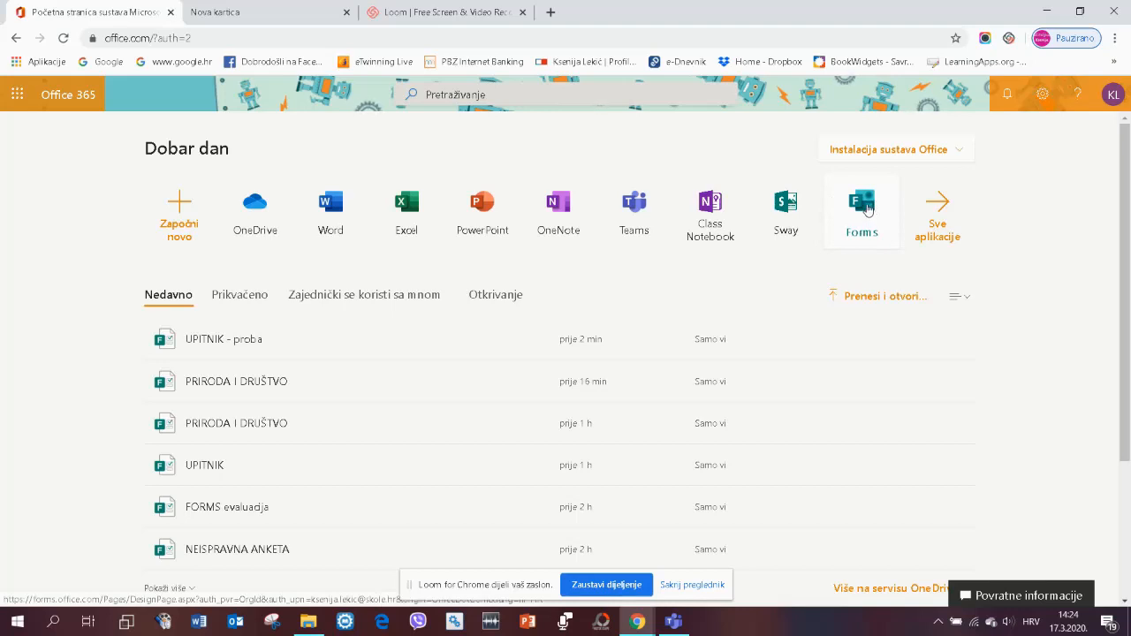
- Create a new blank form in Microsoft Forms and title it "UPITNIK OŠ NOVSKA"
left_click(866, 205)
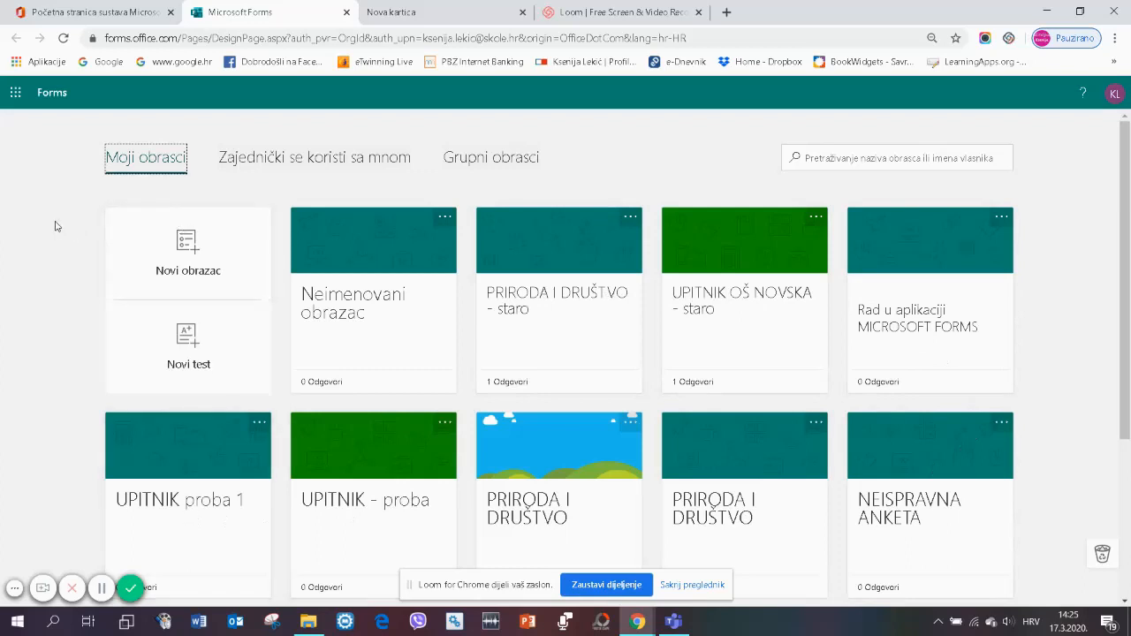
left_click(186, 246)
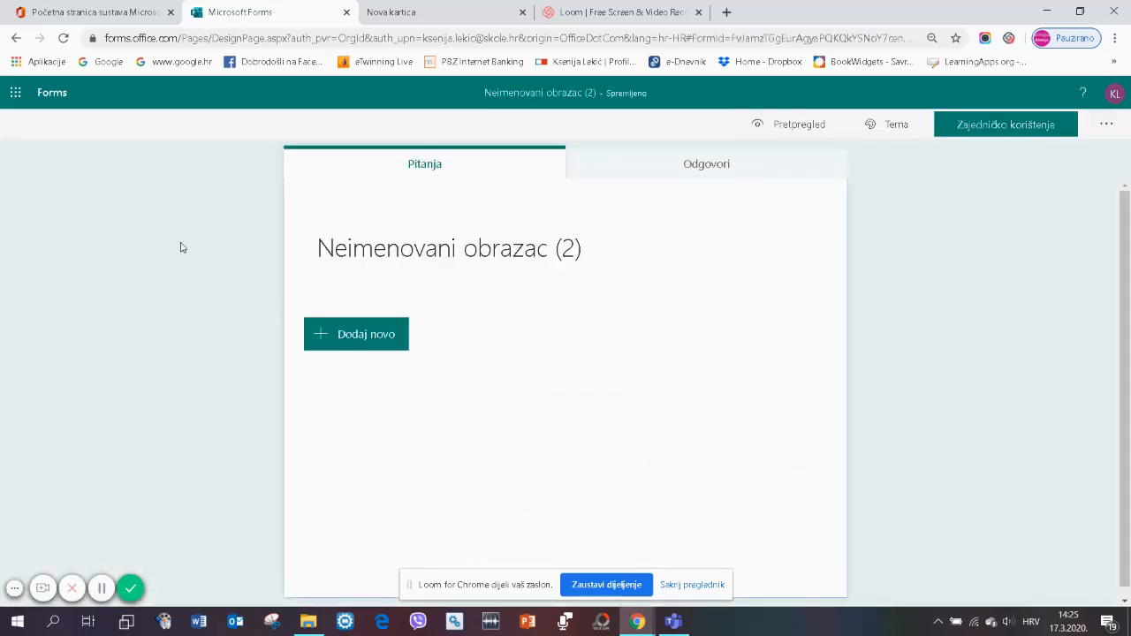
left_click(569, 247)
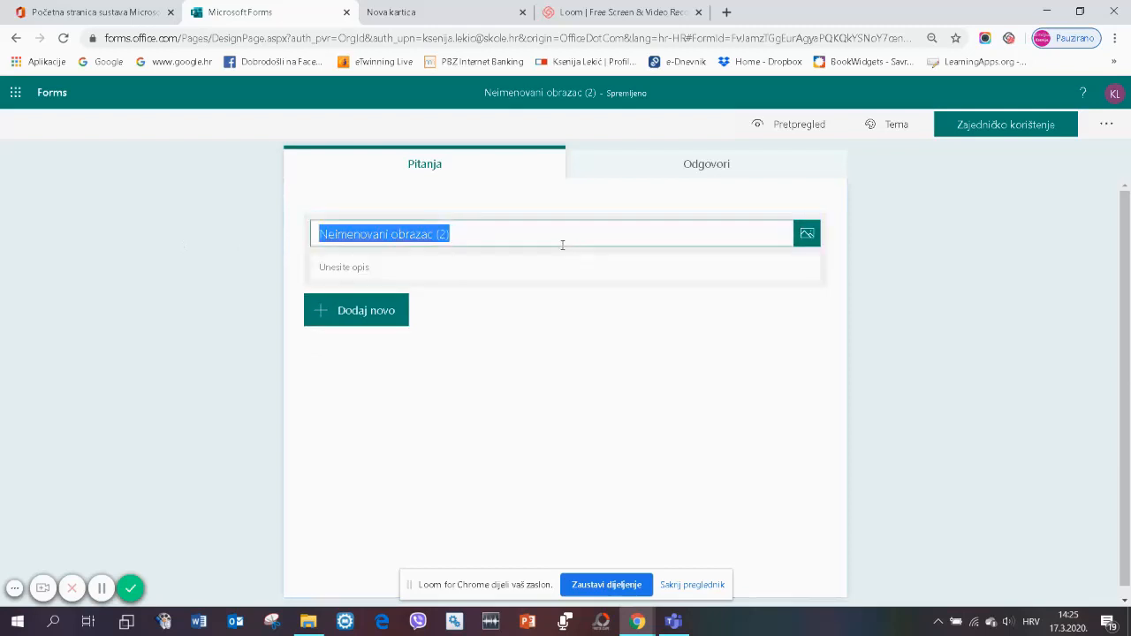
type("UP")
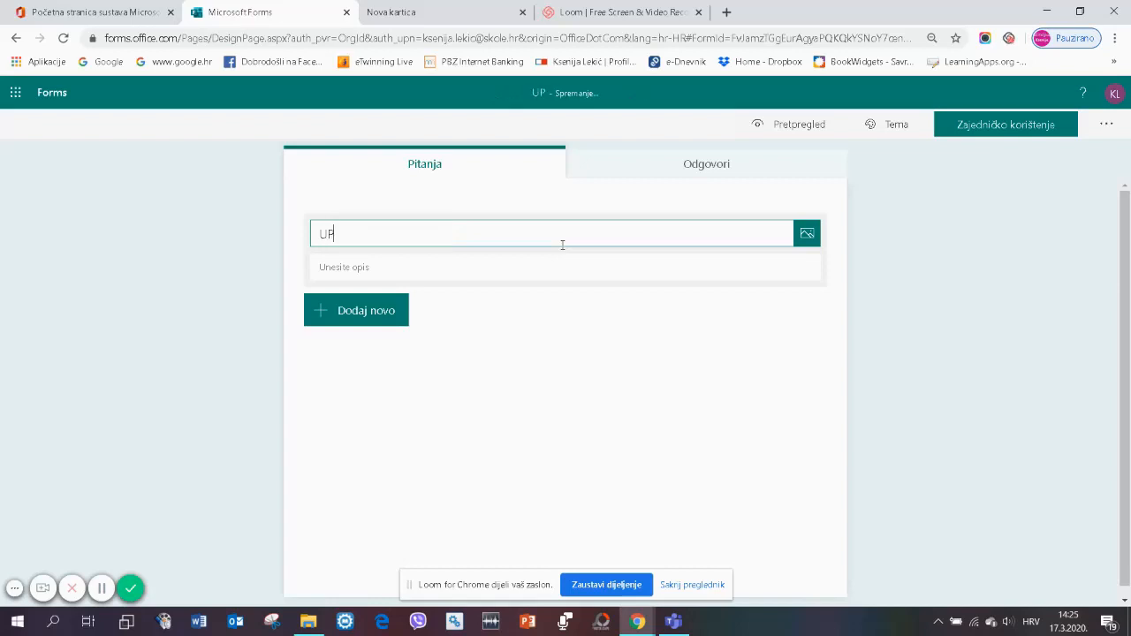
type("ITNIK OŠ NOVSKA")
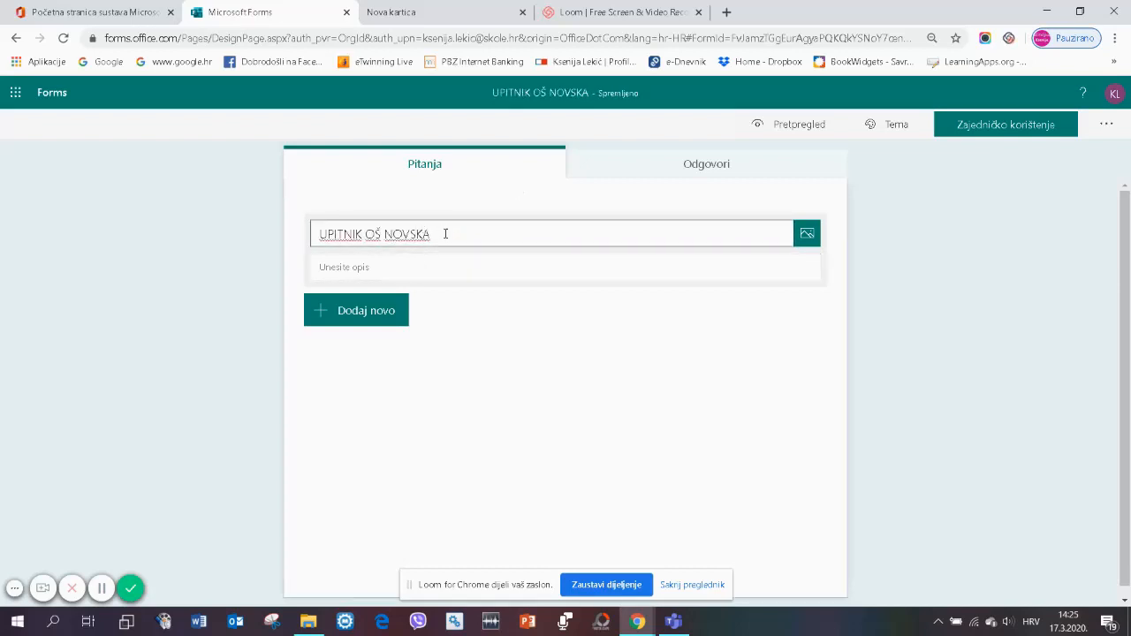
- Add the image logo.png from the computer's Documents folder to the form's title
left_click(807, 235)
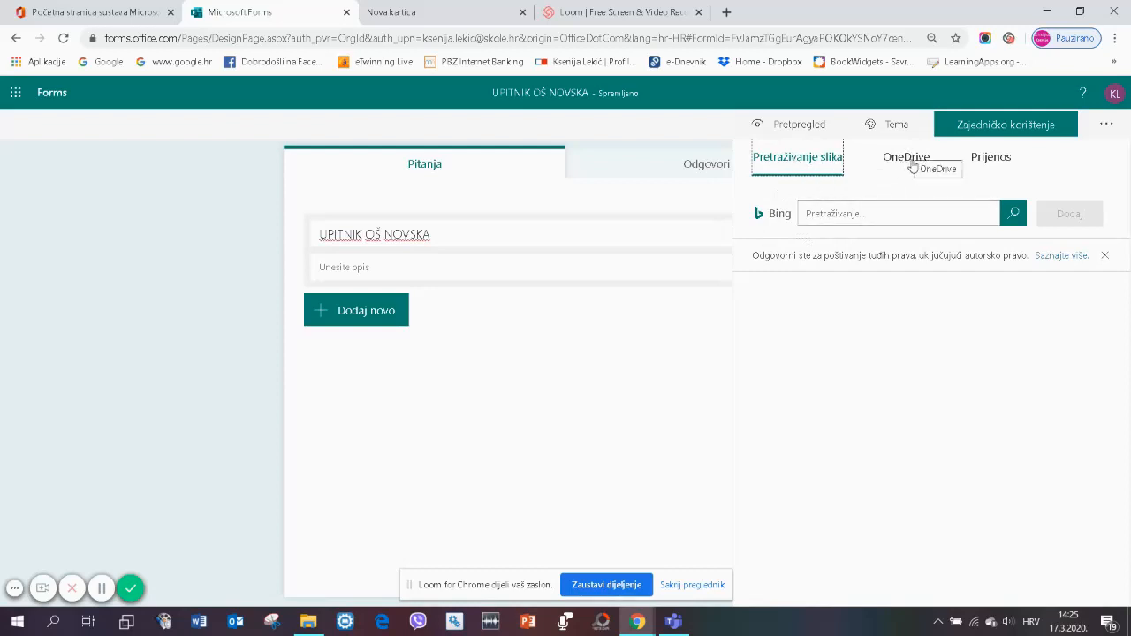
left_click(997, 159)
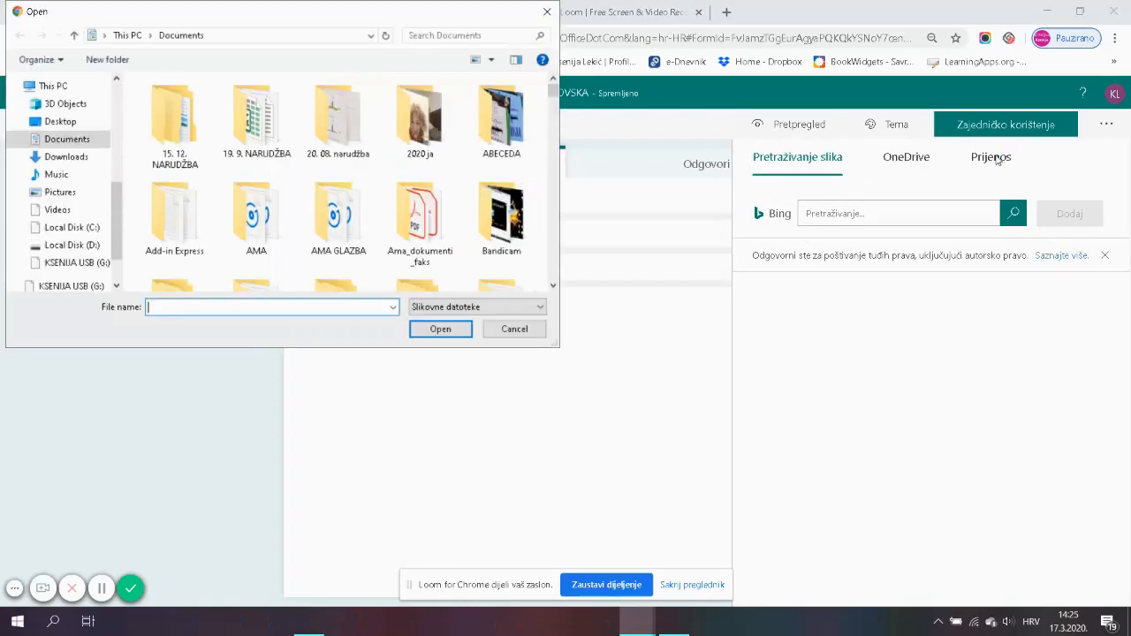
scroll(473, 164, "down", 15)
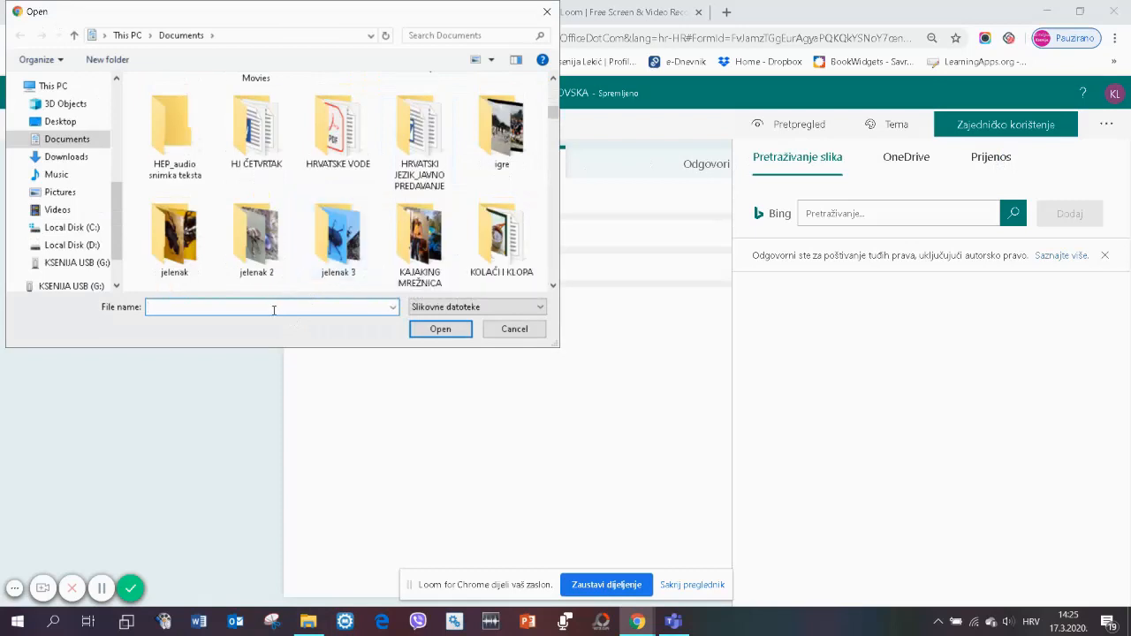
type("logo")
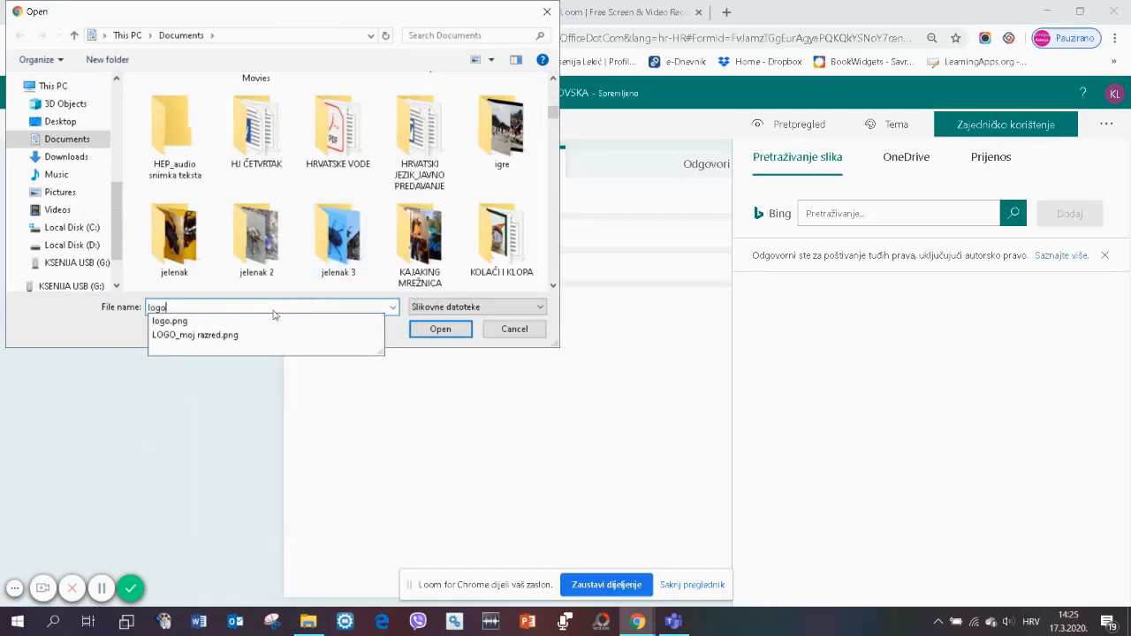
left_click(210, 320)
left_click(418, 329)
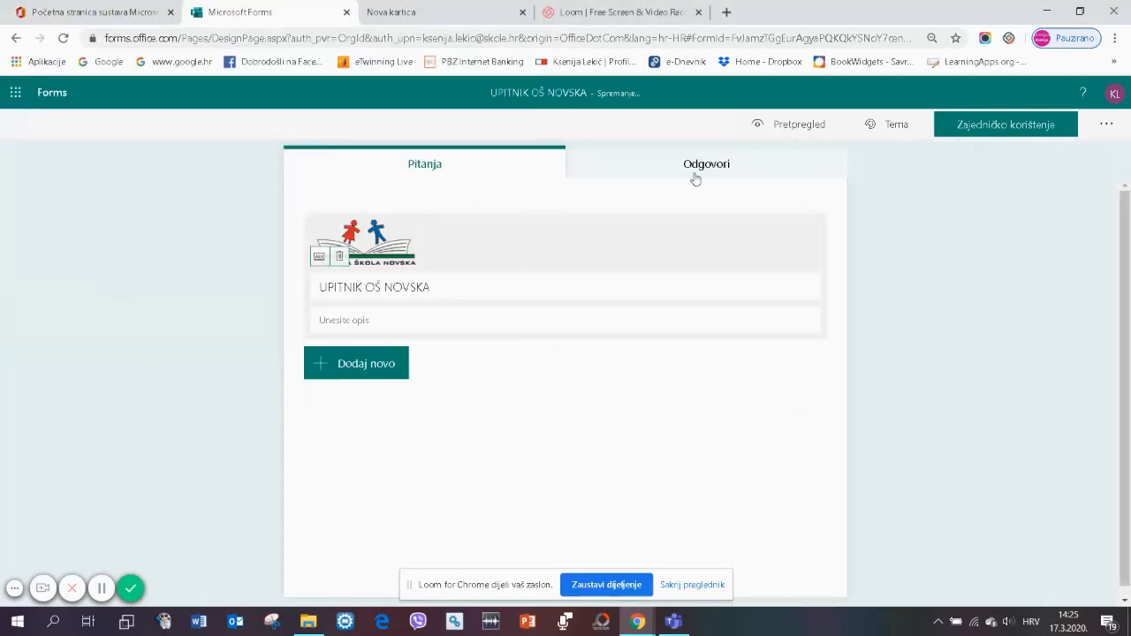
- Enter "Virtualna učionica" as the form's description below the title
left_click(401, 322)
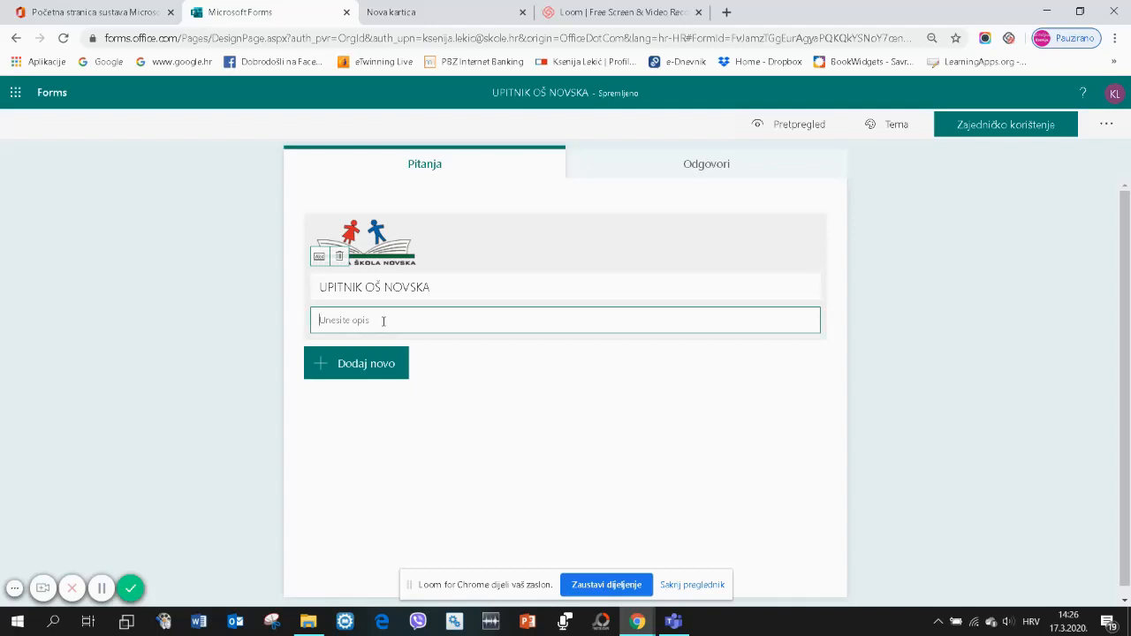
type("Vir")
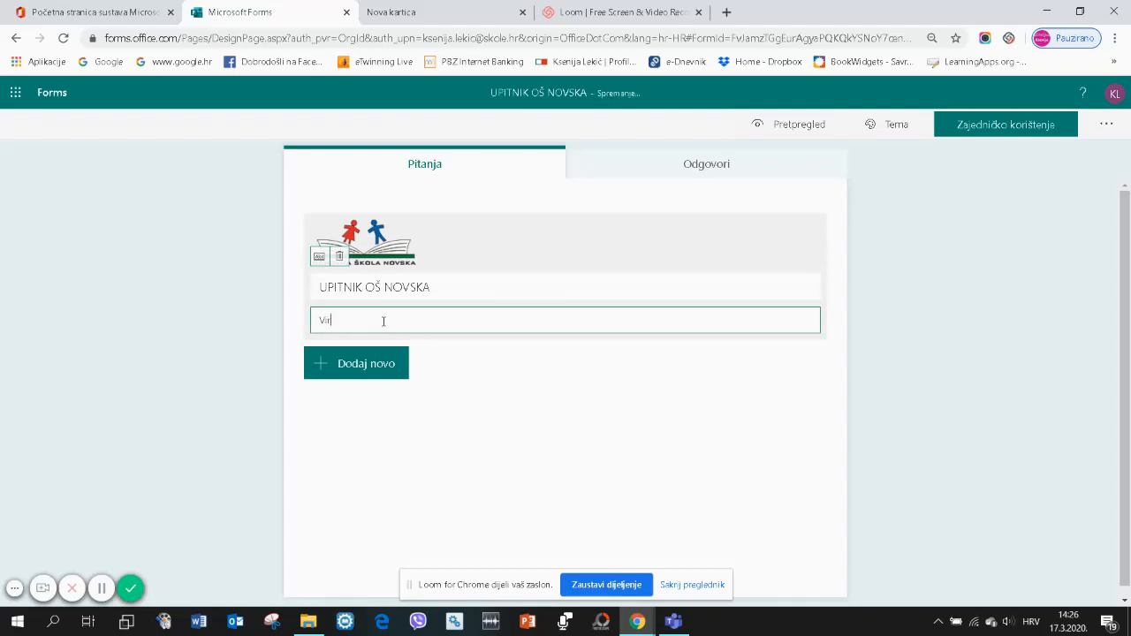
type("tualna učionica")
left_click(421, 413)
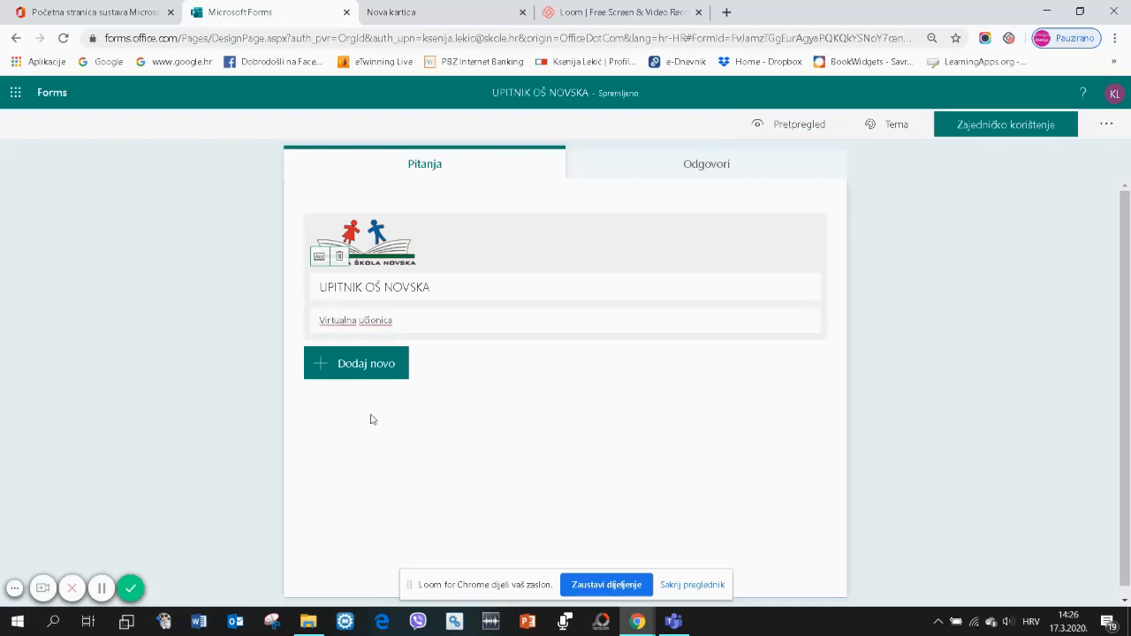
- Dismiss the suggested questions and add a choice question reading "Kako se snalazim u učenju na daljinu?"
left_click(324, 371)
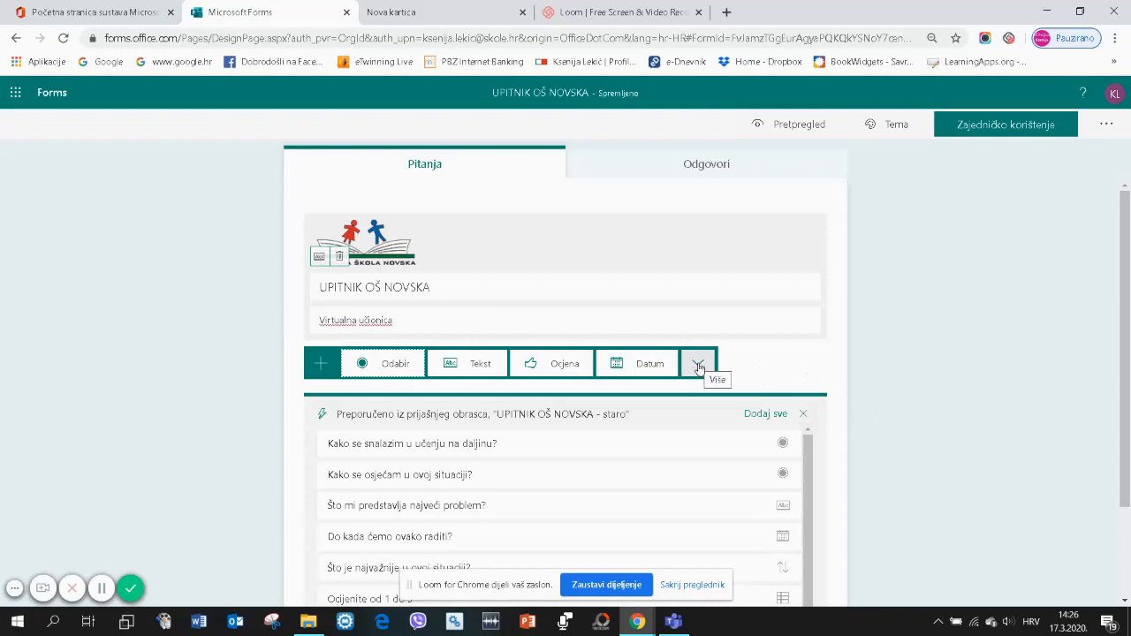
left_click(804, 417)
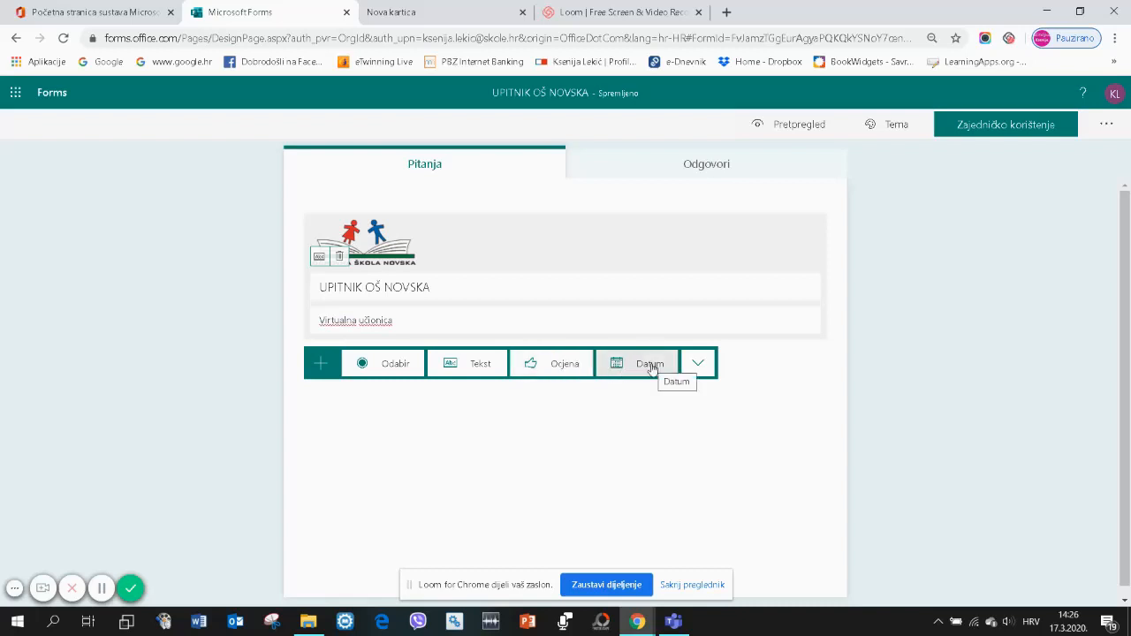
left_click(697, 362)
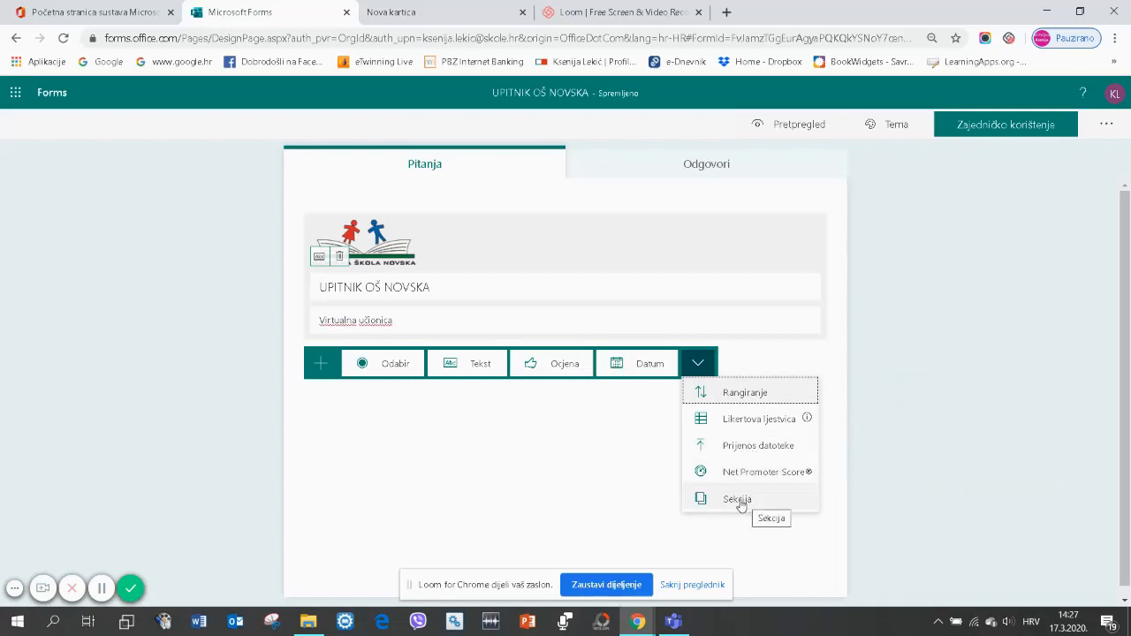
left_click(394, 366)
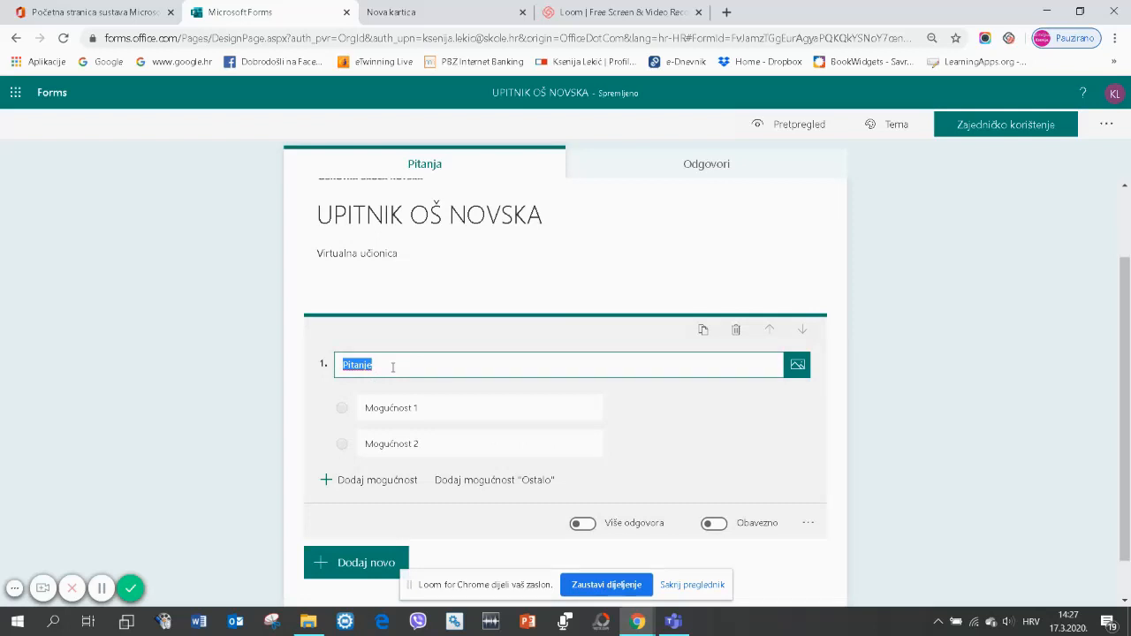
type("Kako se snalazim u učenju na daljinu?")
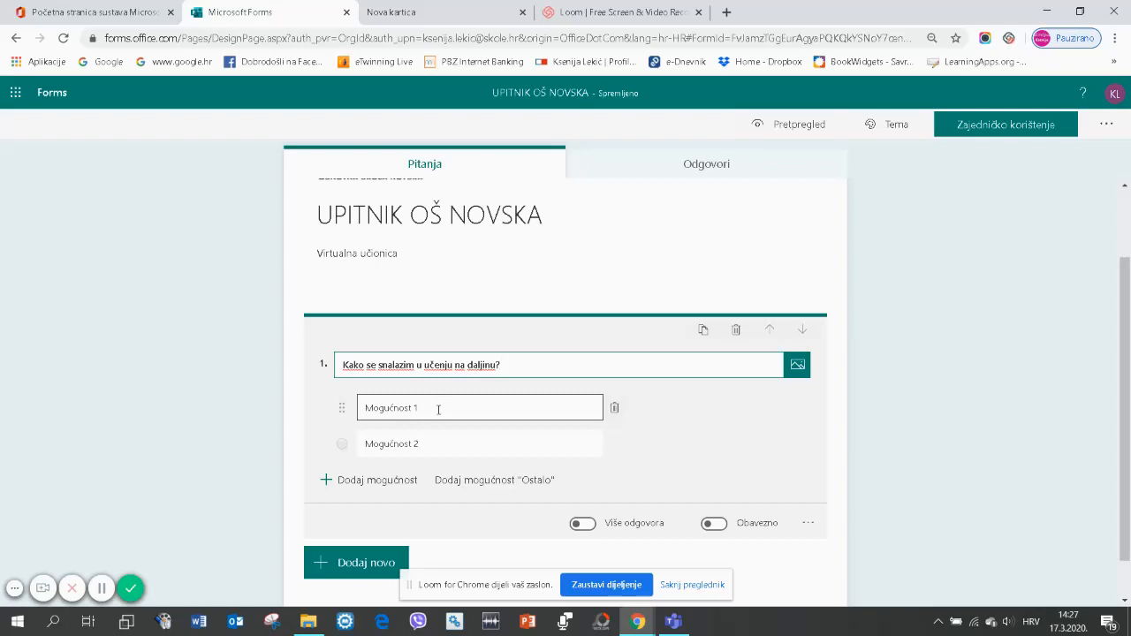
- Give the first question four answer options: "izvrsno", "osrednje", "slabo" and "očajno"
left_click(385, 408)
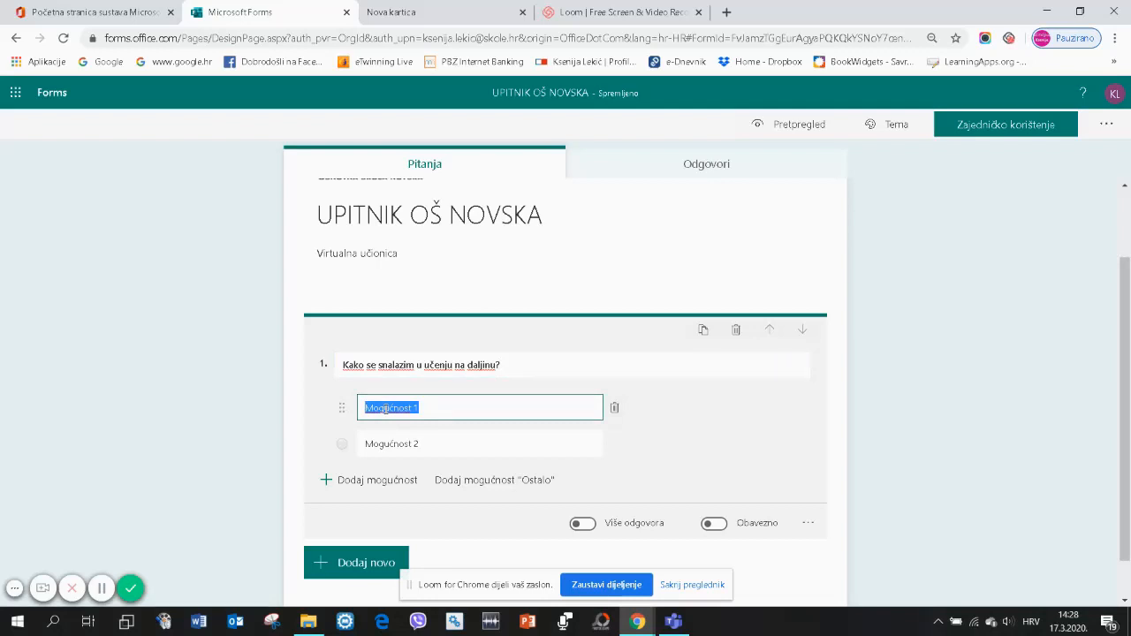
type("izvrs")
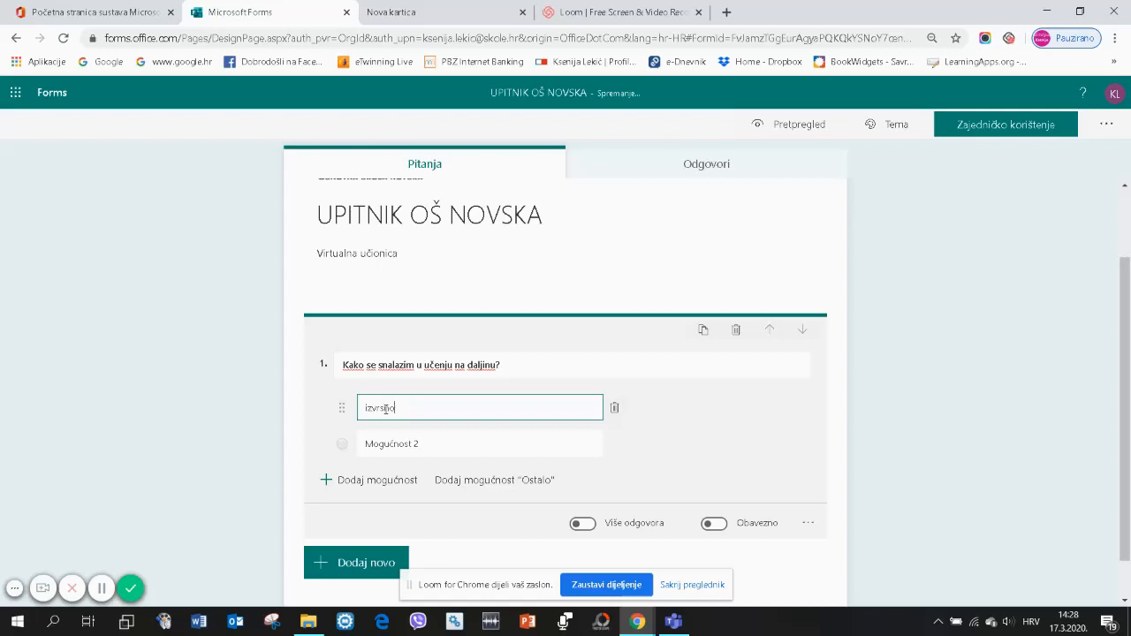
type("no")
left_click(414, 449)
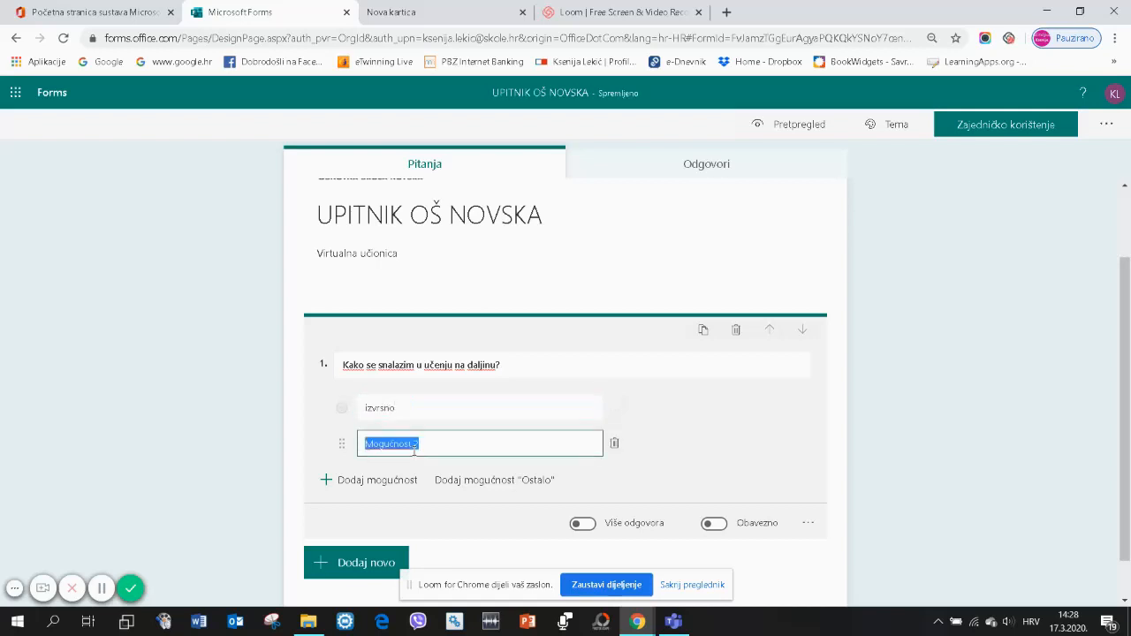
type("osrednje")
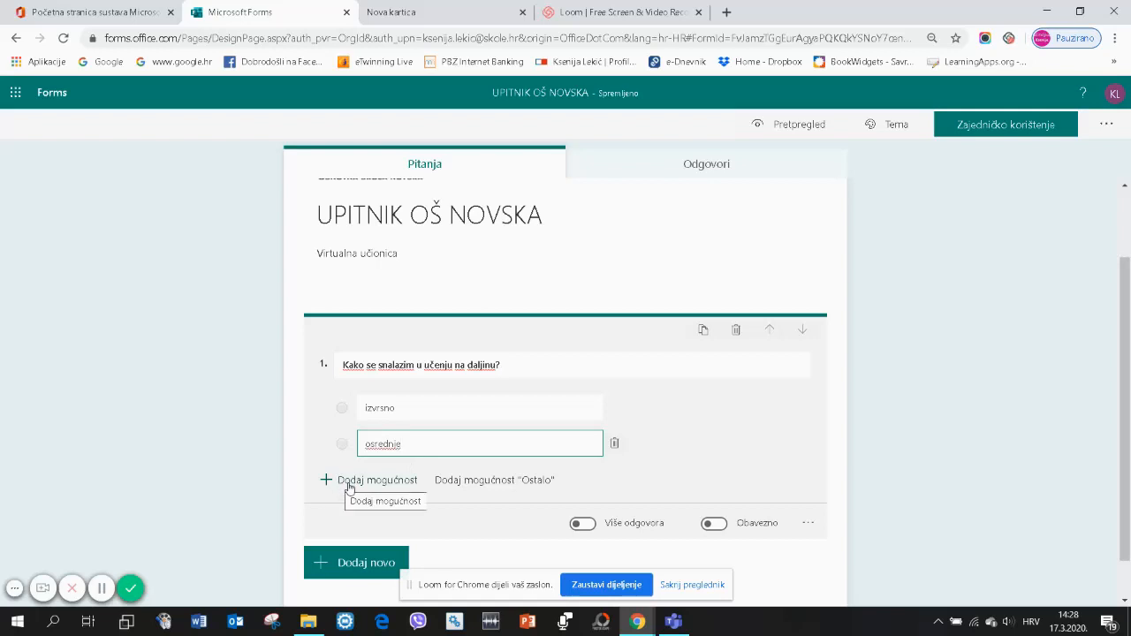
left_click(350, 484)
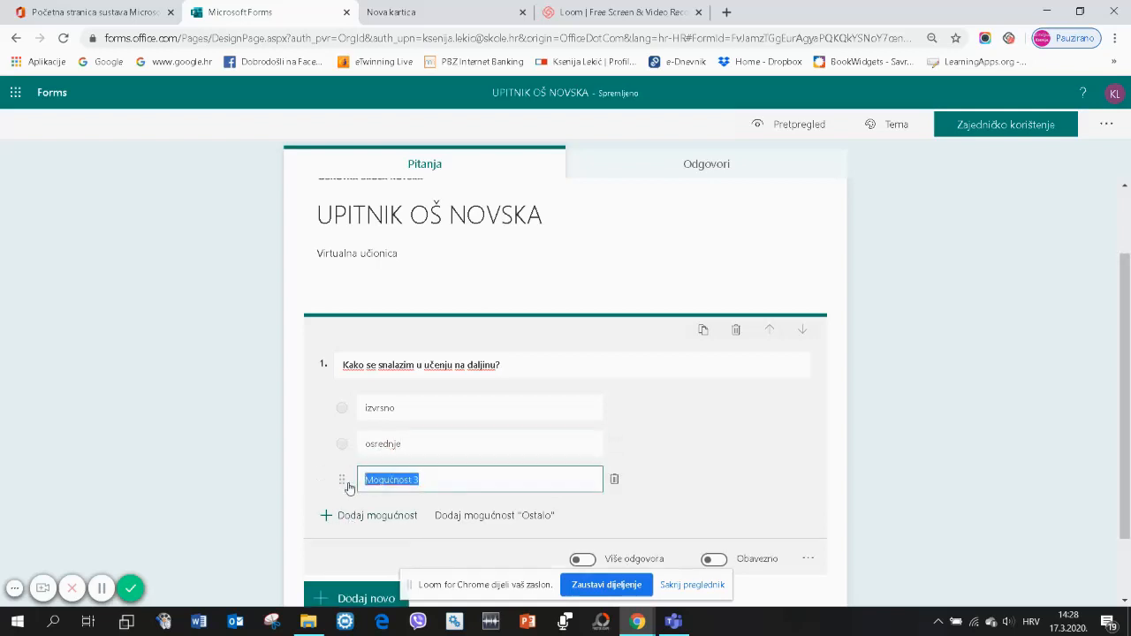
type("slabo")
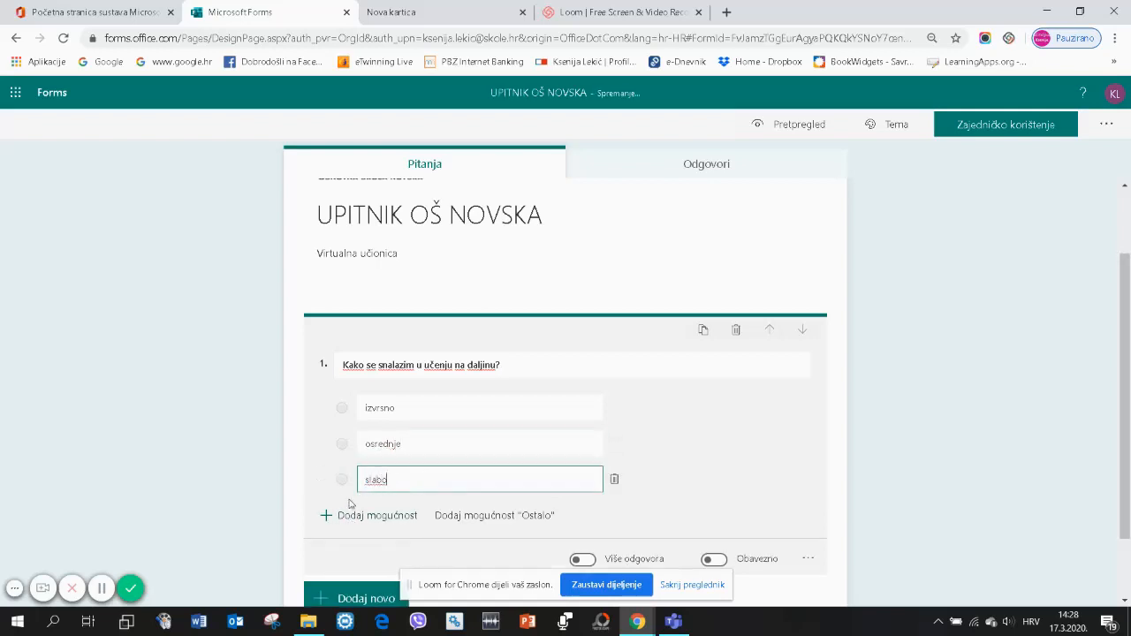
left_click(355, 516)
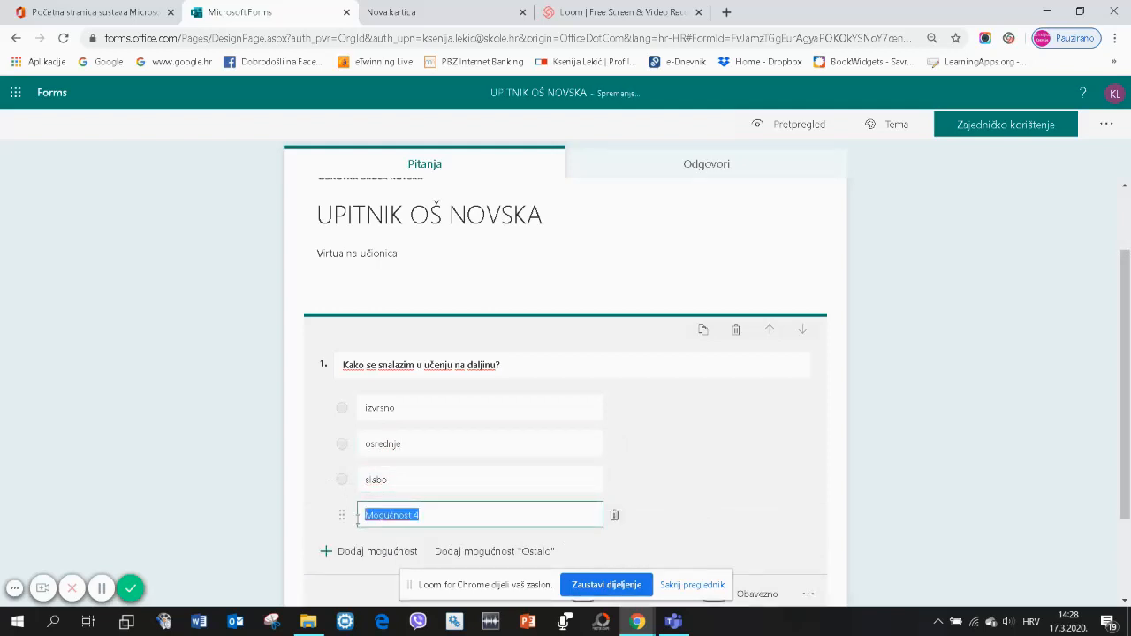
type("očajno")
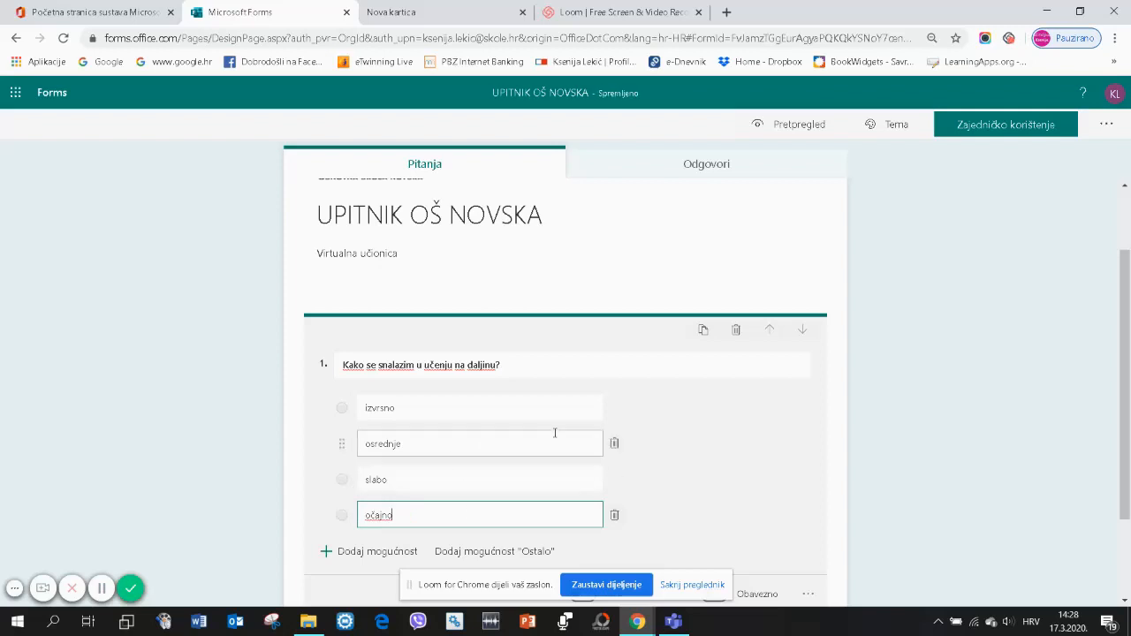
left_click(195, 388)
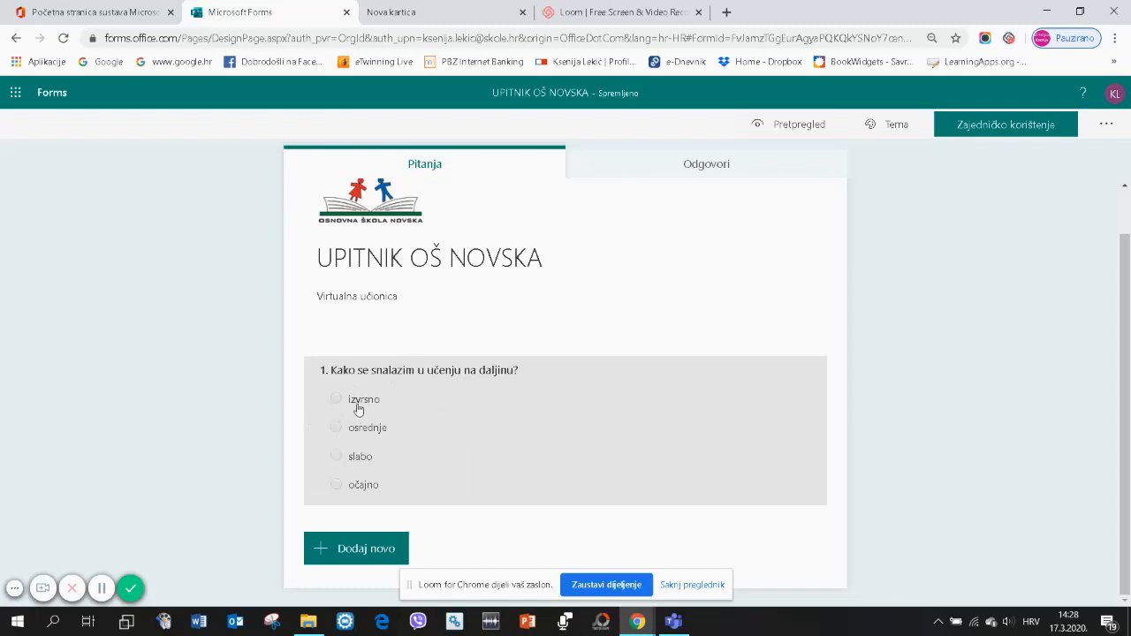
- Delete the answer option "očajno" from the first question and make the question required
left_click(399, 491)
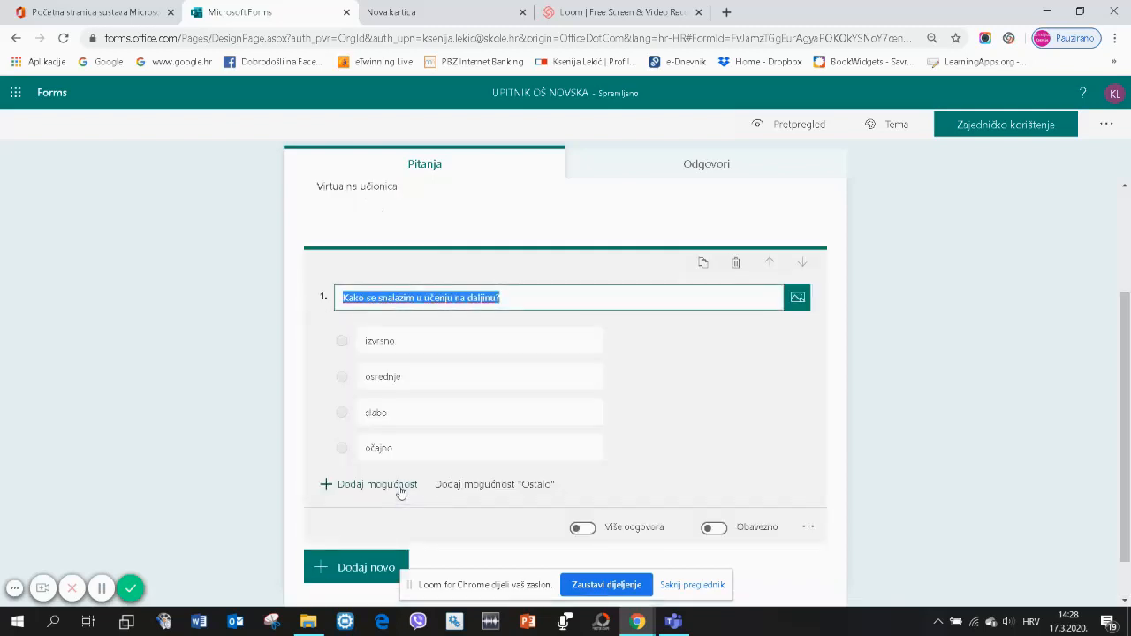
mouse_move(610, 449)
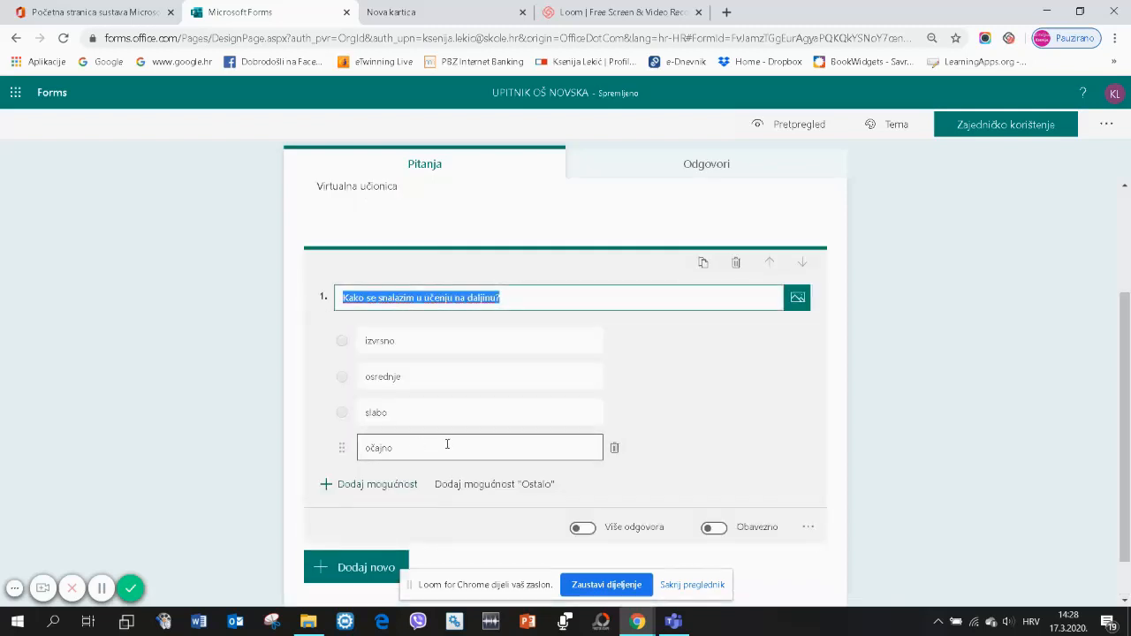
left_click(615, 449)
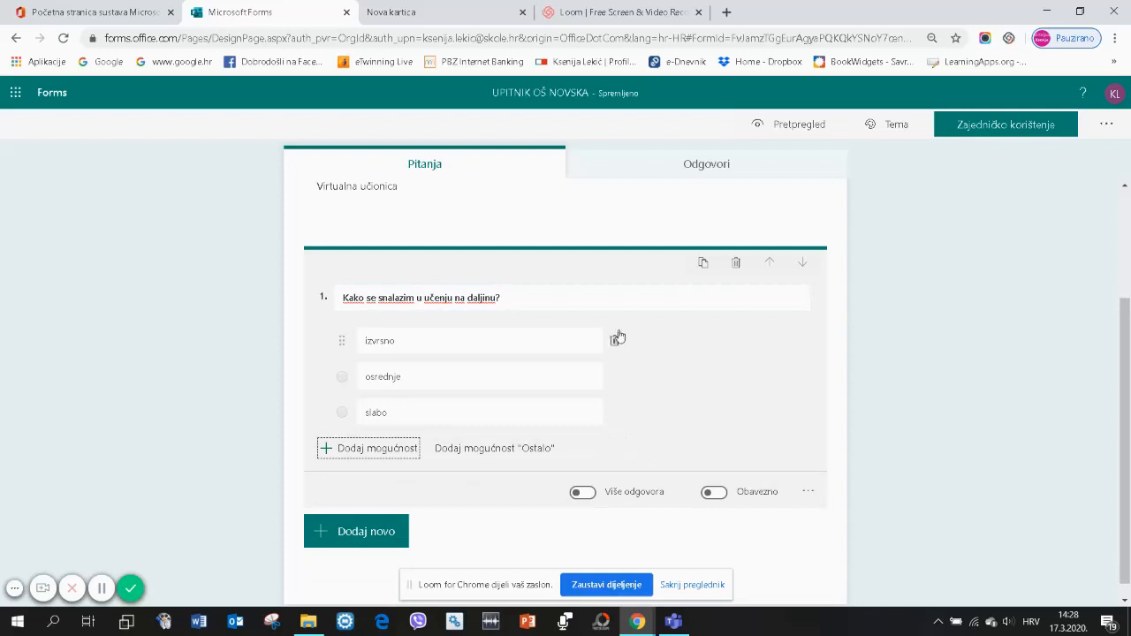
left_click(413, 340)
left_click(413, 403)
left_click(716, 495)
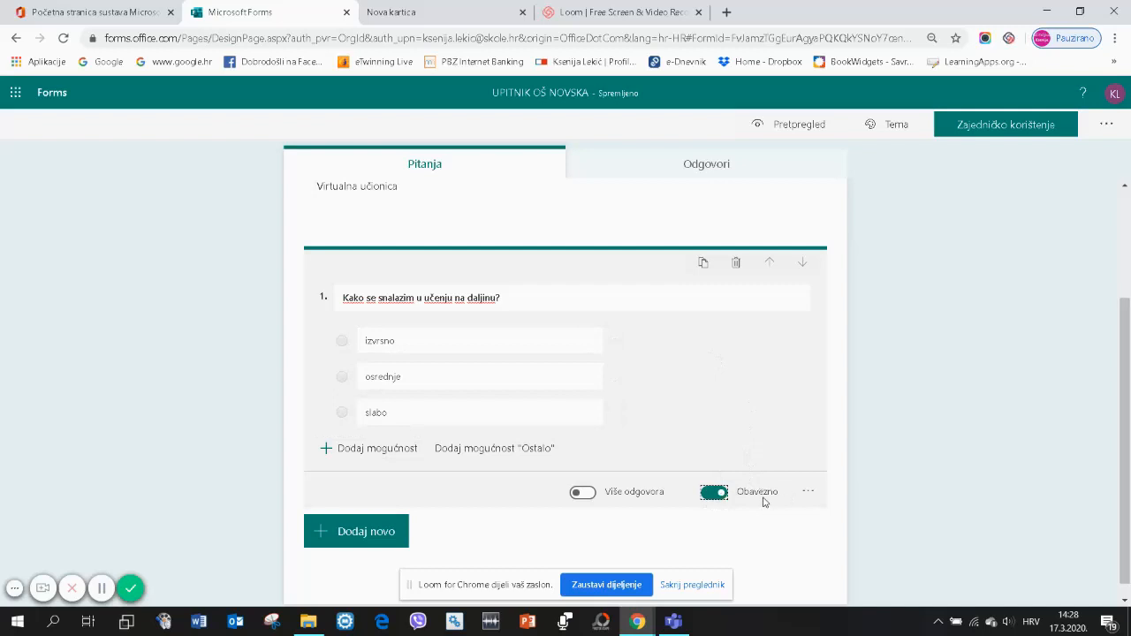
- Add a second choice question reading "Koje riječi opisuju moj rad na daljinu?" and allow multiple answers for it
left_click(380, 532)
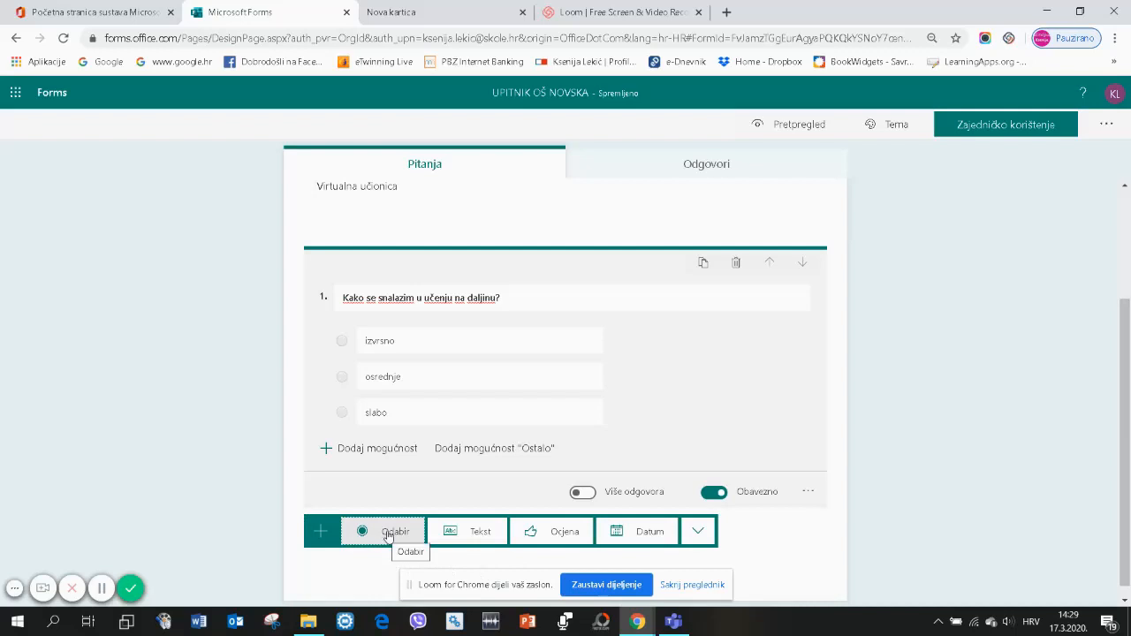
left_click(385, 535)
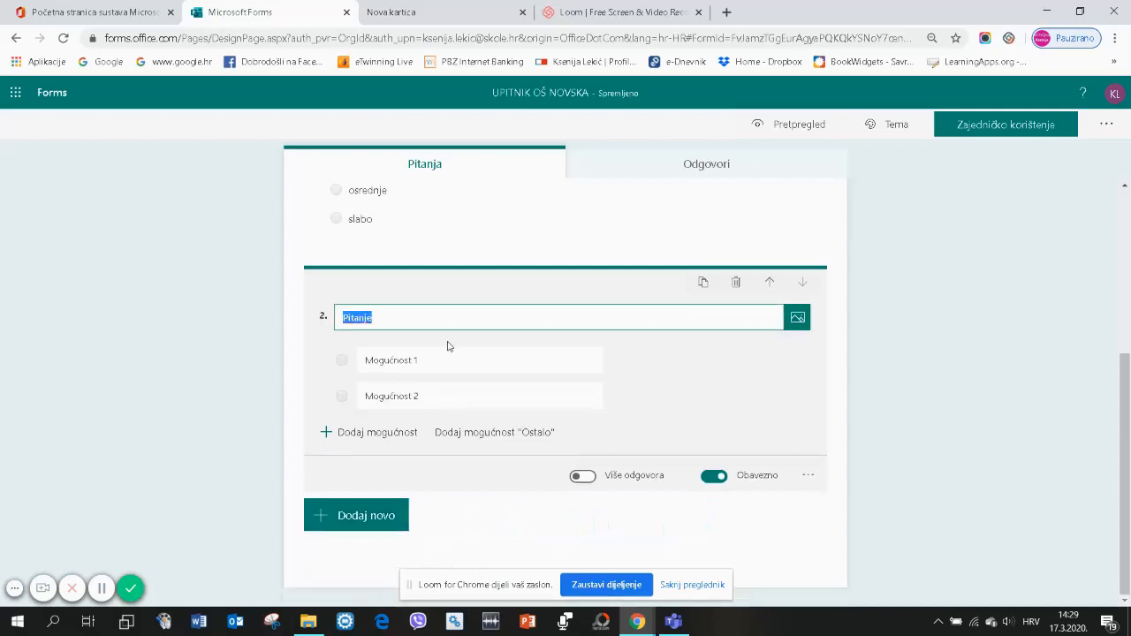
left_click(583, 477)
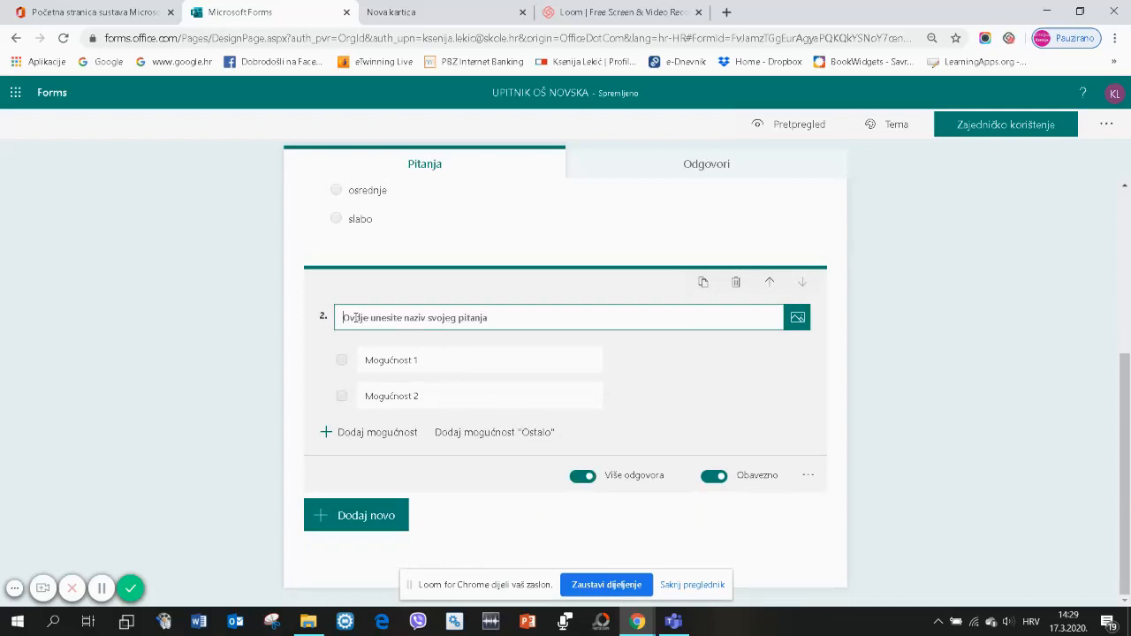
type("Koje ri")
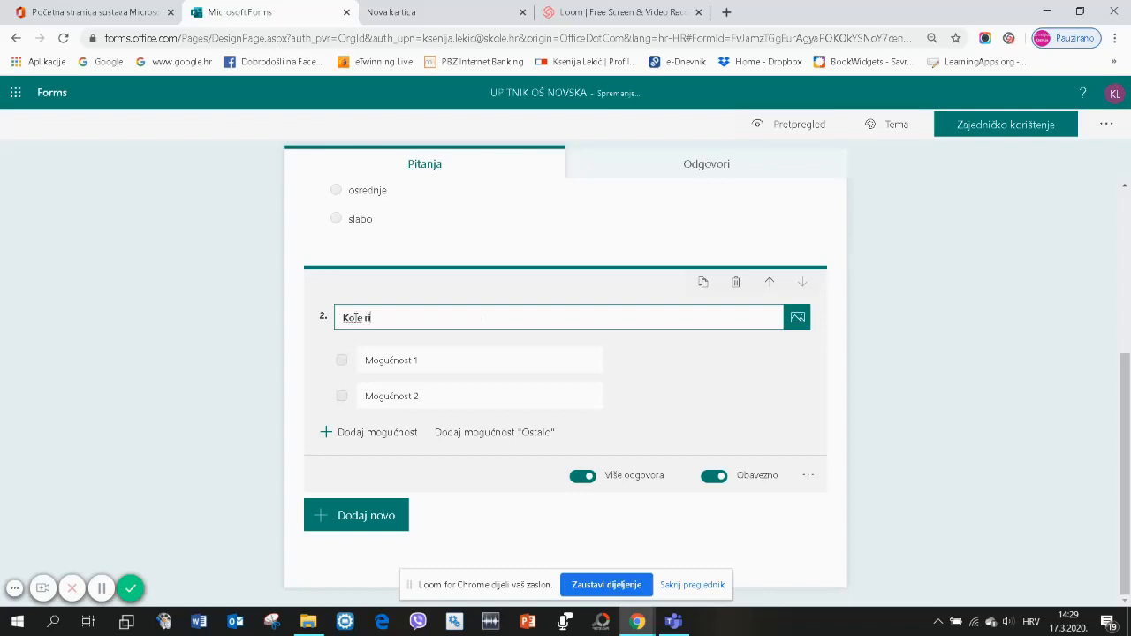
type("ječi opisuju moj rad na daljinu")
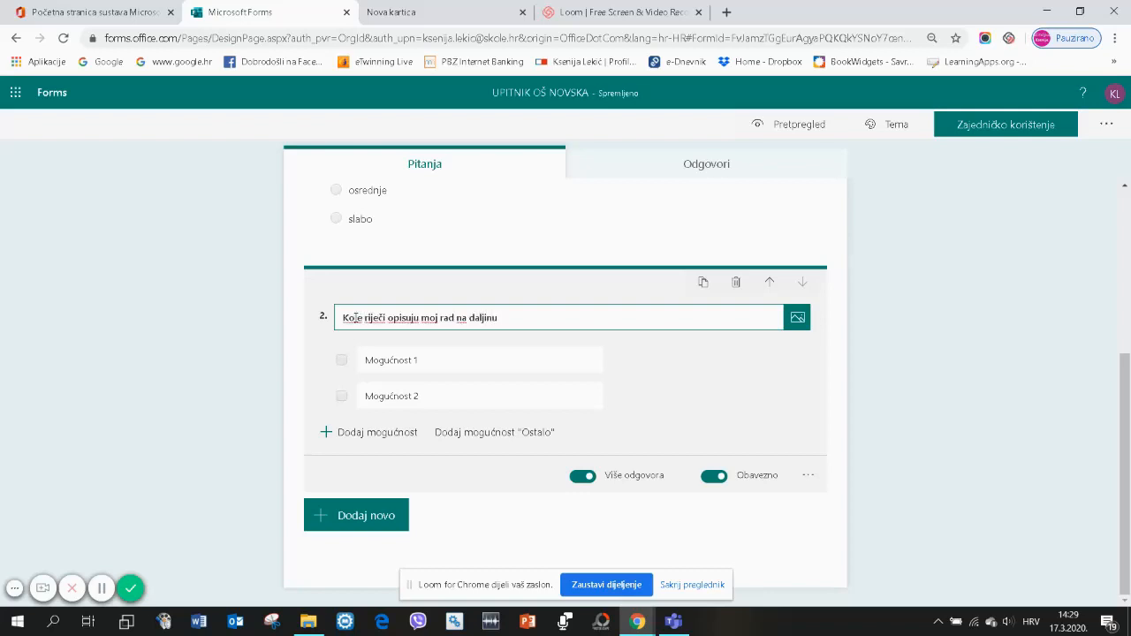
type("?")
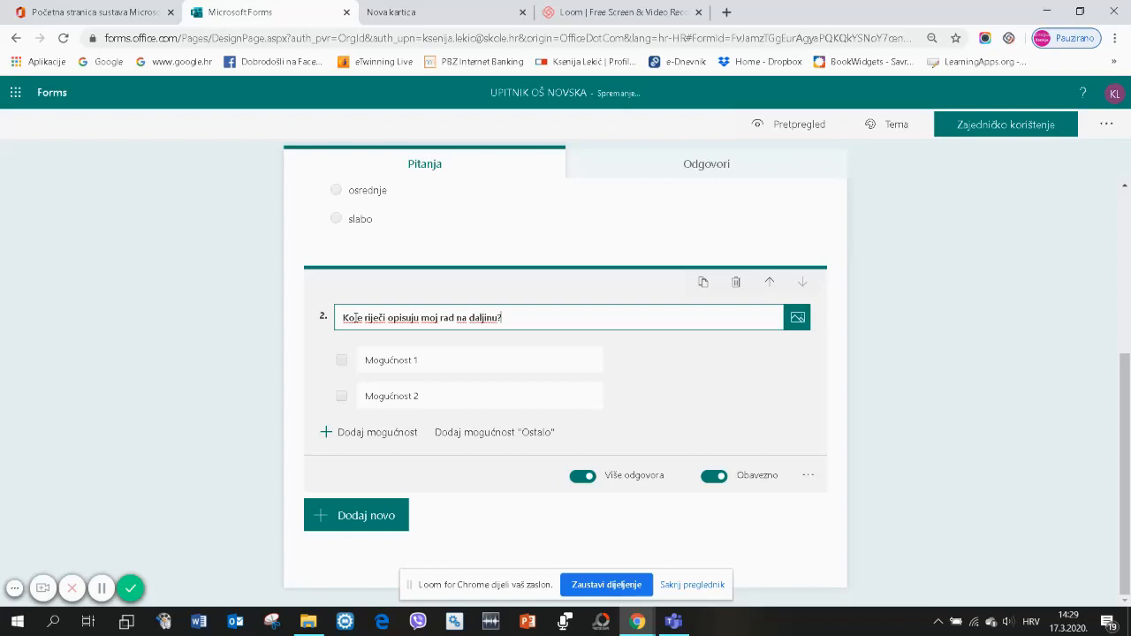
- Give the second question six answer options: "umor", "iscrpljenost", "zbunjenost", "motiviranost", "strah" and "izazov"
left_click(445, 369)
left_click(444, 362)
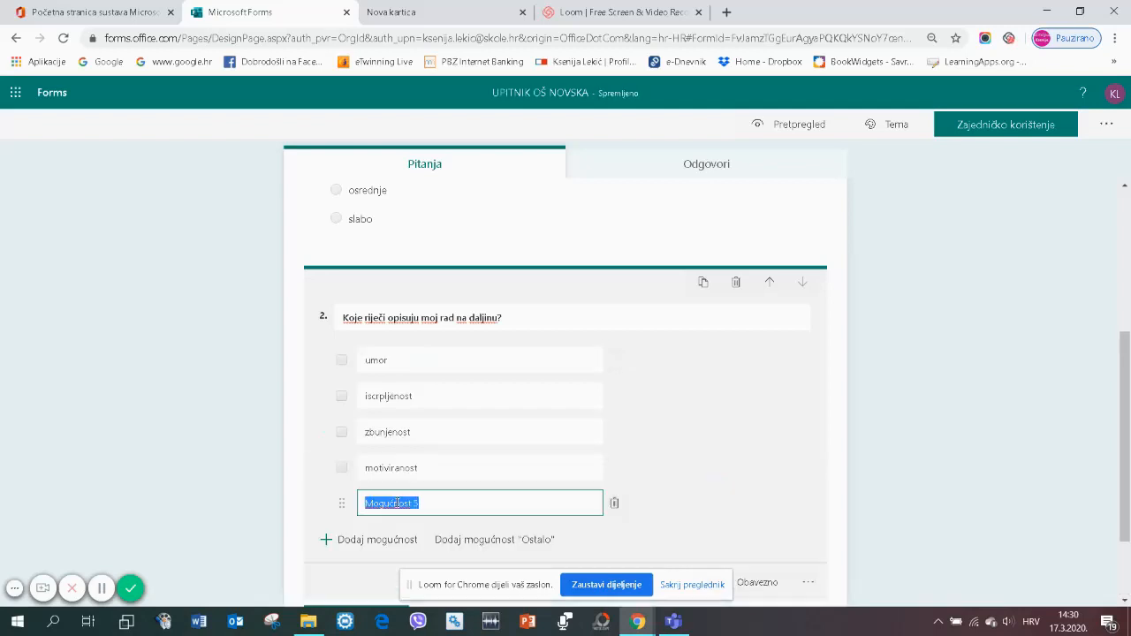
type("strah")
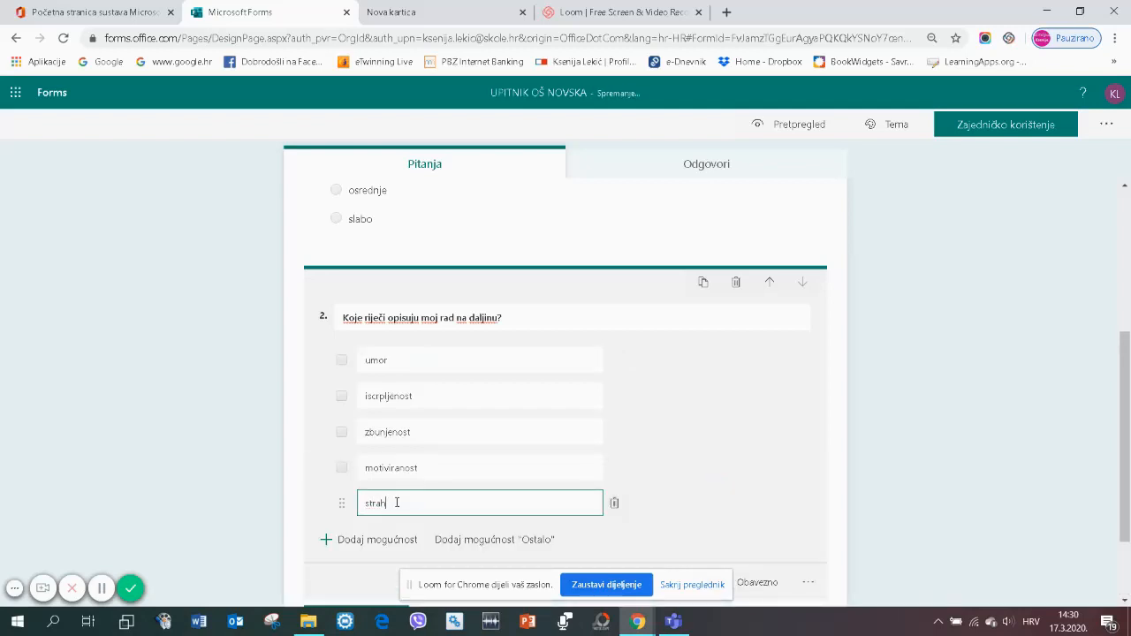
left_click(399, 539)
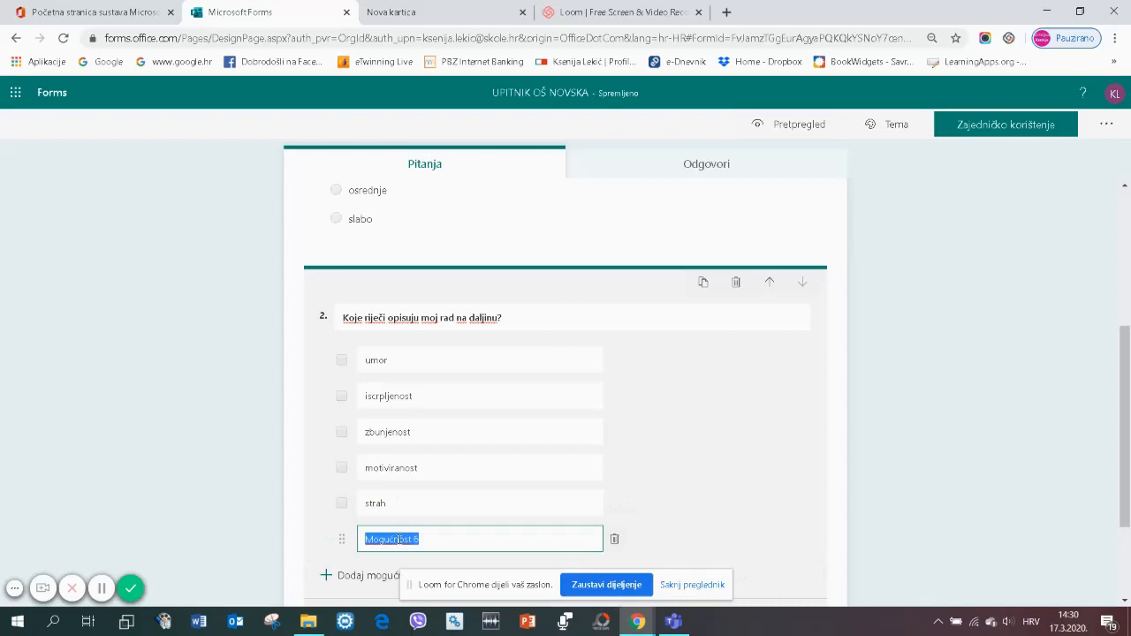
key("BackSpace")
type("iza")
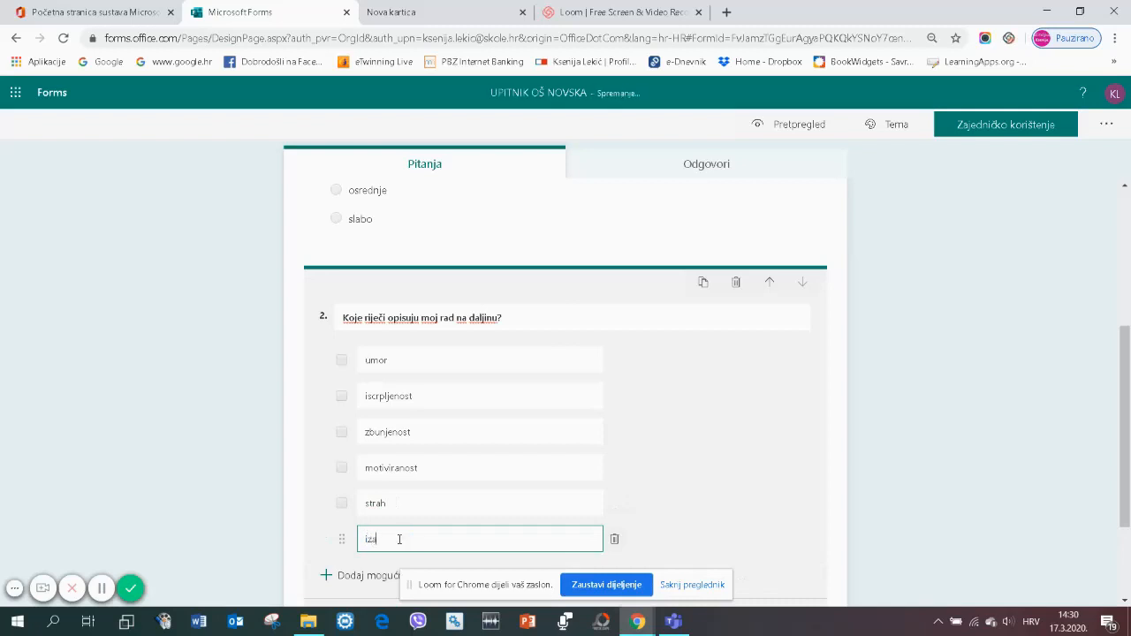
type("zov")
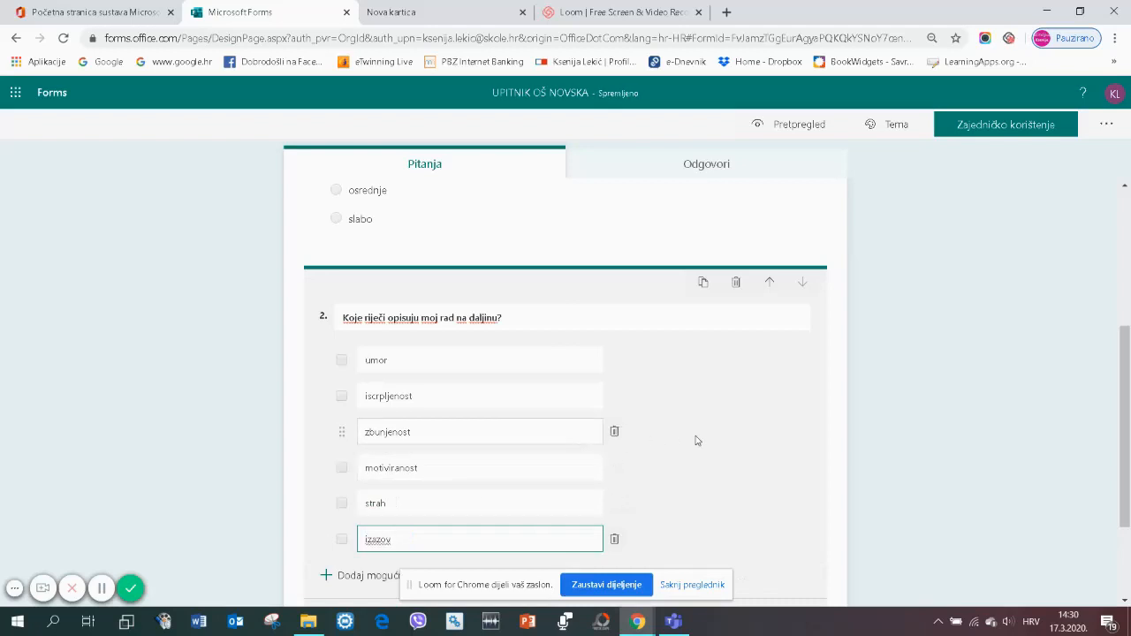
- Add a text question reading "Što mi predstavlja najveći problem?" and set it to accept a long answer
scroll(712, 487, "down", 1)
scroll(713, 489, "down", 1)
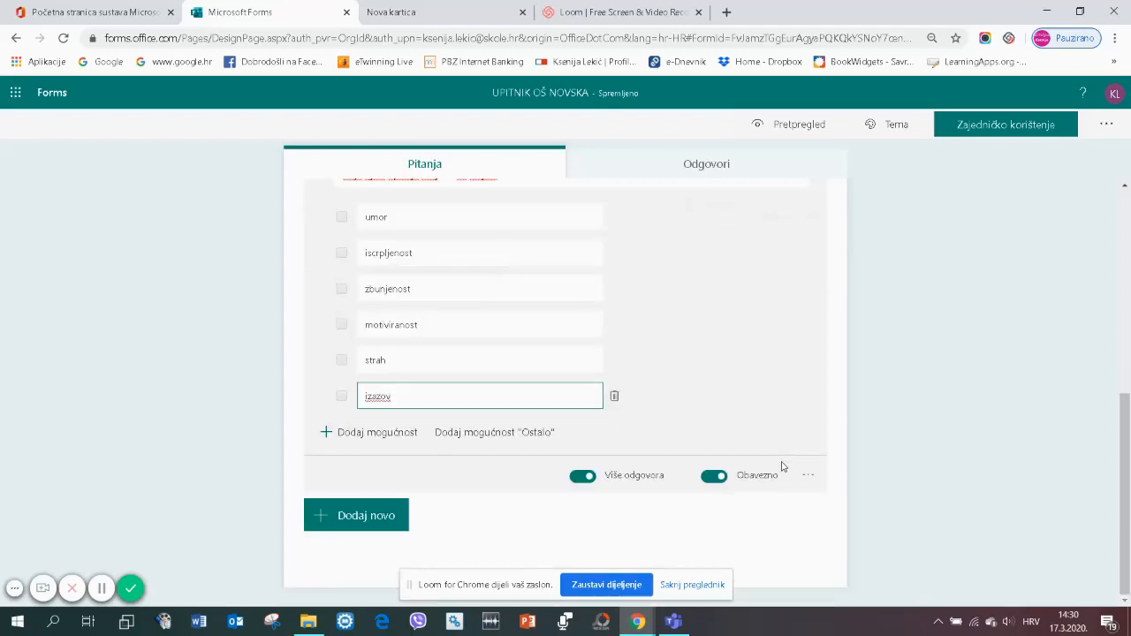
left_click(354, 517)
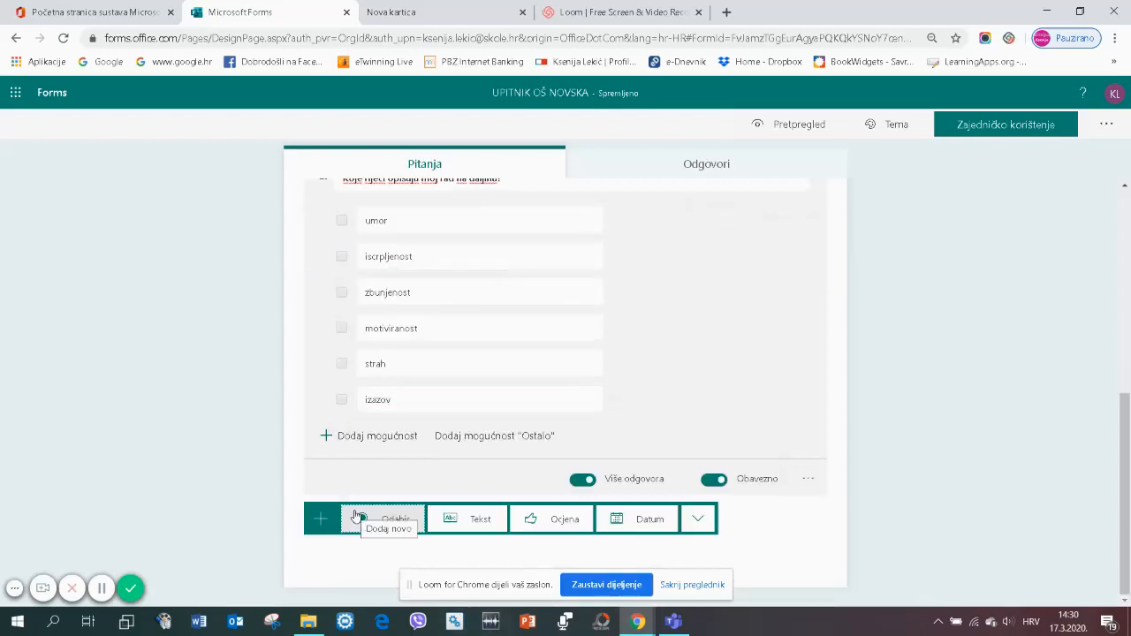
left_click(482, 523)
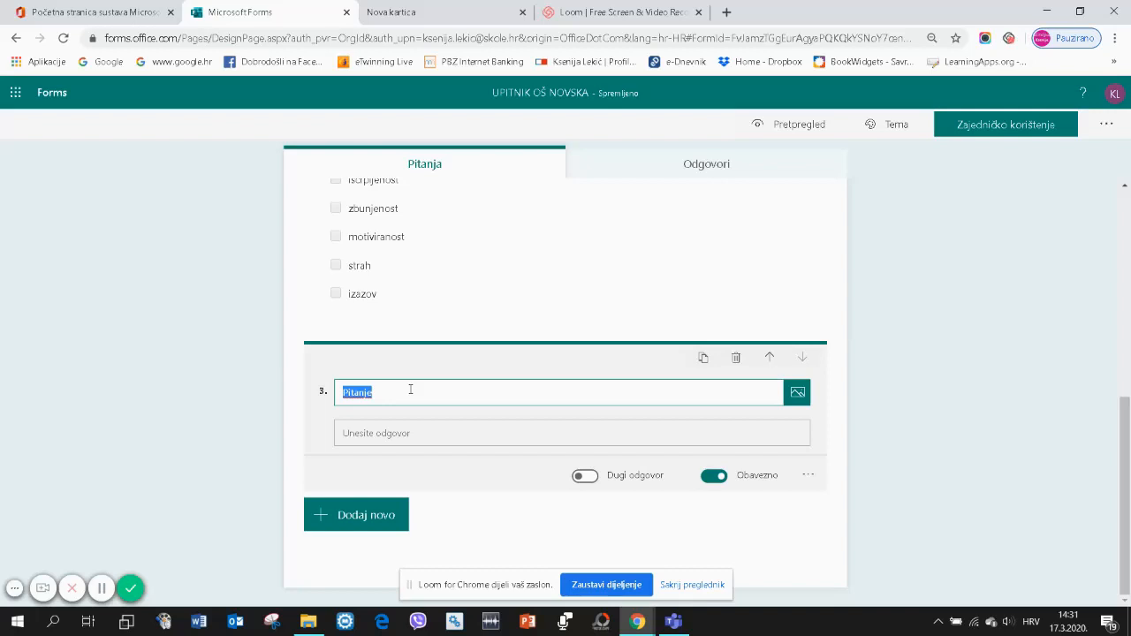
type("Što mi predsta")
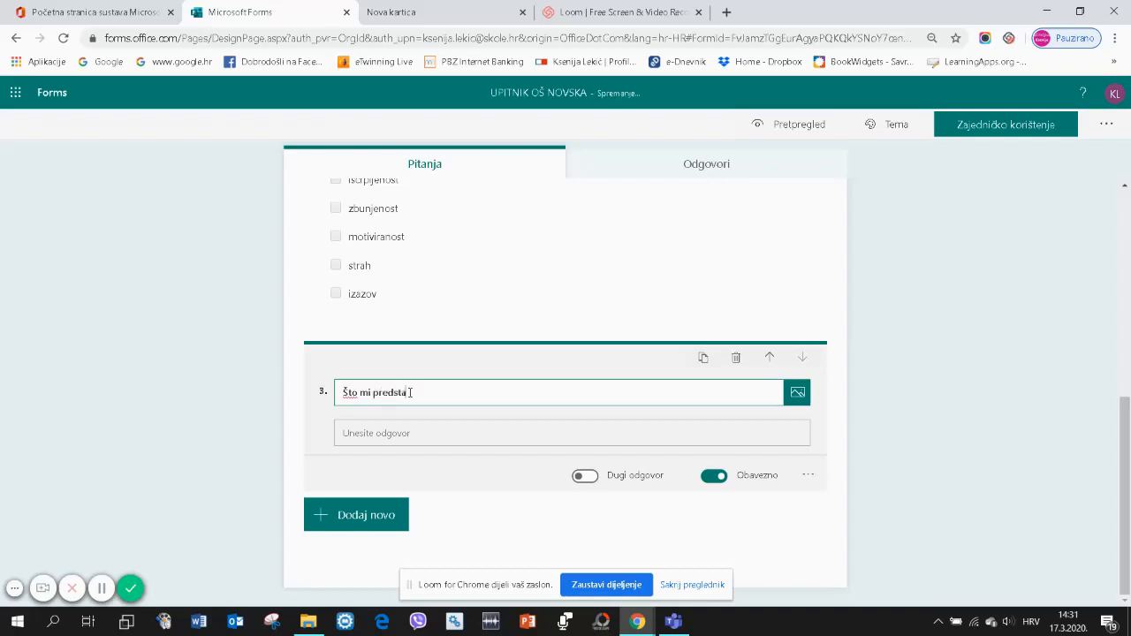
type("vlja najveći problem?")
left_click(419, 441)
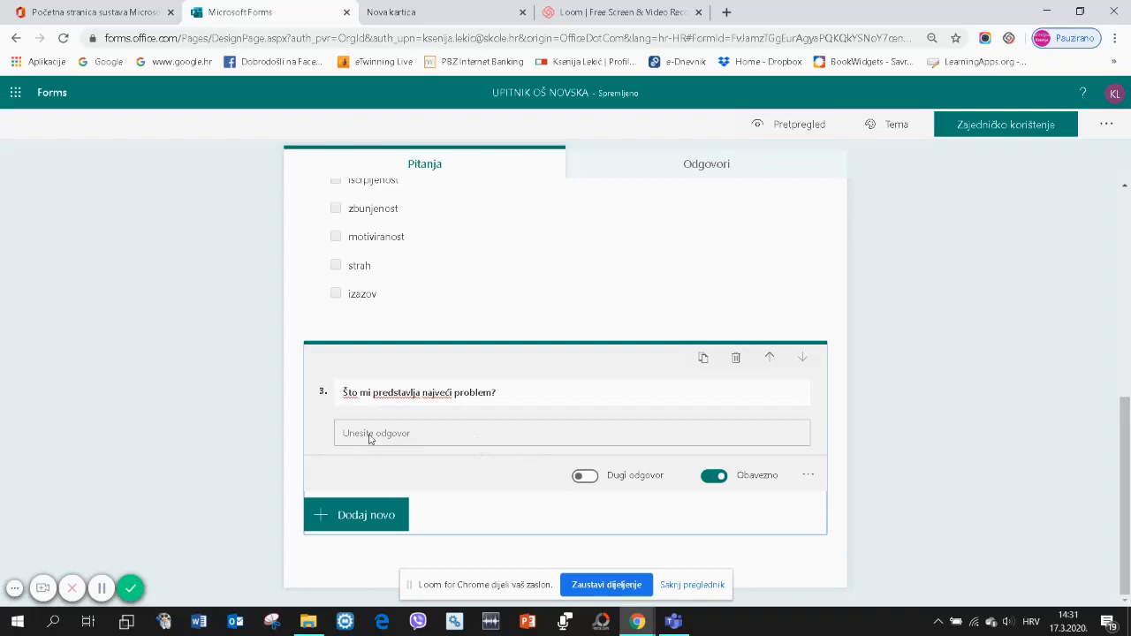
left_click(585, 477)
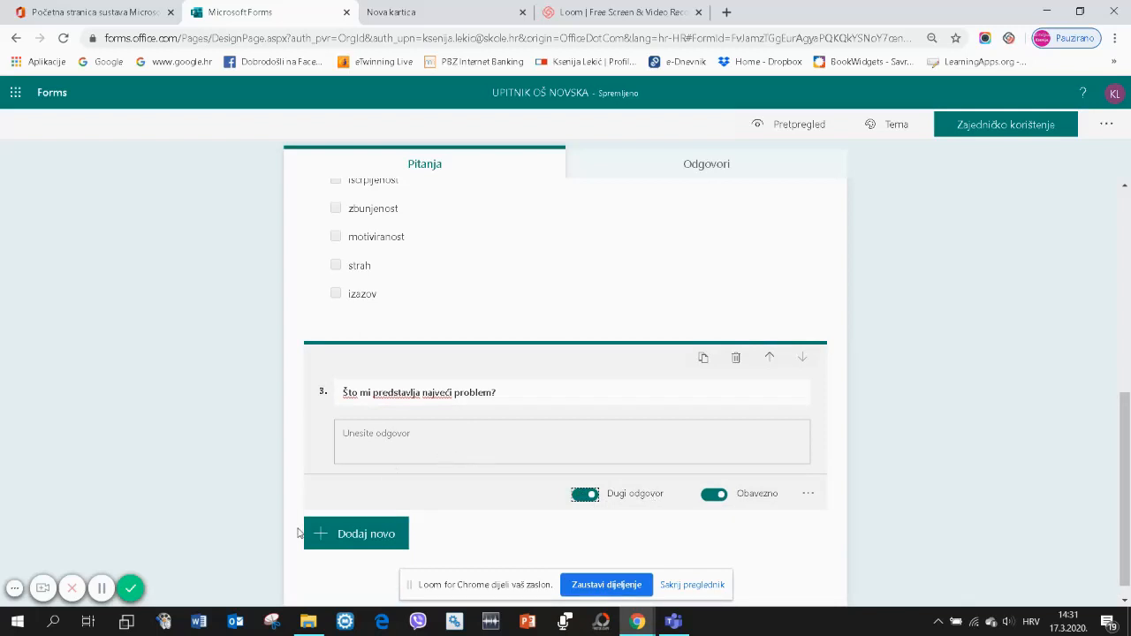
- Add a date question reading "Do kada ćemo ovako raditi?" below the third question
left_click(357, 534)
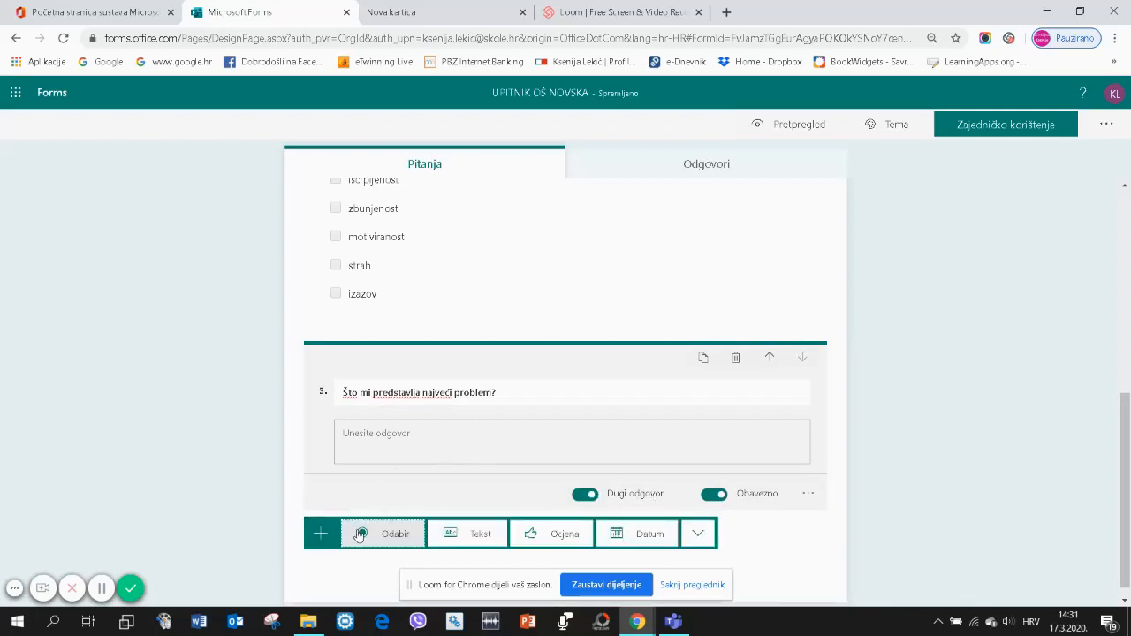
left_click(633, 537)
left_click(419, 417)
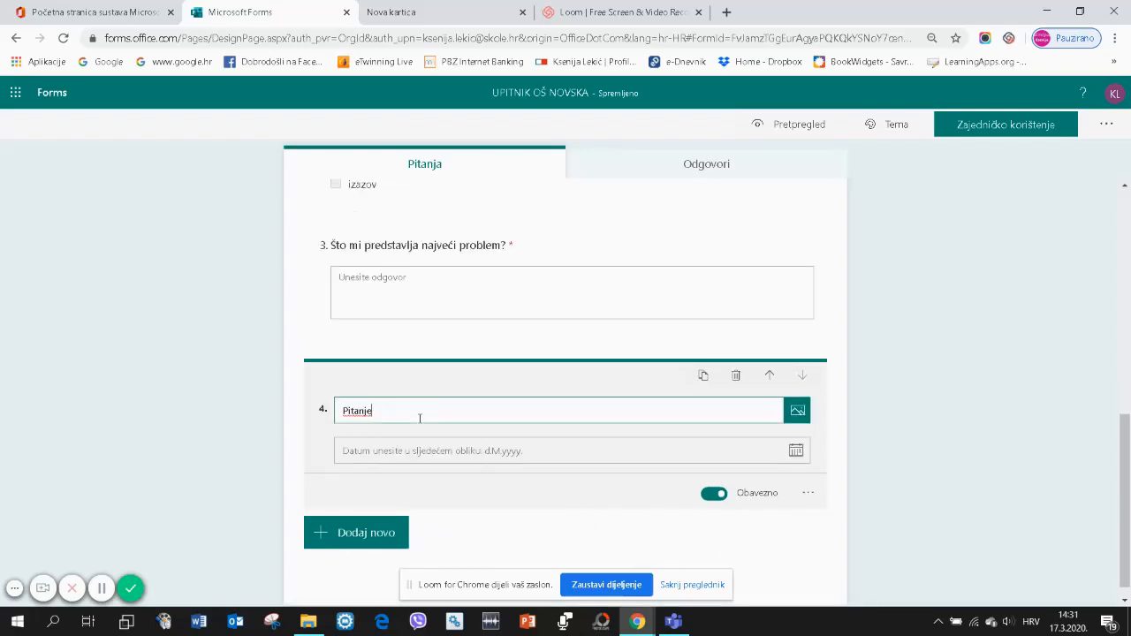
key("BackSpace")
key("BackSpace")
key("BackSpace")
key("BackSpace")
key("BackSpace")
key("BackSpace")
key("BackSpace")
type("Do kada čemo ovako")
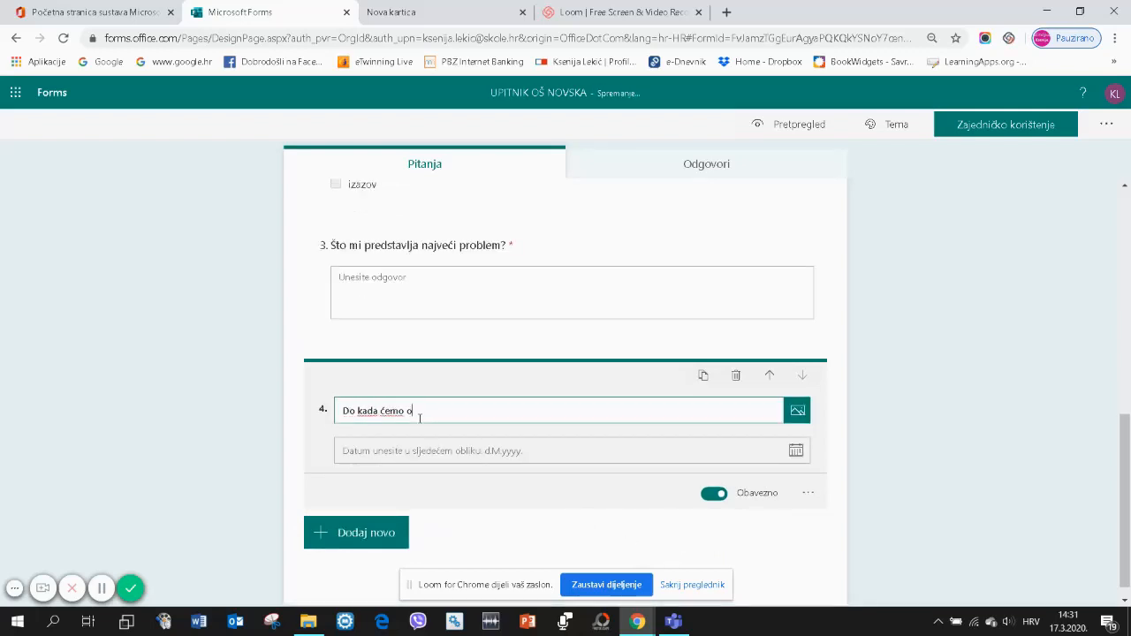
type(" raditi?")
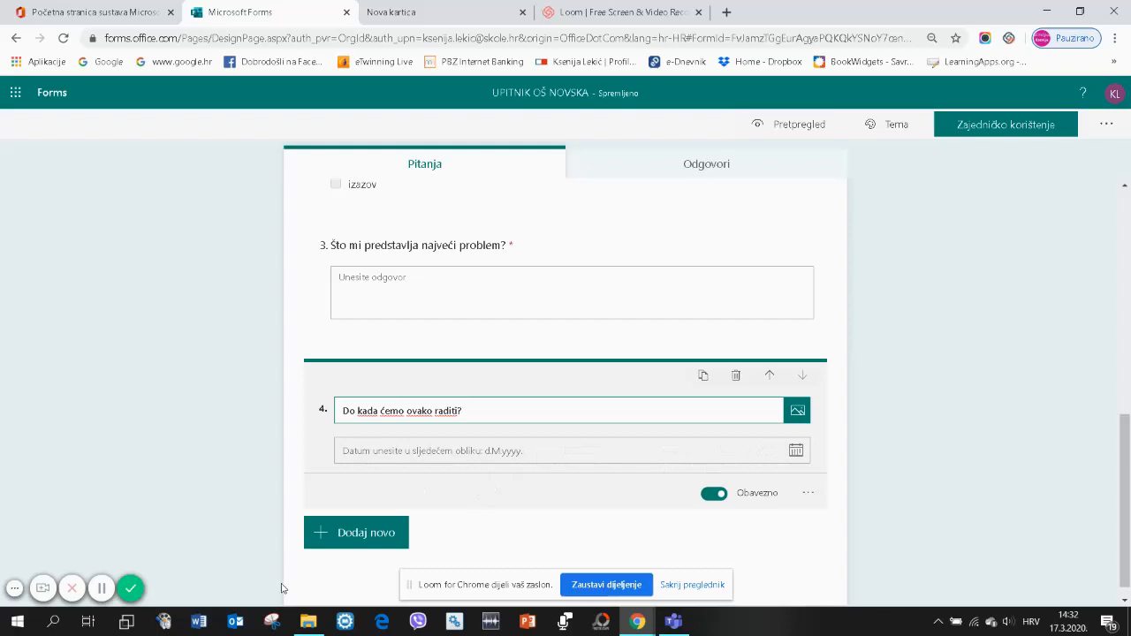
- Add a ranking question reading "Što je najvažnije u ovoj situaciji?" as the fifth question
left_click(378, 545)
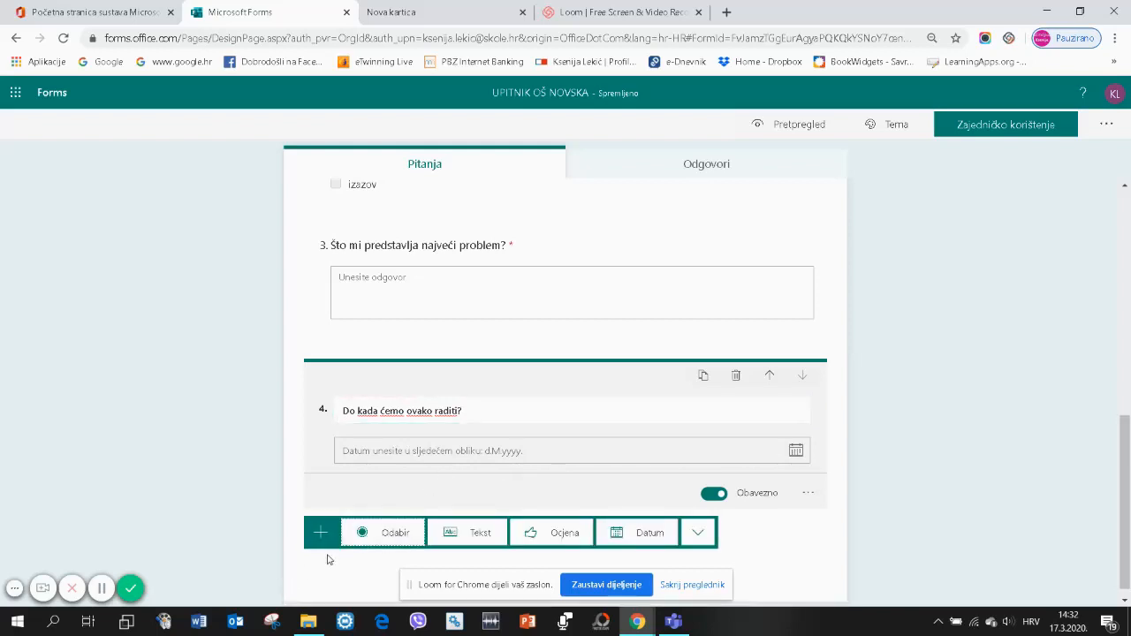
left_click(698, 533)
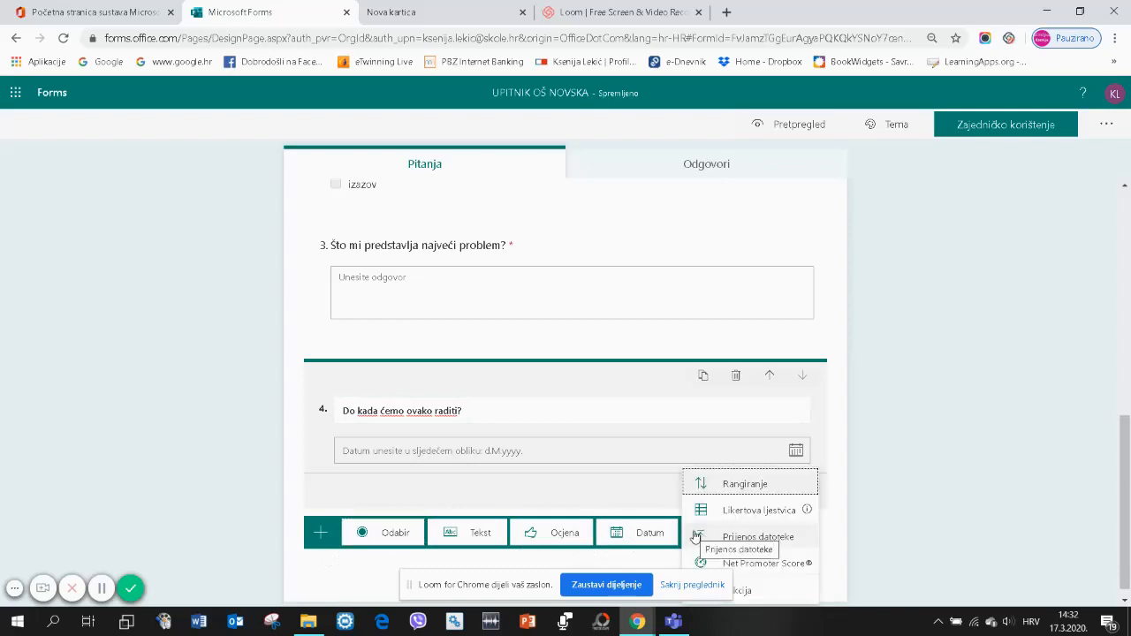
left_click(729, 484)
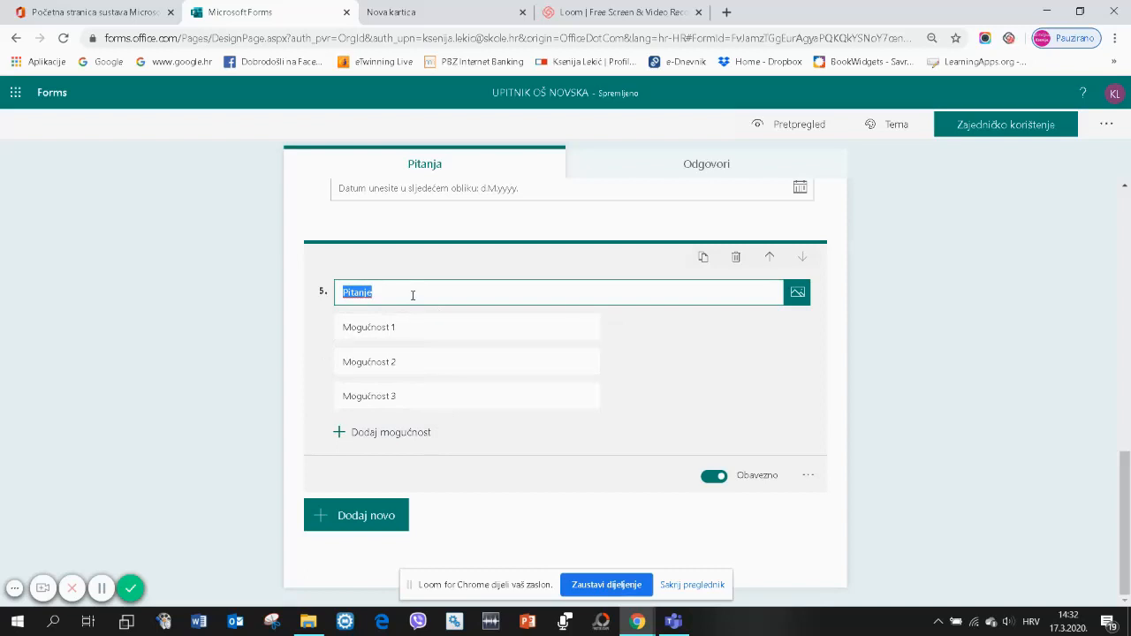
type("Što")
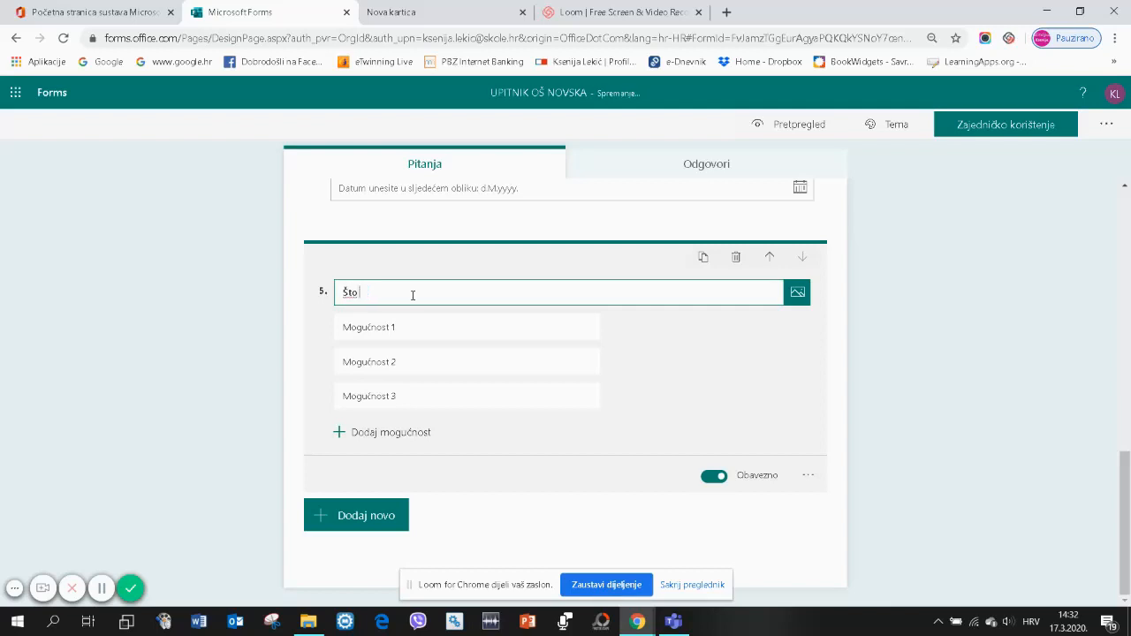
type(" je najvažnije u ovoj situaciji?")
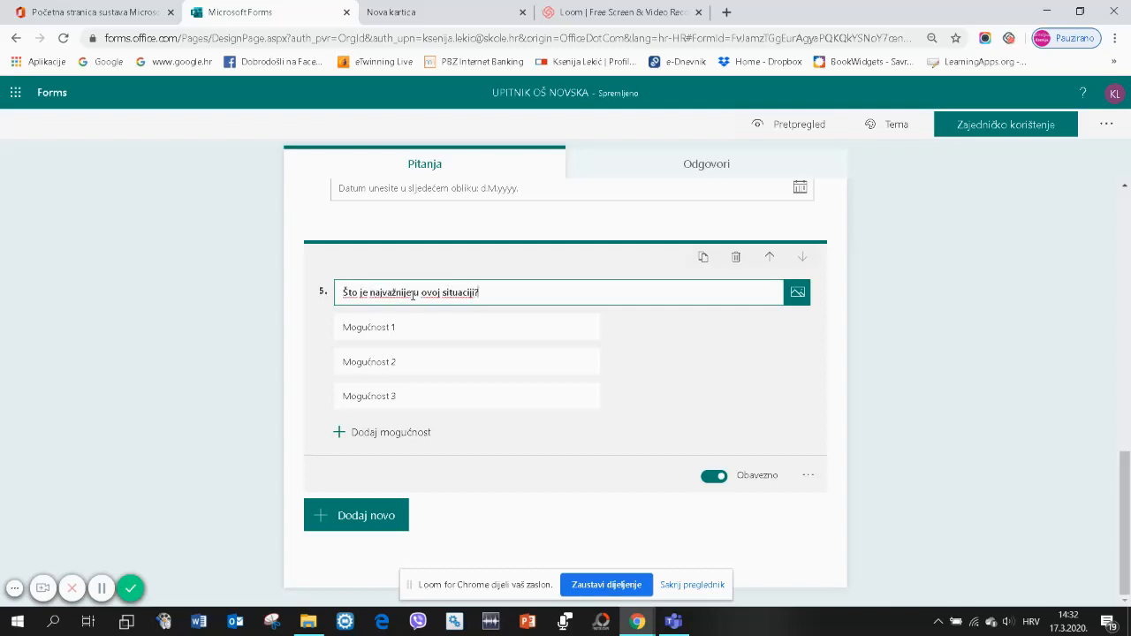
- Give the ranking question the options "optimizam", "prisebnost", "higijena" and "educiranost", removing the surplus fifth option
left_click(446, 326)
left_click(425, 336)
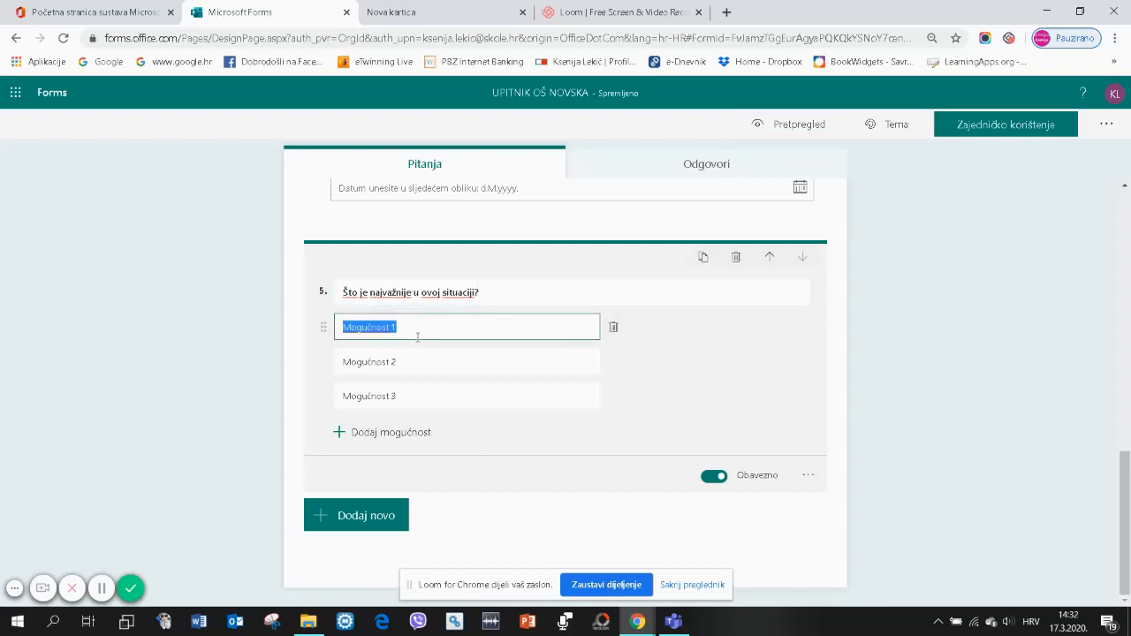
type("o")
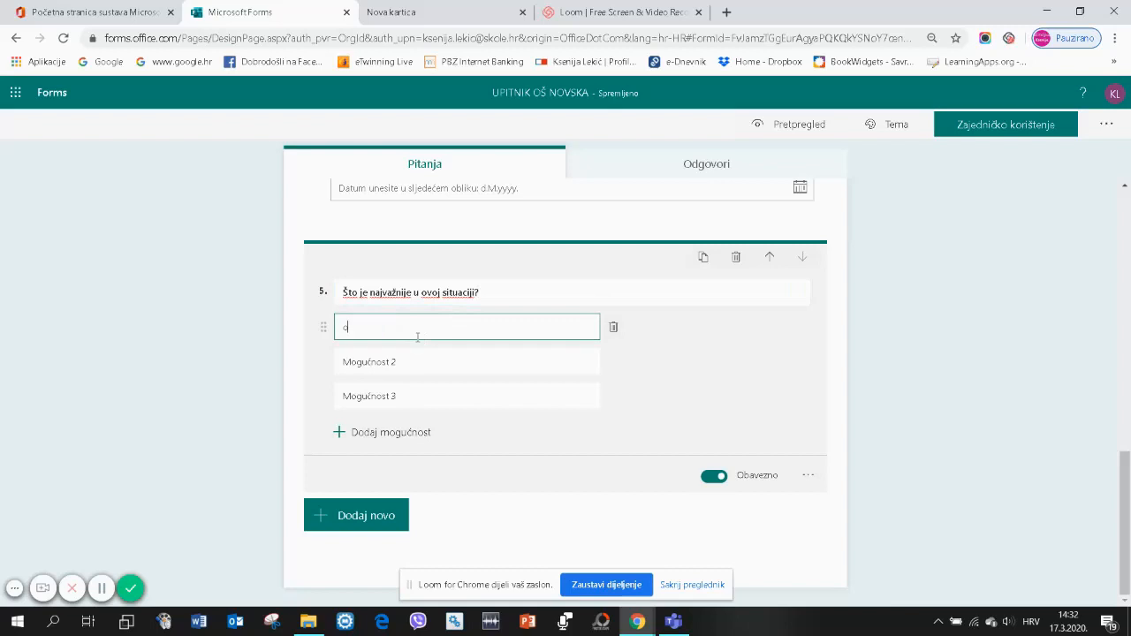
type("ptimizam")
left_click(422, 366)
type("prisebnost")
left_click(415, 403)
type("h")
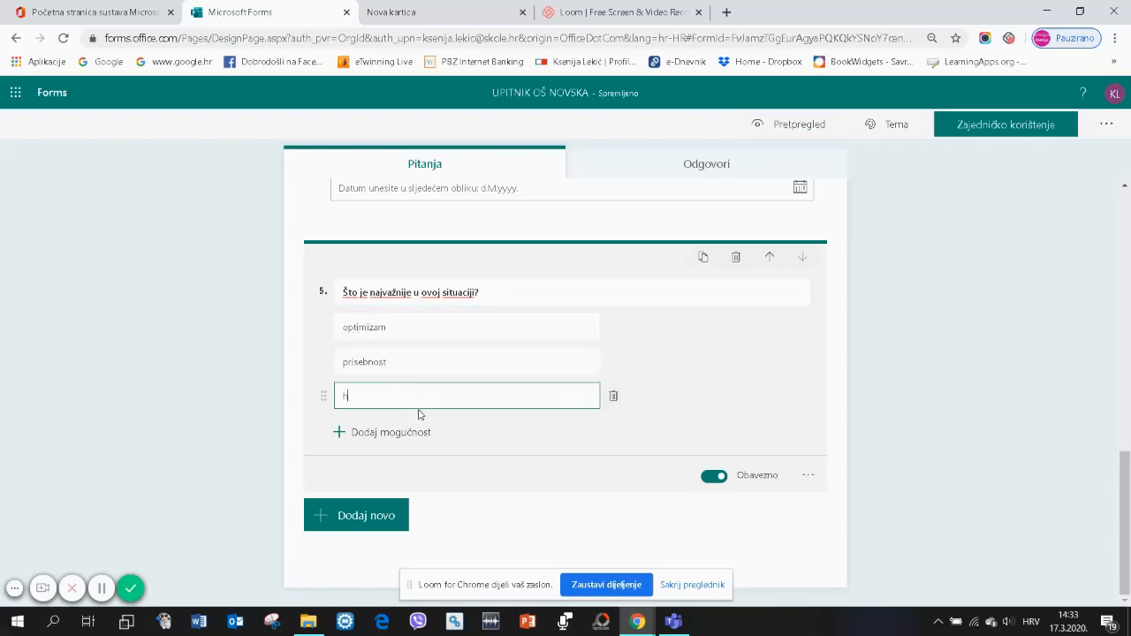
type("igijena")
left_click(421, 434)
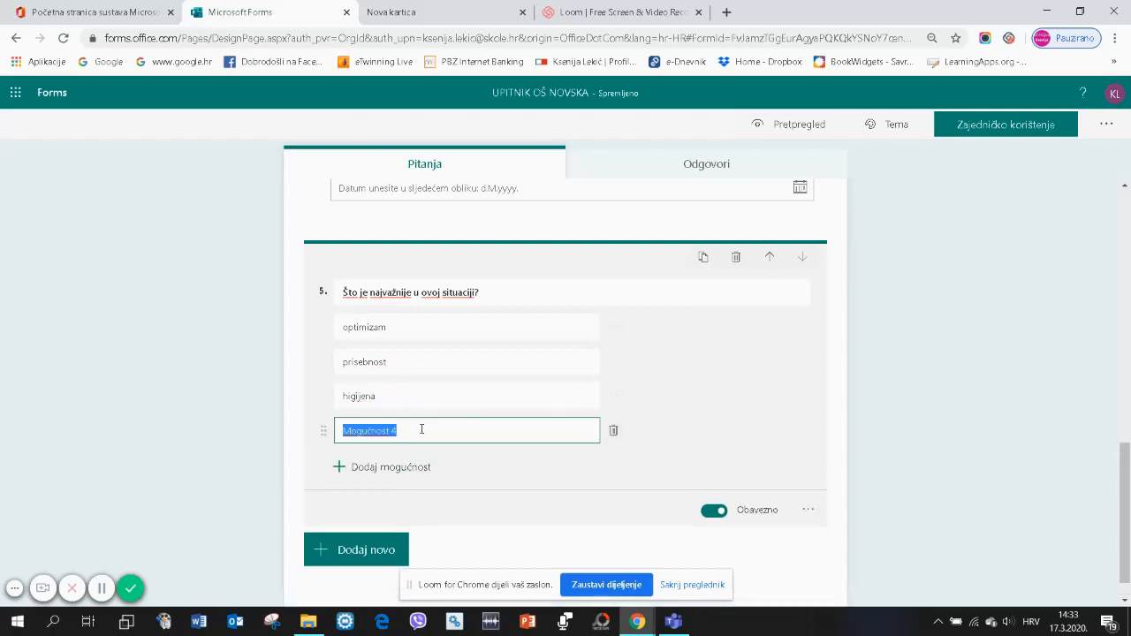
type("educiranost")
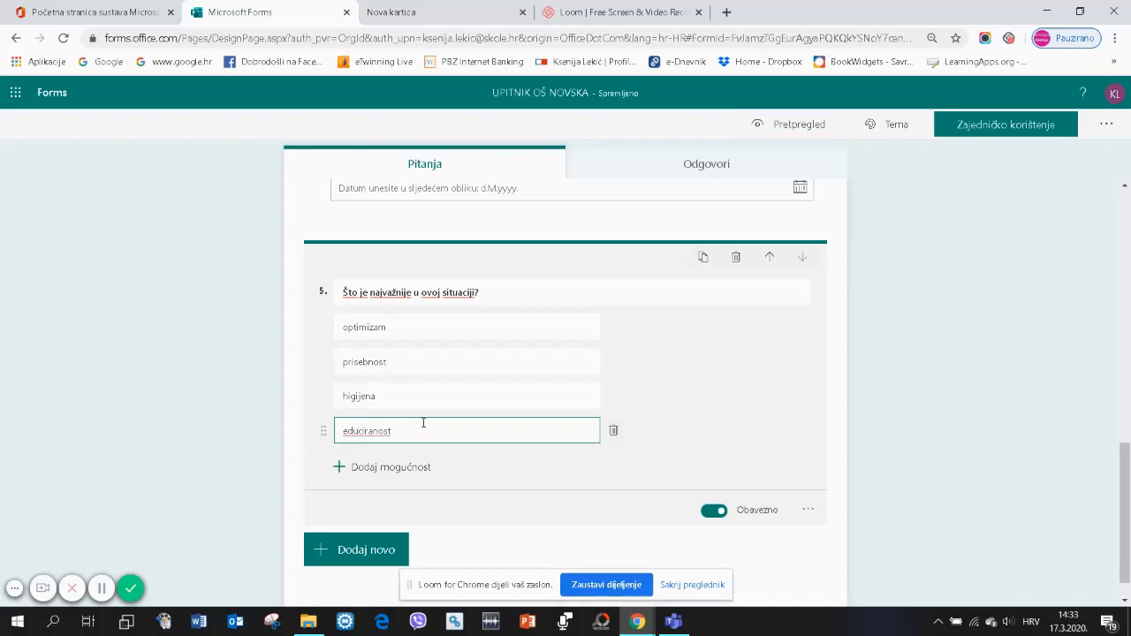
left_click(395, 469)
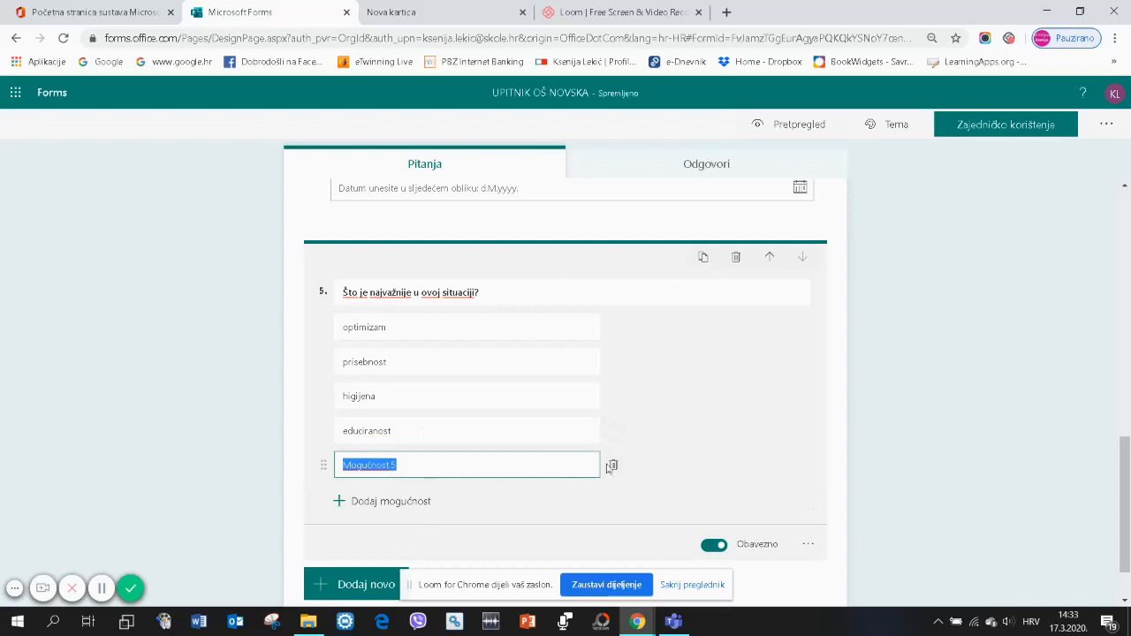
left_click(613, 465)
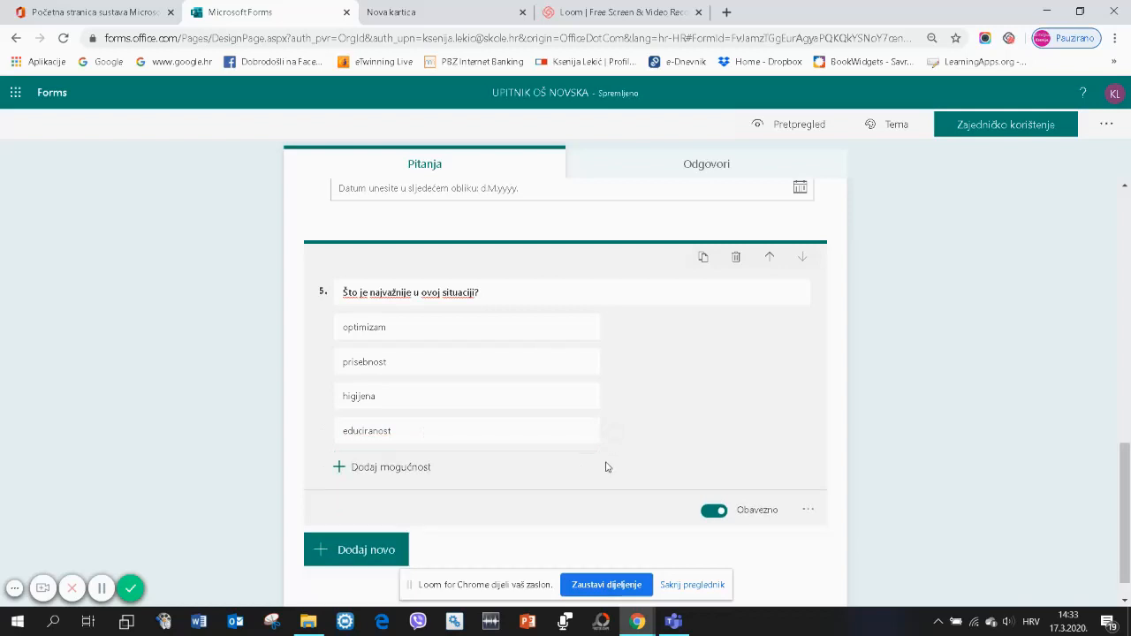
left_click(444, 567)
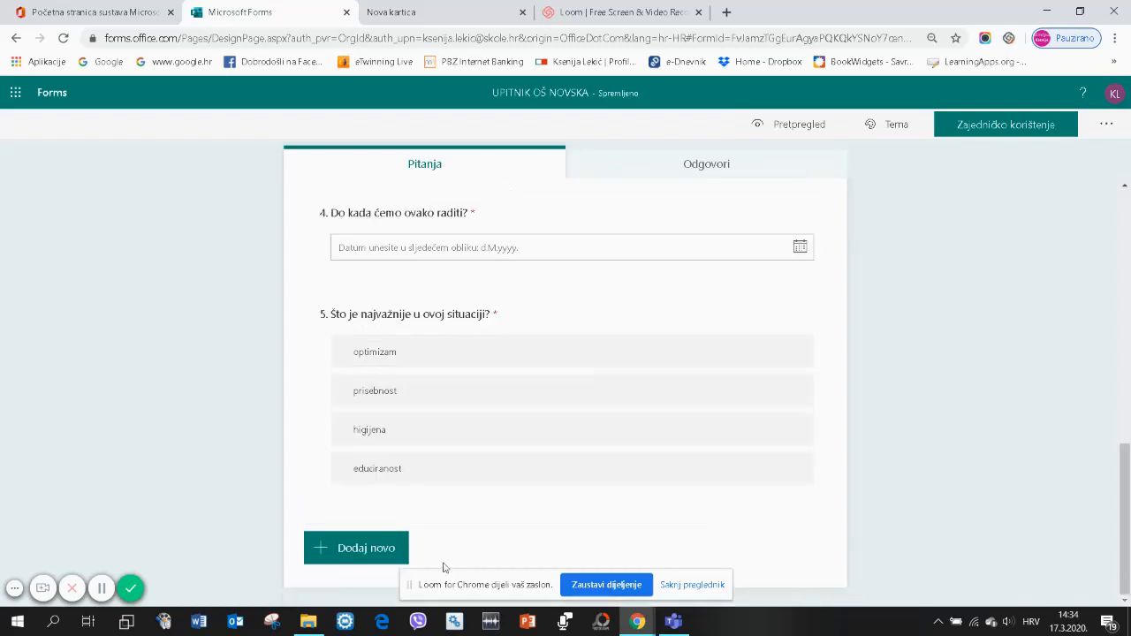
- Add a Likert scale question titled "Ocijeni od 1 do 5" as the sixth question
left_click(369, 557)
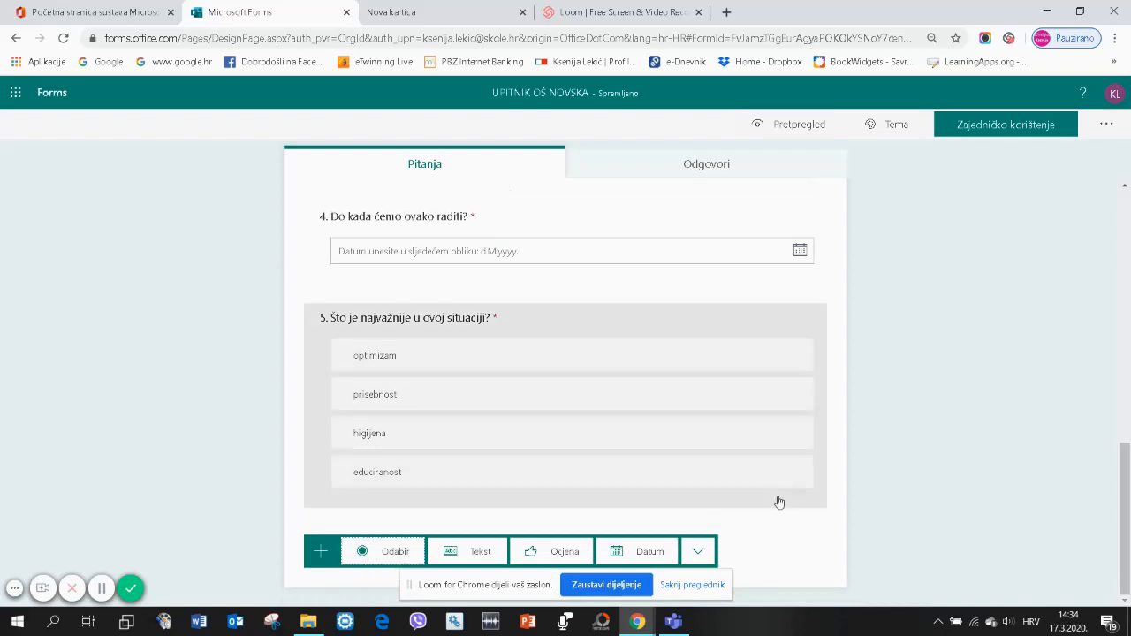
left_click(698, 551)
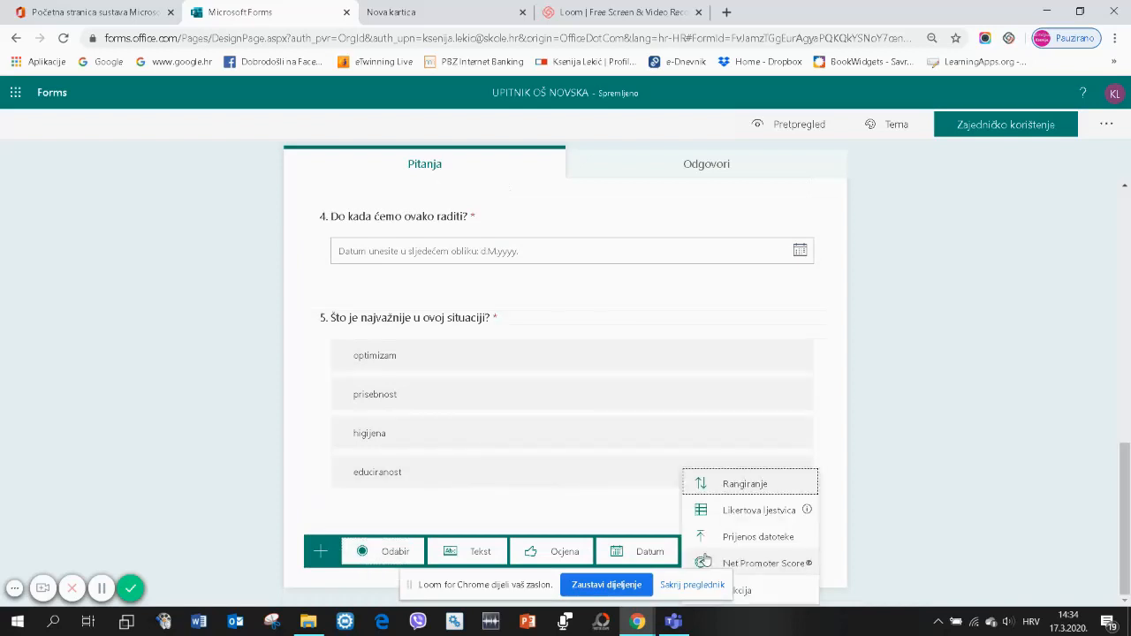
left_click(738, 511)
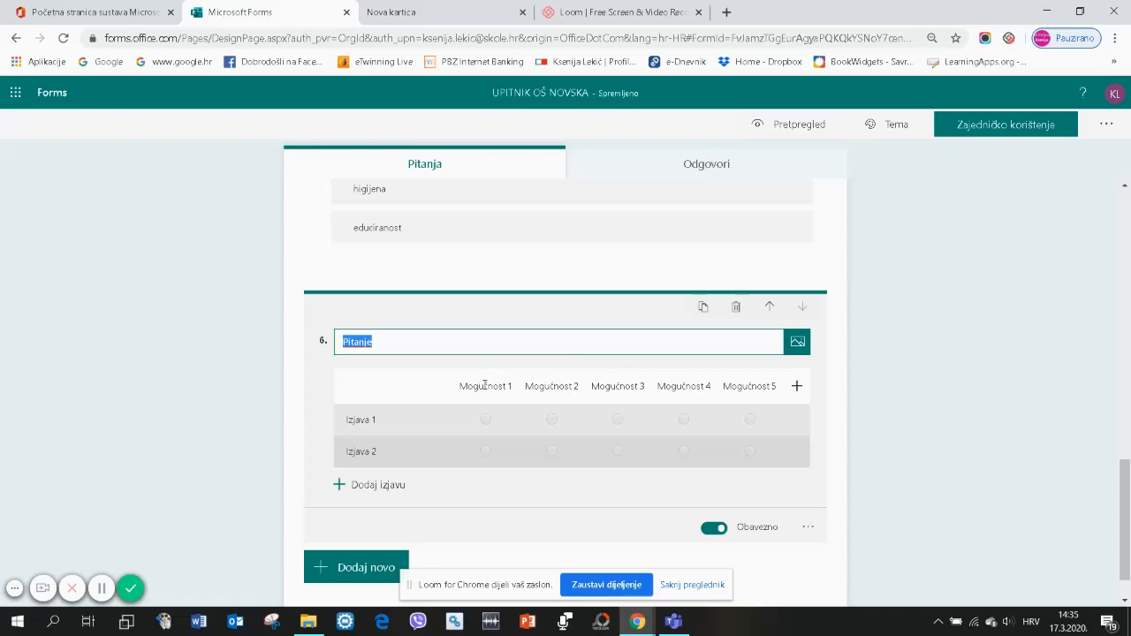
left_click(420, 344)
key("BackSpace")
key("BackSpace")
key("BackSpace")
key("BackSpace")
key("BackSpace")
key("BackSpace")
key("BackSpace")
type("Oc")
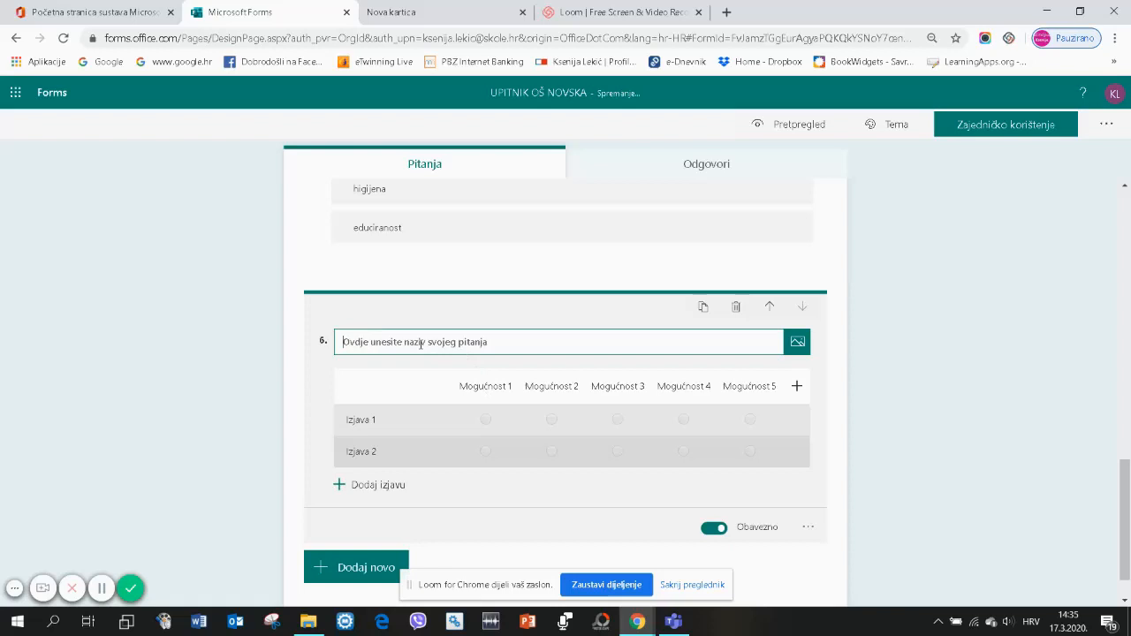
type("ijeni o")
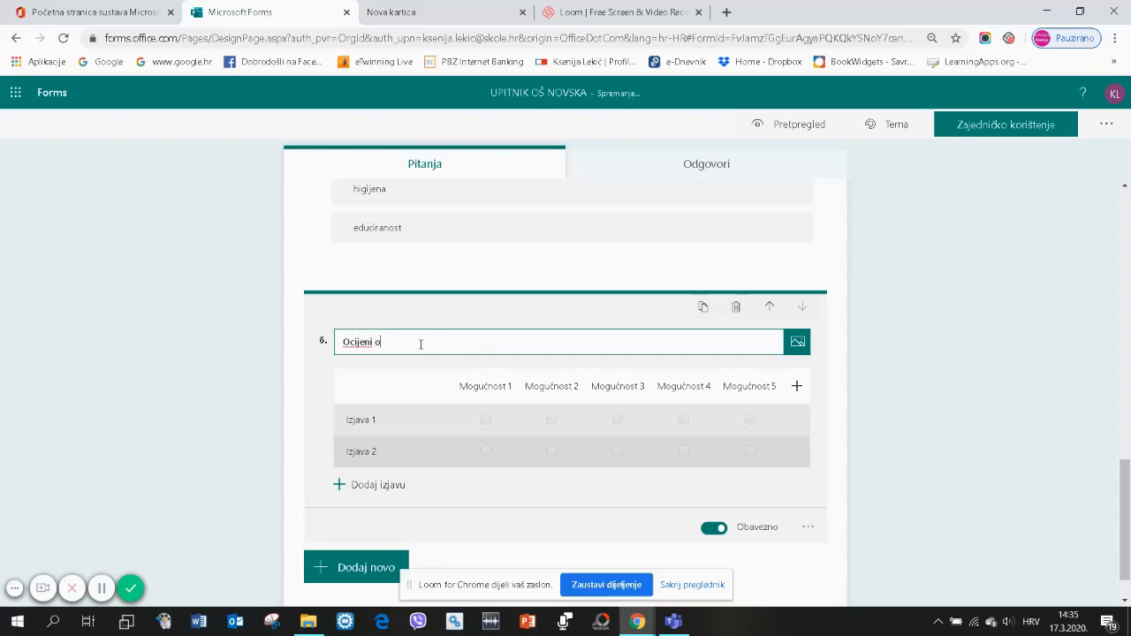
type("d 1 do 5")
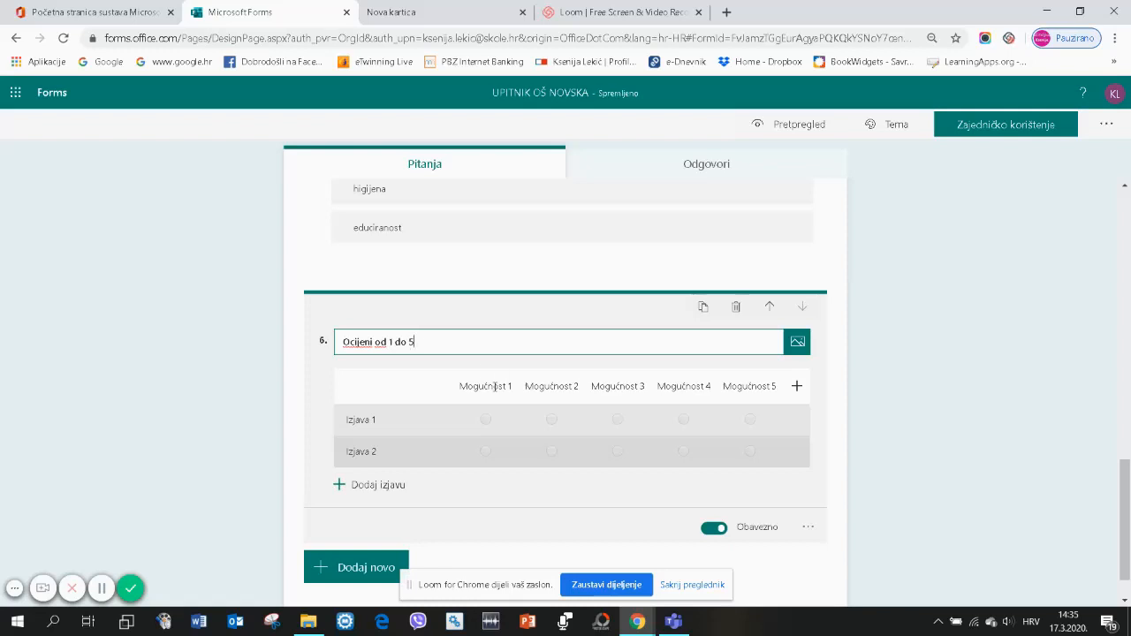
- Label the five option columns of the Likert question 1, 2, 3, 4 and 5
left_click(496, 386)
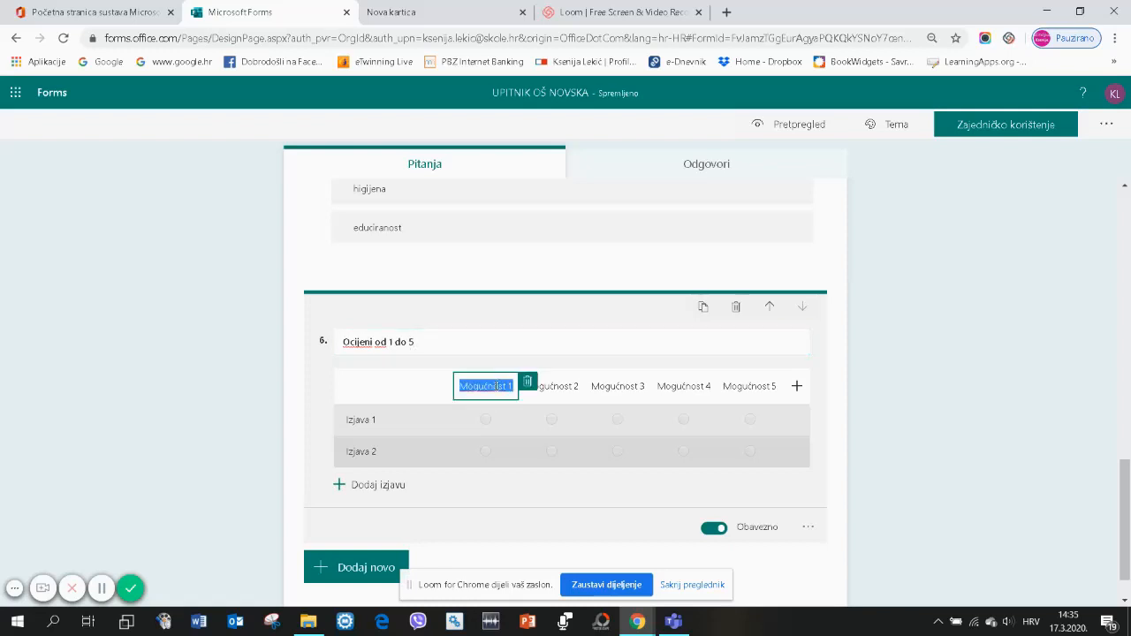
type("do")
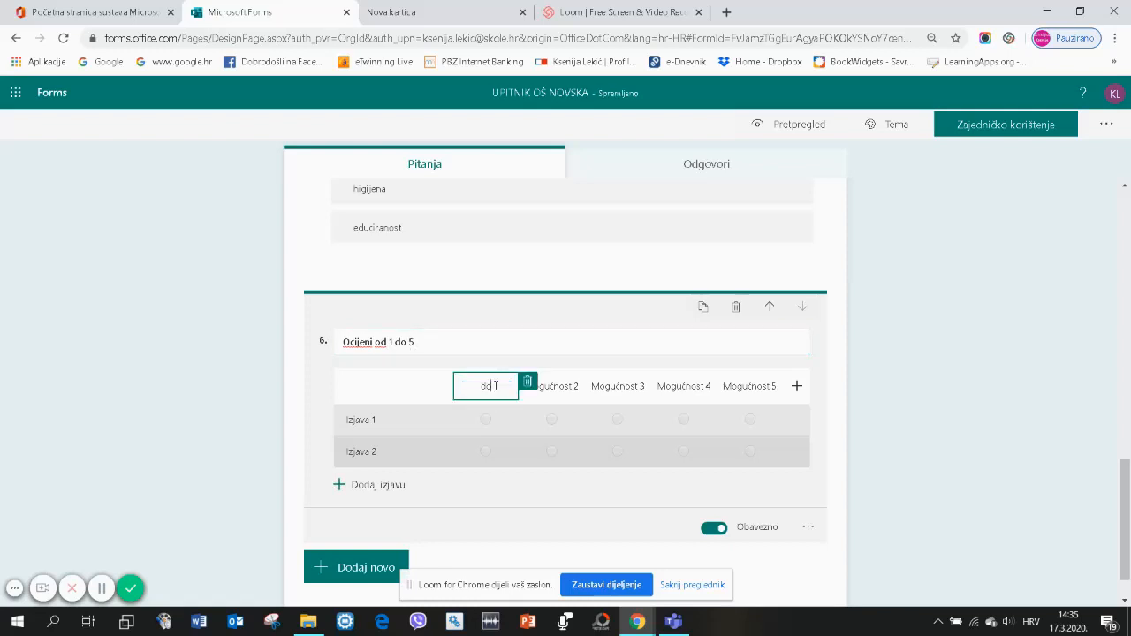
key("BackSpace")
key("BackSpace")
key("BackSpace")
type("1")
left_click(566, 392)
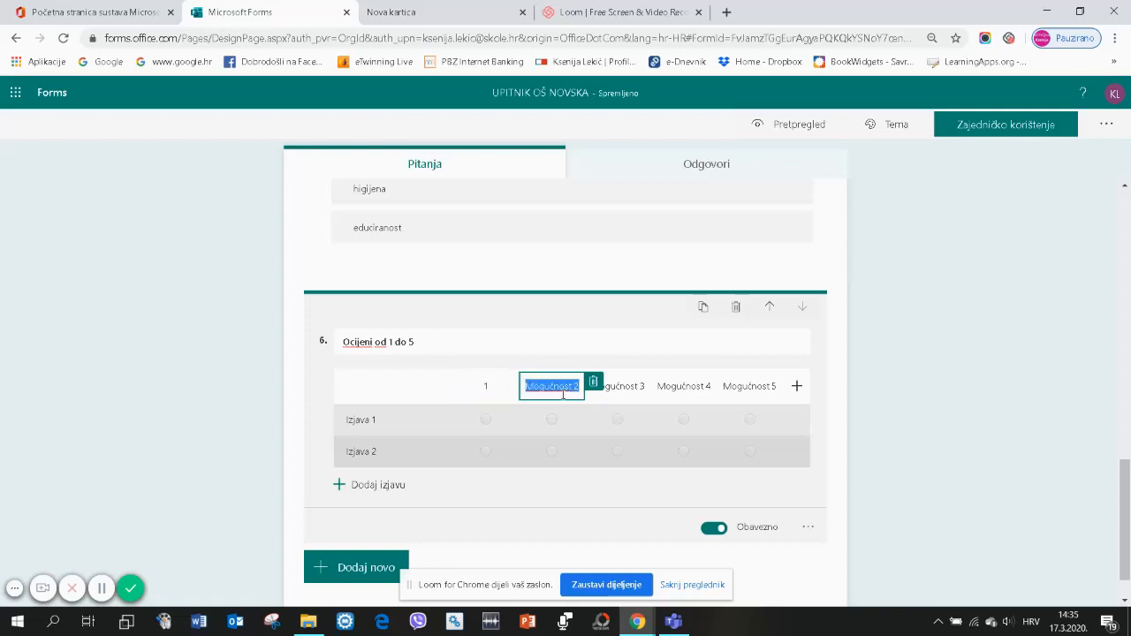
type("2")
left_click(636, 385)
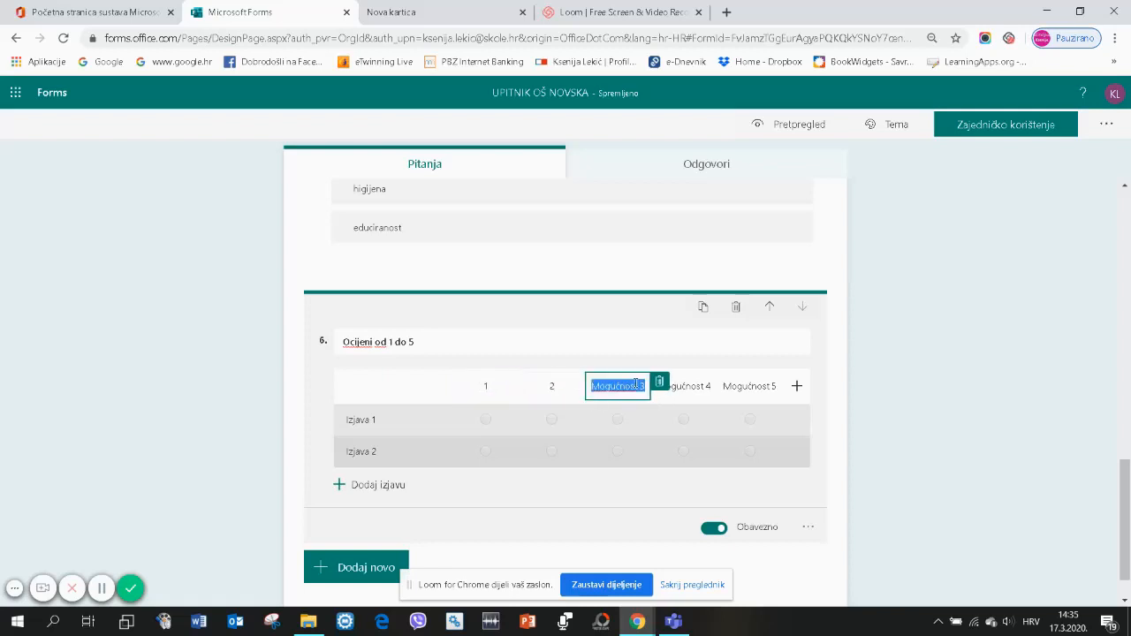
type("3")
left_click(701, 389)
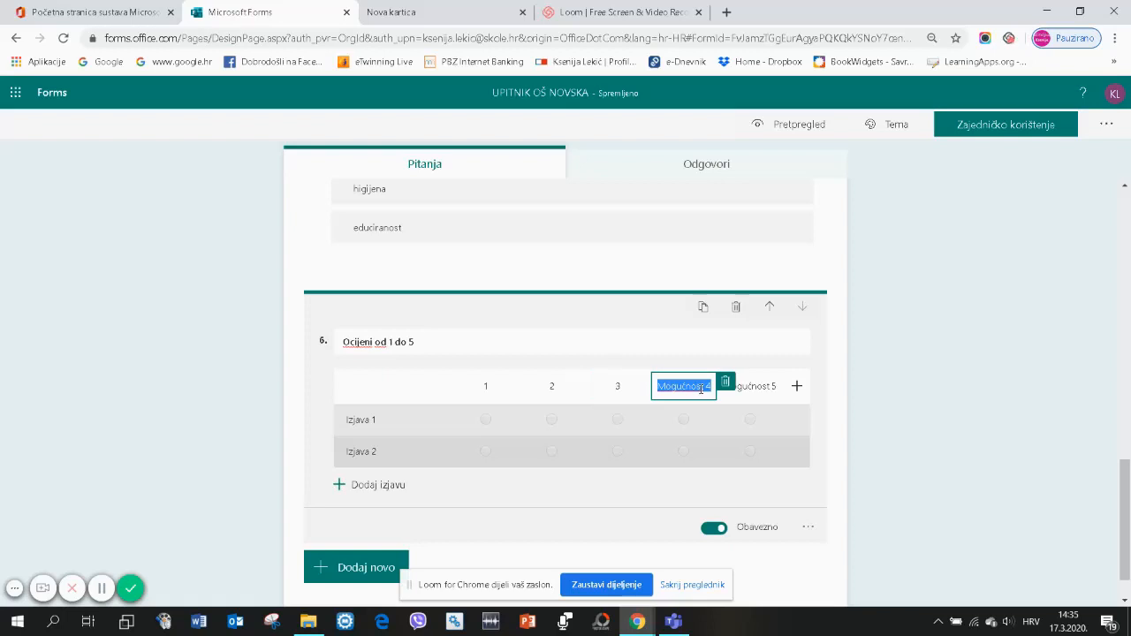
type("4")
left_click(752, 386)
type("5")
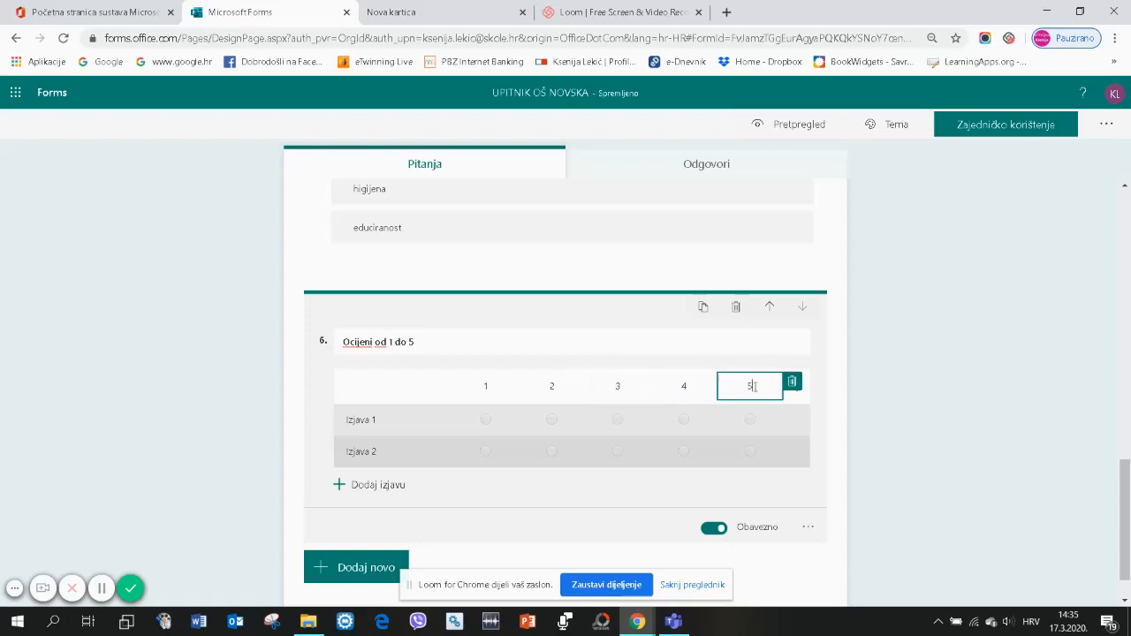
left_click(1021, 408)
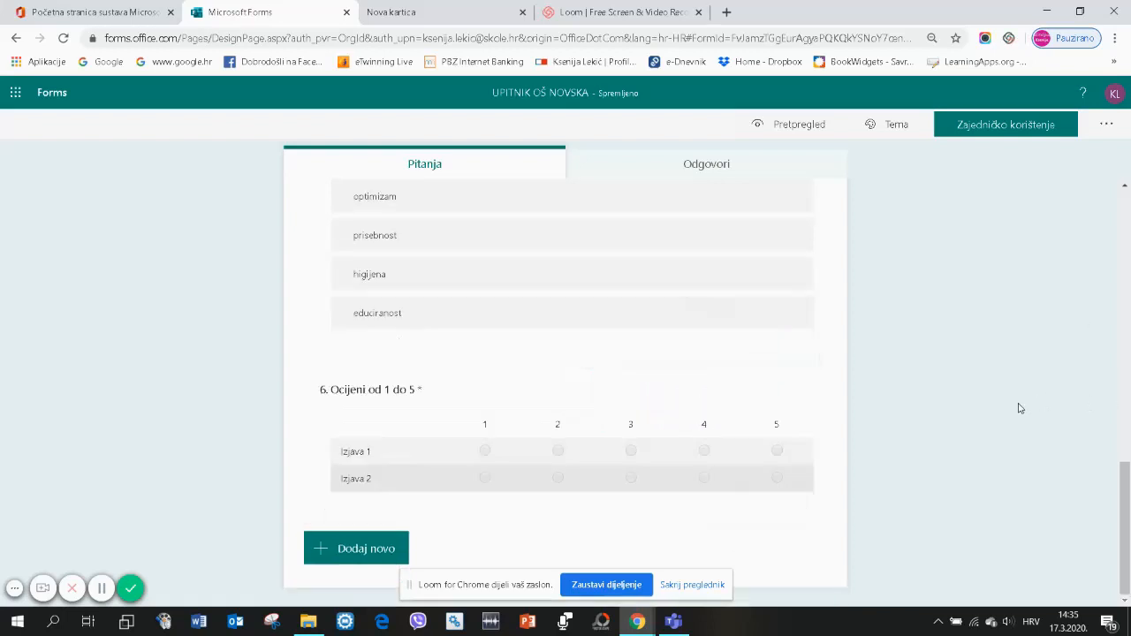
- Add a sixth option column labelled 6 to the Likert question and delete it again
left_click(801, 424)
left_click(796, 386)
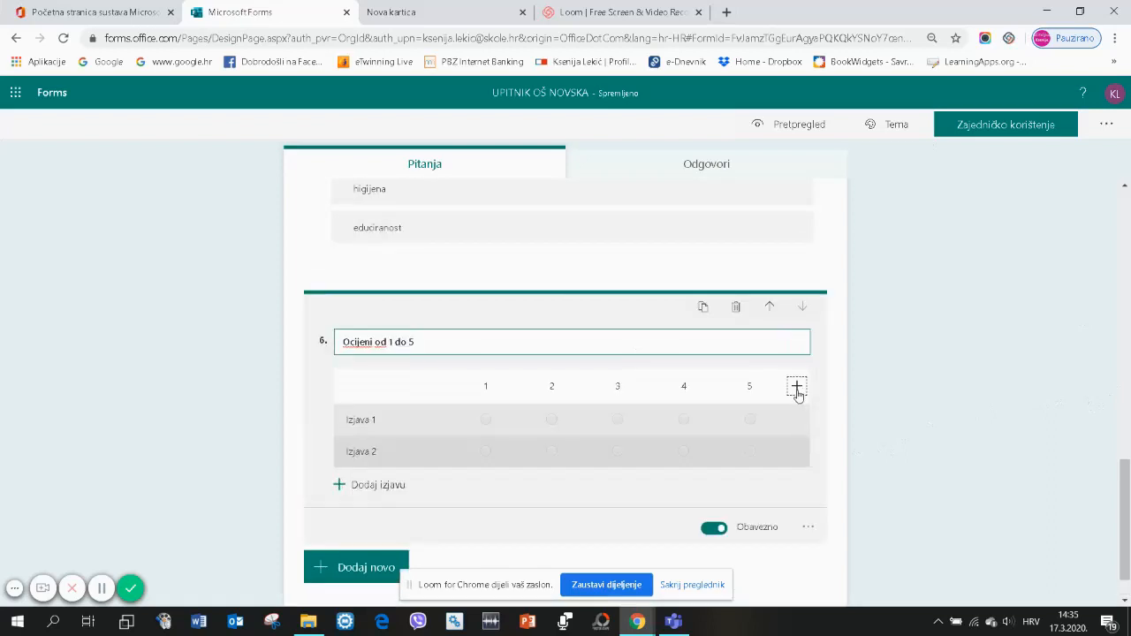
type("6")
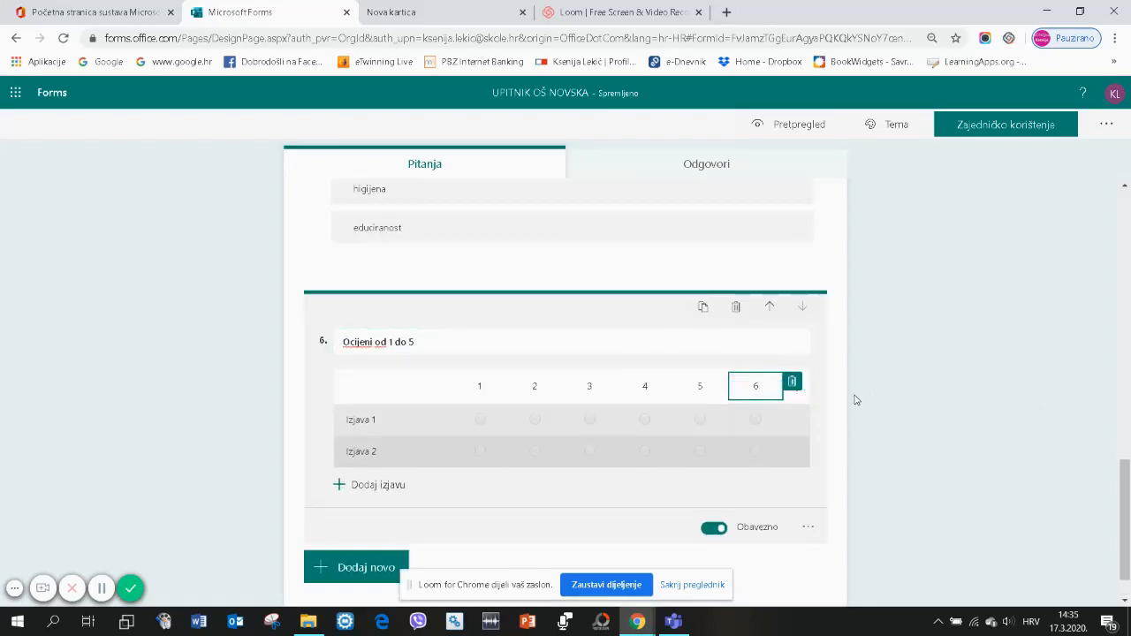
left_click(855, 397)
left_click(793, 421)
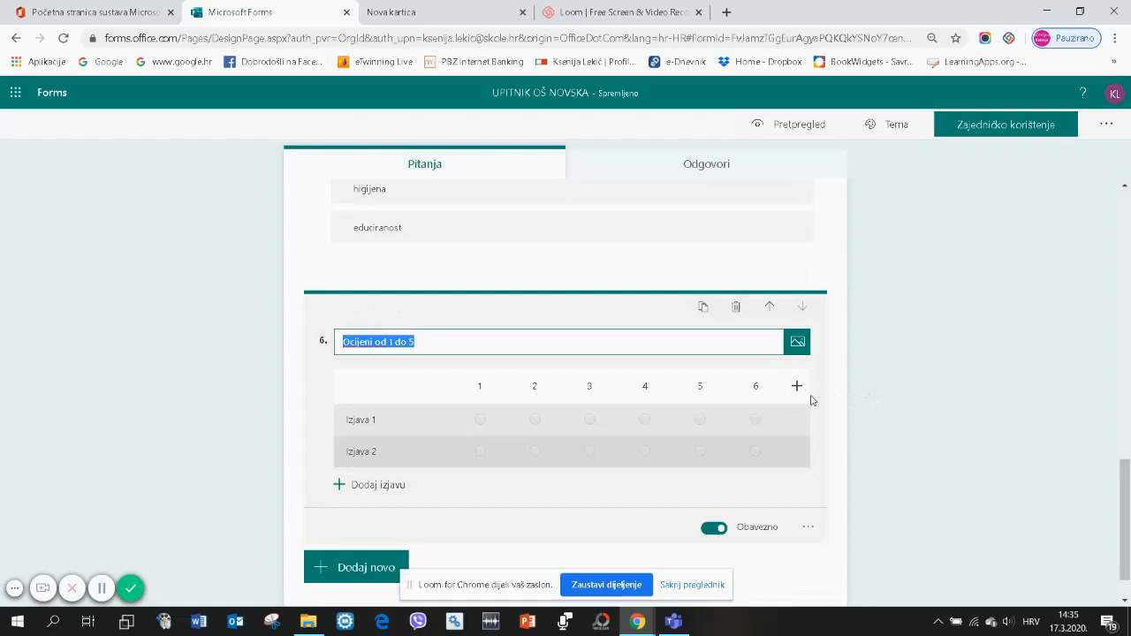
left_click(778, 386)
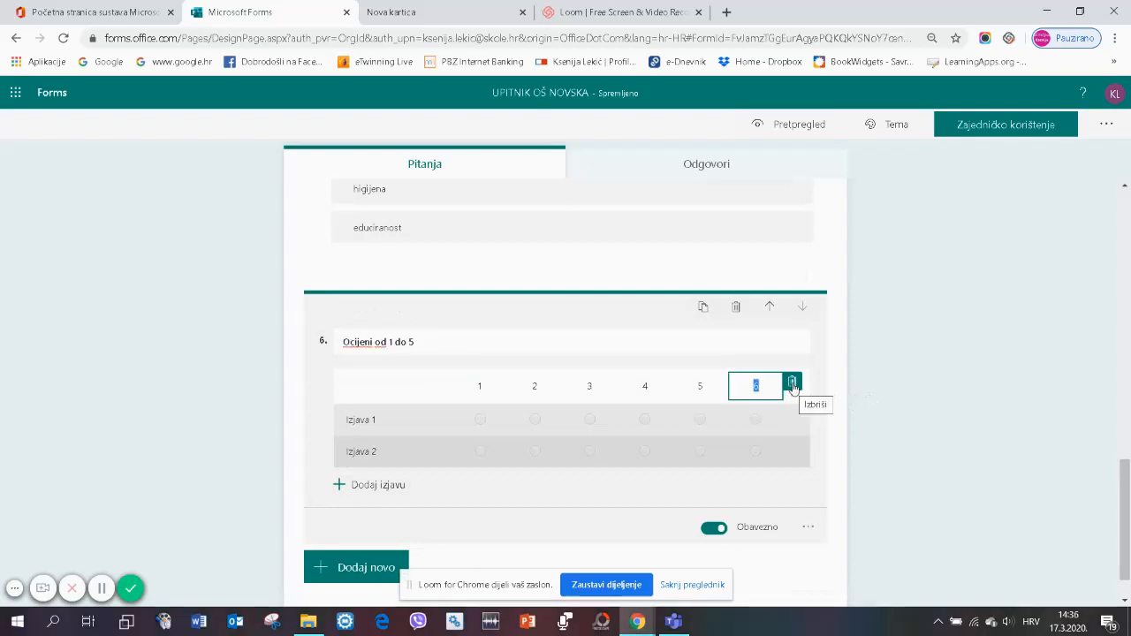
left_click(793, 386)
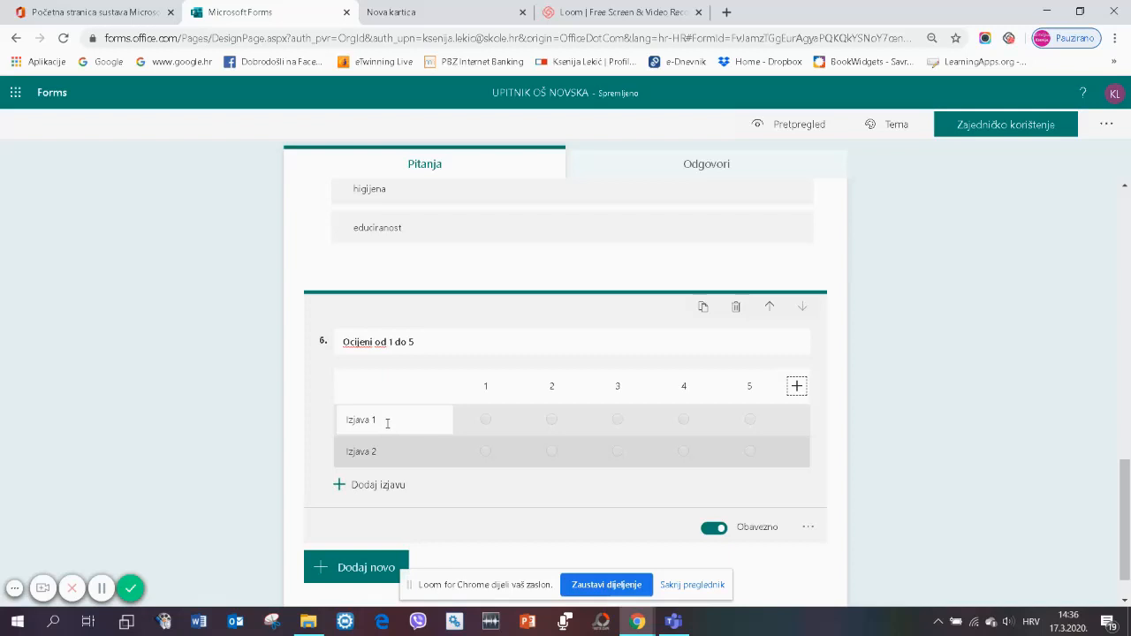
- Give the Likert question the three statements "ozračje u domu", "ozračje na poslu" and "ozračje u društvu"
left_click(387, 421)
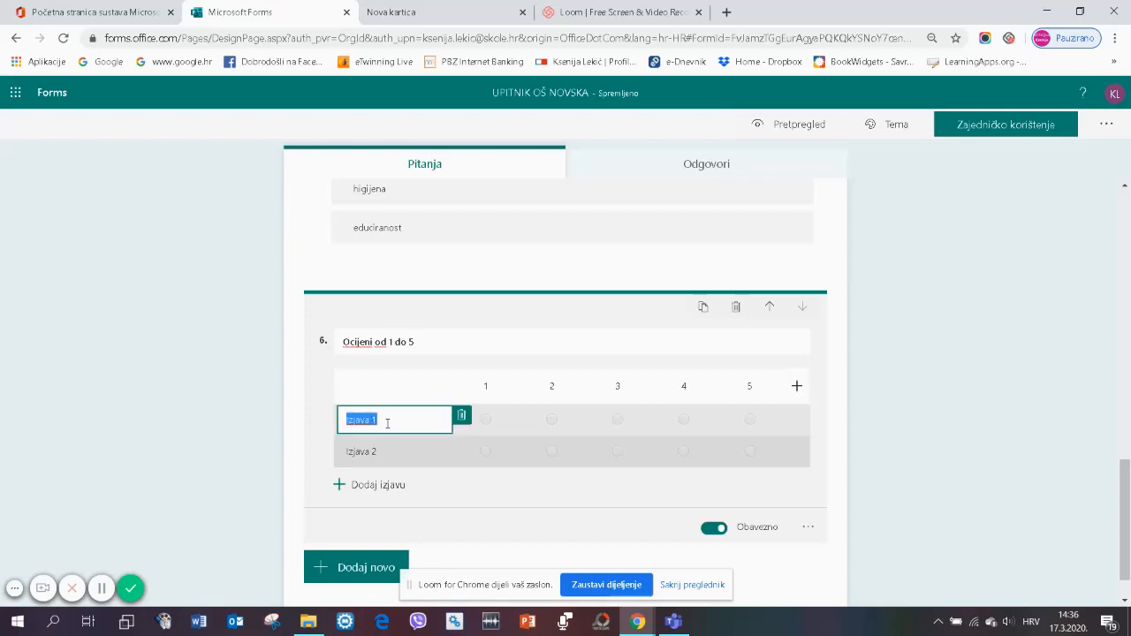
type("ozračje u domu")
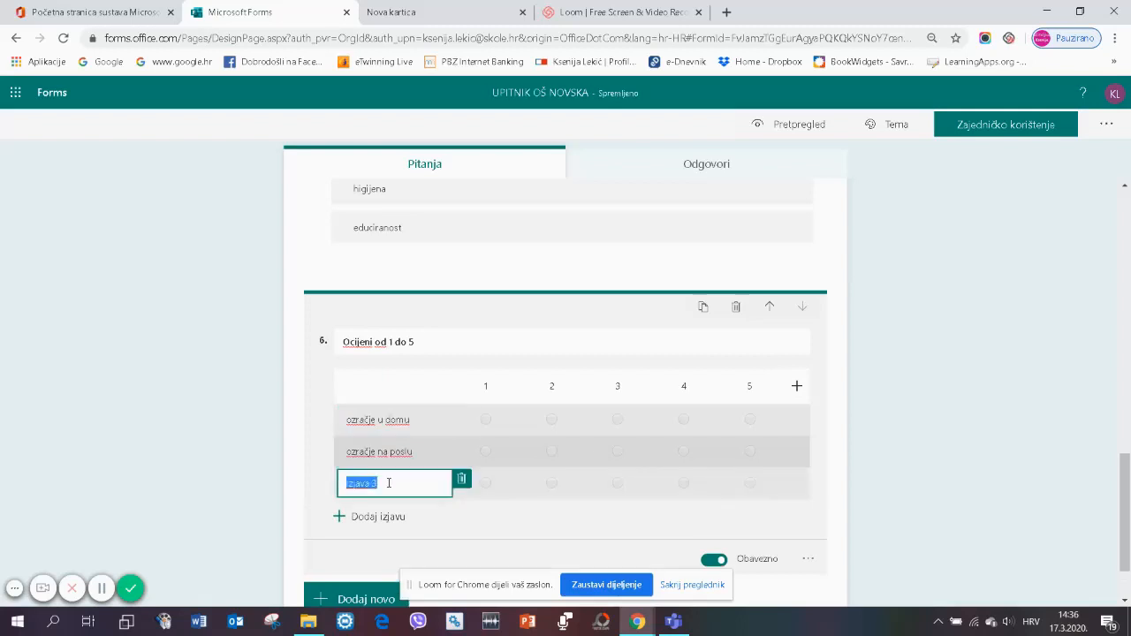
type("o")
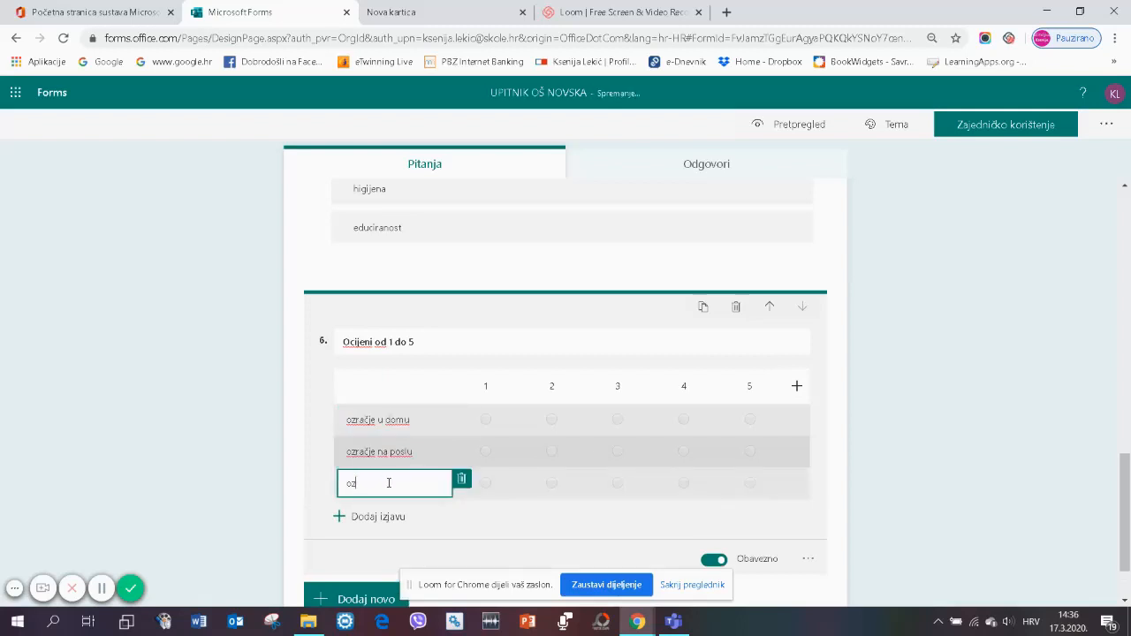
type("z")
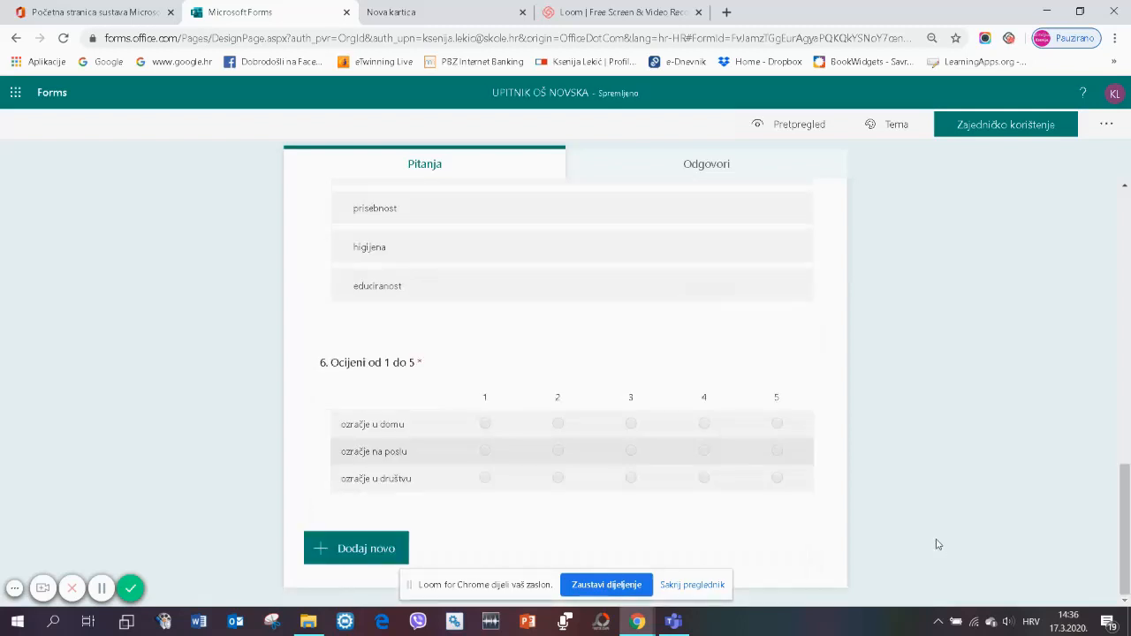
- Add a rating question reading "Kako se trenutno osjećam?" as the seventh question
left_click(380, 549)
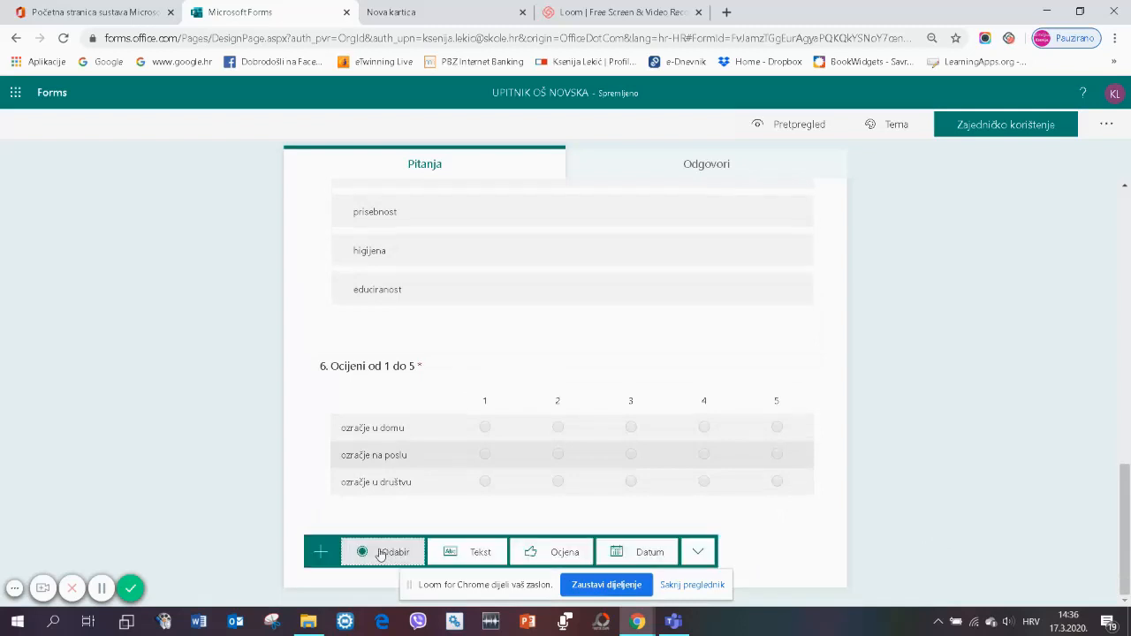
left_click(551, 555)
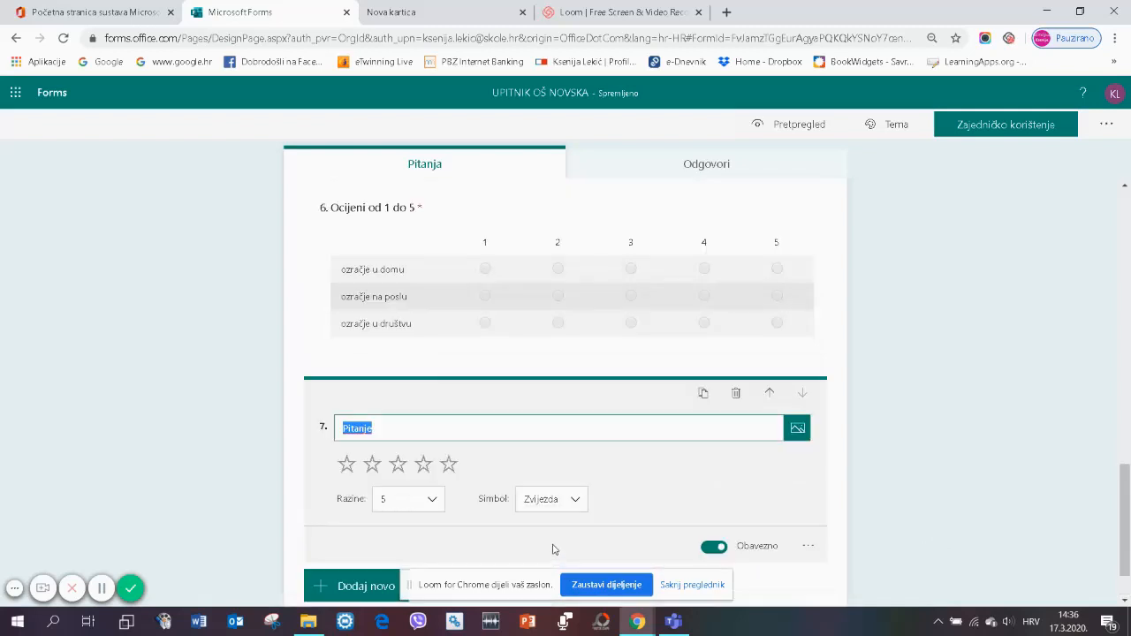
type("Kako ")
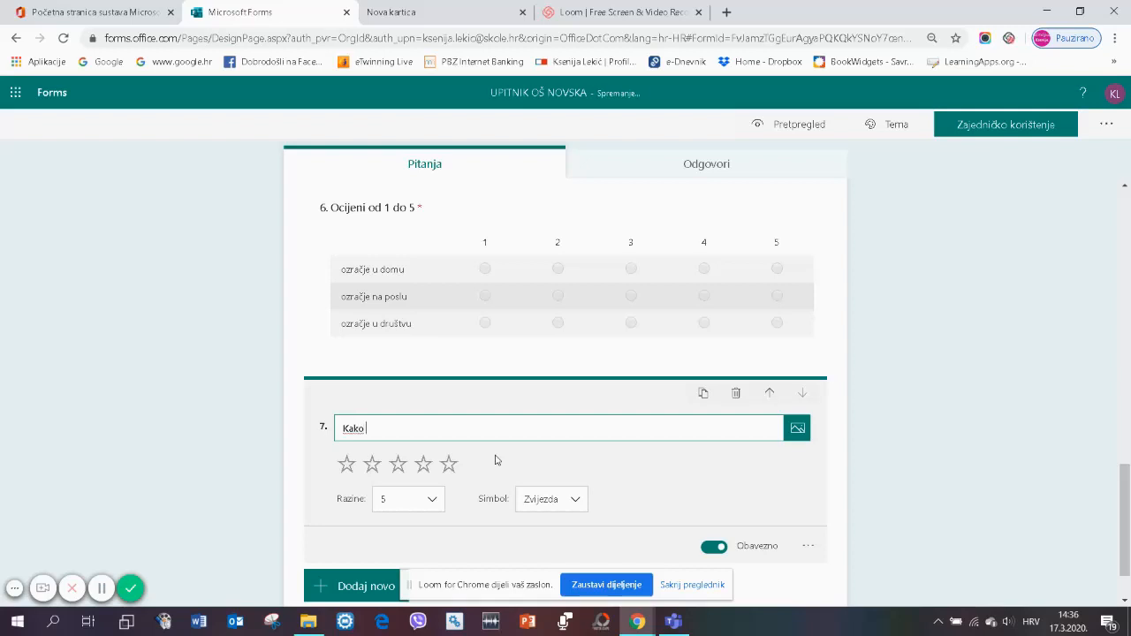
type("se trenutno osjećam")
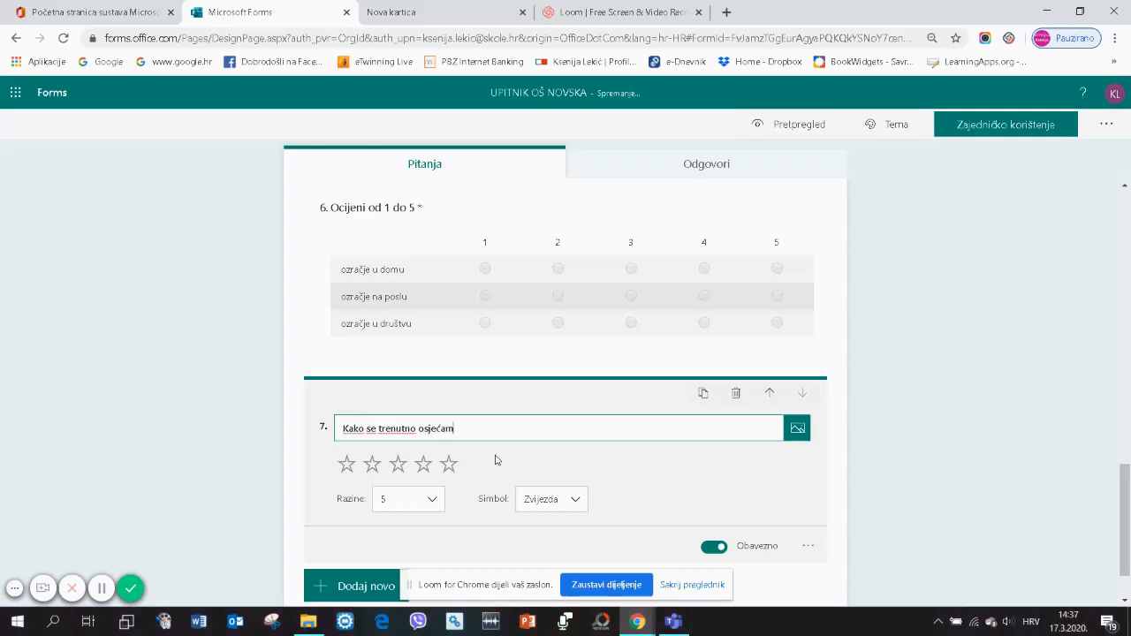
type("?")
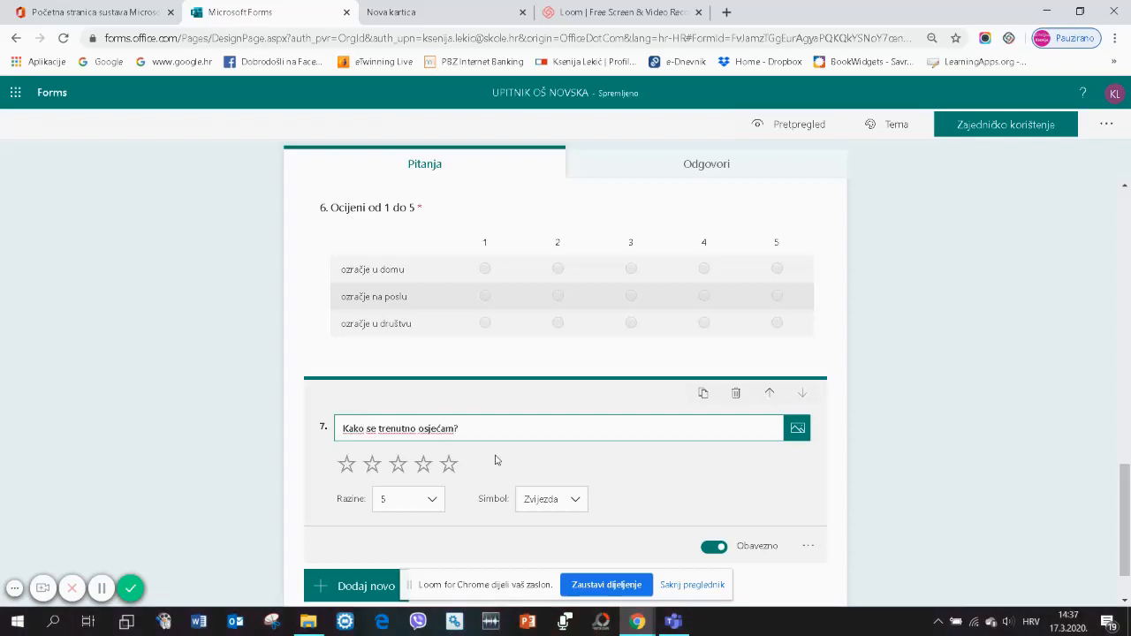
left_click(348, 466)
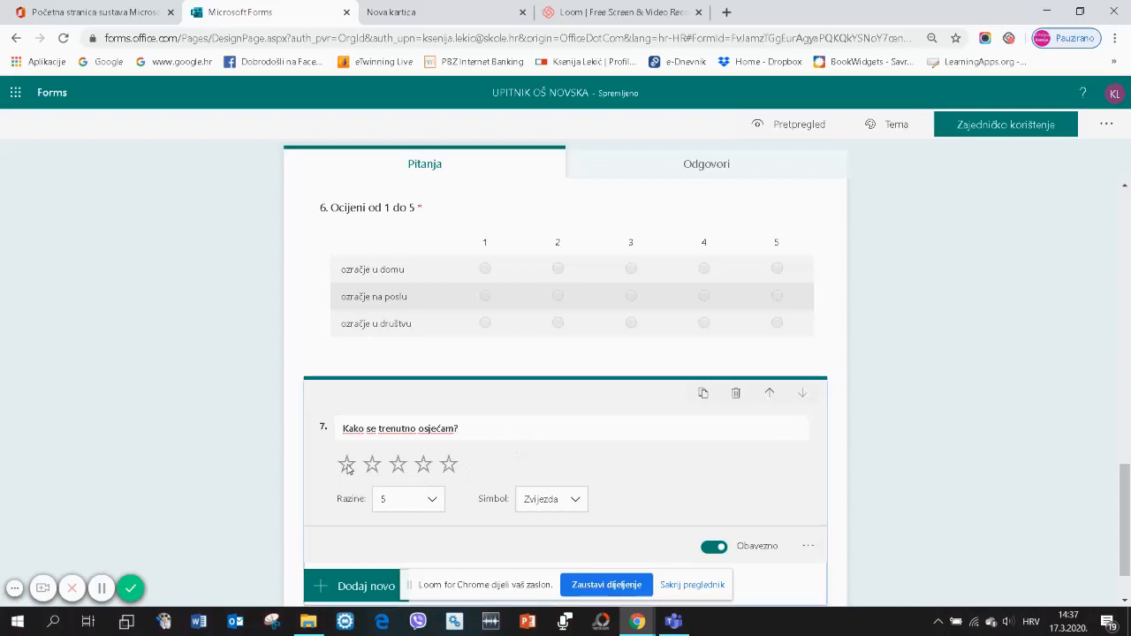
- Try 3 and 10 levels for the rating question and set it back to 5 levels
left_click(432, 505)
left_click(396, 542)
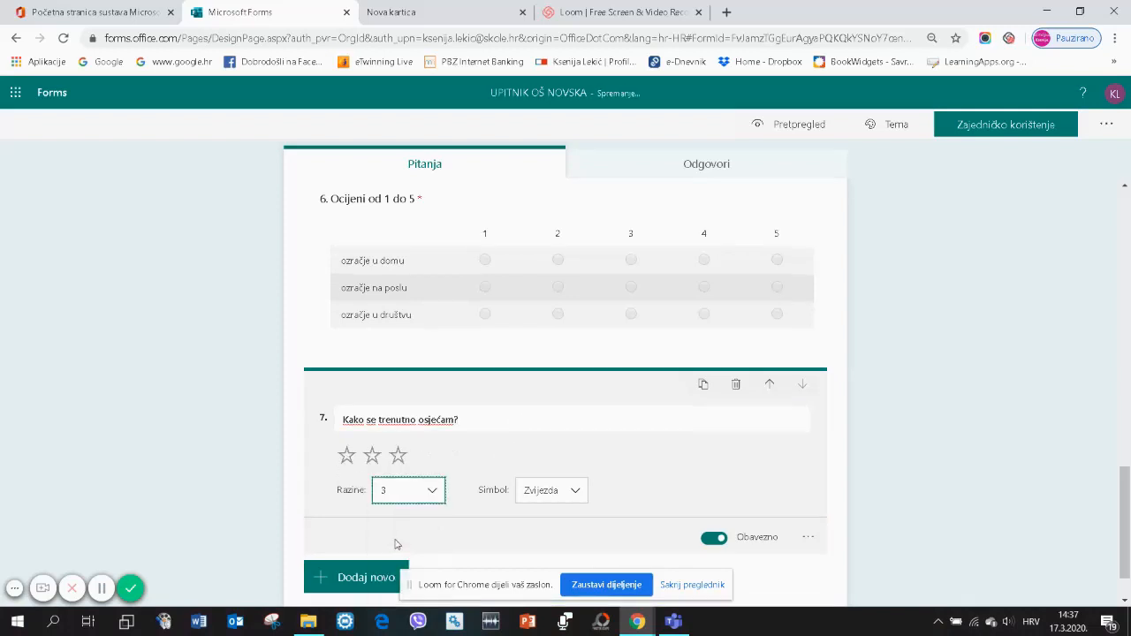
left_click(433, 490)
scroll(425, 548, "down", 2)
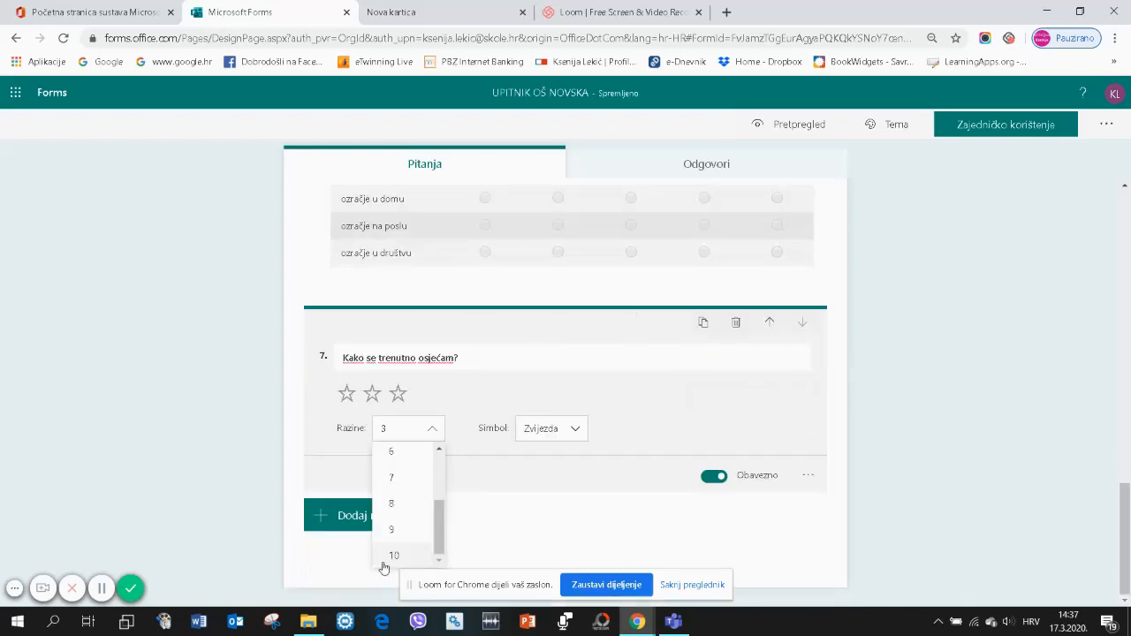
left_click(385, 563)
left_click(432, 431)
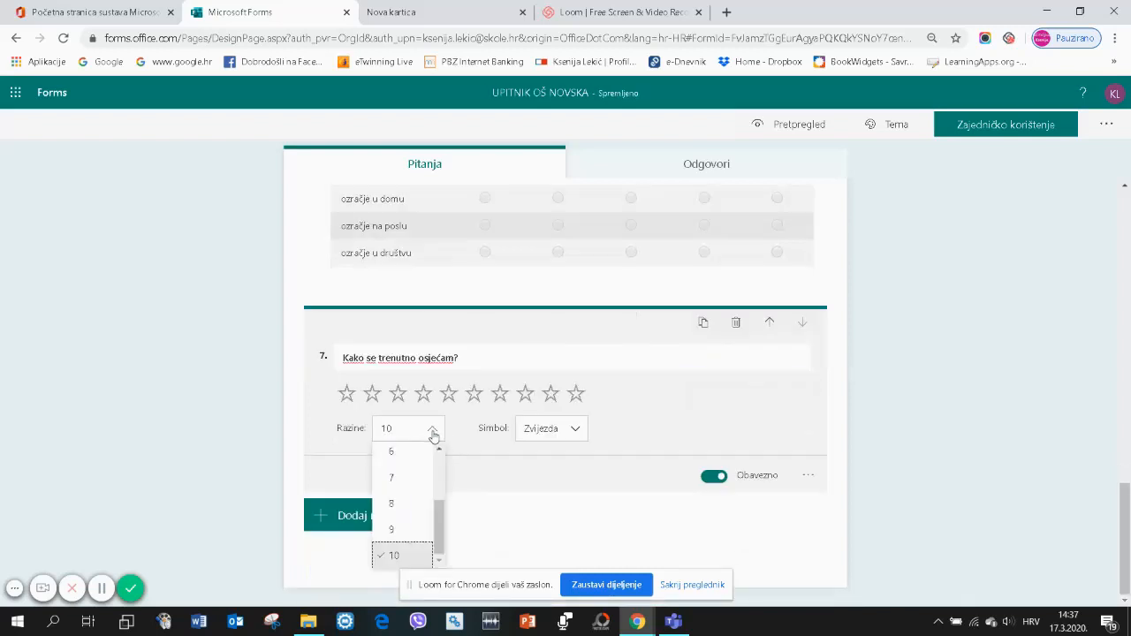
scroll(438, 502, "up", 1)
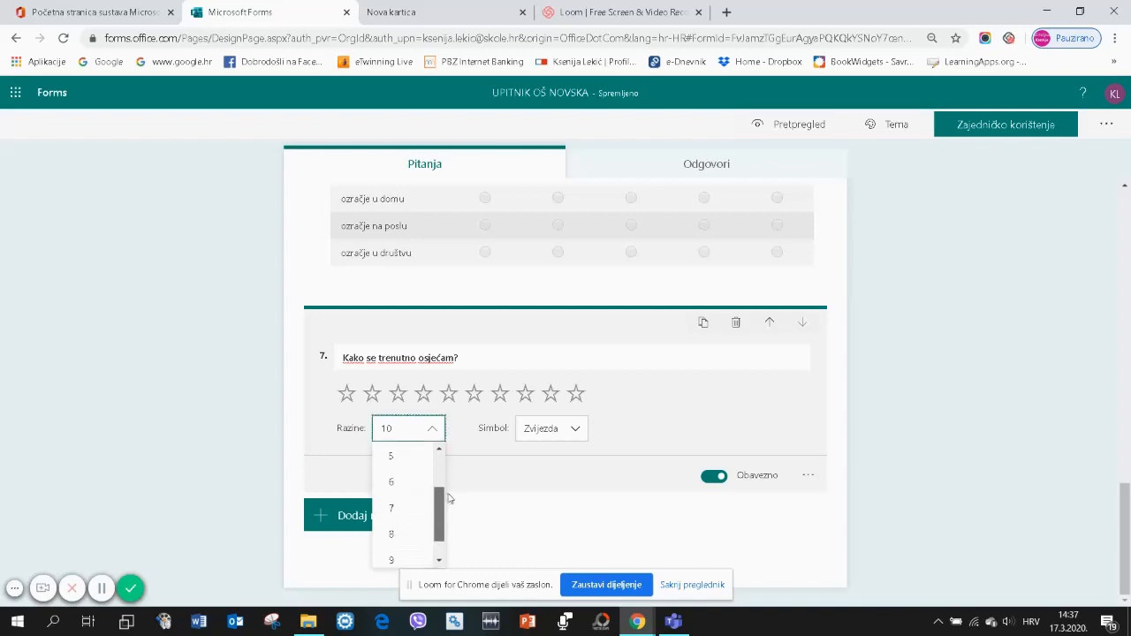
left_click(402, 465)
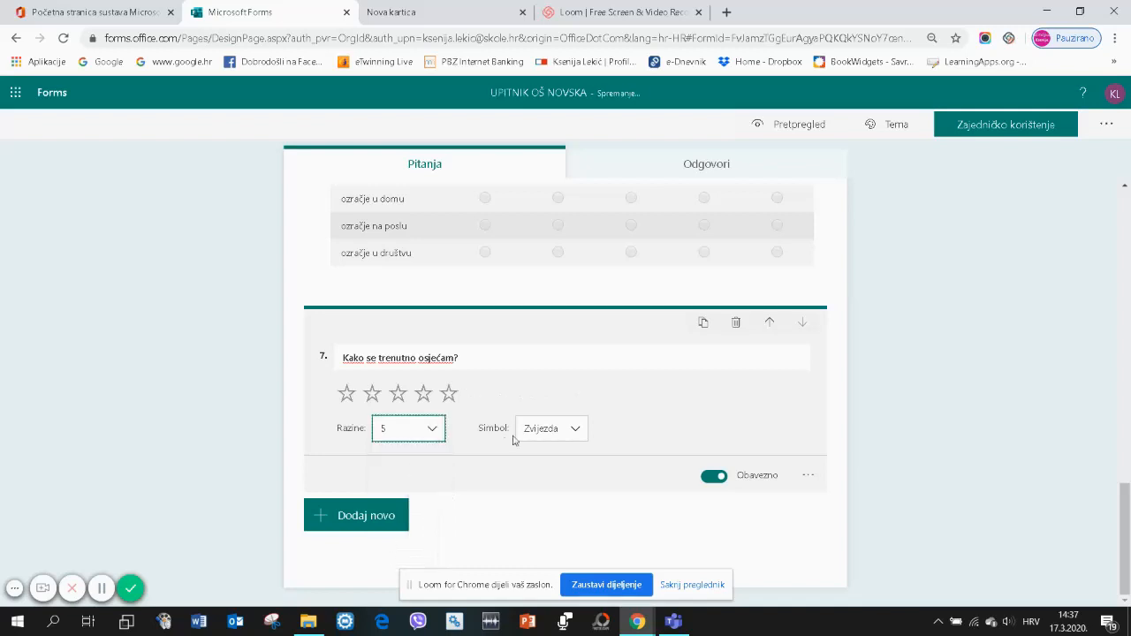
- Try the Broj symbol for the rating question and set it back to Zvijezda
left_click(576, 431)
left_click(541, 456)
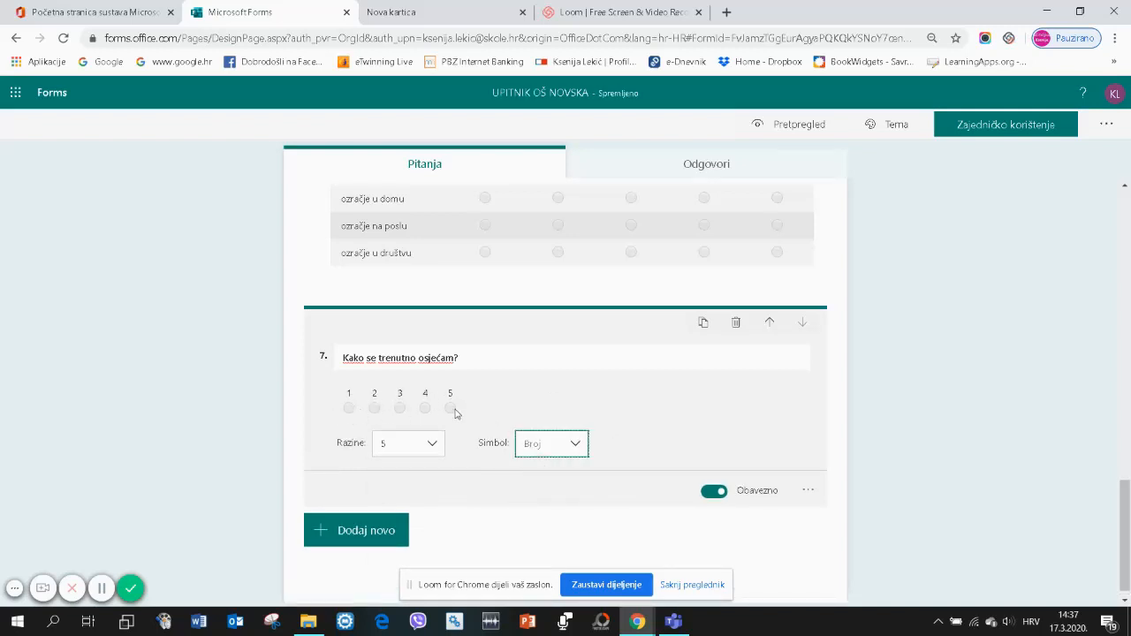
left_click(579, 447)
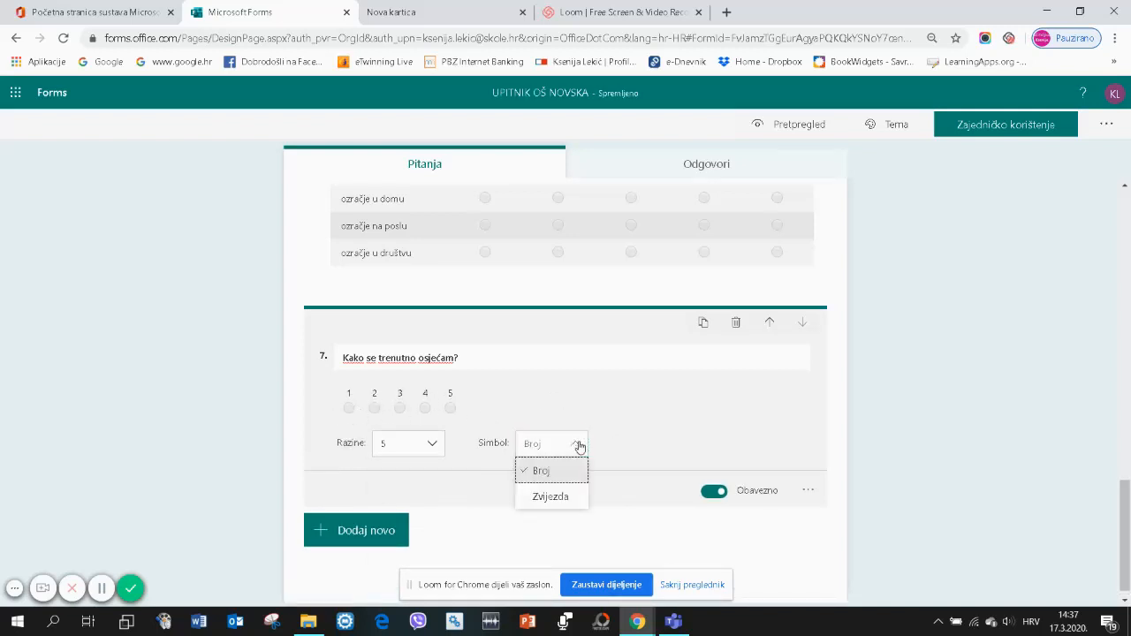
left_click(550, 497)
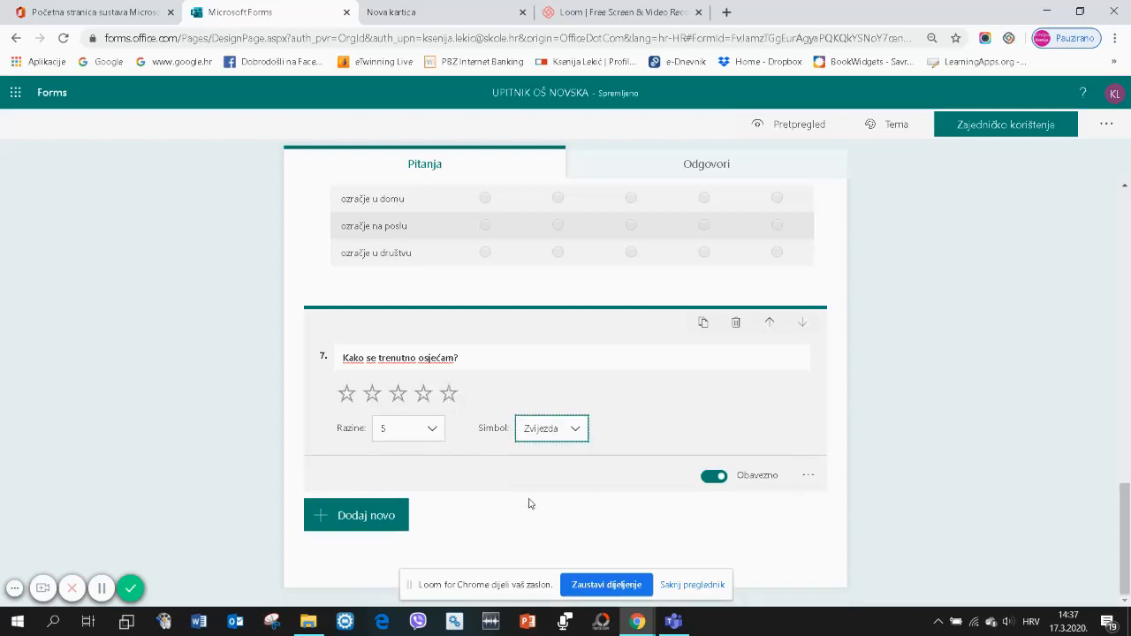
- Preview the questionnaire in its mobile layout and look through all the questions
scroll(529, 504, "up", 20)
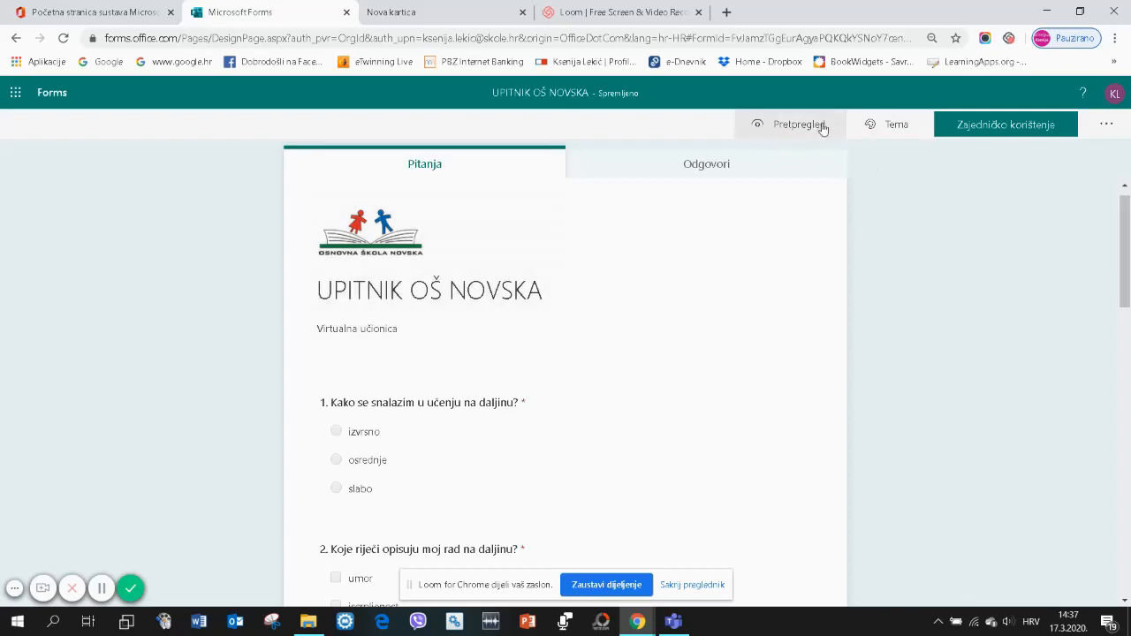
left_click(765, 127)
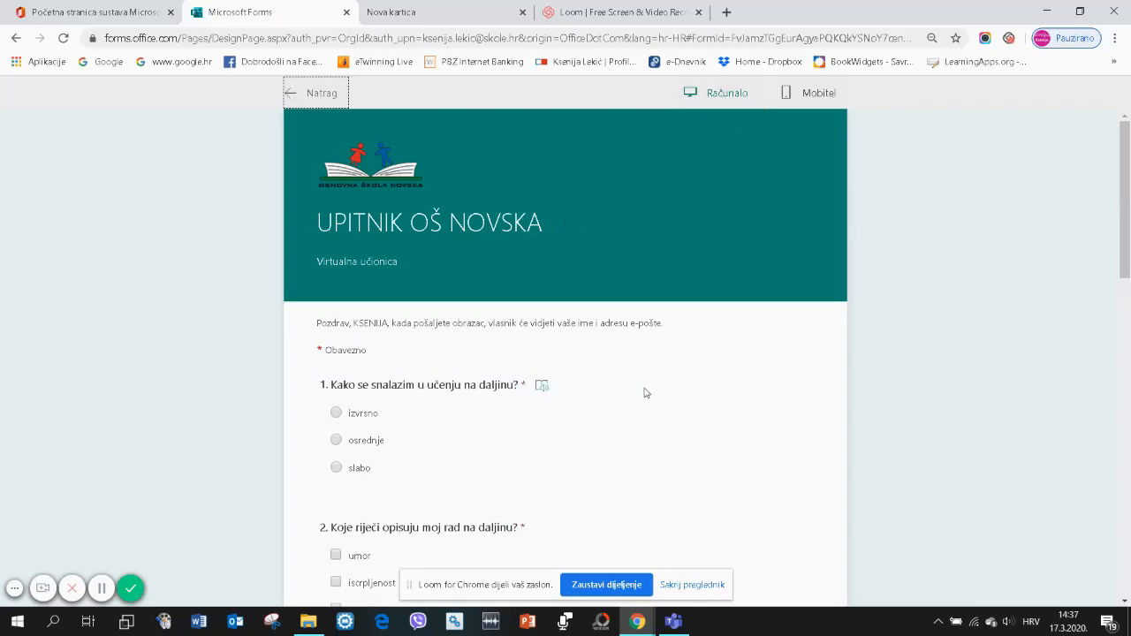
left_click(787, 96)
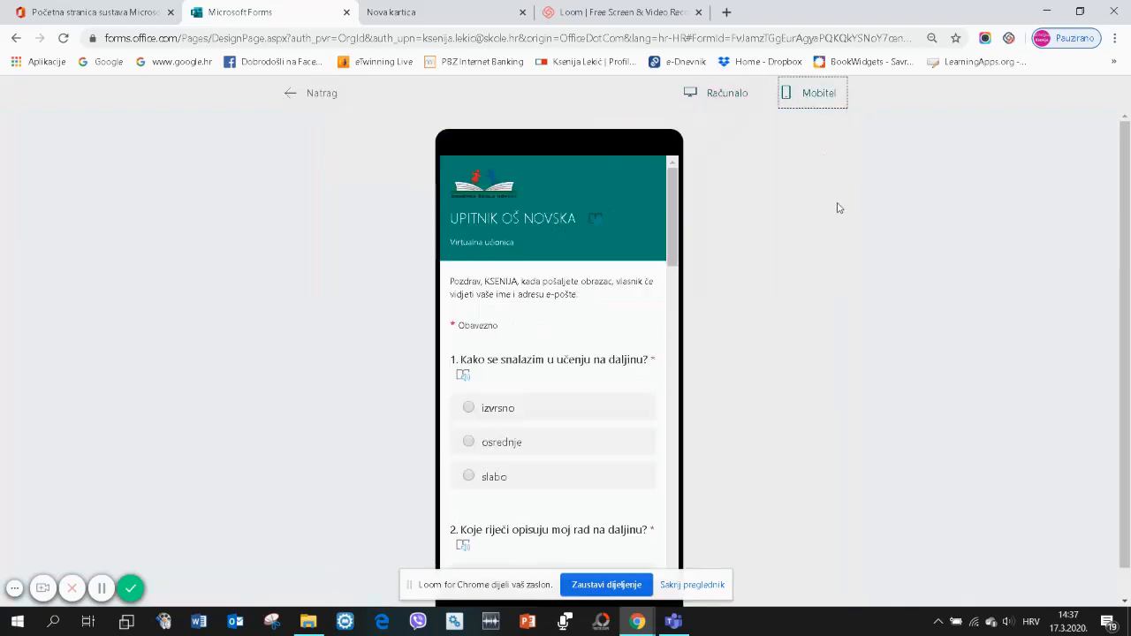
scroll(592, 336, "down", 10)
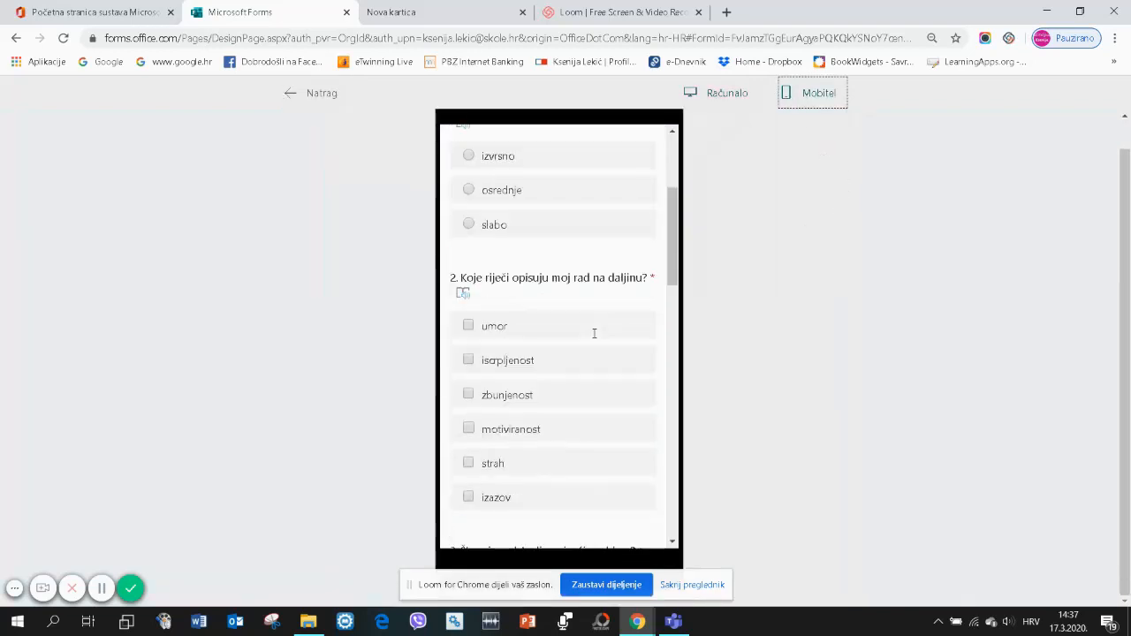
scroll(590, 337, "down", 5)
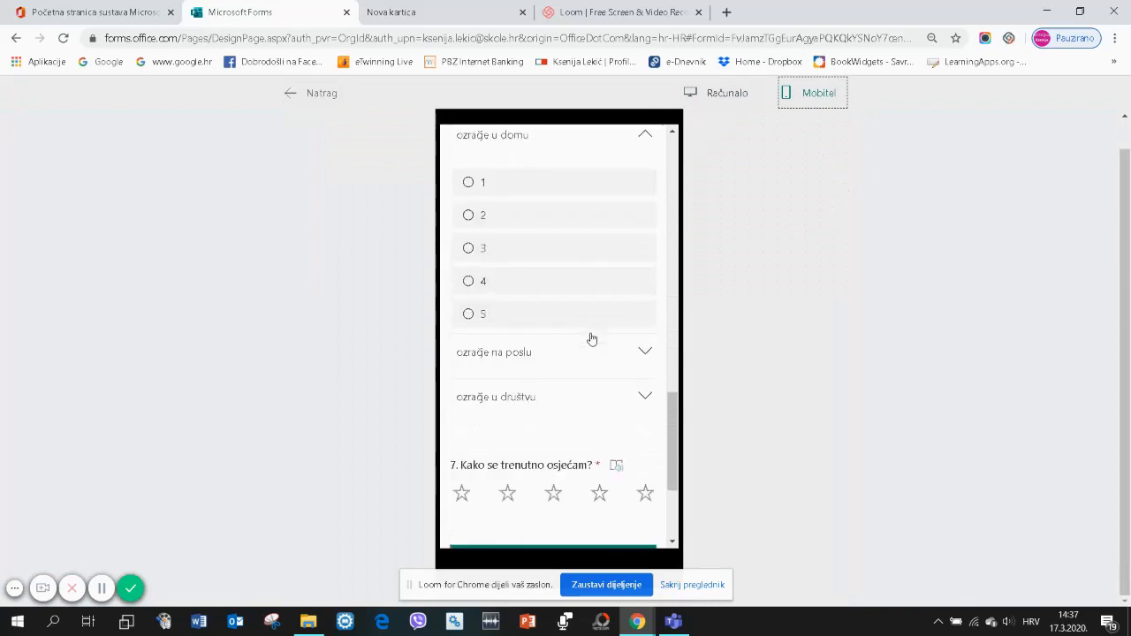
scroll(586, 339, "up", 6)
scroll(584, 342, "up", 12)
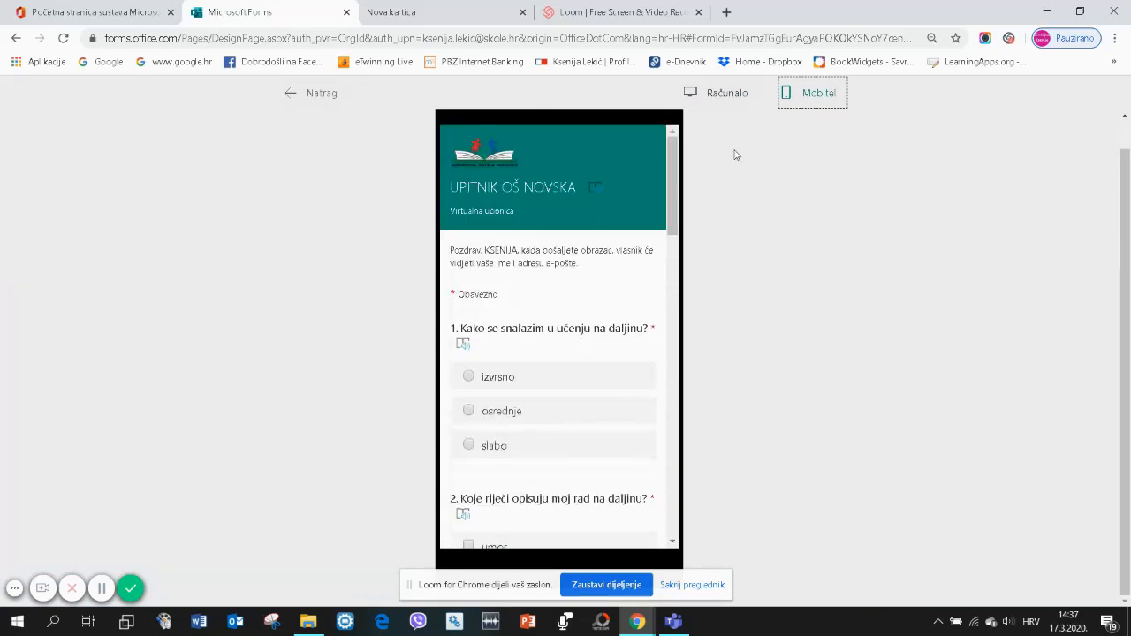
- In the computer preview, answer question 1 with "osrednje" and question 2 with "iscrpljenost", "zbunjenost" and "izazov"
left_click(728, 96)
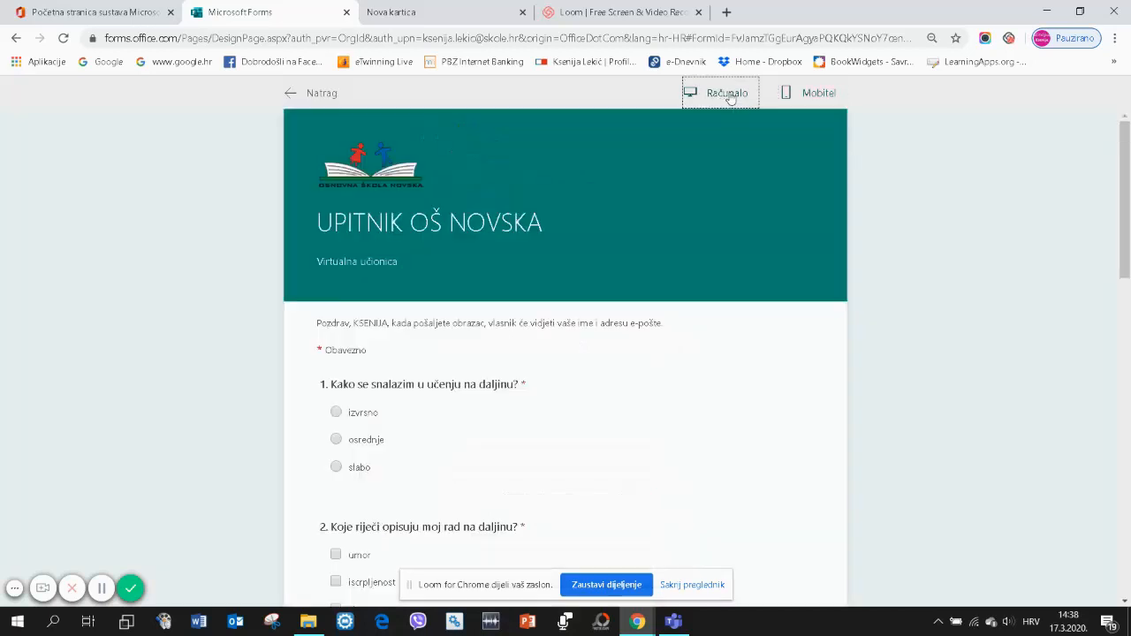
scroll(566, 237, "down", 2)
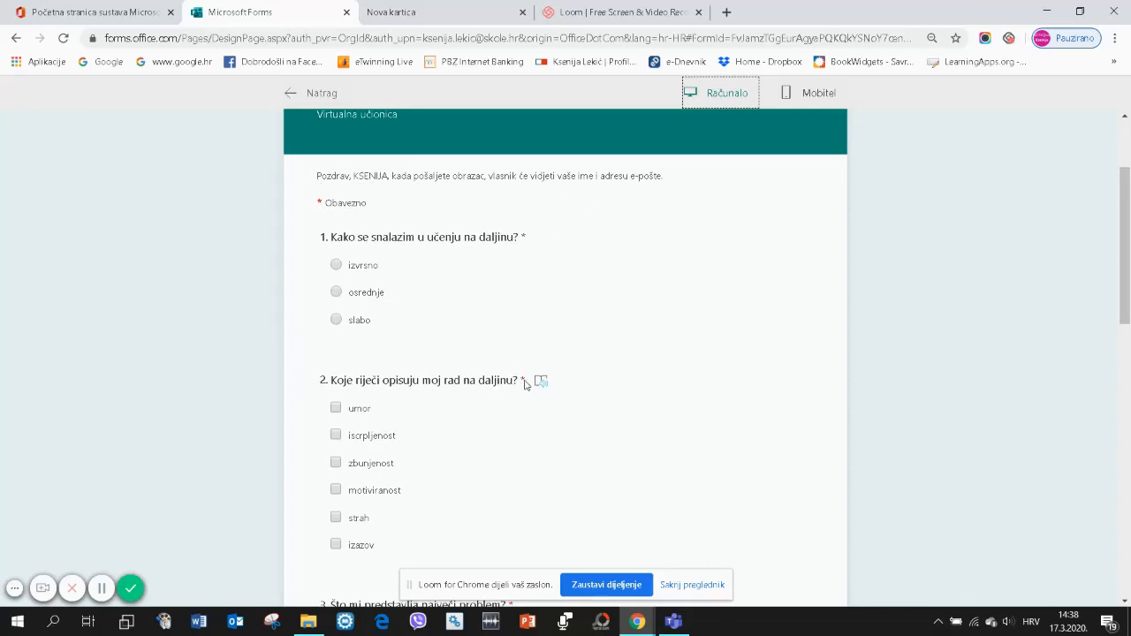
left_click(337, 294)
scroll(540, 306, "down", 1)
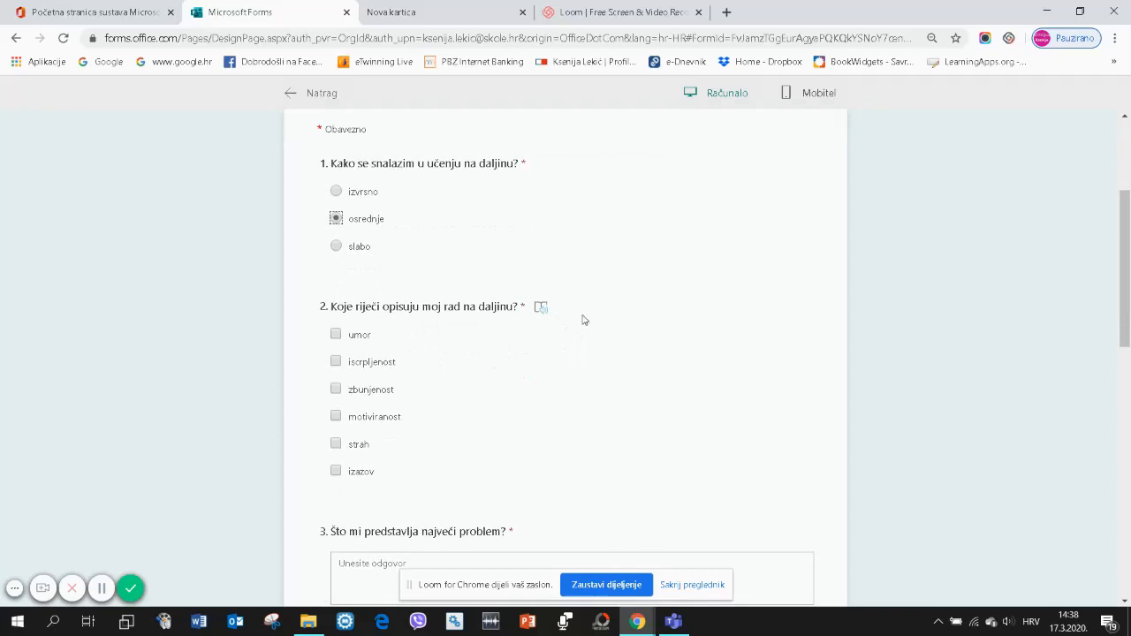
left_click(336, 362)
left_click(335, 472)
left_click(336, 390)
- Enter the sample text "dfghjklčć- jklč hjklzuiop" as the answer to question 3 about the biggest problem
scroll(495, 398, "down", 2)
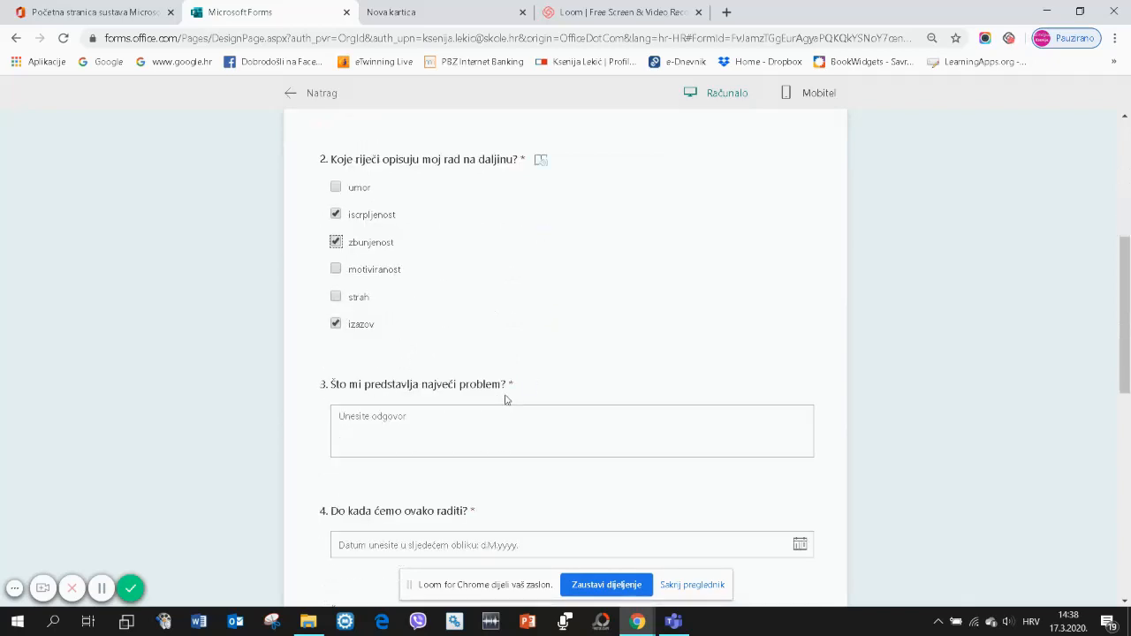
left_click(422, 421)
type("dfghjklčć- jklč hjklzuiop")
- Pick 1.4.2020. as the date answer to question 4, "Do kada ćemo ovako raditi?"
scroll(469, 428, "down", 3)
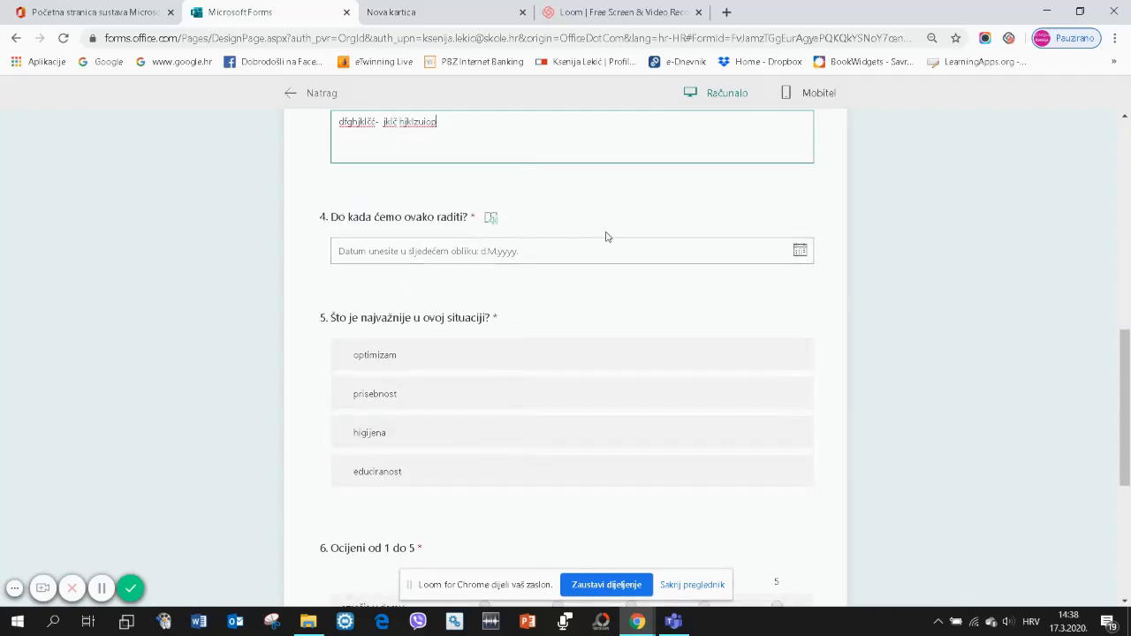
left_click(800, 252)
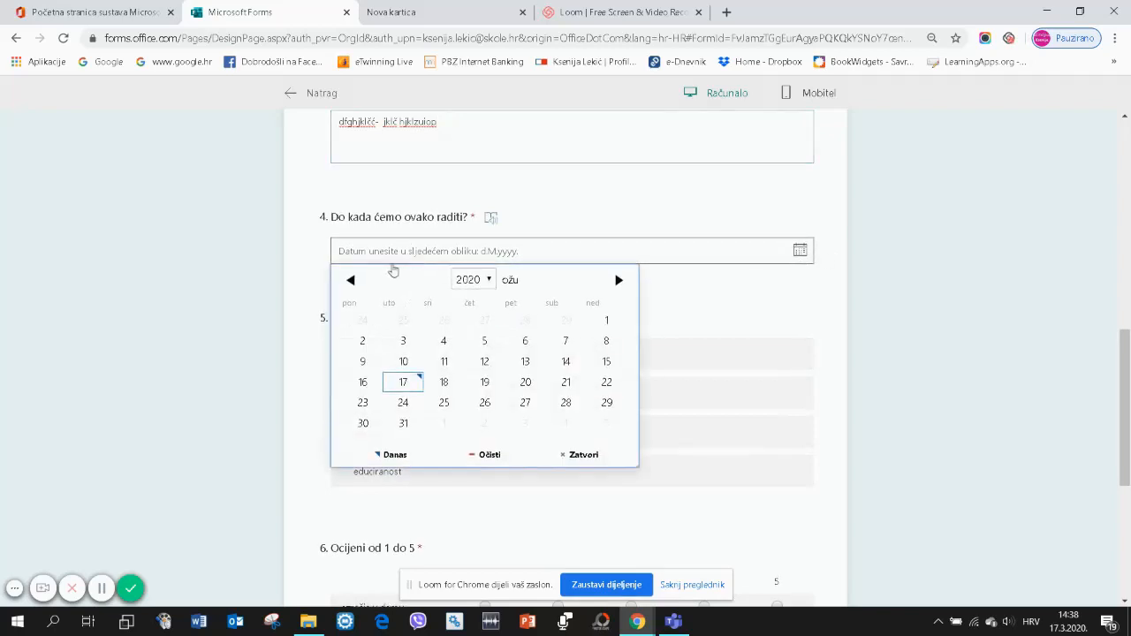
left_click(350, 280)
left_click(350, 280)
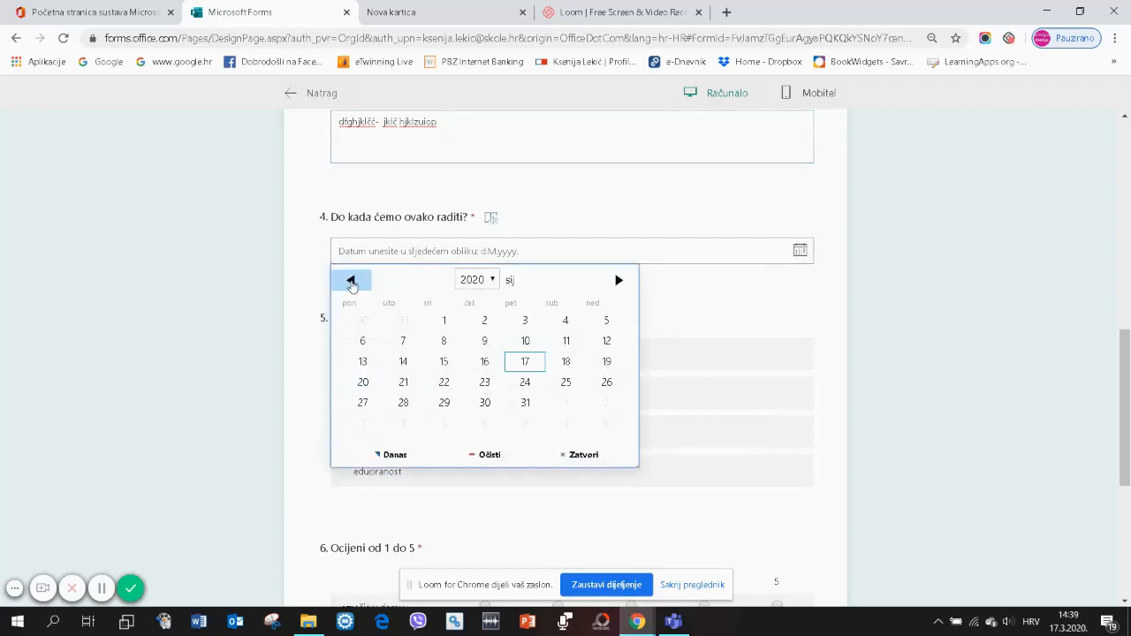
left_click(619, 281)
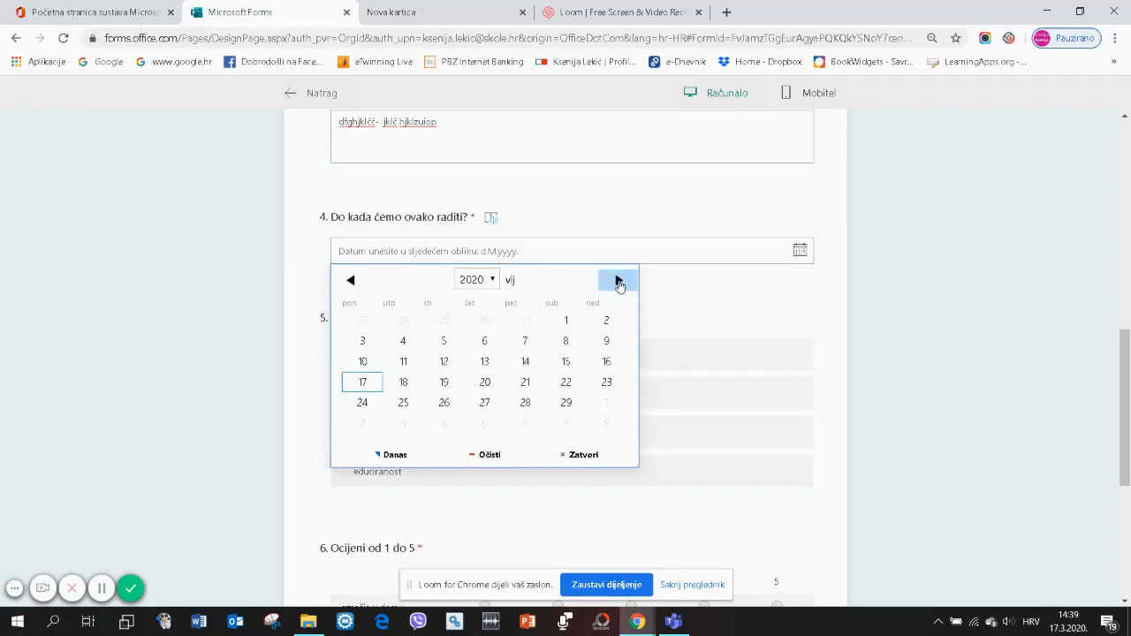
left_click(619, 281)
left_click(619, 281)
left_click(619, 281)
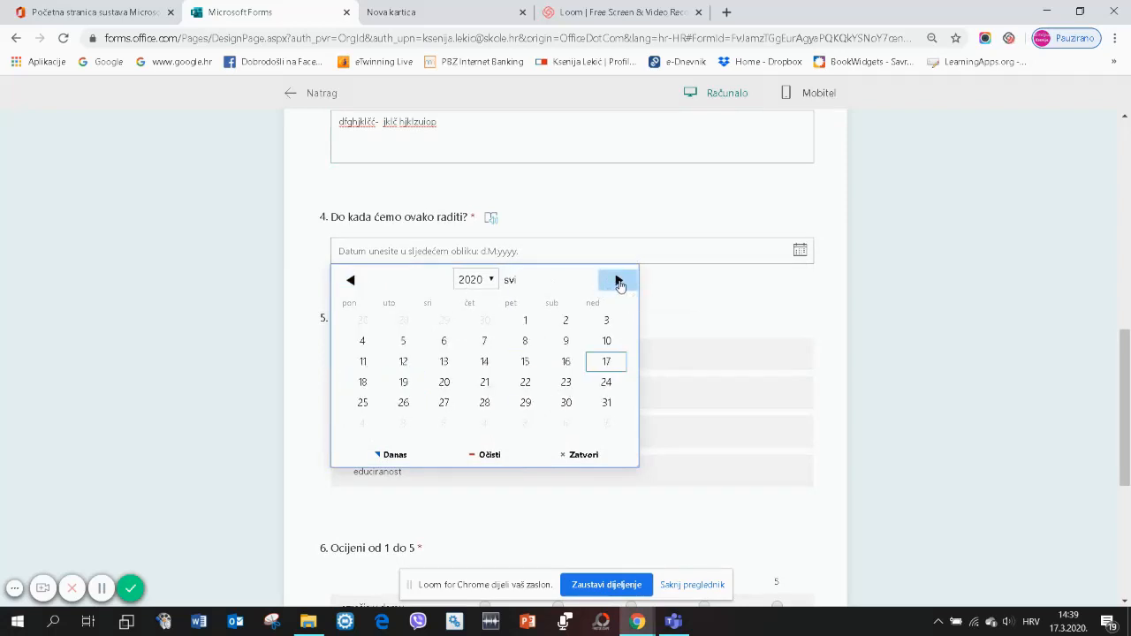
left_click(619, 281)
left_click(351, 280)
left_click(351, 280)
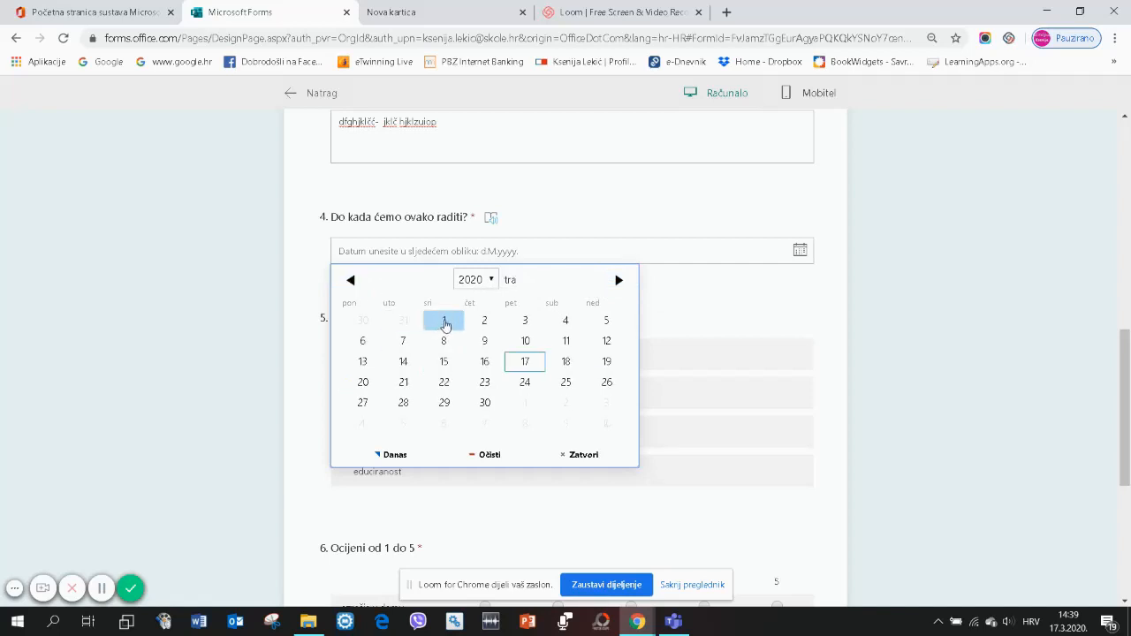
left_click(444, 322)
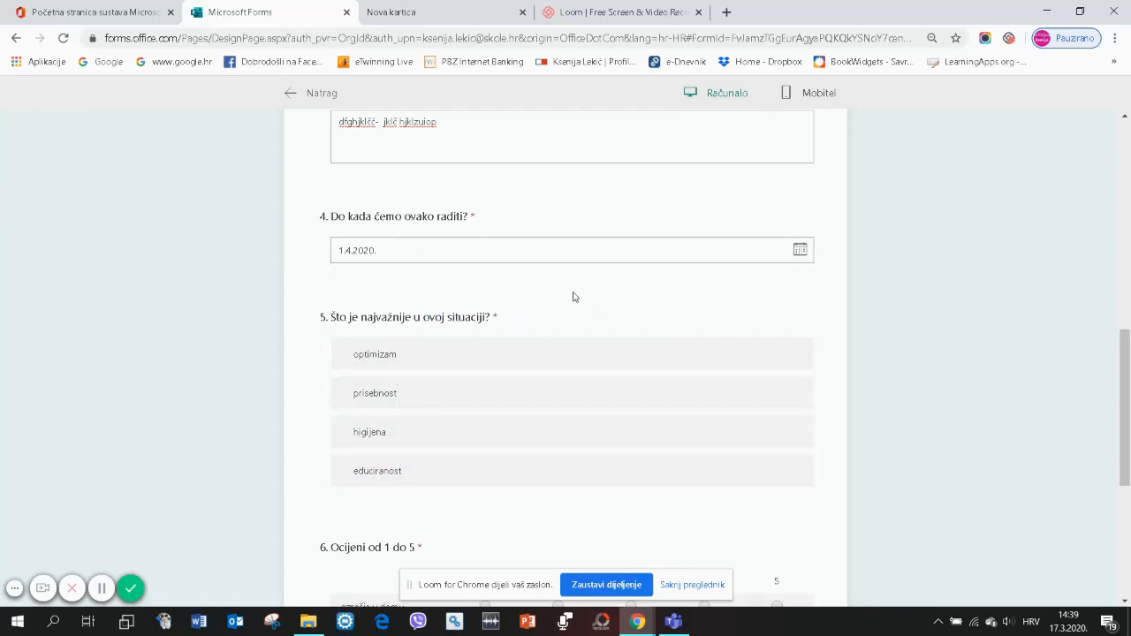
- Rate "ozračje u domu" 4, "ozračje na poslu" 5 and "ozračje u društvu" 3, and give question 7 four stars
scroll(576, 300, "down", 3)
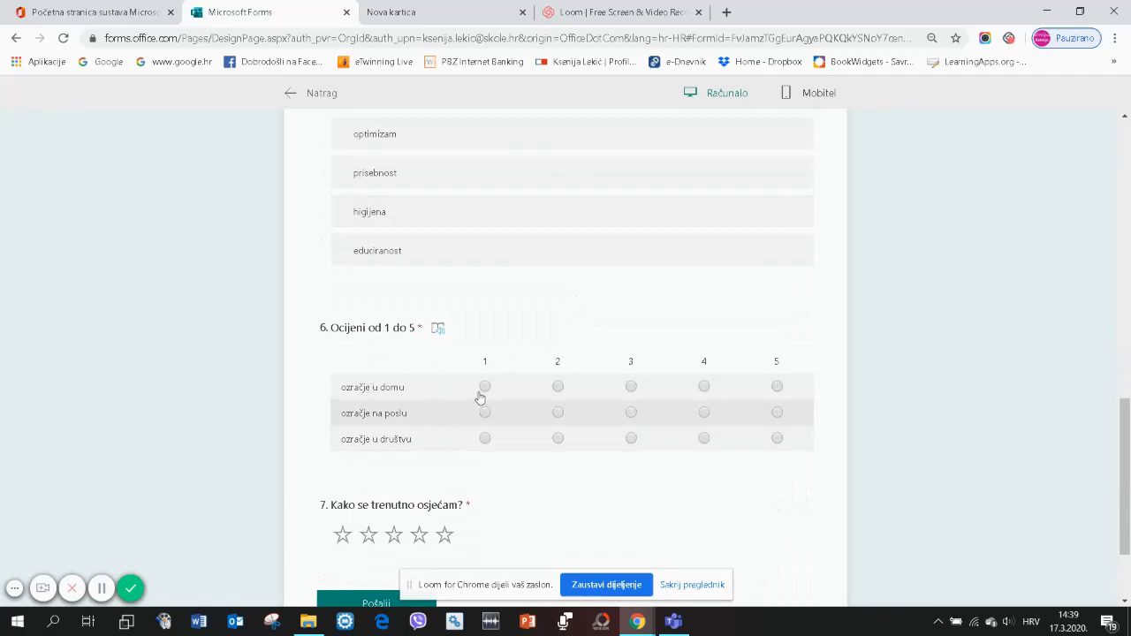
left_click(703, 388)
left_click(779, 414)
left_click(632, 439)
scroll(593, 477, "down", 1)
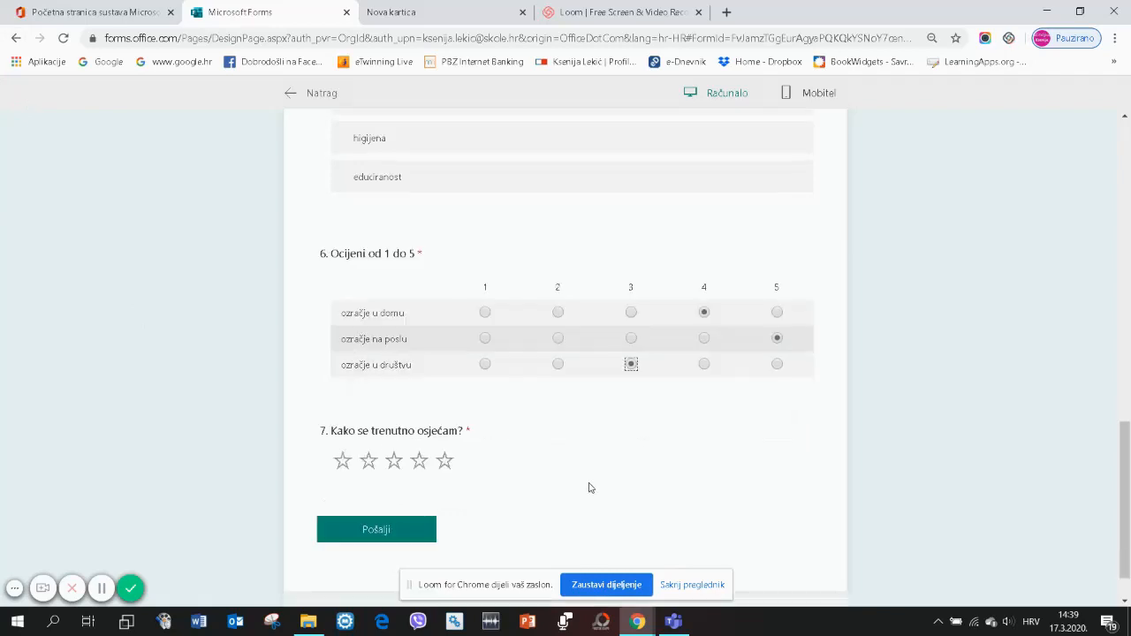
left_click(418, 462)
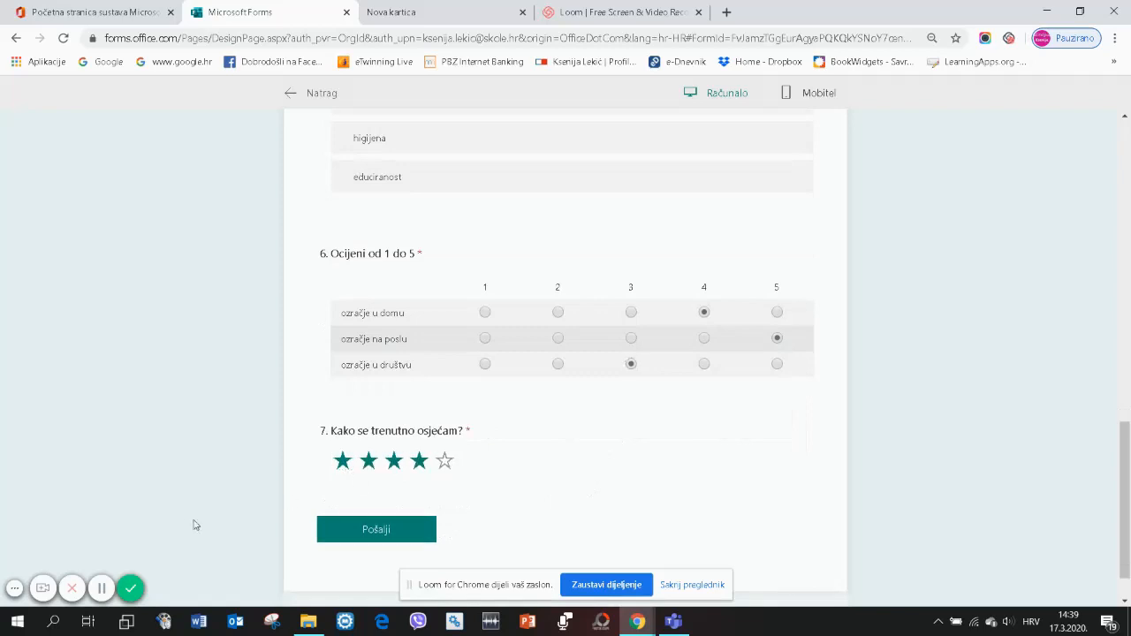
- Try to submit the answers, and rank question 5's options as educiranost, optimizam, prisebnost, higijena
left_click(375, 531)
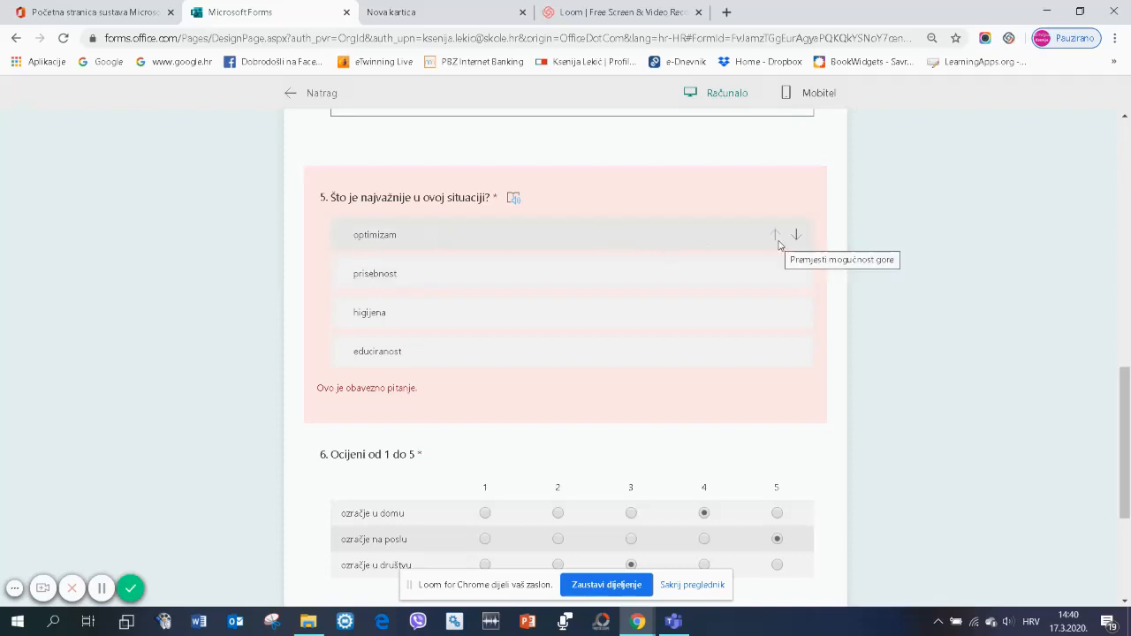
left_click(778, 352)
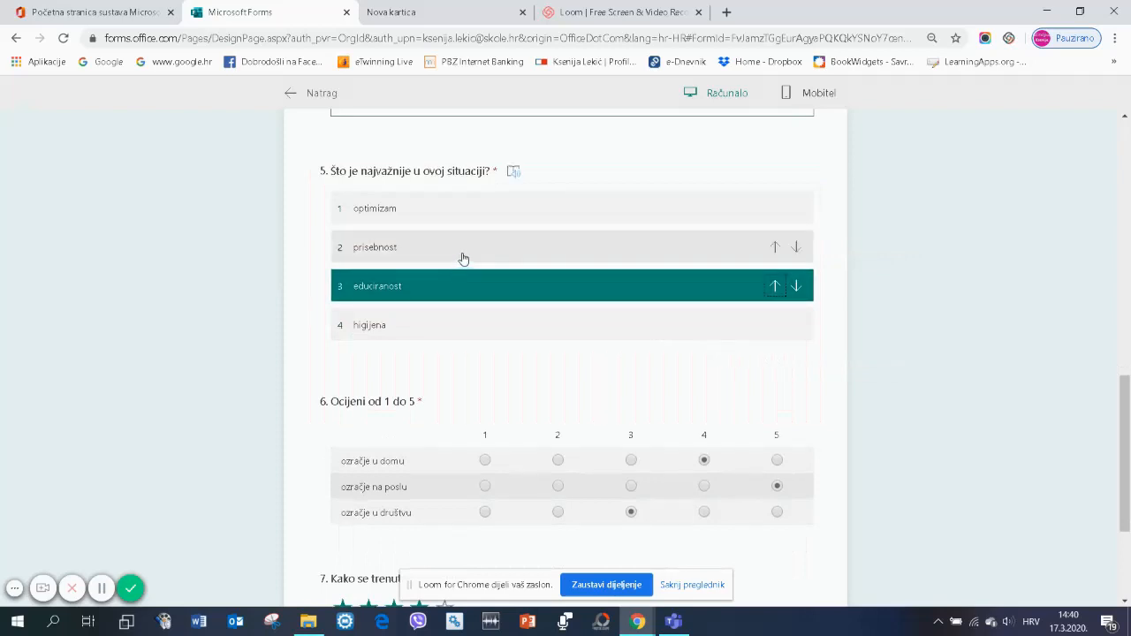
left_click(796, 249)
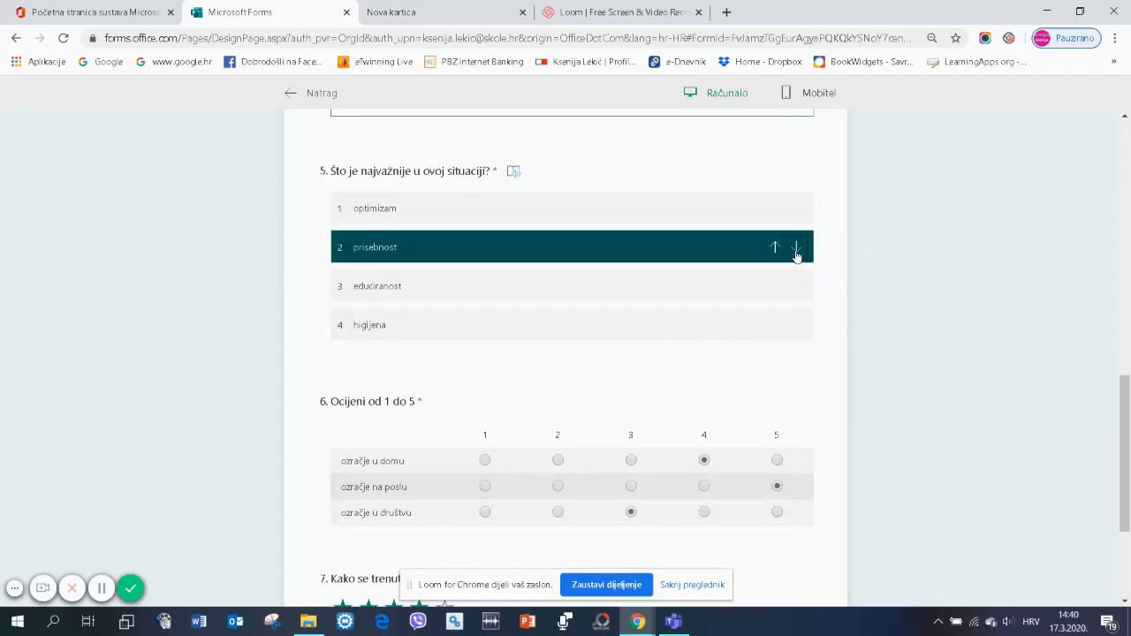
left_click(775, 325)
left_click(776, 326)
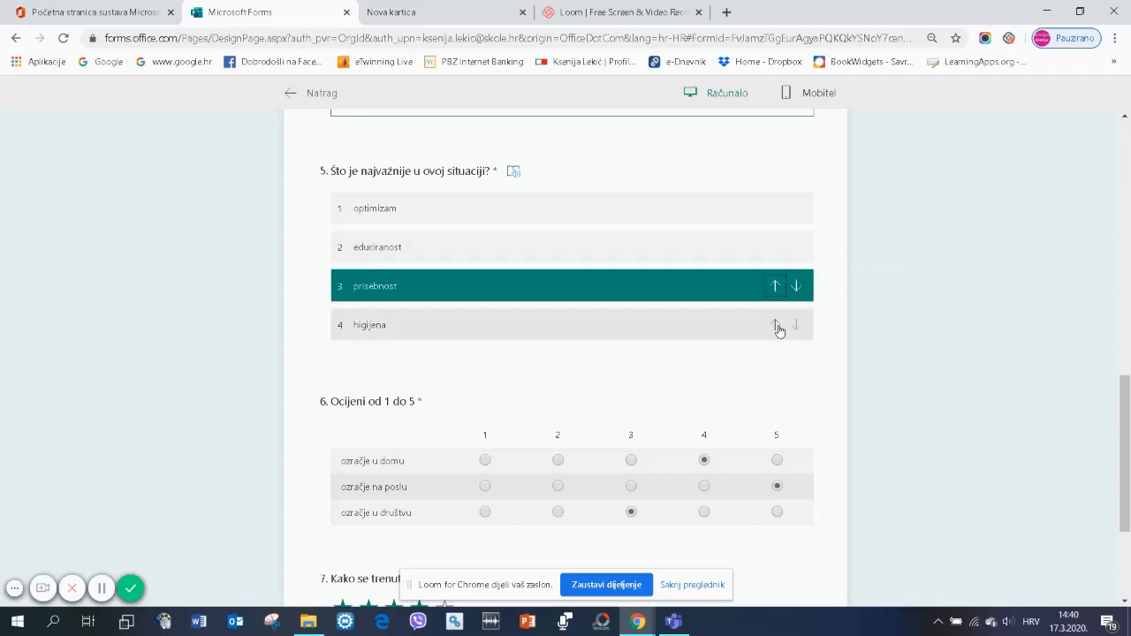
left_click(796, 211)
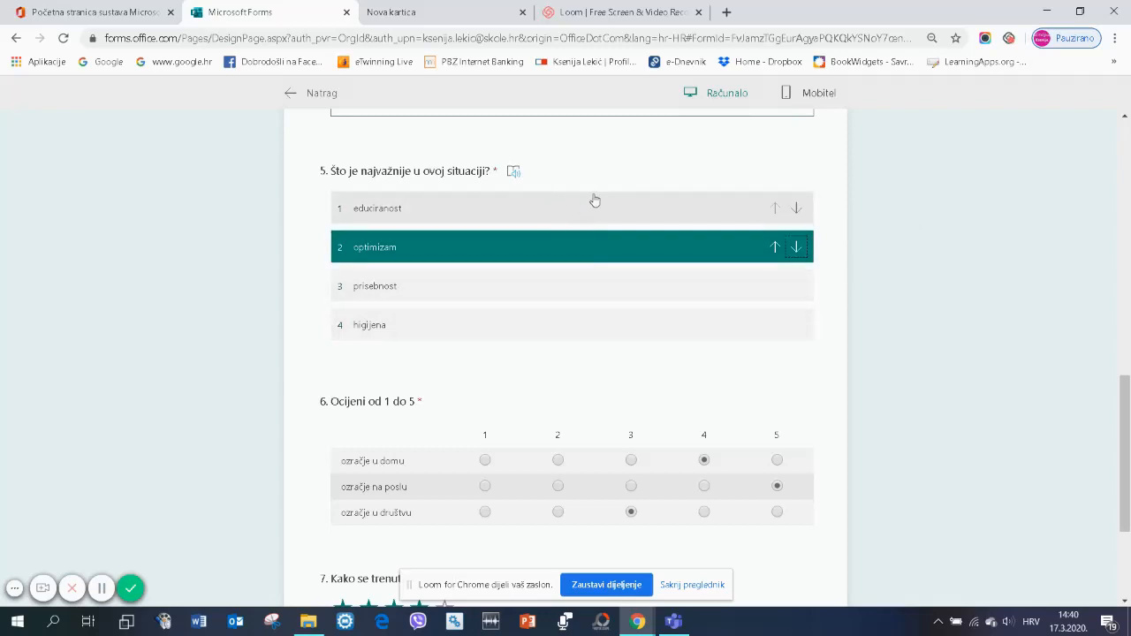
left_click(307, 268)
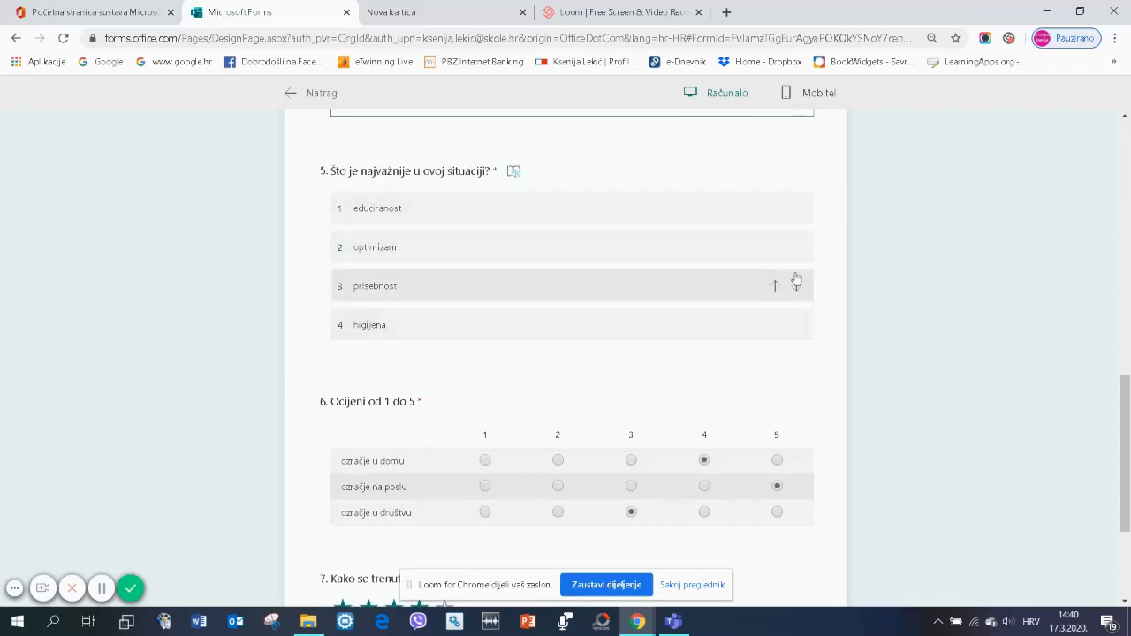
- Submit the completed response from the preview and return to editing the questionnaire
scroll(705, 371, "down", 2)
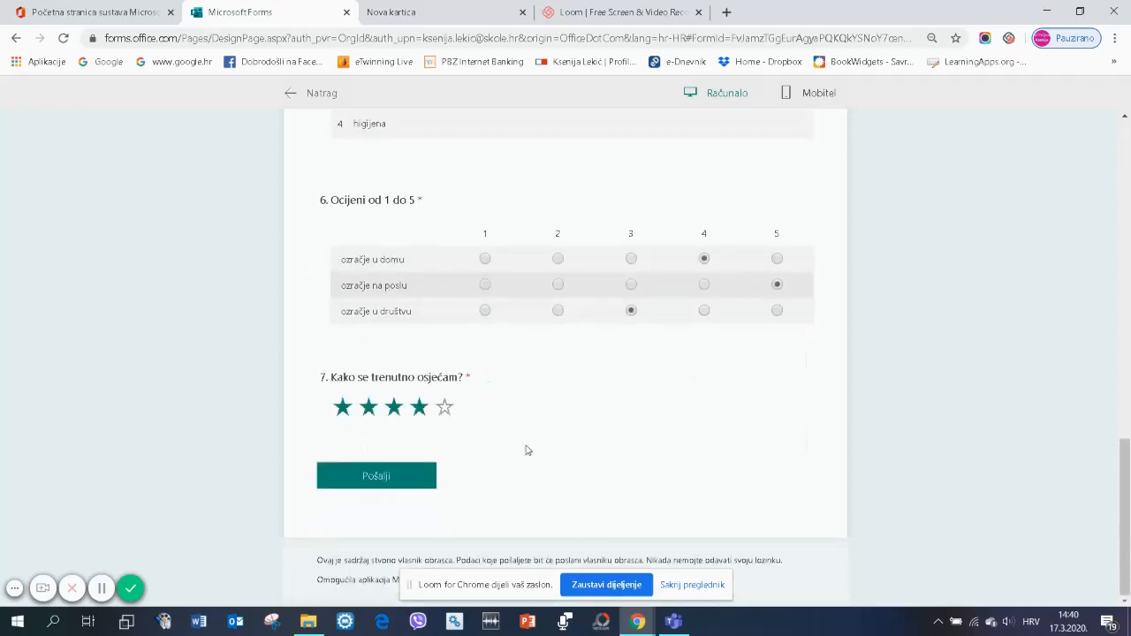
left_click(374, 482)
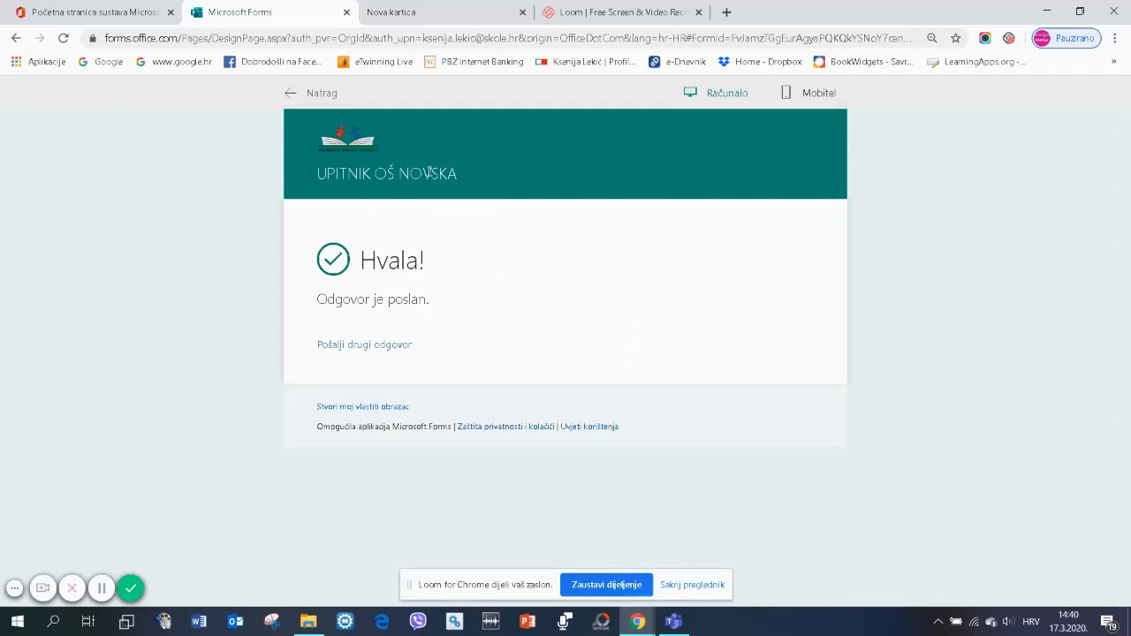
left_click(315, 95)
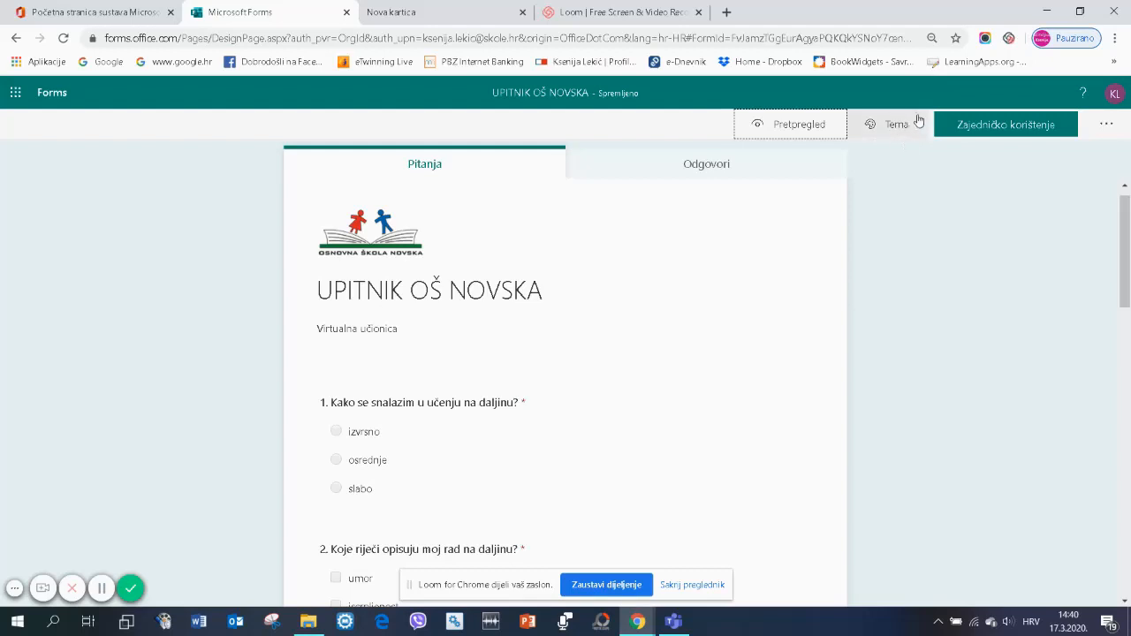
- Try the purple office picture theme, look at the custom theme options, and apply the plain green theme to the questionnaire
left_click(865, 126)
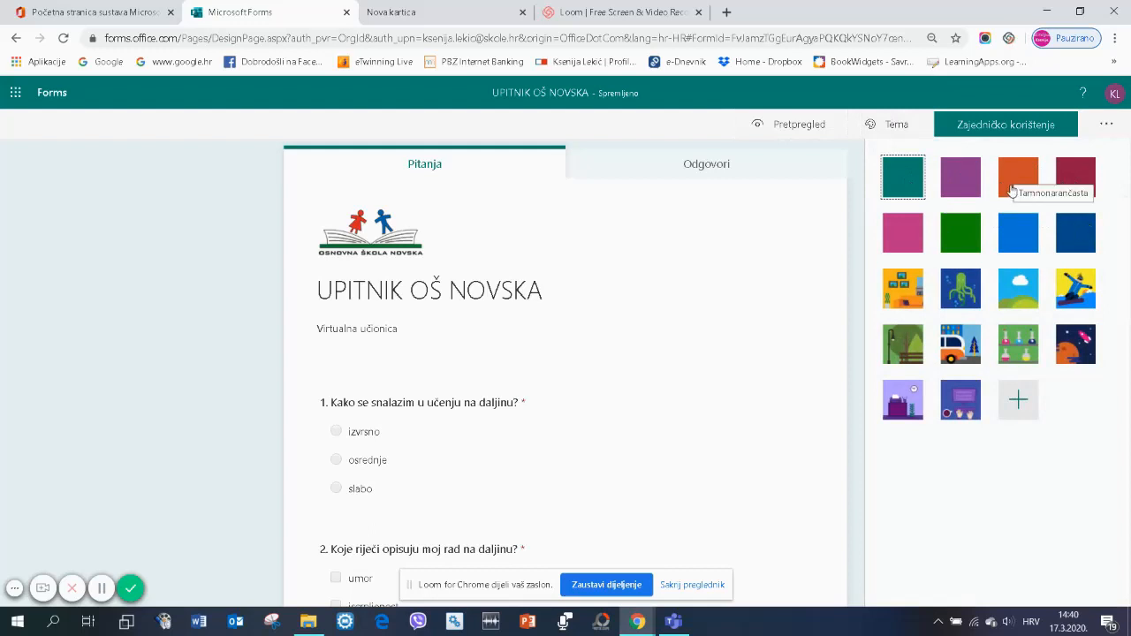
left_click(902, 414)
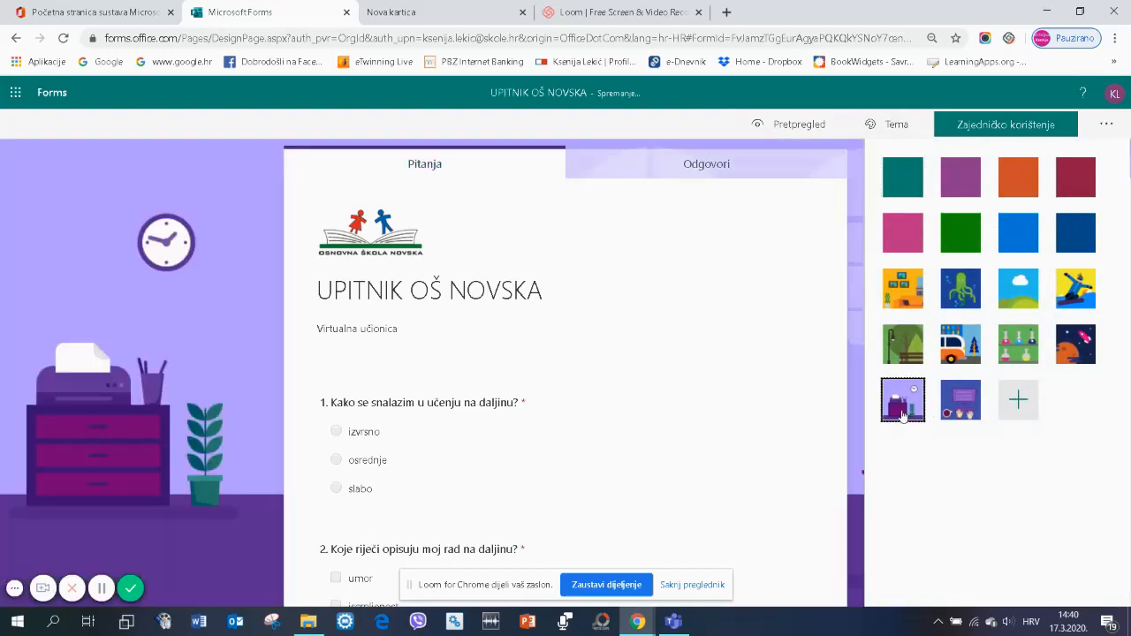
left_click(1017, 402)
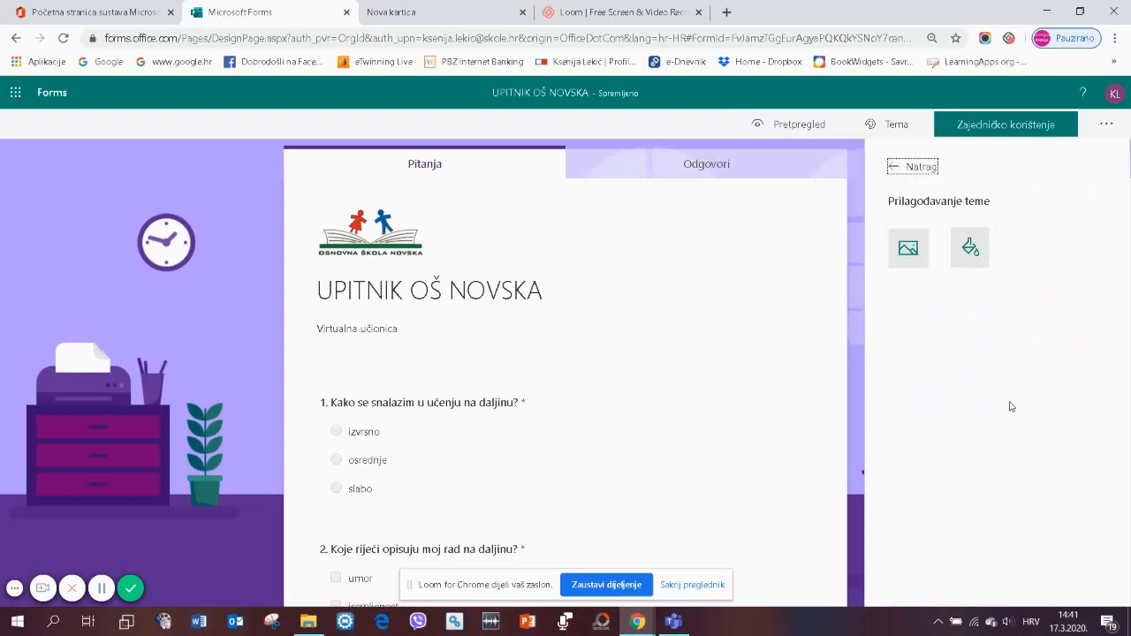
left_click(898, 169)
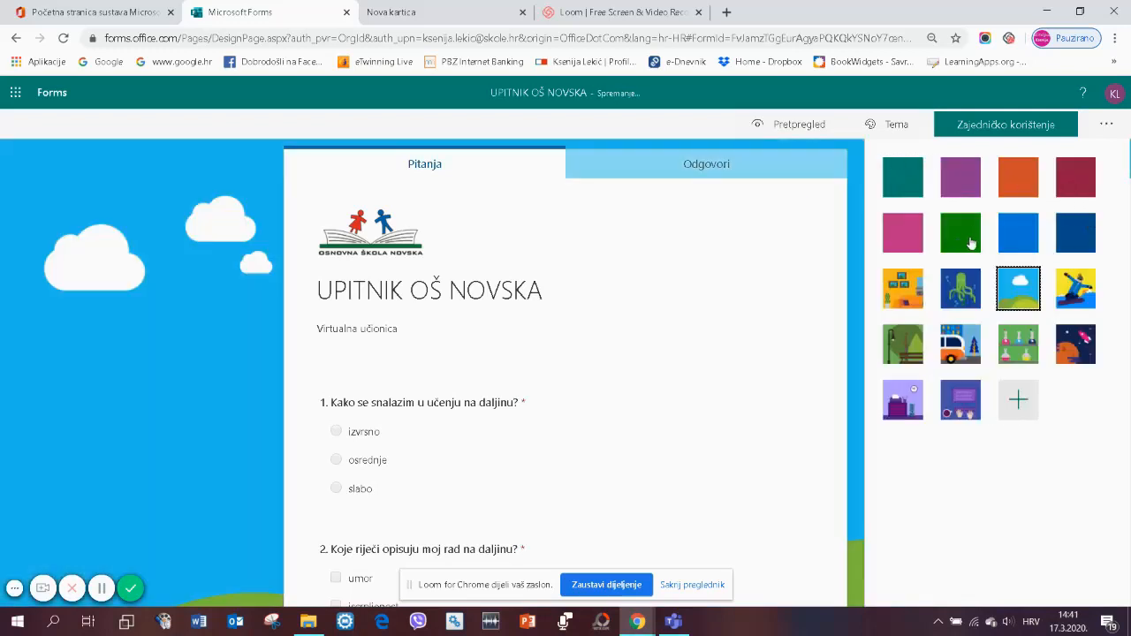
left_click(972, 243)
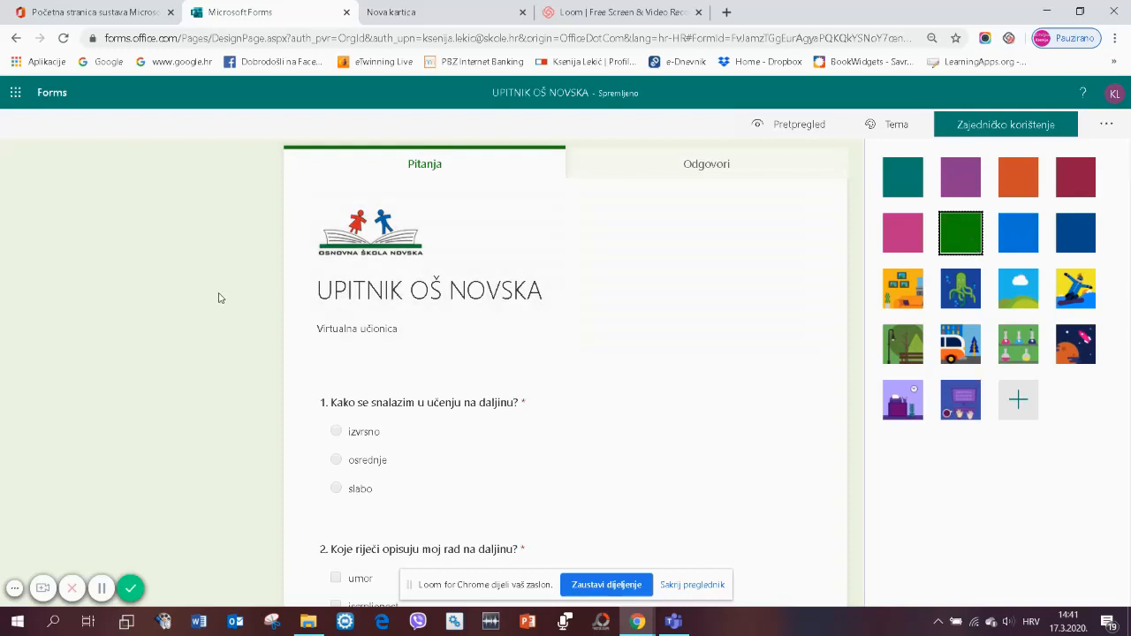
scroll(203, 295, "down", 5)
scroll(194, 294, "up", 5)
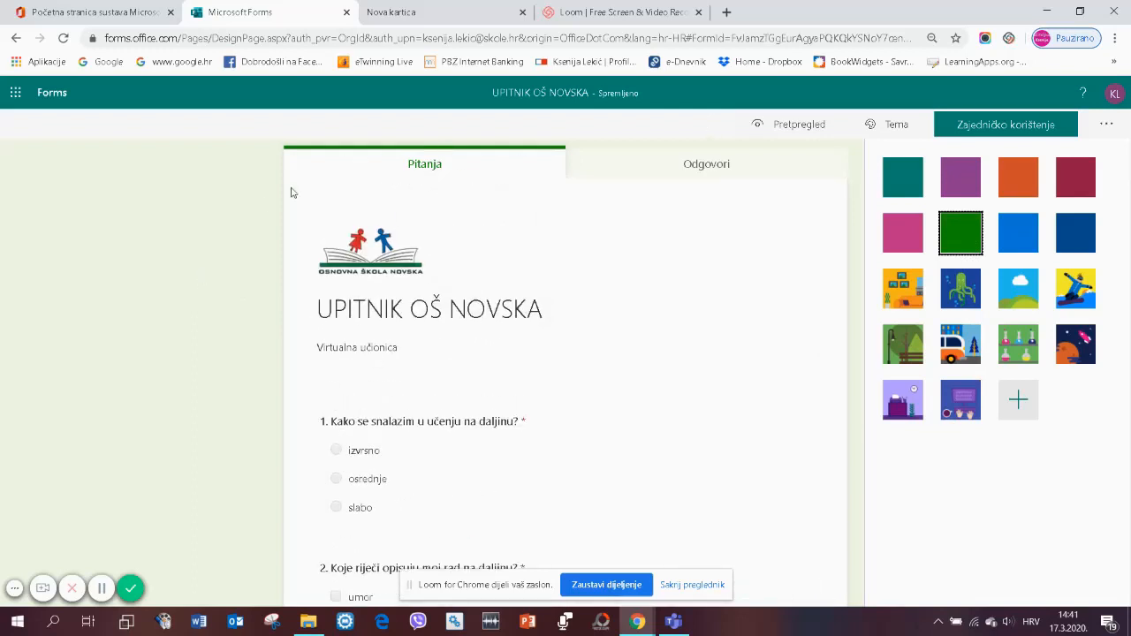
left_click(238, 207)
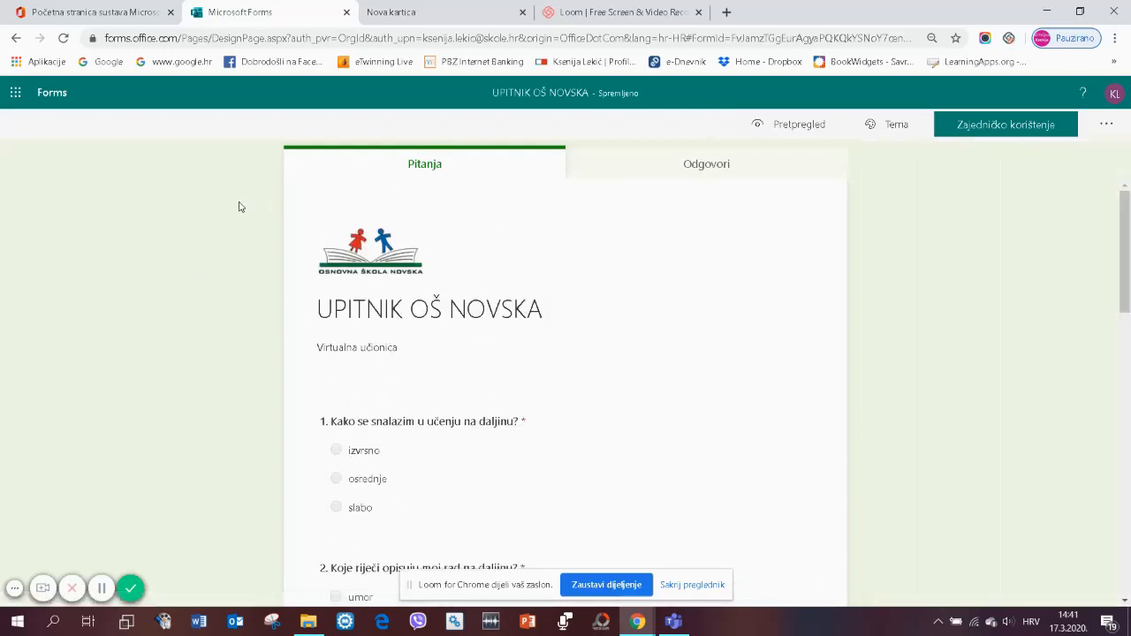
- Share the questionnaire so that anyone with the link can respond ("Svatko s ovom vezom može odgovoriti"), and copy the response link
left_click(1030, 130)
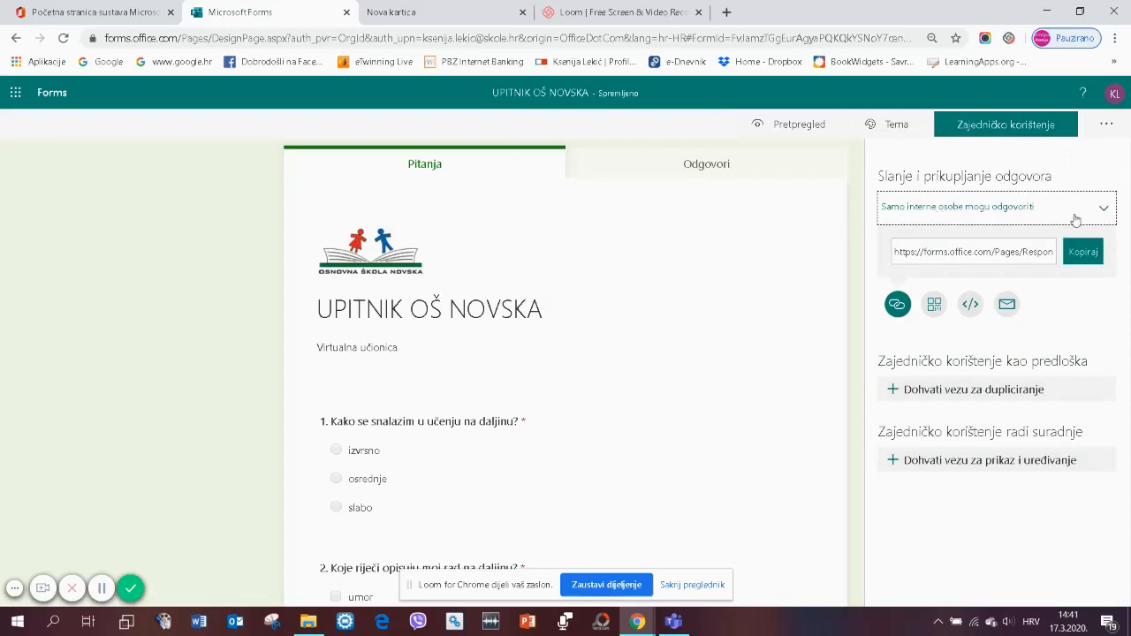
left_click(1101, 217)
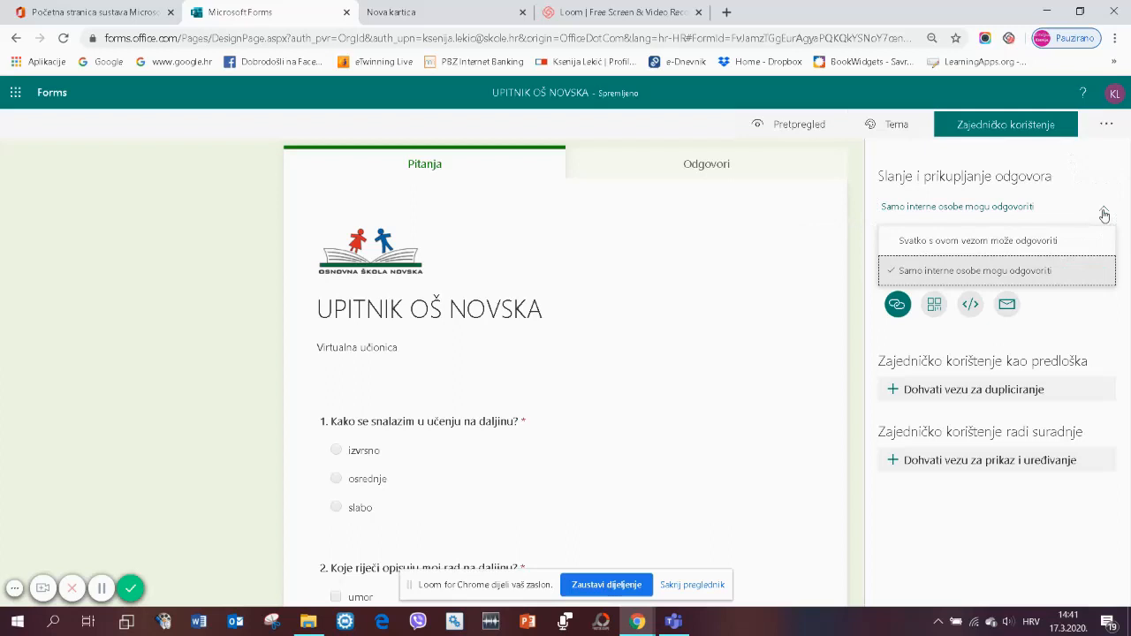
left_click(951, 244)
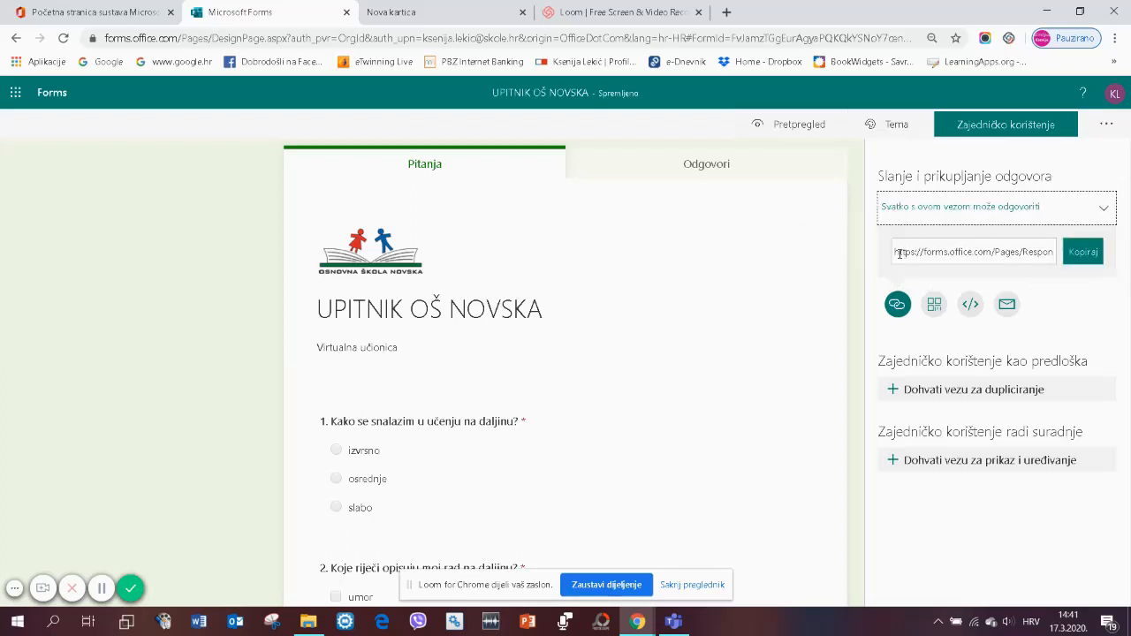
left_click(1084, 252)
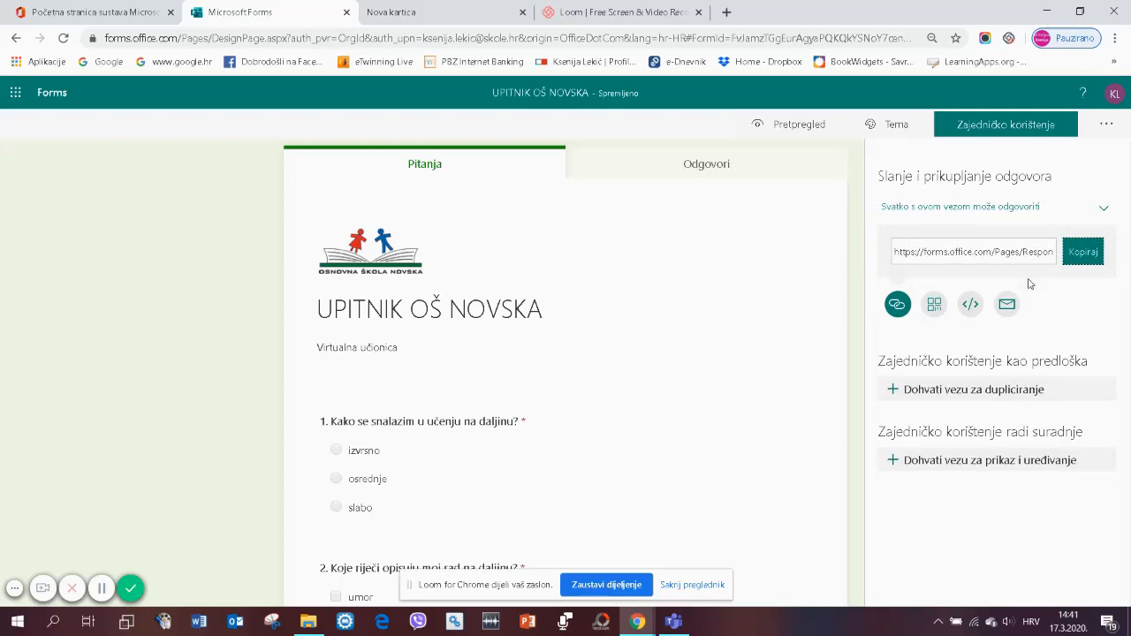
- Copy the questionnaire's embed code for a web page or Sway, and create a collaboration link for viewing and editing it
left_click(976, 306)
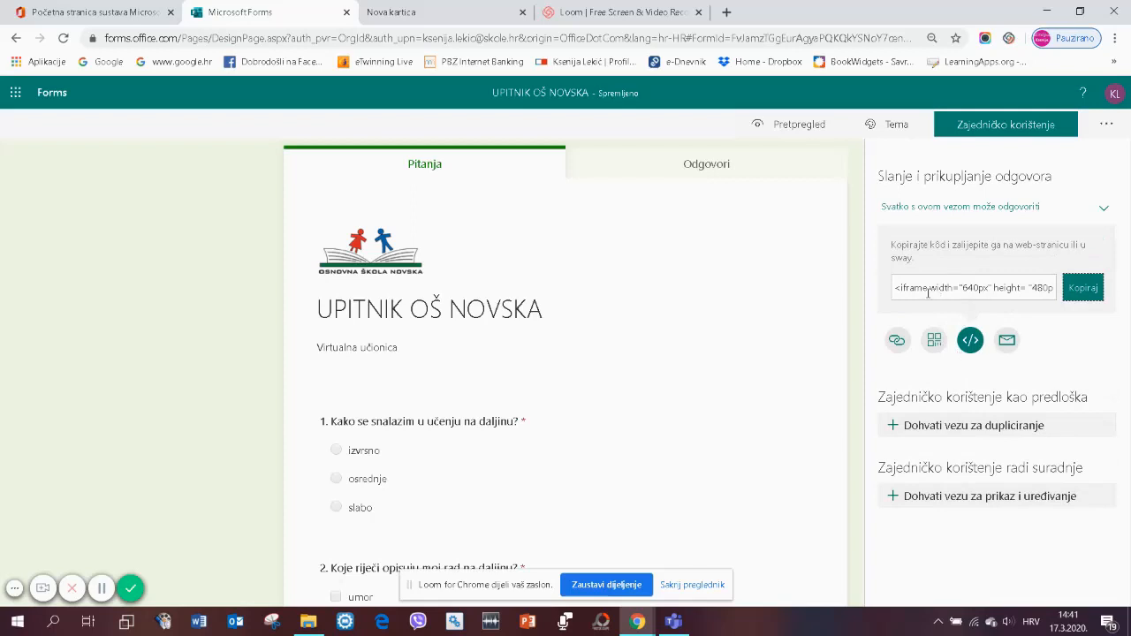
left_click(1090, 294)
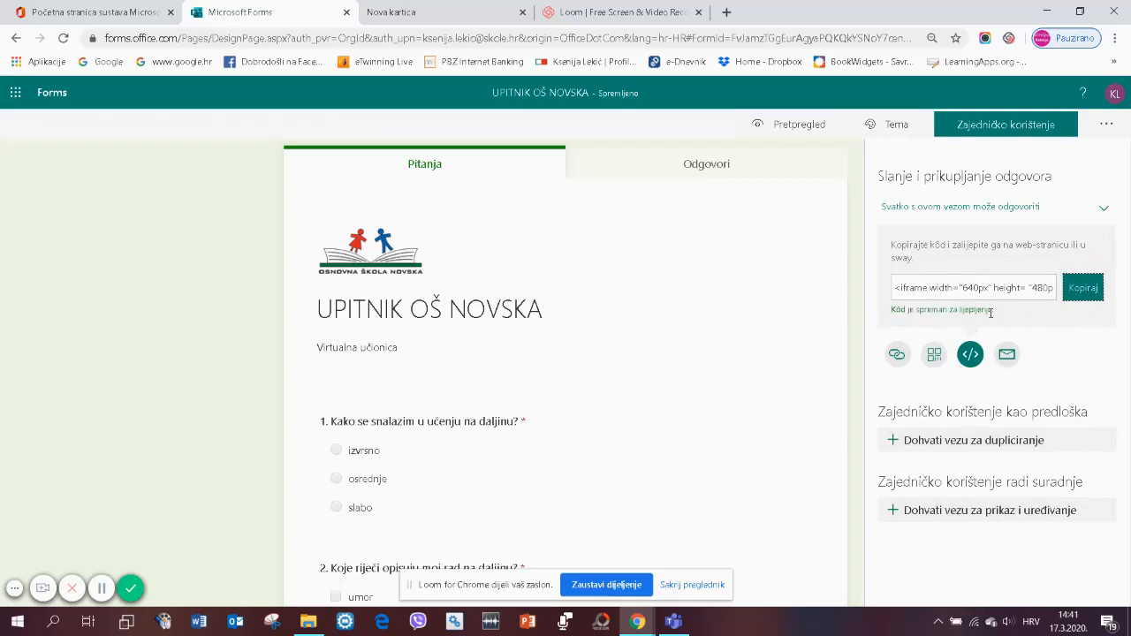
left_click(897, 355)
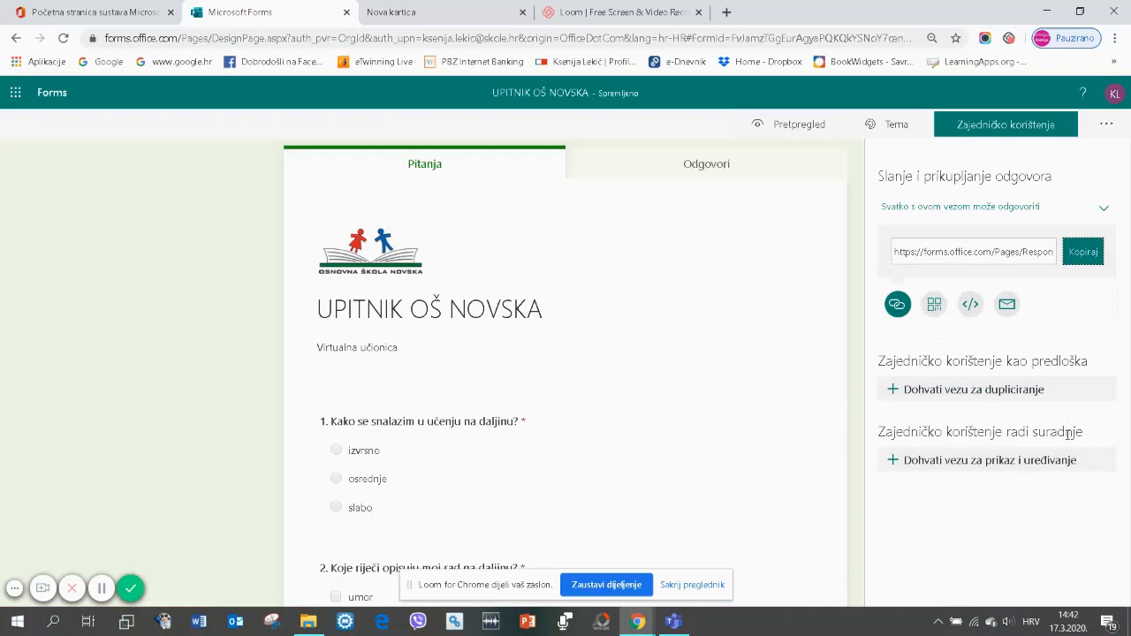
left_click(935, 463)
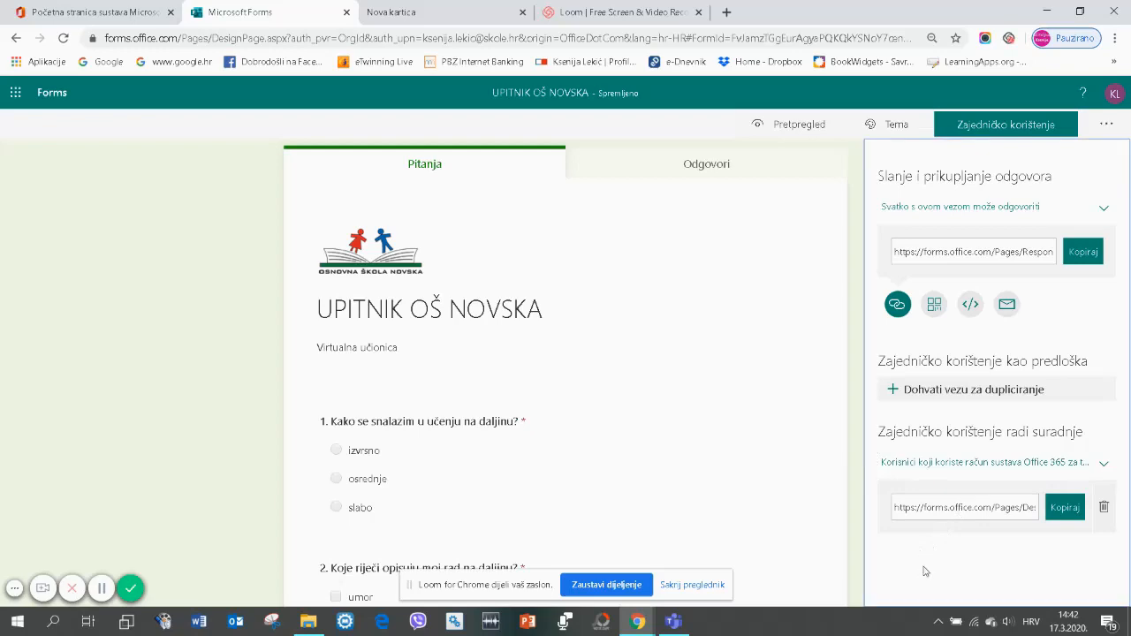
- Preview the green-themed questionnaire on the computer layout and look through its questions
left_click(793, 124)
scroll(681, 186, "down", 2)
scroll(684, 192, "down", 10)
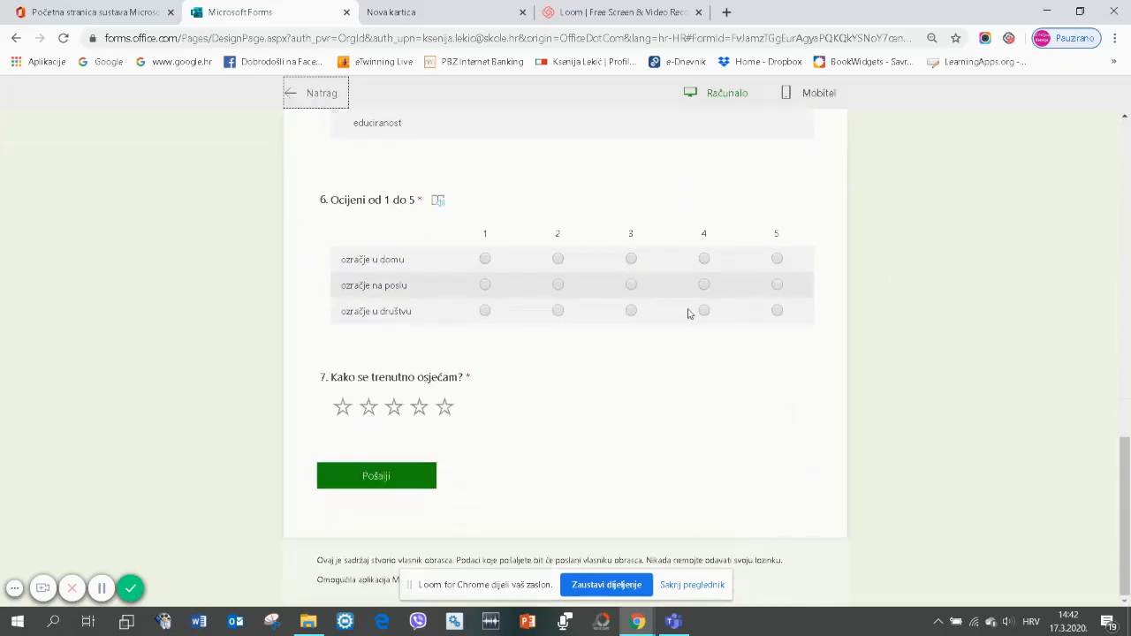
scroll(662, 439, "up", 4)
scroll(681, 343, "up", 5)
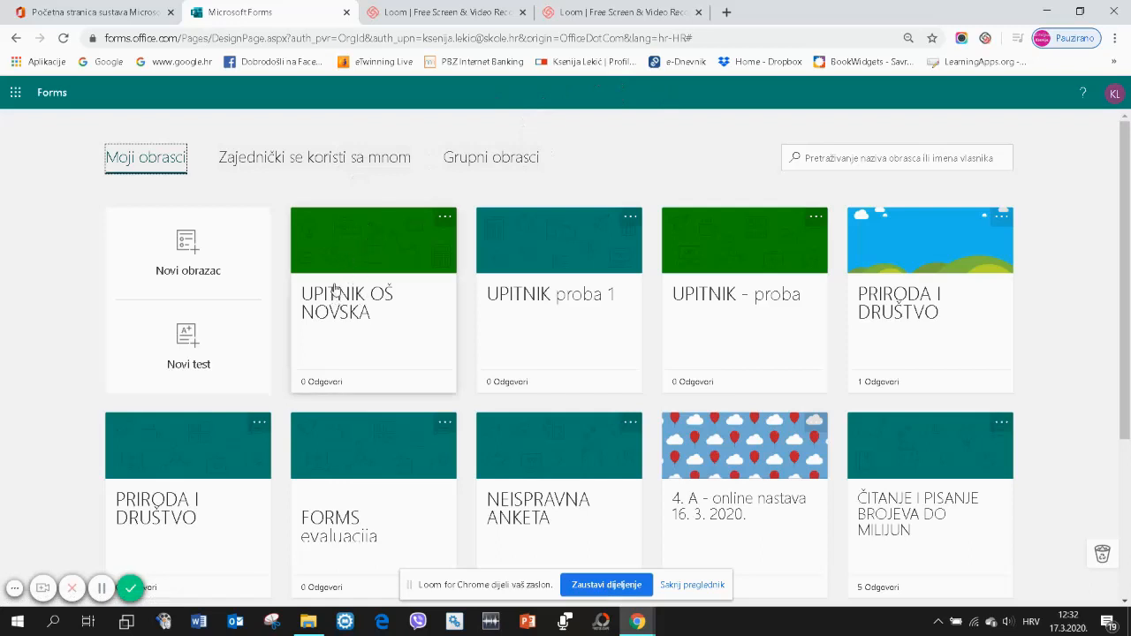
- Open the form "4. A - online nastava 16. 3. 2020." from the forms list and read through its questions
scroll(433, 272, "down", 1)
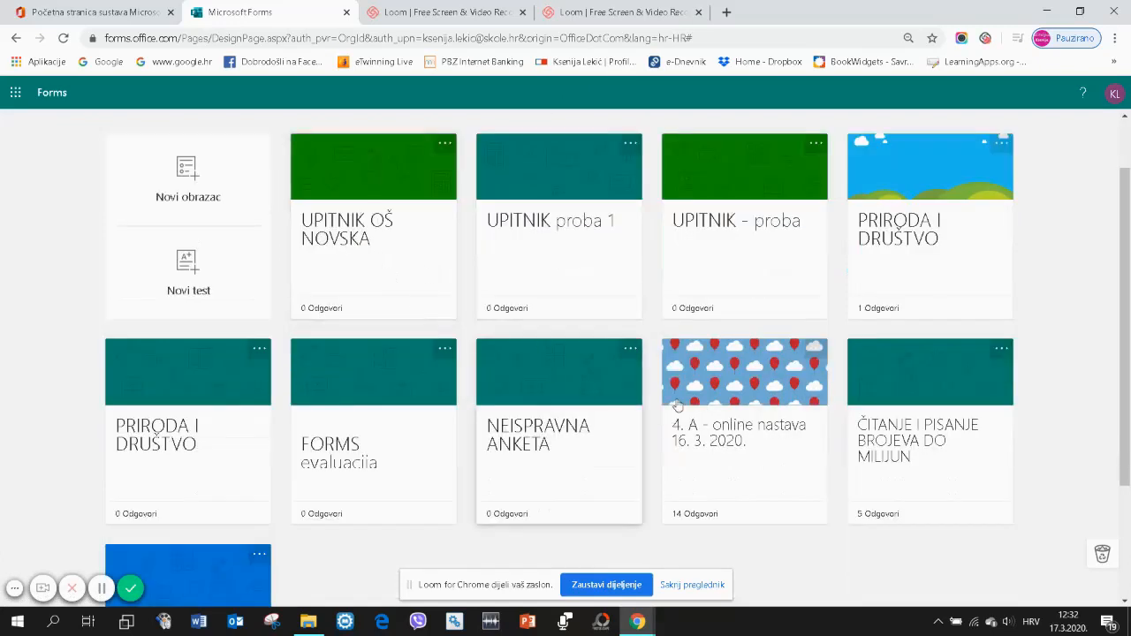
left_click(777, 434)
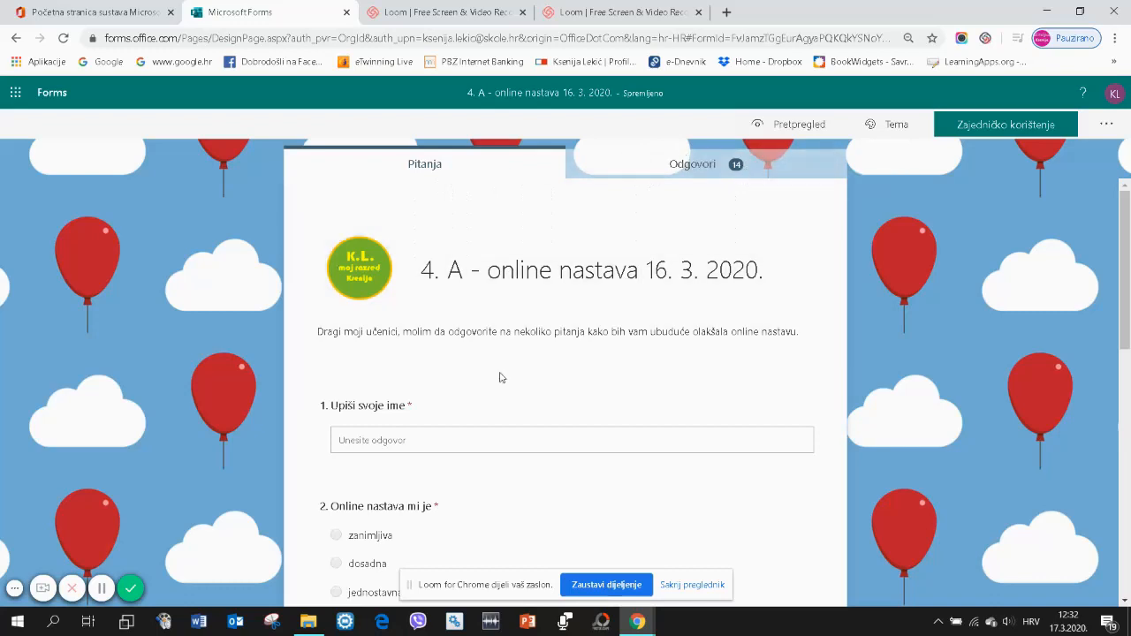
scroll(517, 420, "down", 2)
scroll(518, 420, "down", 1)
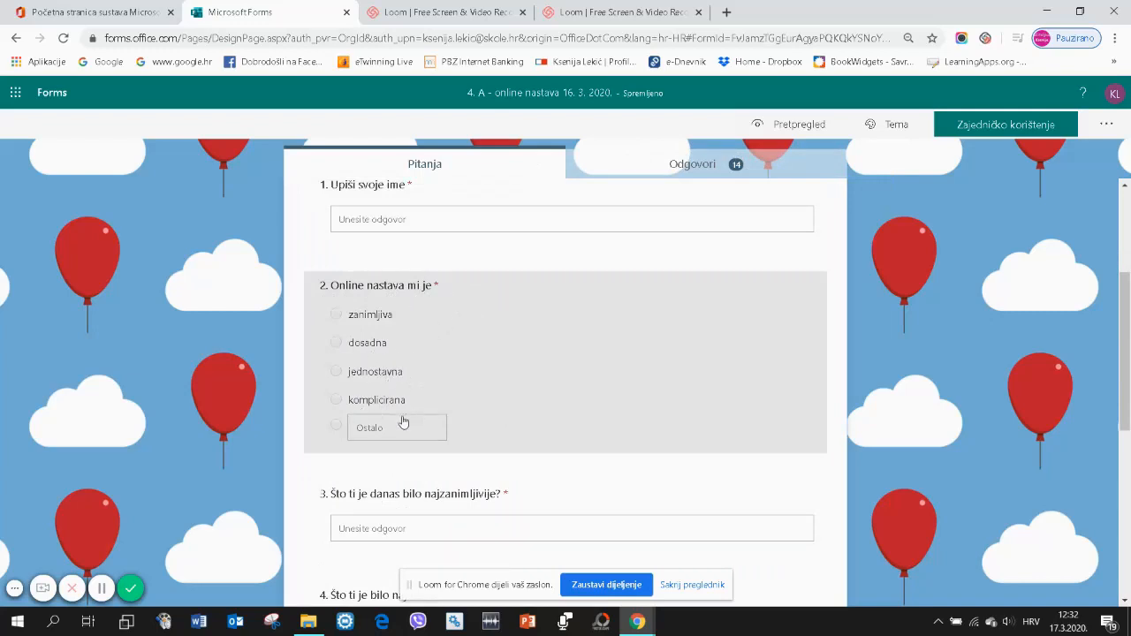
scroll(520, 428, "down", 2)
scroll(516, 407, "down", 1)
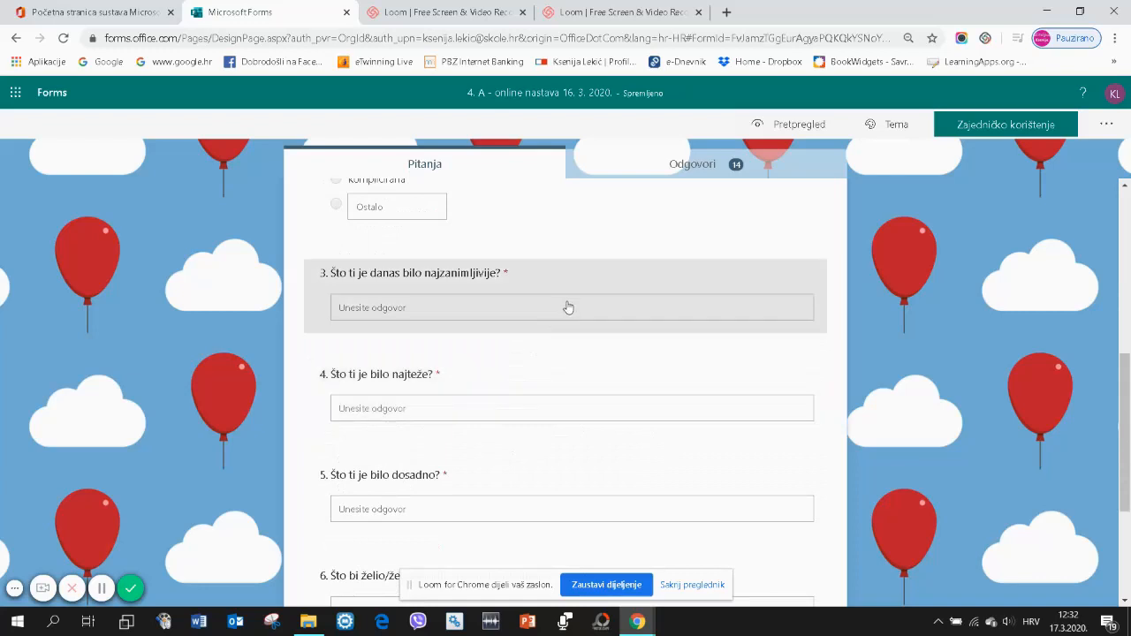
scroll(571, 308, "down", 2)
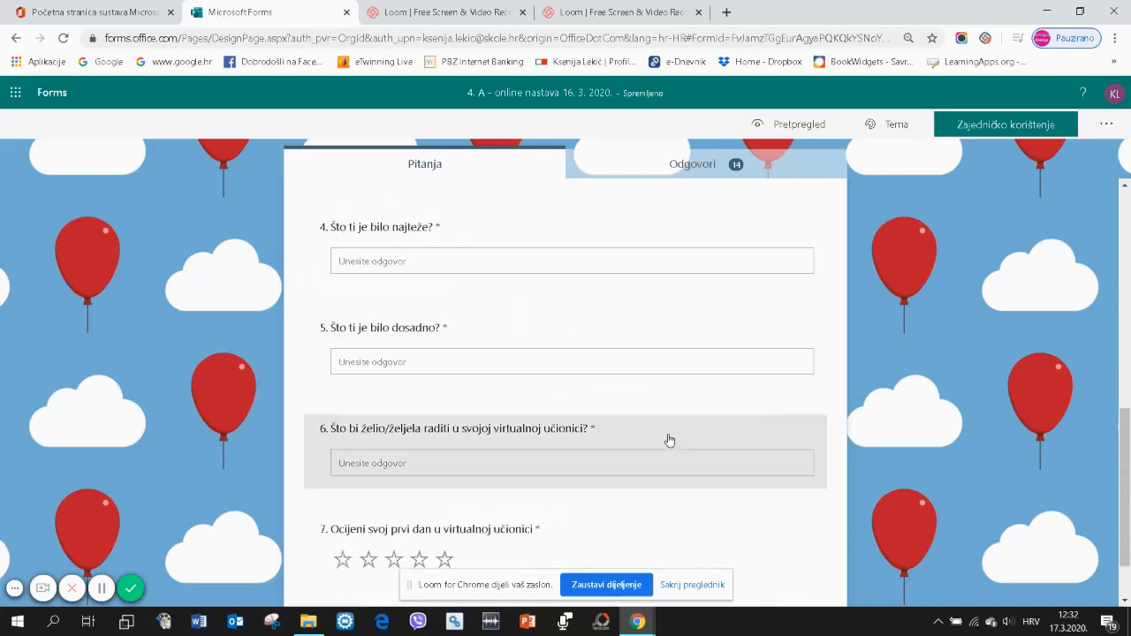
scroll(669, 439, "down", 1)
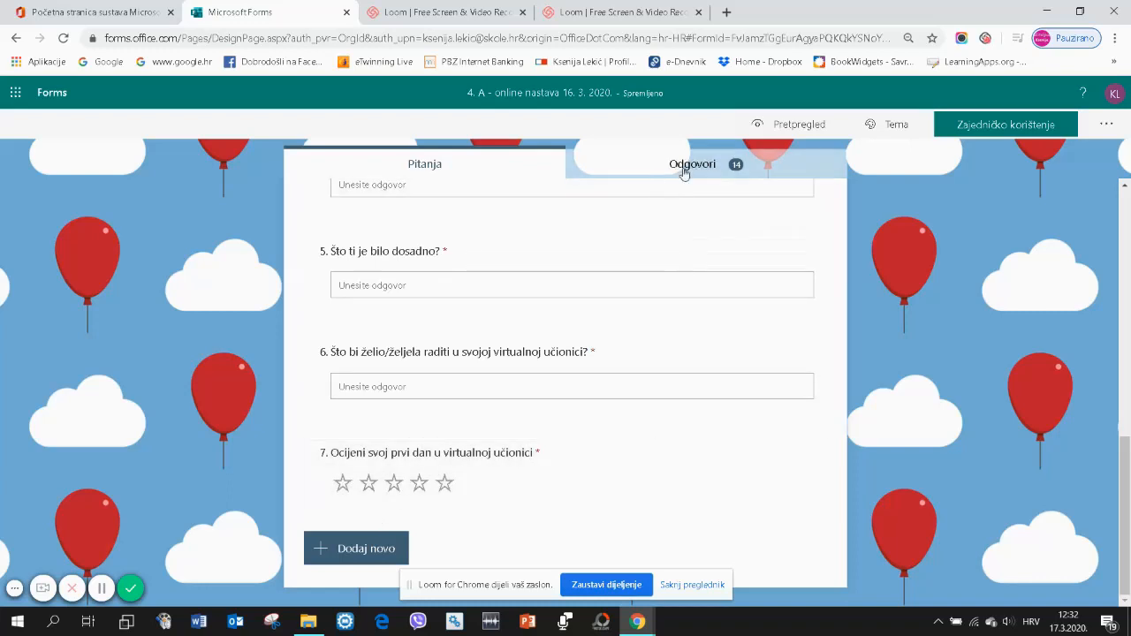
- Open the form's responses and examine the answer summary of each question, including the pie chart for "Online nastava mi je"
left_click(685, 169)
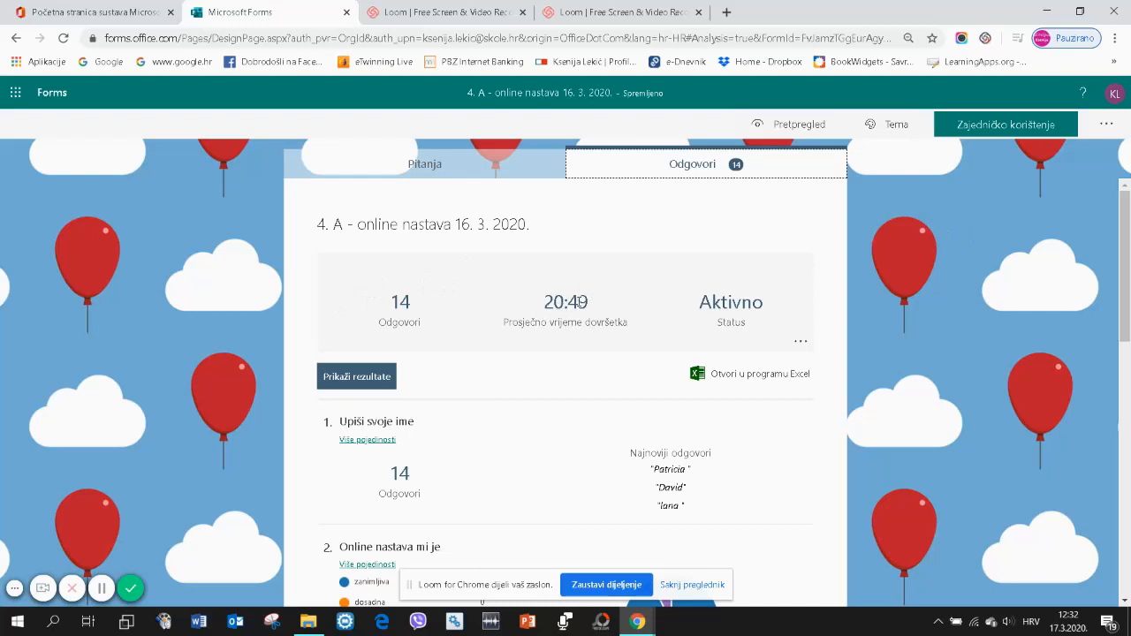
scroll(360, 294, "down", 2)
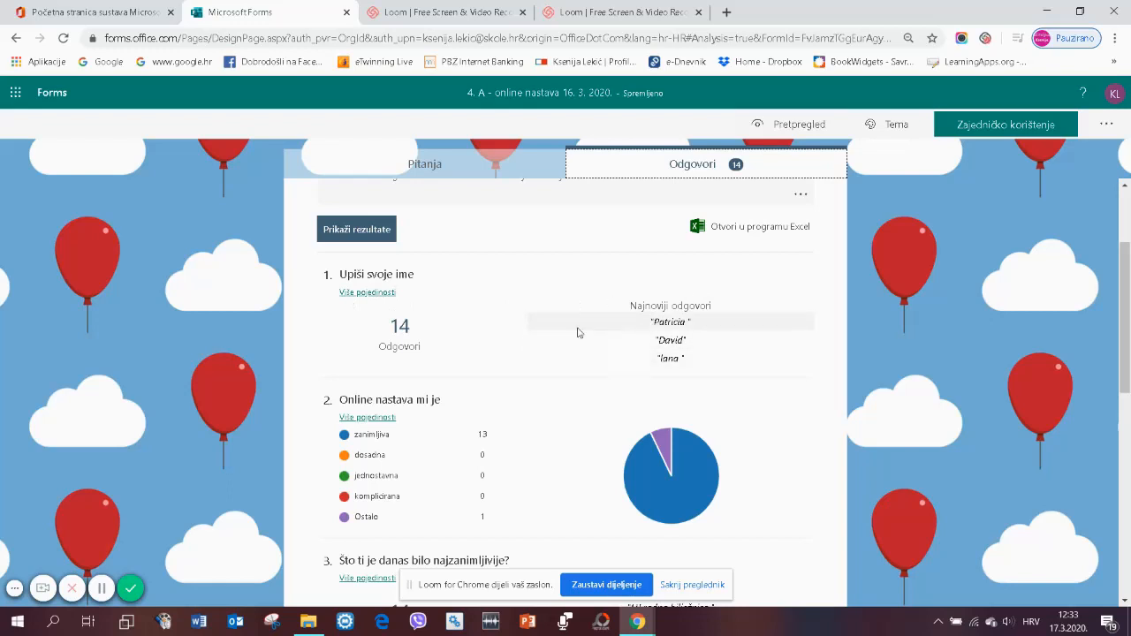
scroll(480, 366, "down", 2)
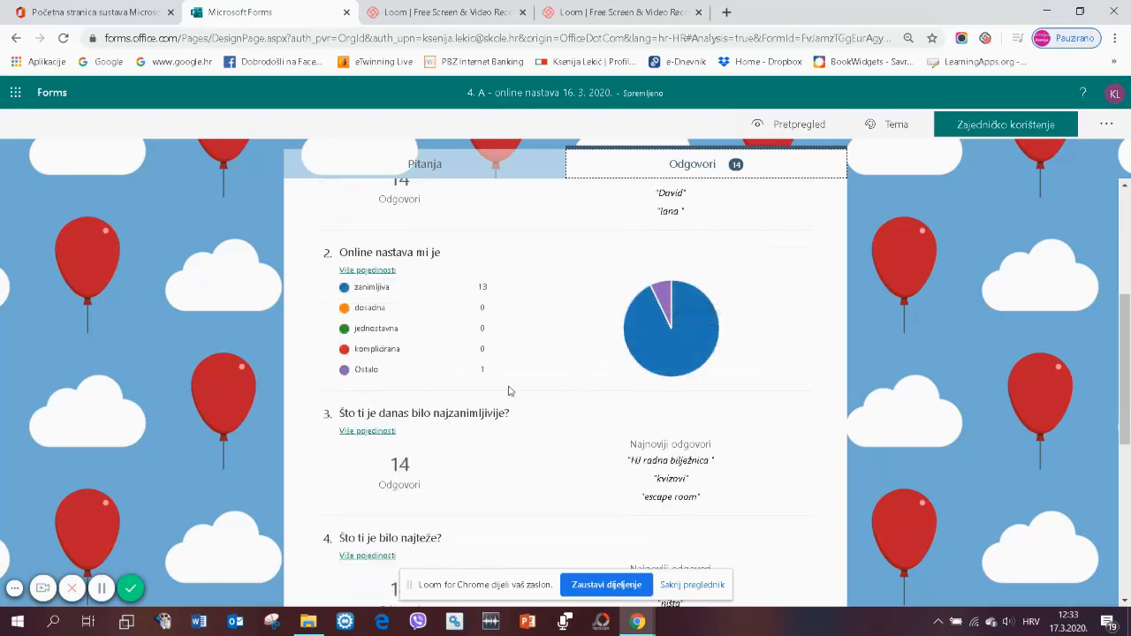
scroll(548, 371, "down", 2)
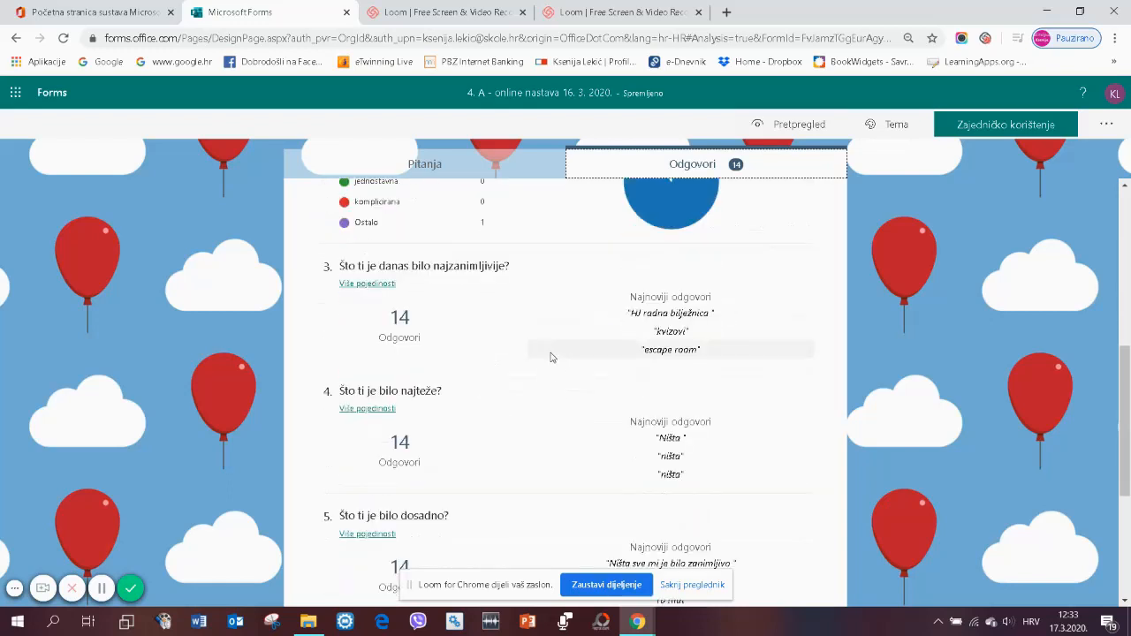
scroll(606, 279, "down", 1)
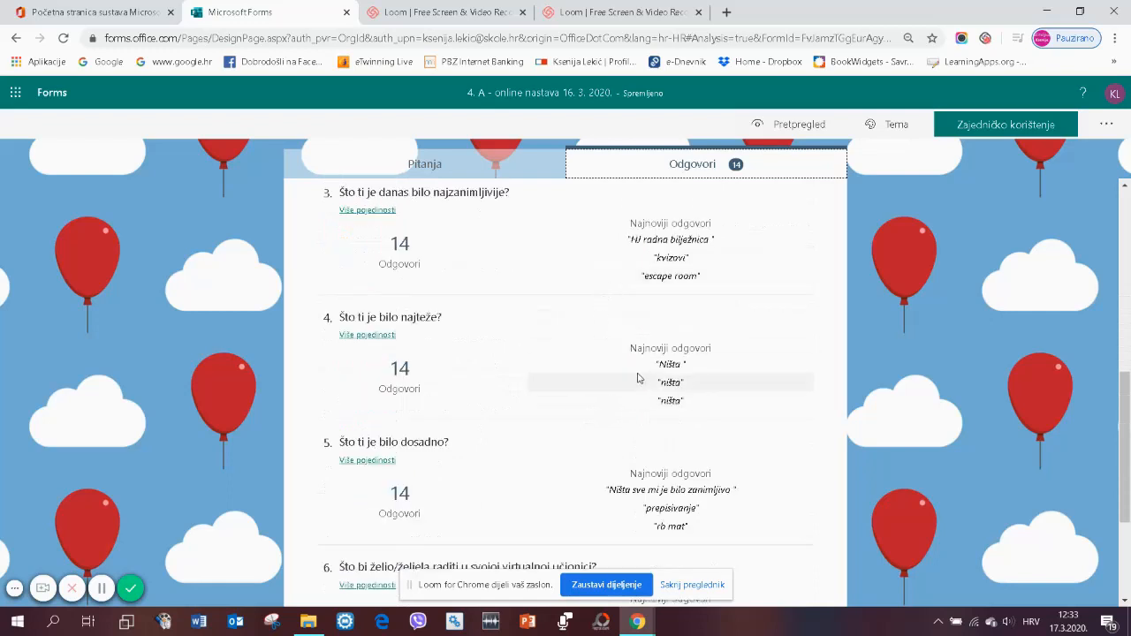
scroll(636, 382, "down", 3)
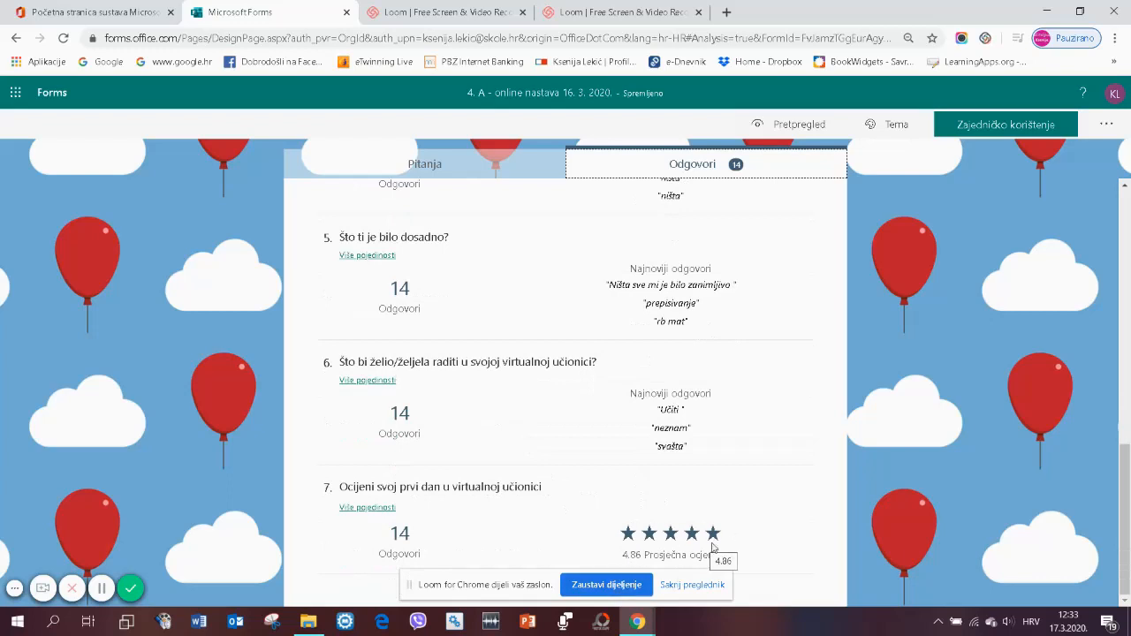
scroll(773, 528, "up", 8)
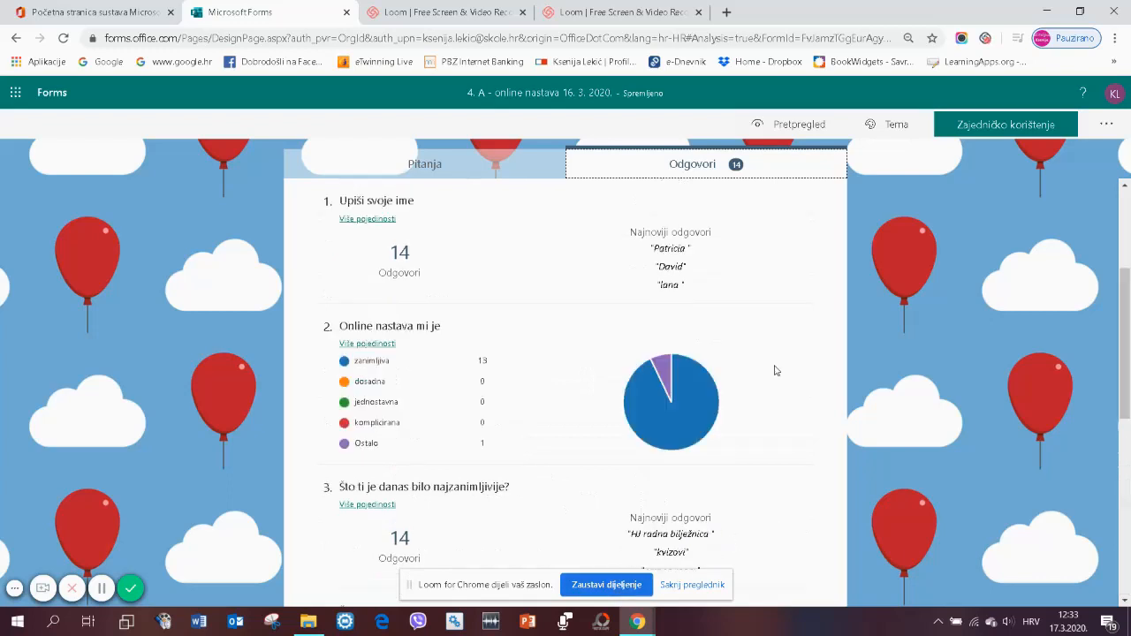
scroll(687, 400, "down", 2)
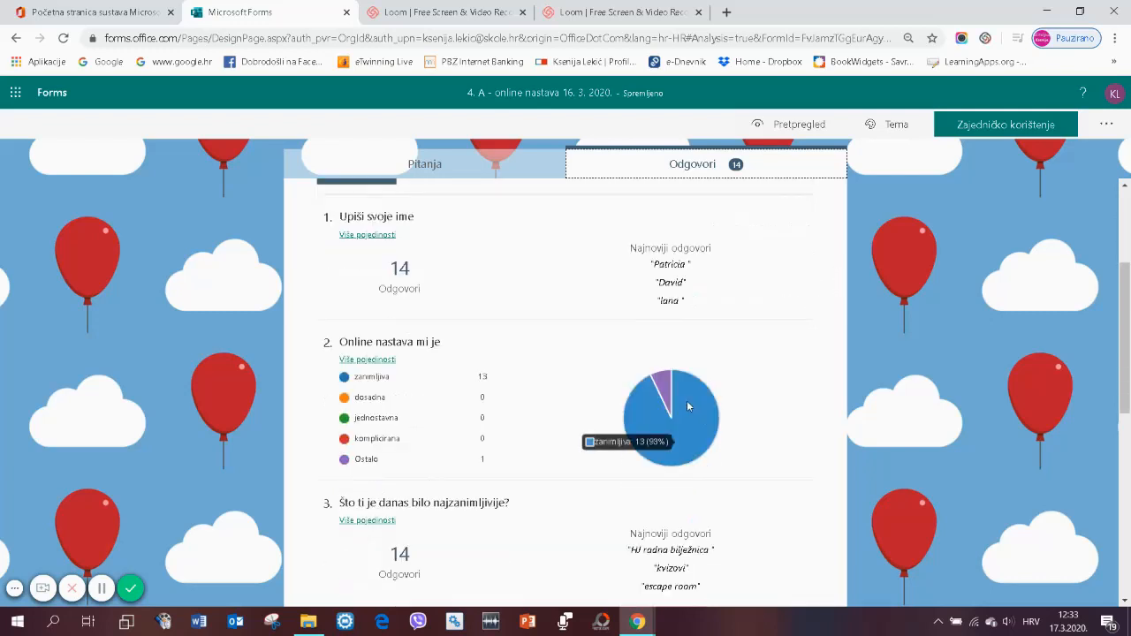
scroll(689, 405, "up", 2)
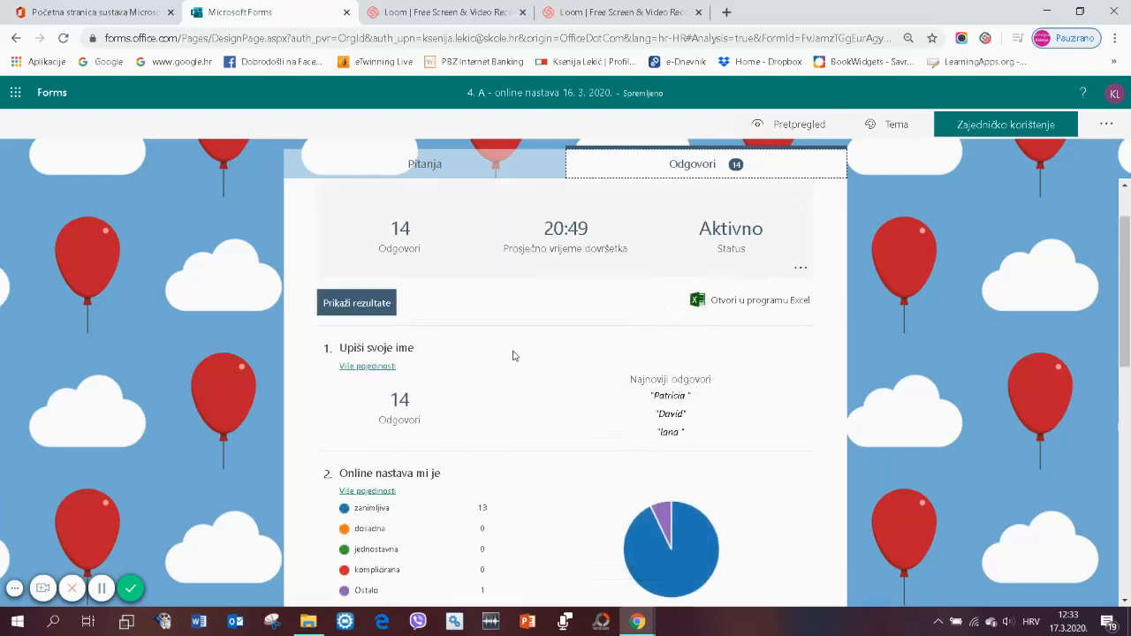
- Open the details of question 2, "Online nastava mi je", and look through the individual answers
scroll(531, 352, "down", 2)
scroll(579, 288, "up", 1)
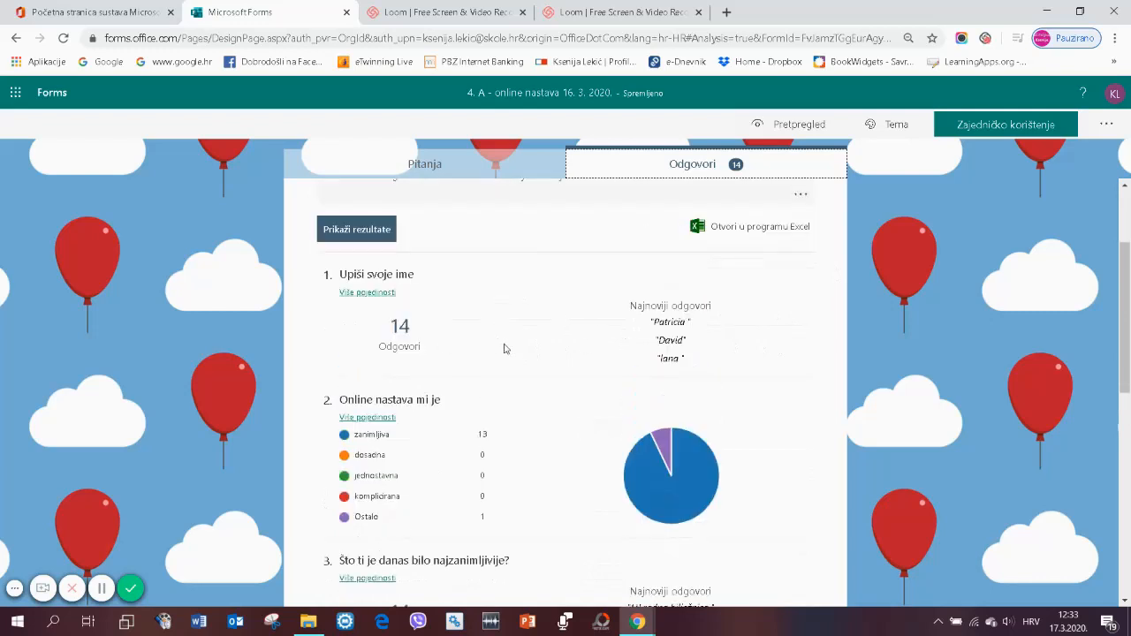
left_click(380, 418)
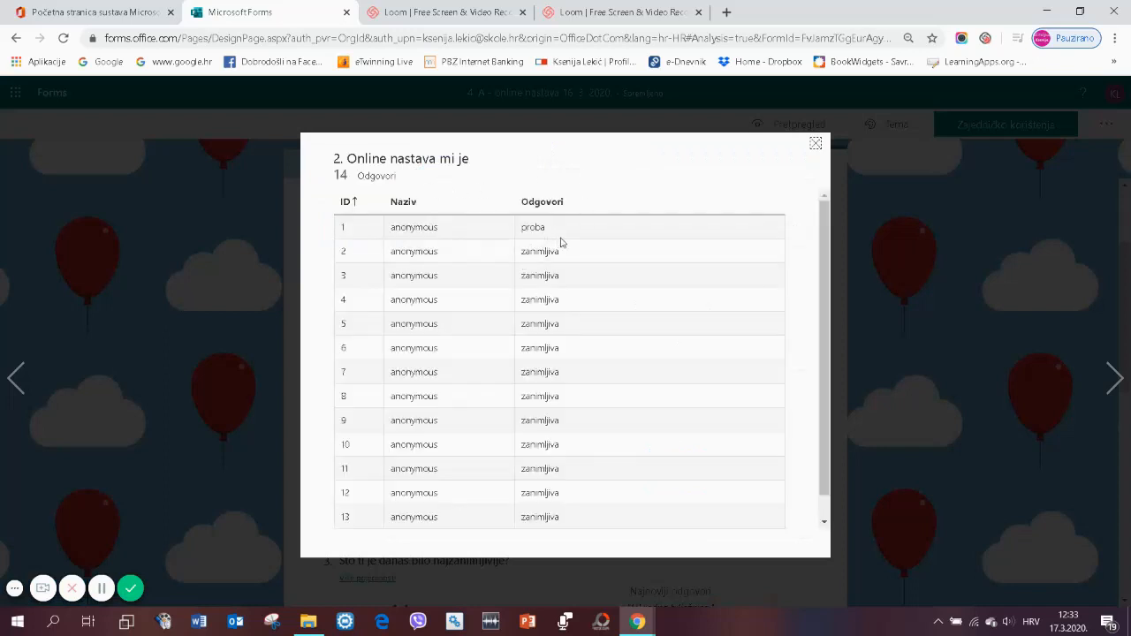
scroll(574, 292, "down", 1)
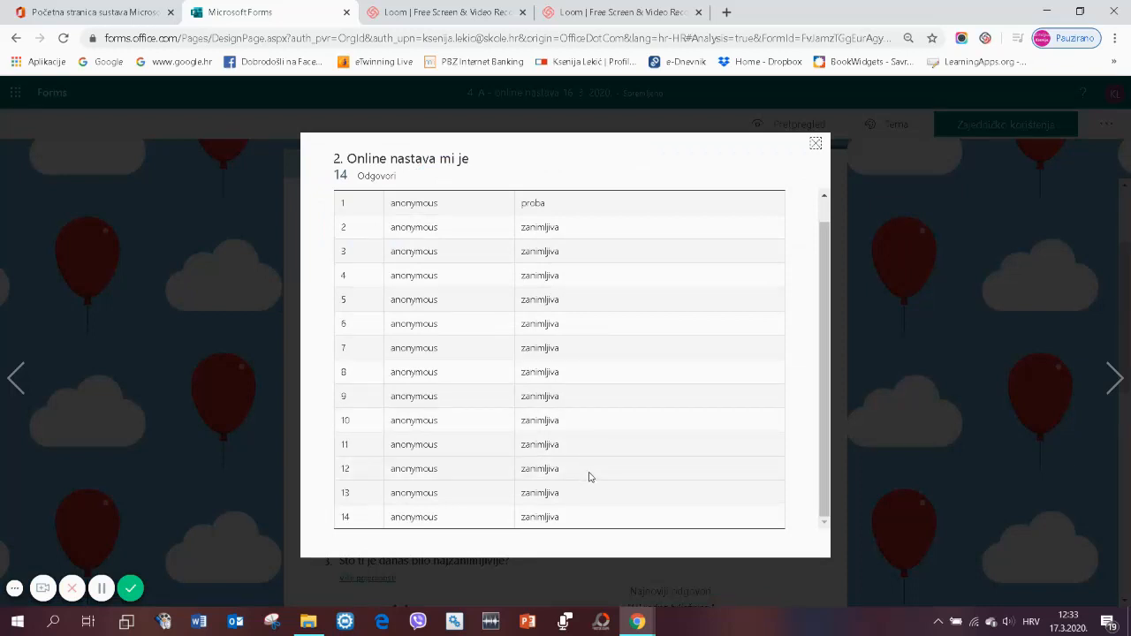
- Finish reviewing question 2's answers, then read the individual answers to question 3, "Što ti je danas bilo najzanimljivije?"
scroll(591, 499, "up", 1)
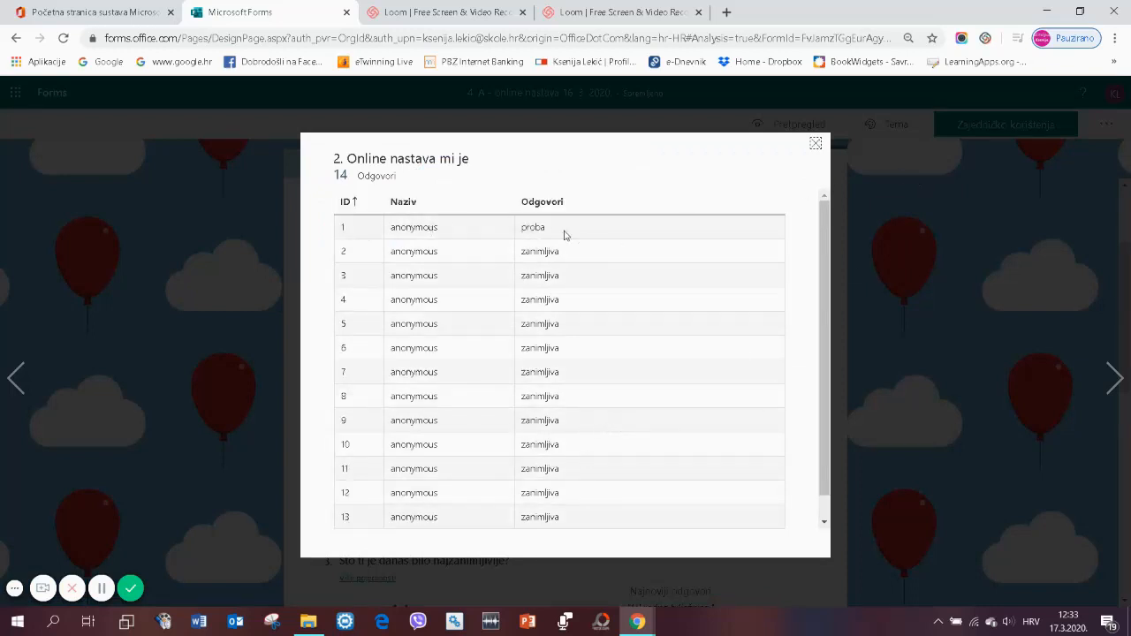
left_click(816, 144)
scroll(343, 345, "down", 3)
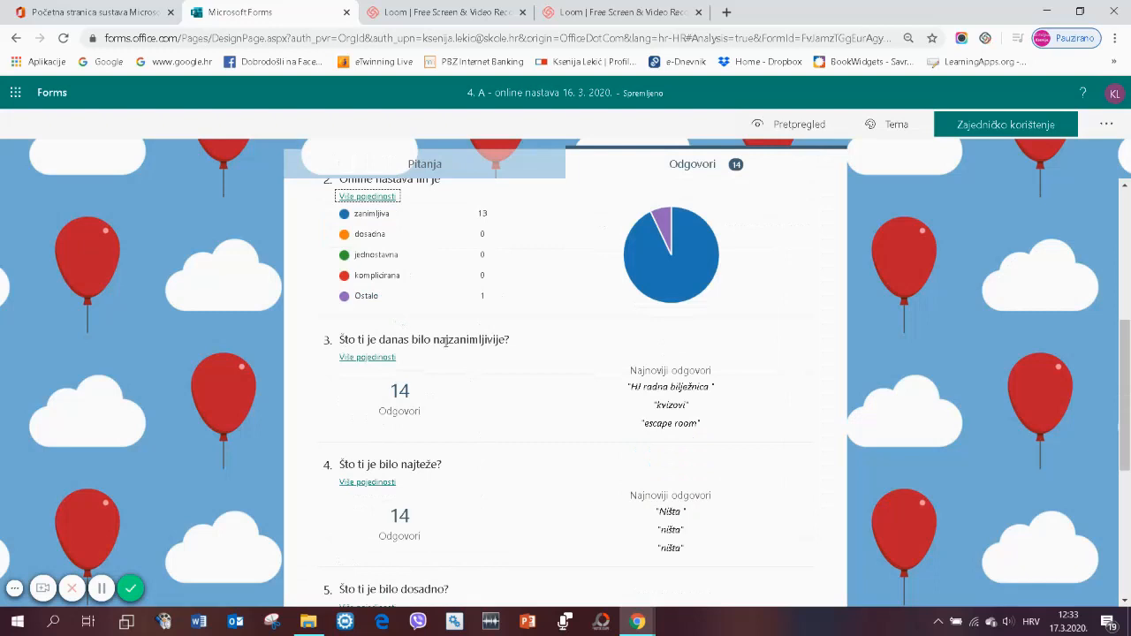
left_click(369, 358)
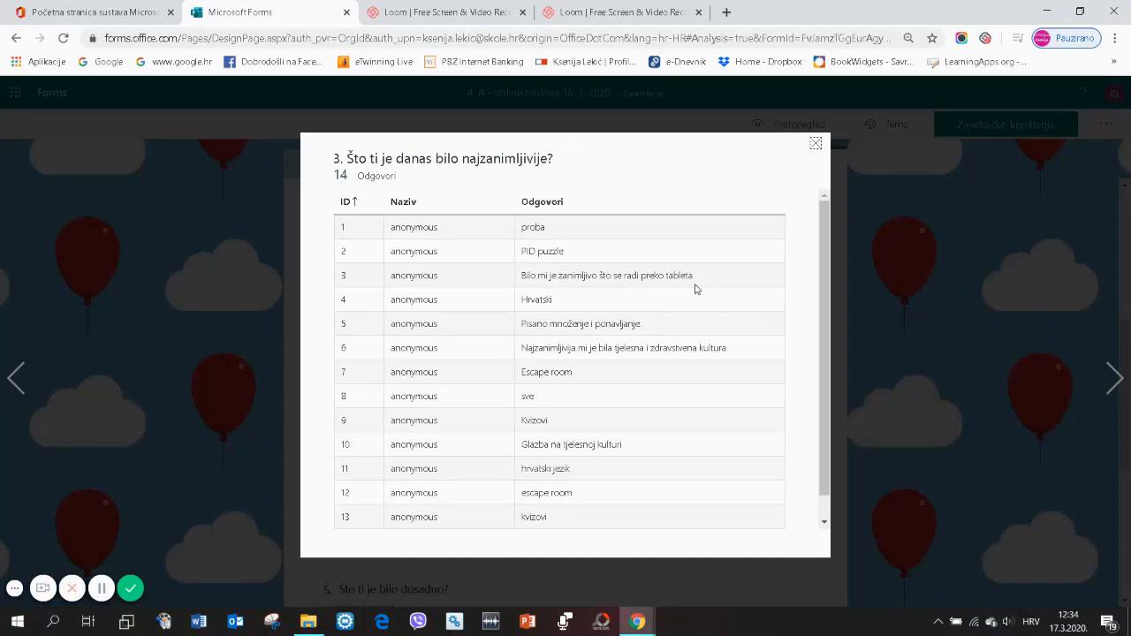
scroll(713, 331, "down", 2)
key("Escape")
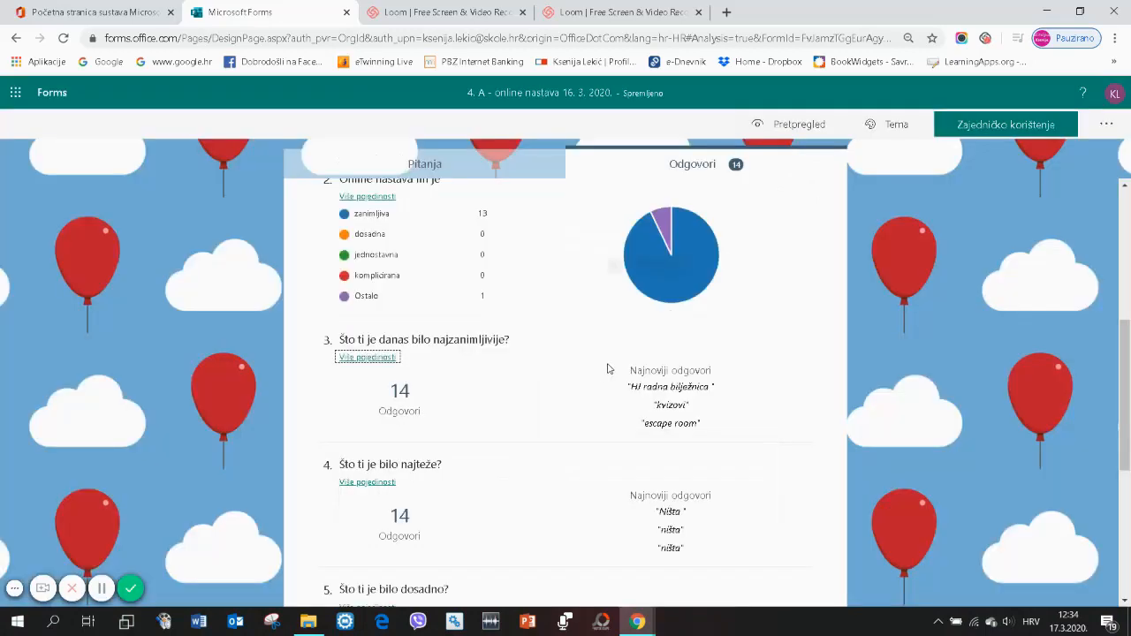
- Open the details of question 5, "Što ti je bilo dosadno?", and look through the individual answers
scroll(607, 369, "down", 3)
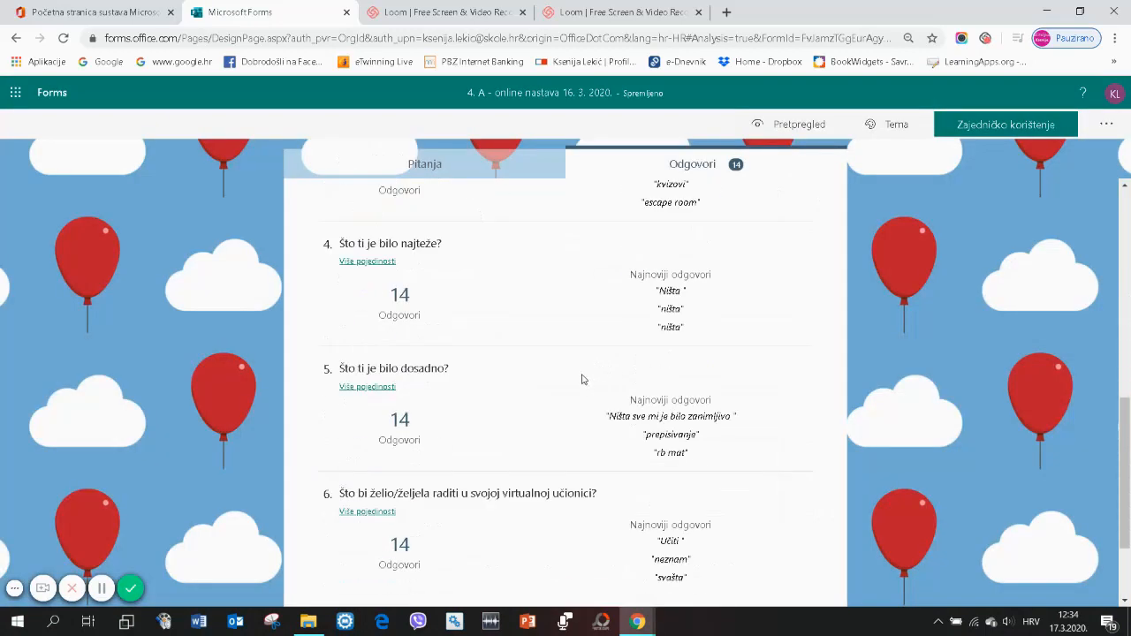
left_click(381, 389)
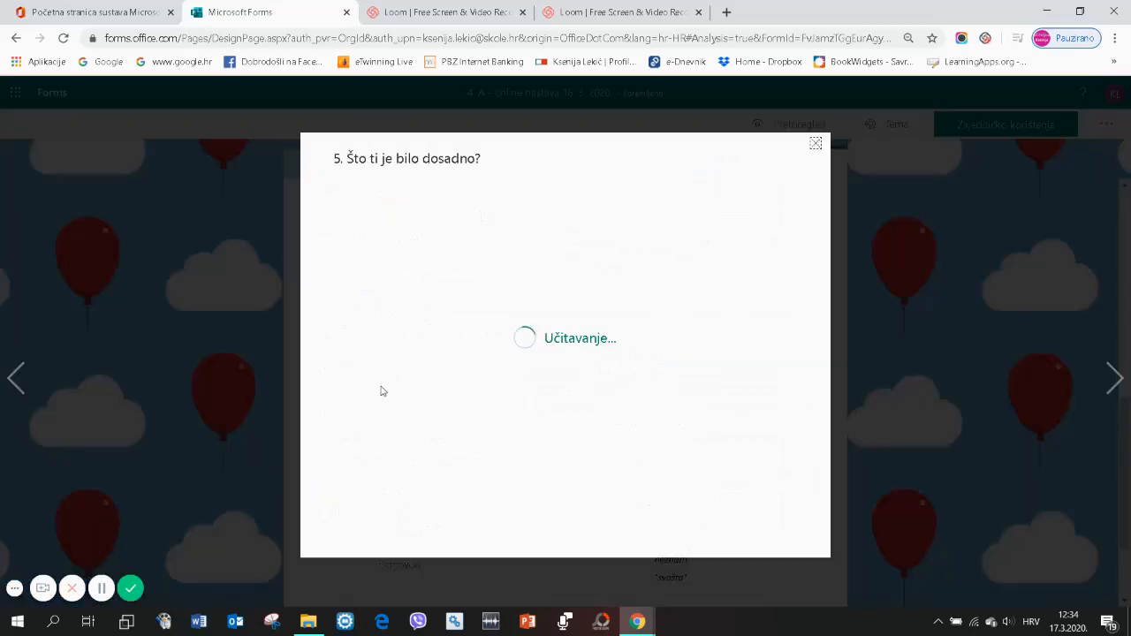
scroll(646, 292, "down", 1)
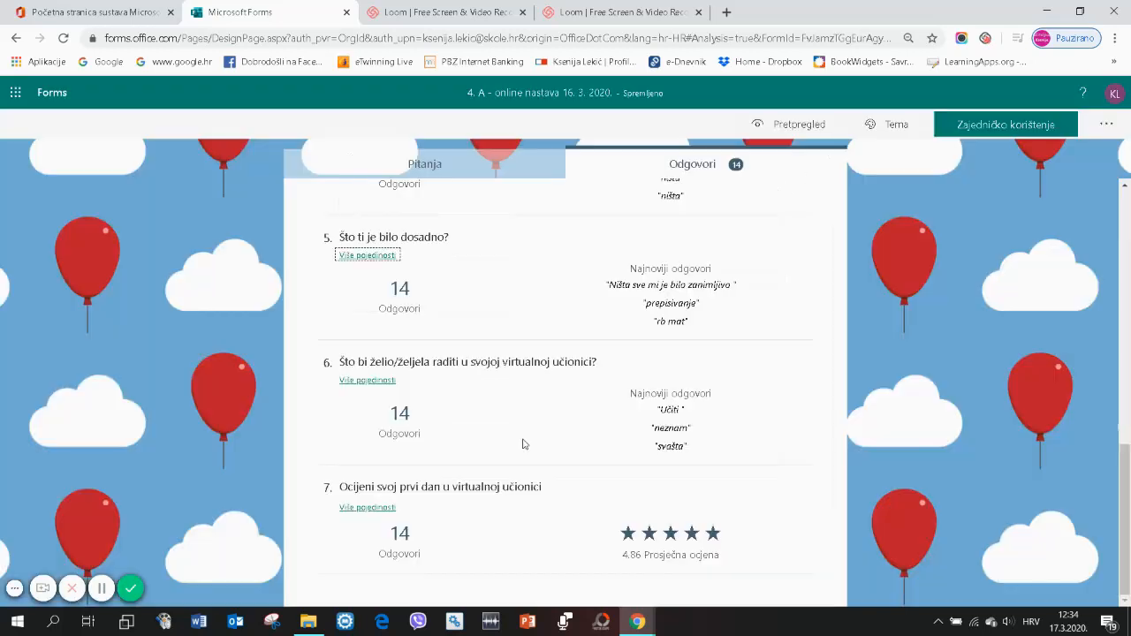
left_click(815, 143)
- Open the details of question 7, "Ocijeni svoj prvi dan u virtualnoj učionici", and examine the individual ratings
left_click(391, 510)
scroll(673, 262, "down", 1)
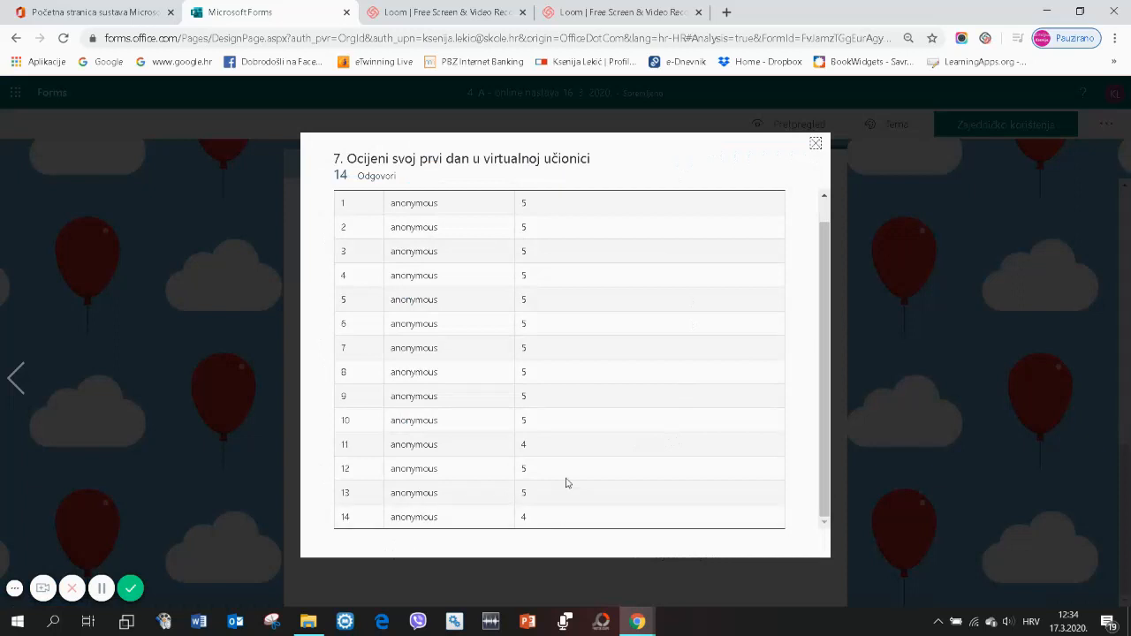
left_click(816, 143)
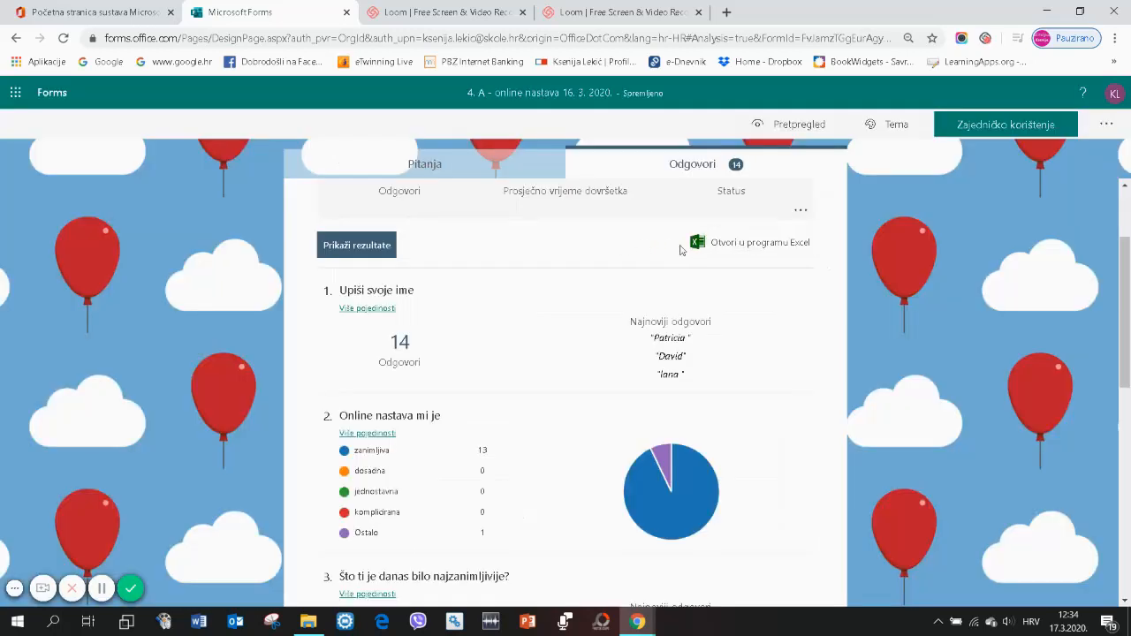
- Export the responses as the workbook "4. A - online nastava 16. 3. 2020.(1-14)" in the 1 CORONA folder and open it in Excel
left_click(786, 248)
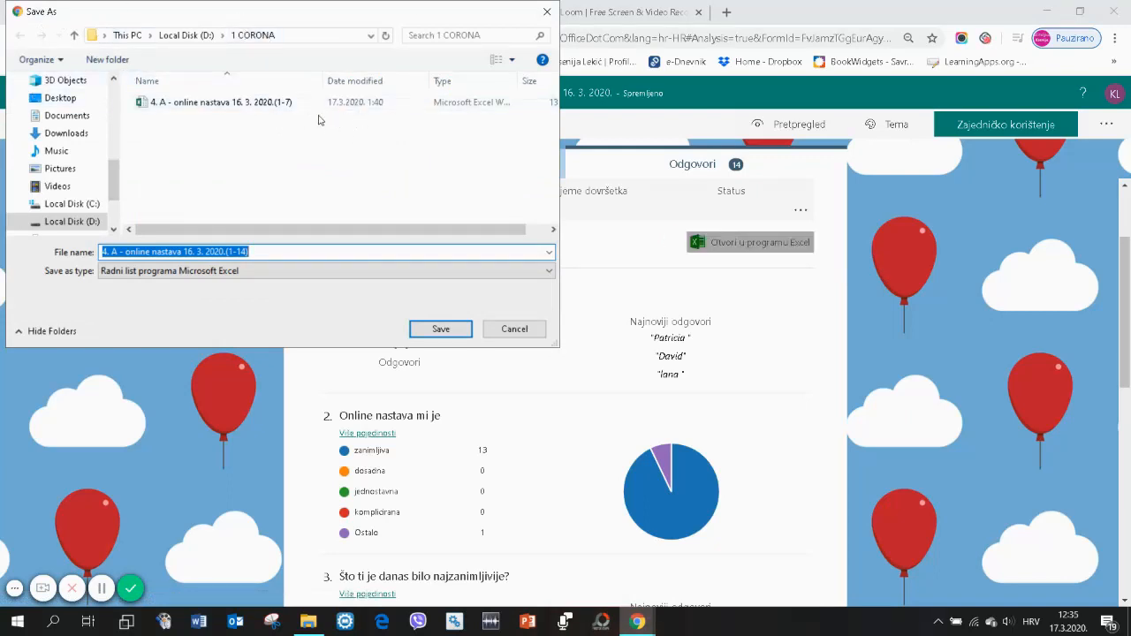
left_click(435, 332)
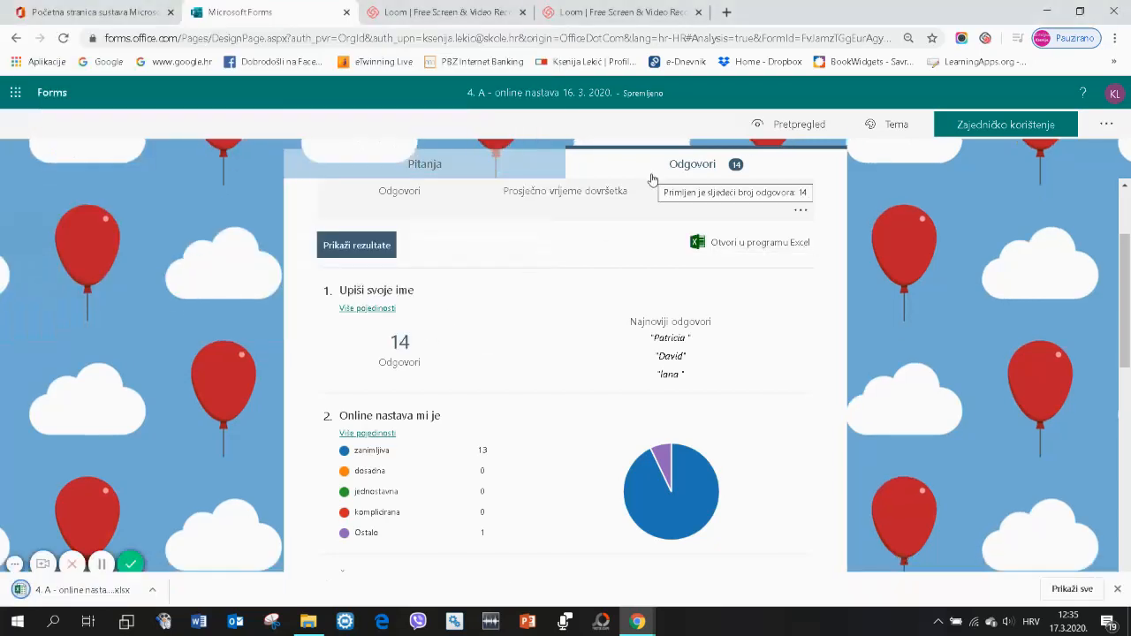
left_click(108, 593)
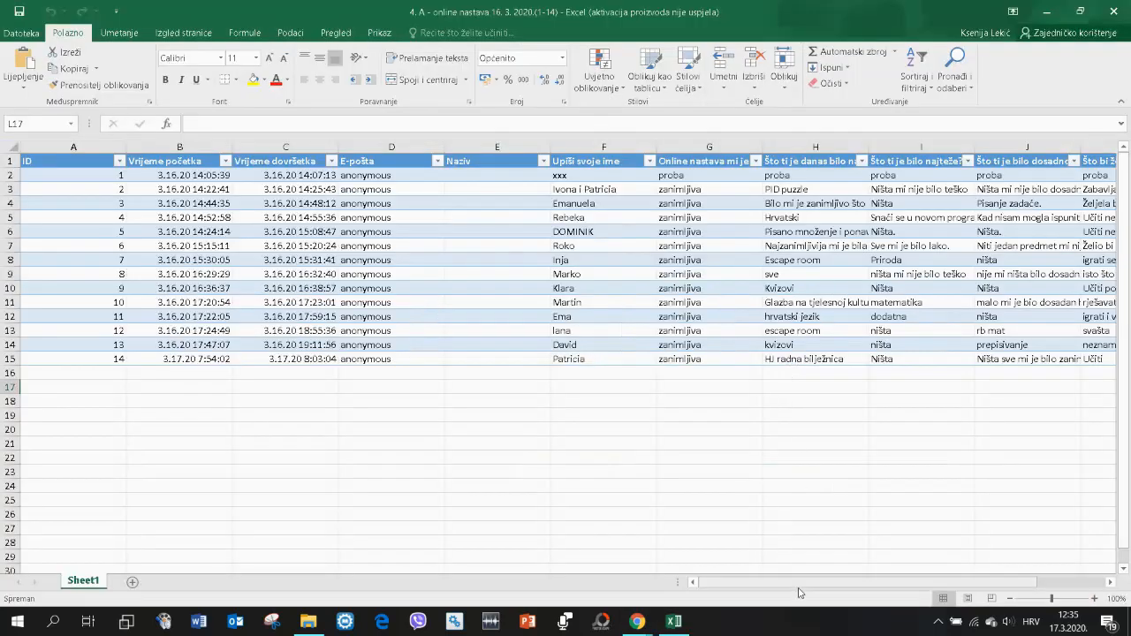
- Look through the exported answer columns up to the rating column, and close the workbook
left_click_drag(786, 586, 869, 591)
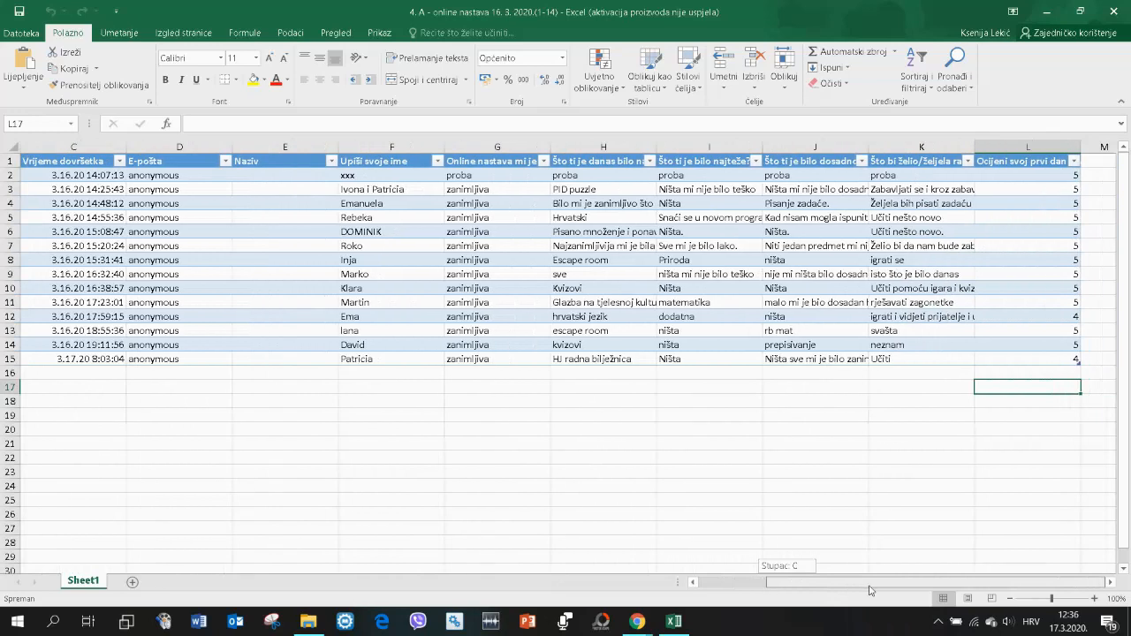
left_click_drag(871, 590, 870, 591)
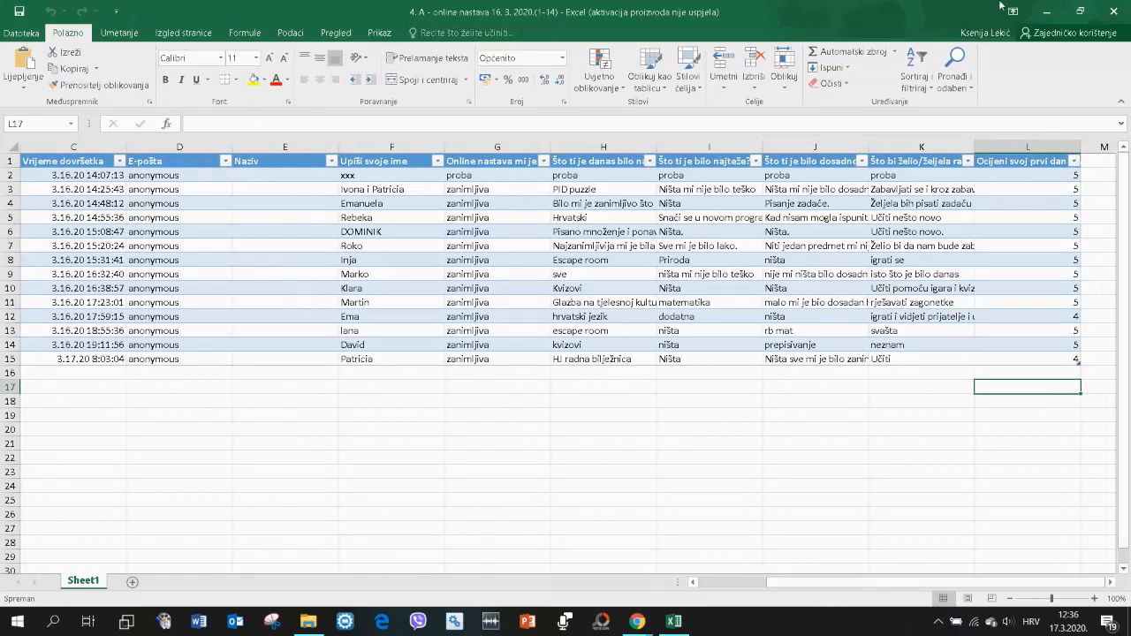
left_click(1114, 11)
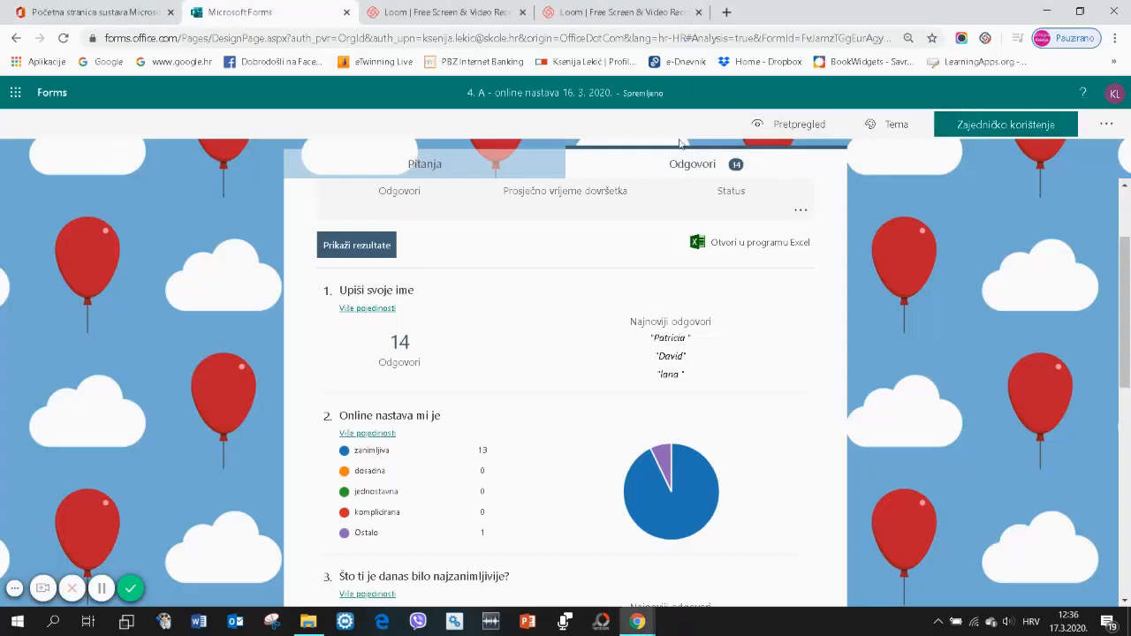
scroll(892, 255, "down", 3)
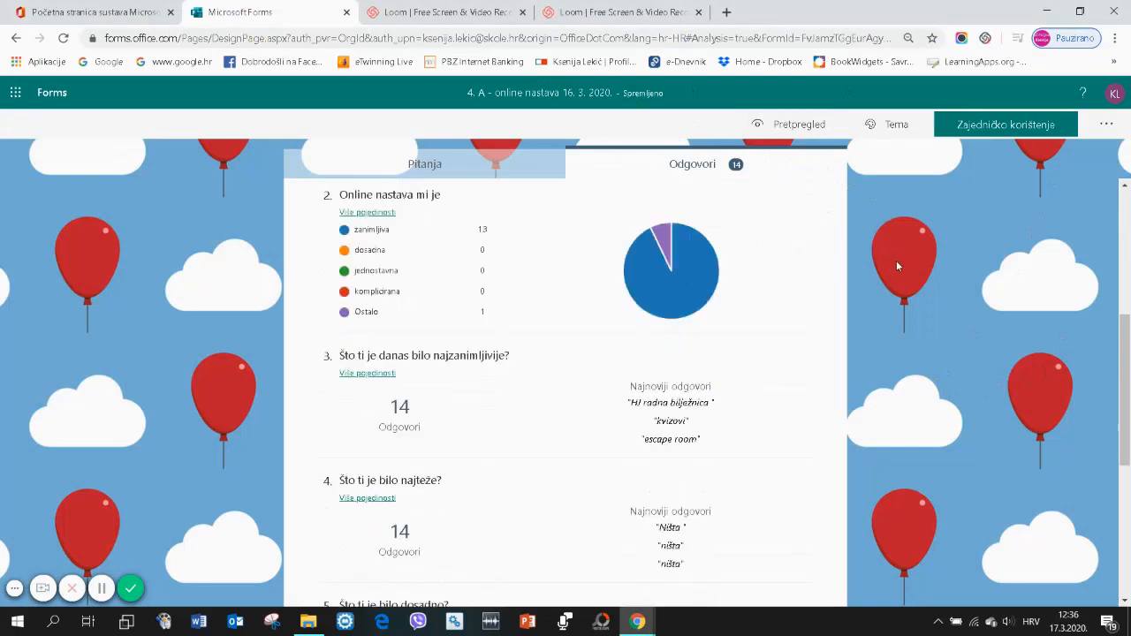
scroll(974, 290, "down", 1)
scroll(976, 295, "down", 3)
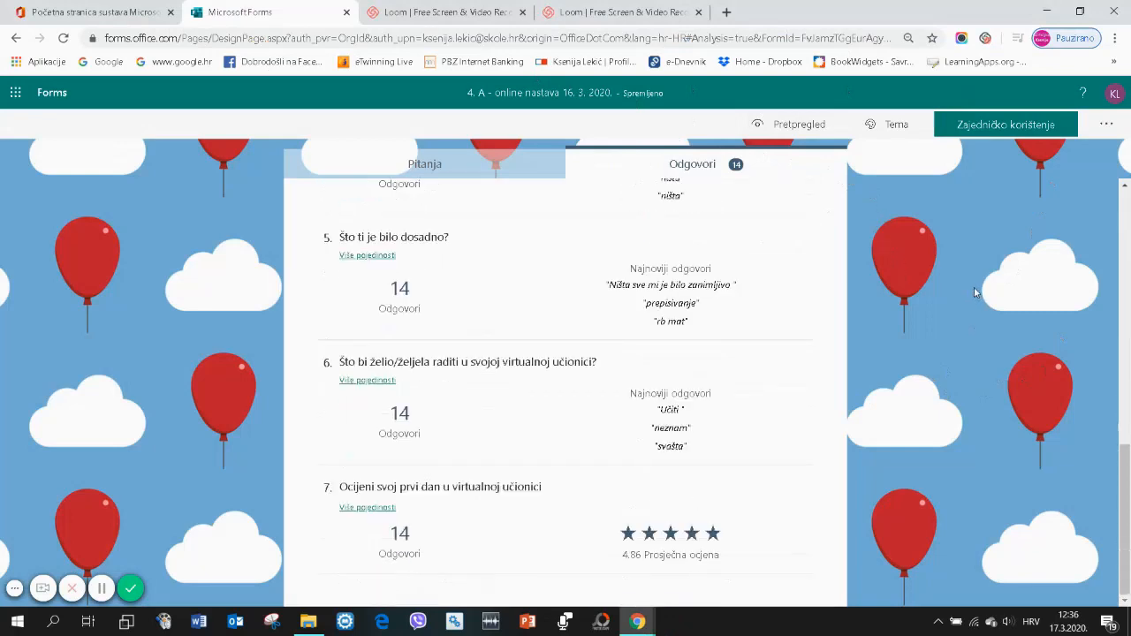
left_click(130, 591)
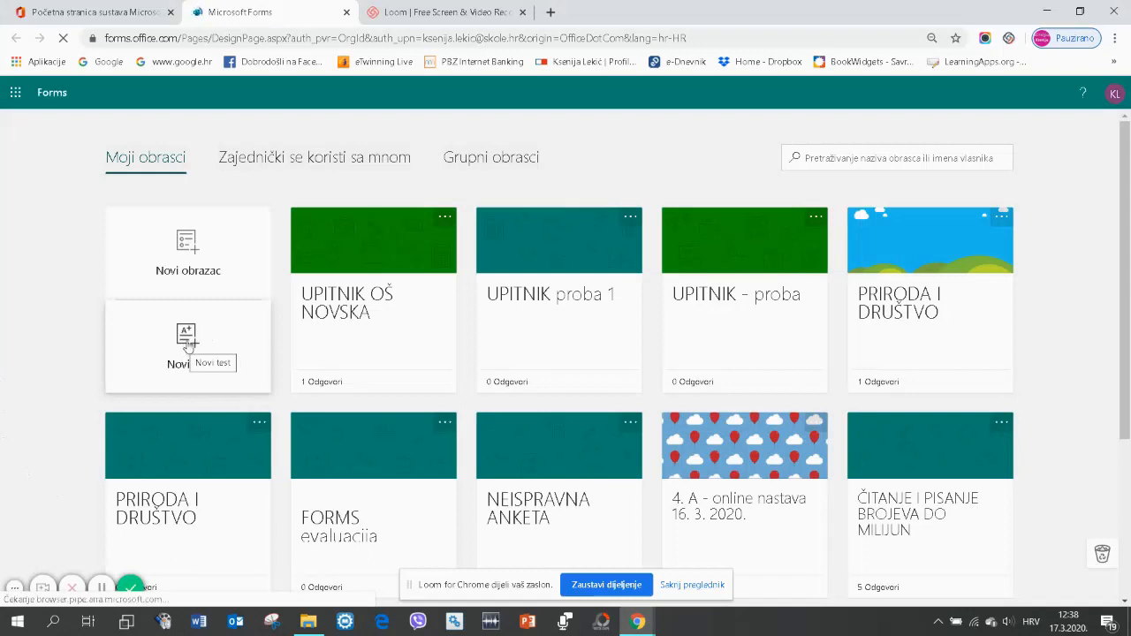
- Create a new quiz titled "PRIRODA I DRUŠTVO" with the description "Pozorno pročitaj pitanja"
left_click(186, 347)
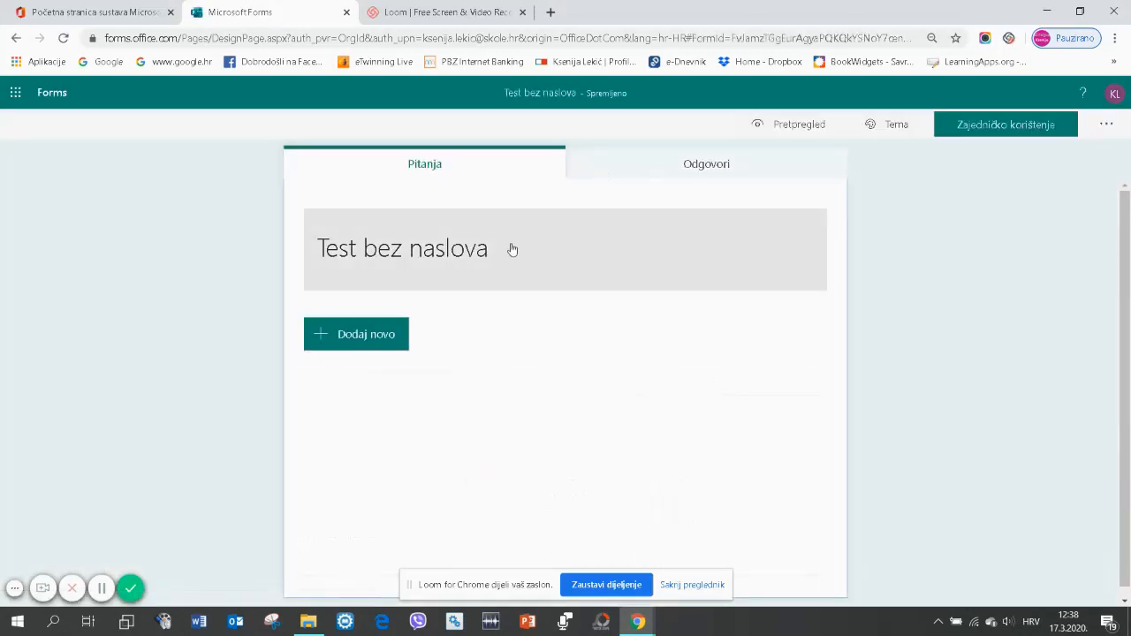
left_click(500, 254)
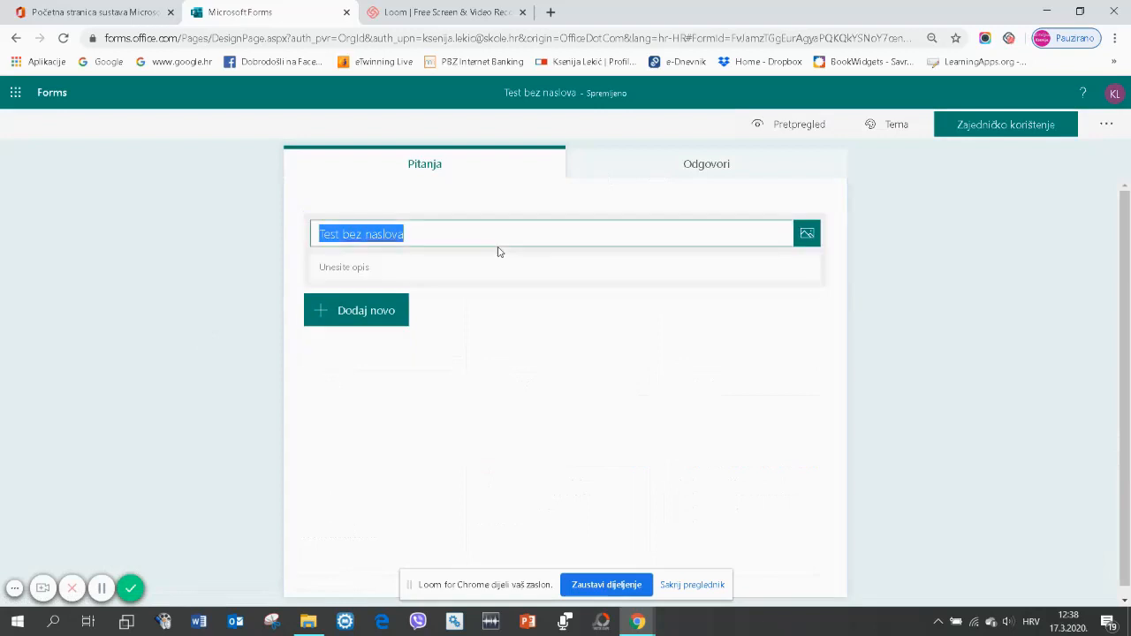
type("PRI")
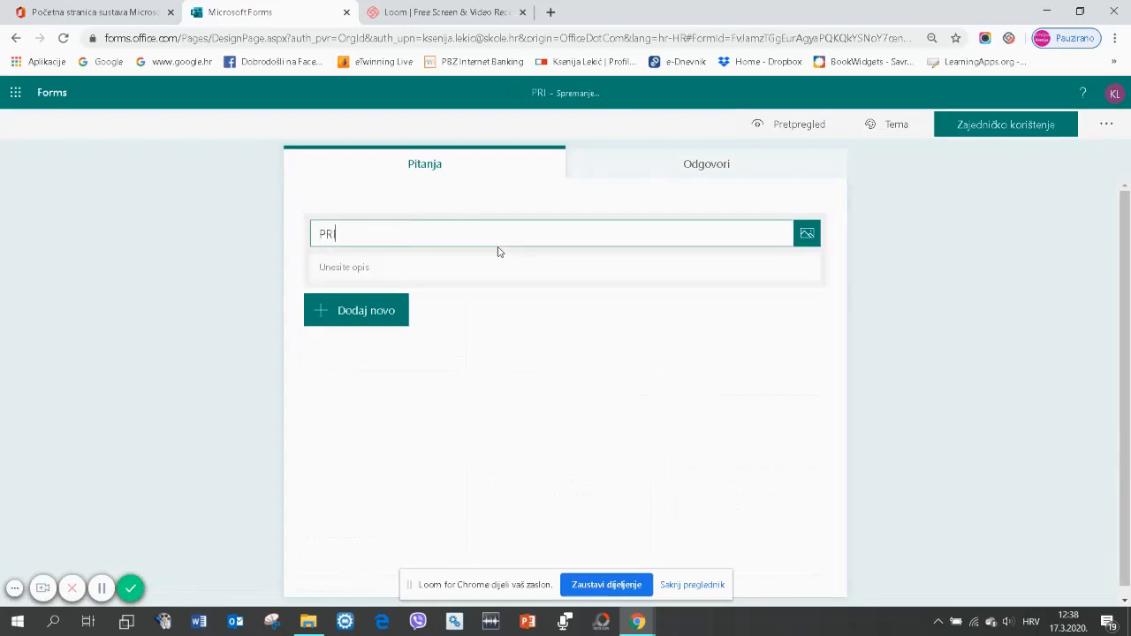
type("RODa i o")
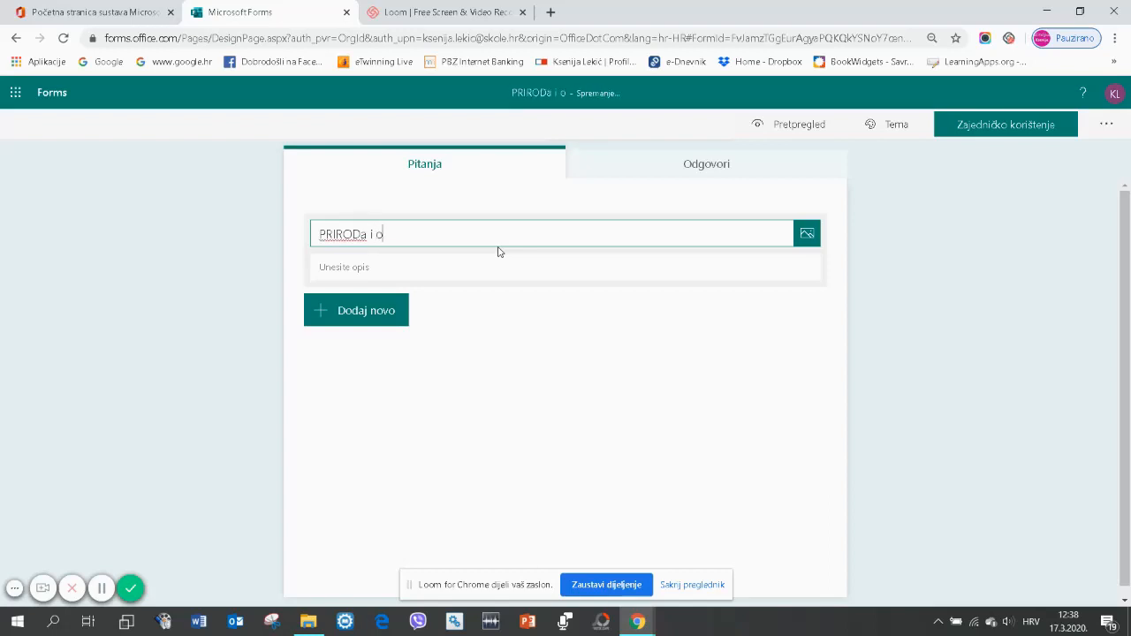
key("BackSpace")
key("BackSpace")
key("BackSpace")
key("BackSpace")
type("A I DRUŠTVO")
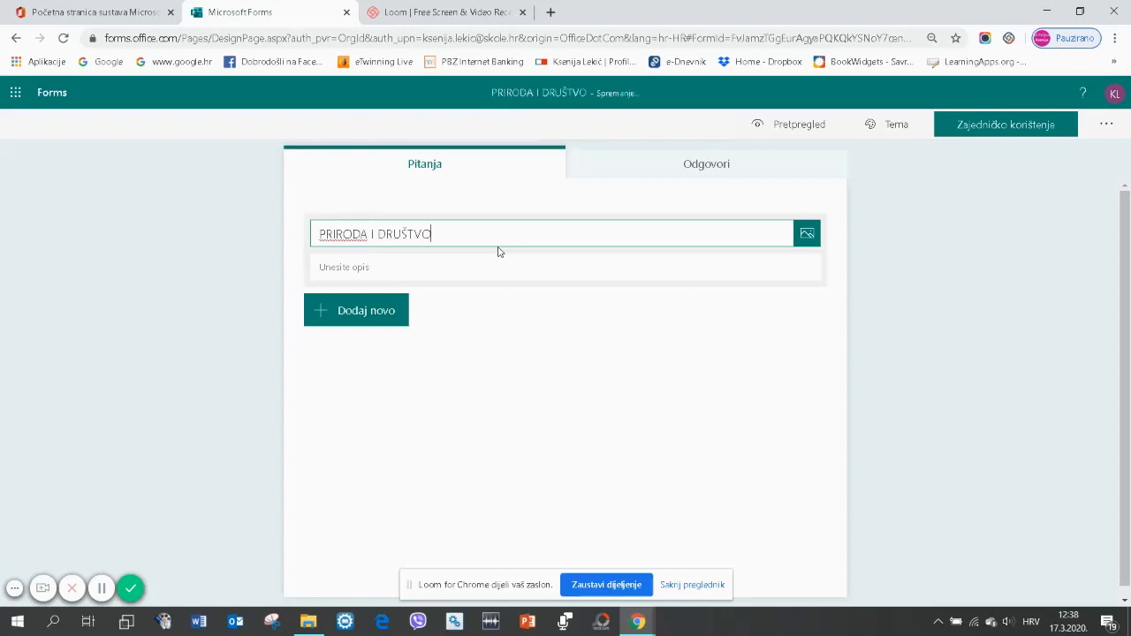
left_click(459, 269)
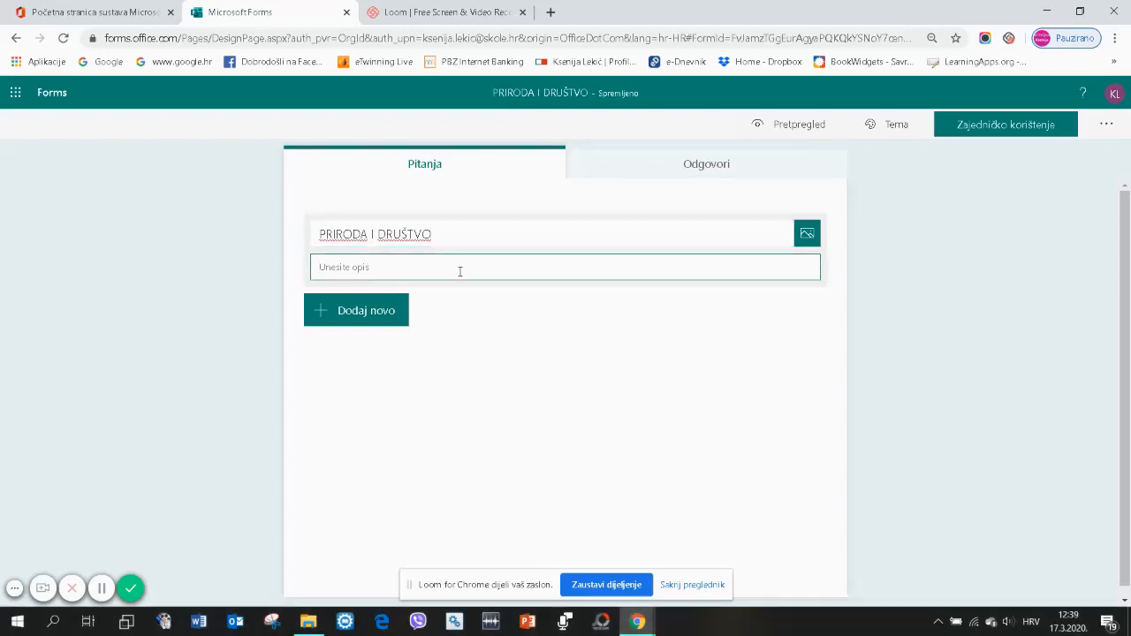
type("Pozorno pročitaj pitanja")
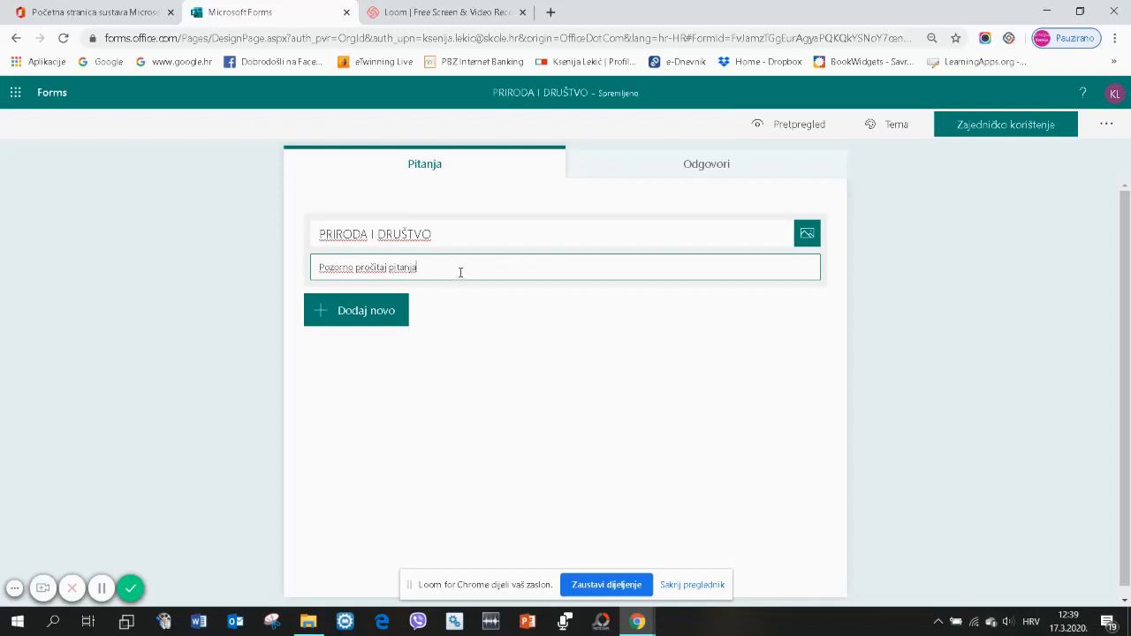
- Add a section to the quiz and title it "Snalaženje u vremenu", leaving its description empty
scroll(484, 299, "down", 1)
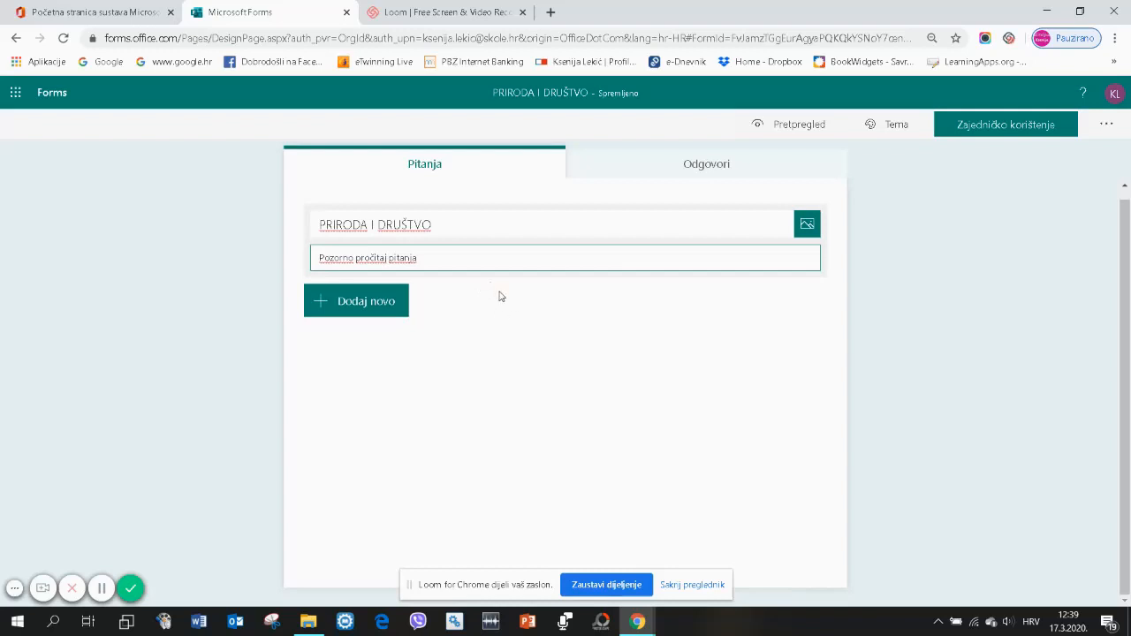
left_click(375, 304)
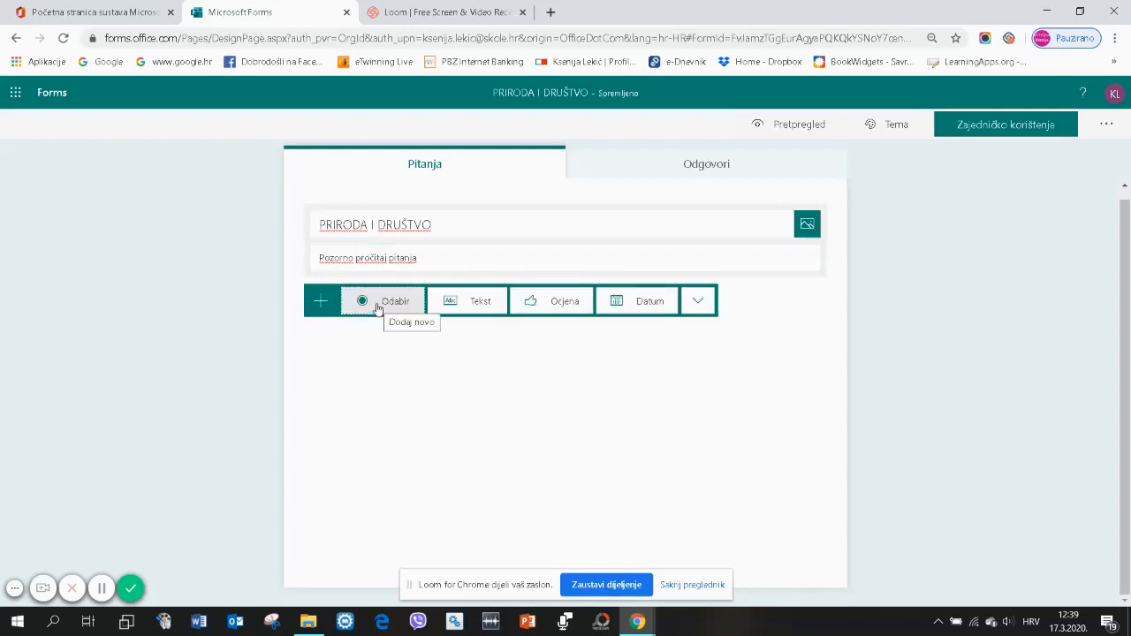
left_click(699, 303)
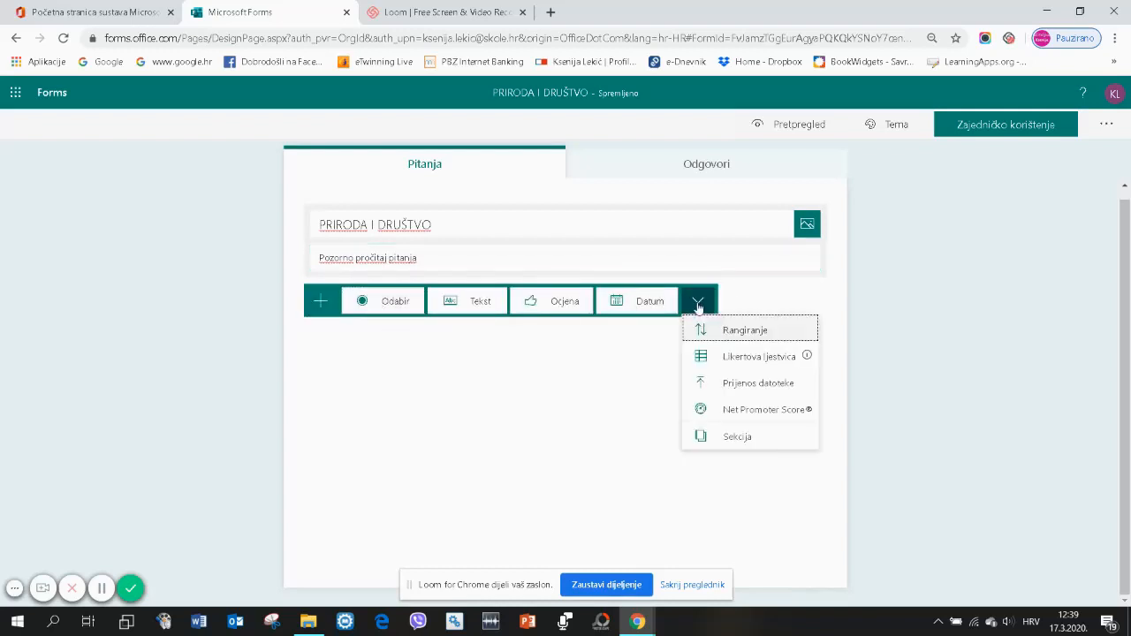
left_click(758, 442)
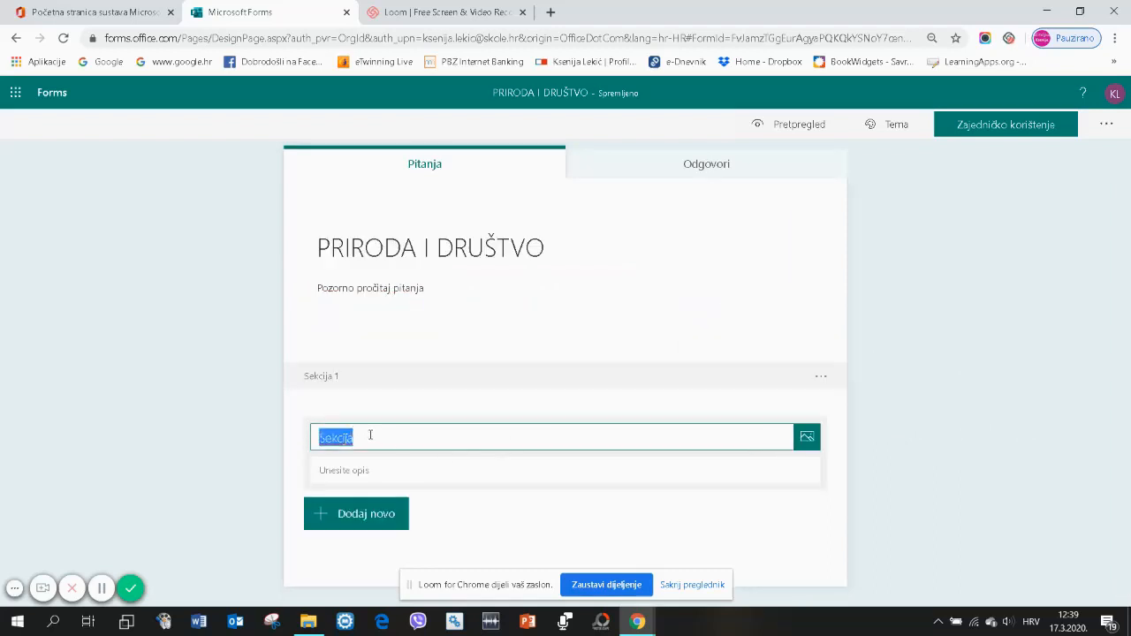
type("Snalaženje u vremenu")
left_click(357, 470)
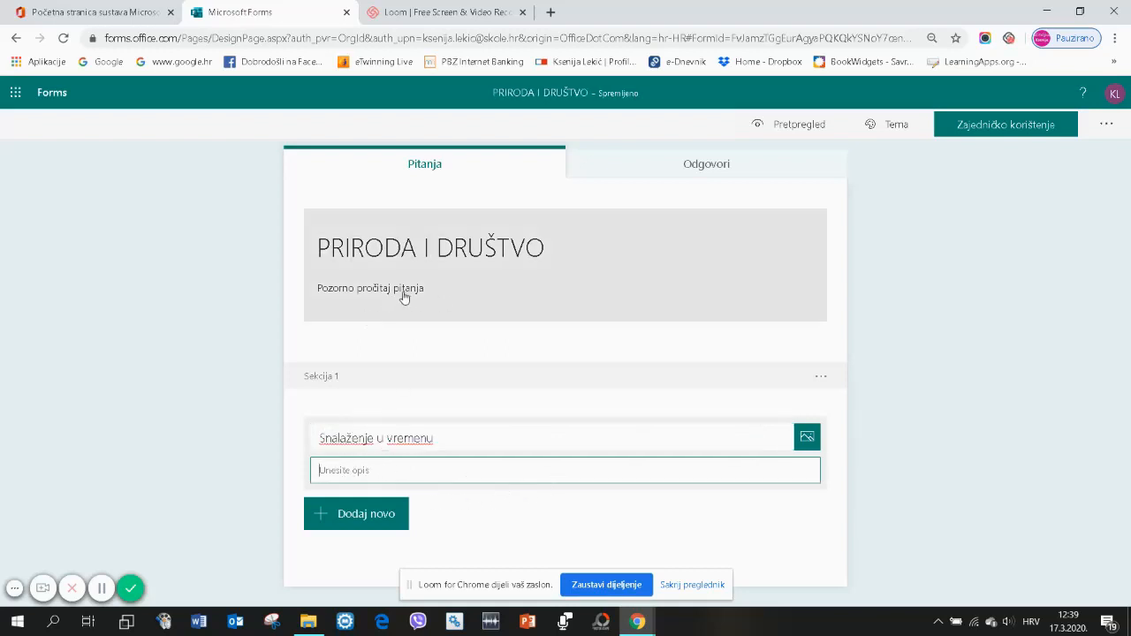
- Add a choice question to the section with the text "Koliko tjedan ima dana?"
left_click(372, 523)
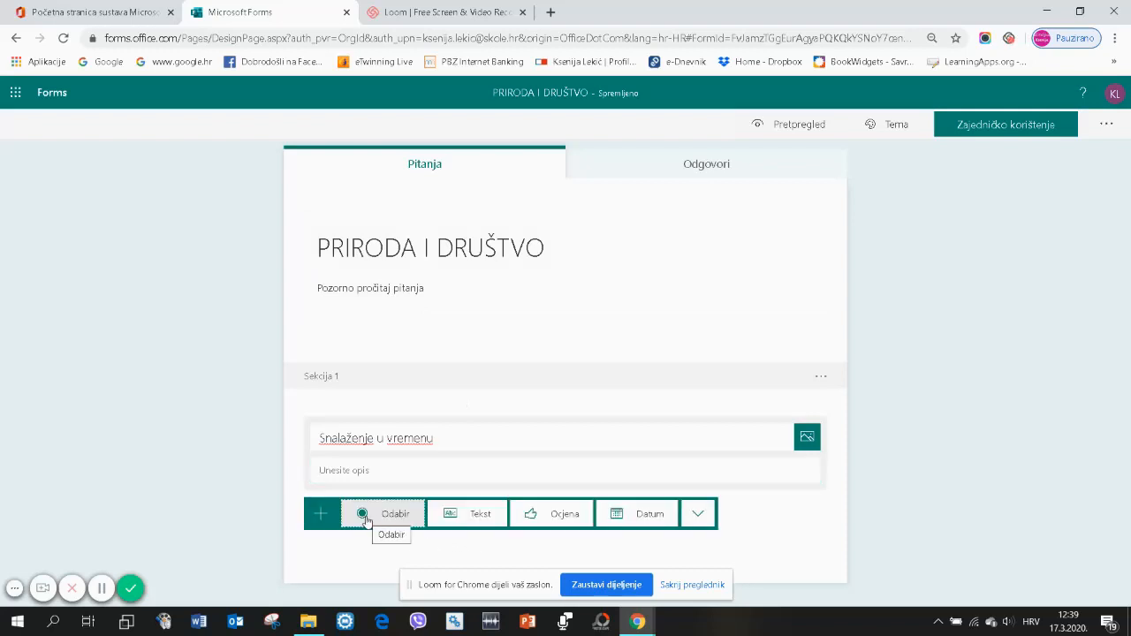
left_click(377, 518)
type("Ko")
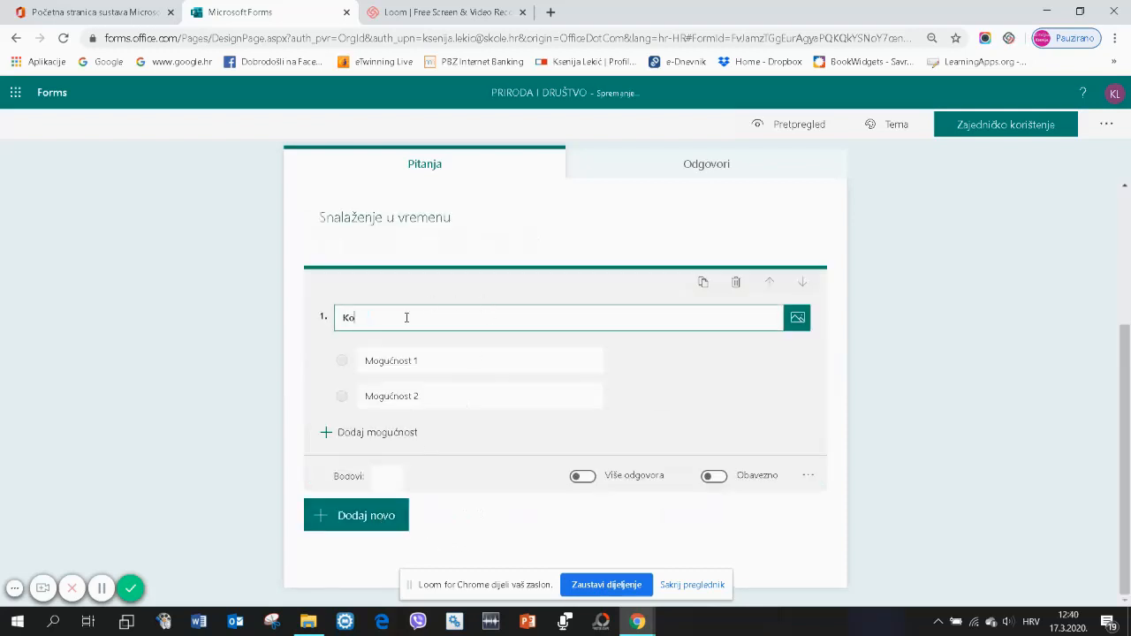
type("liko tjedan ima dana?")
- Give the question about the days in a week the answer options 5, 6 and 7, and make it required
left_click(450, 365)
type("5")
left_click(452, 398)
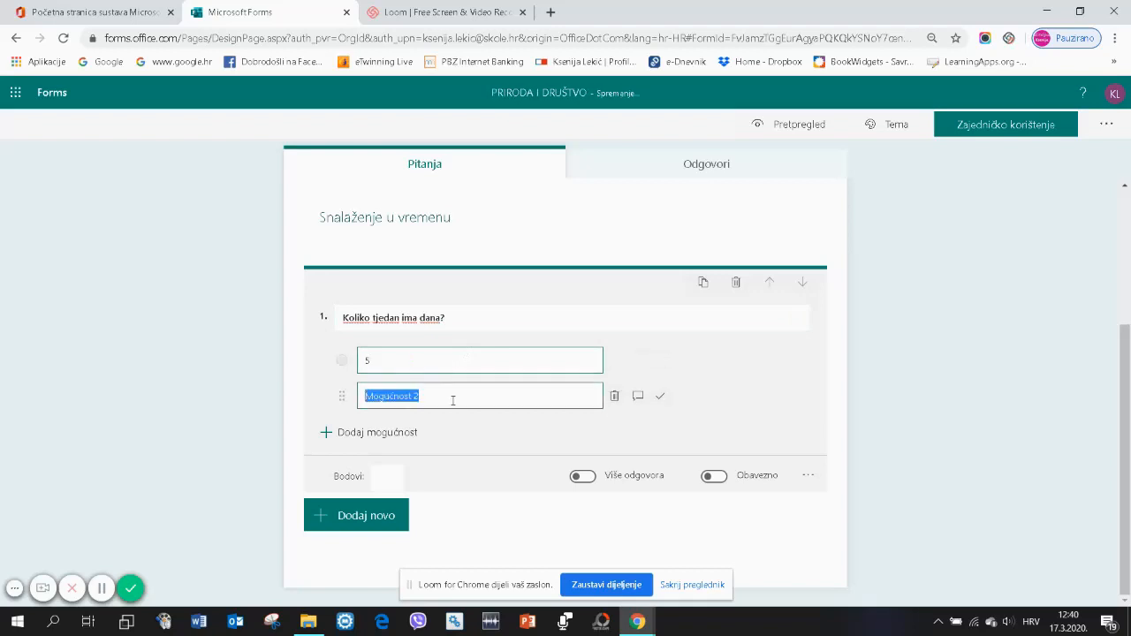
type("6")
left_click(345, 433)
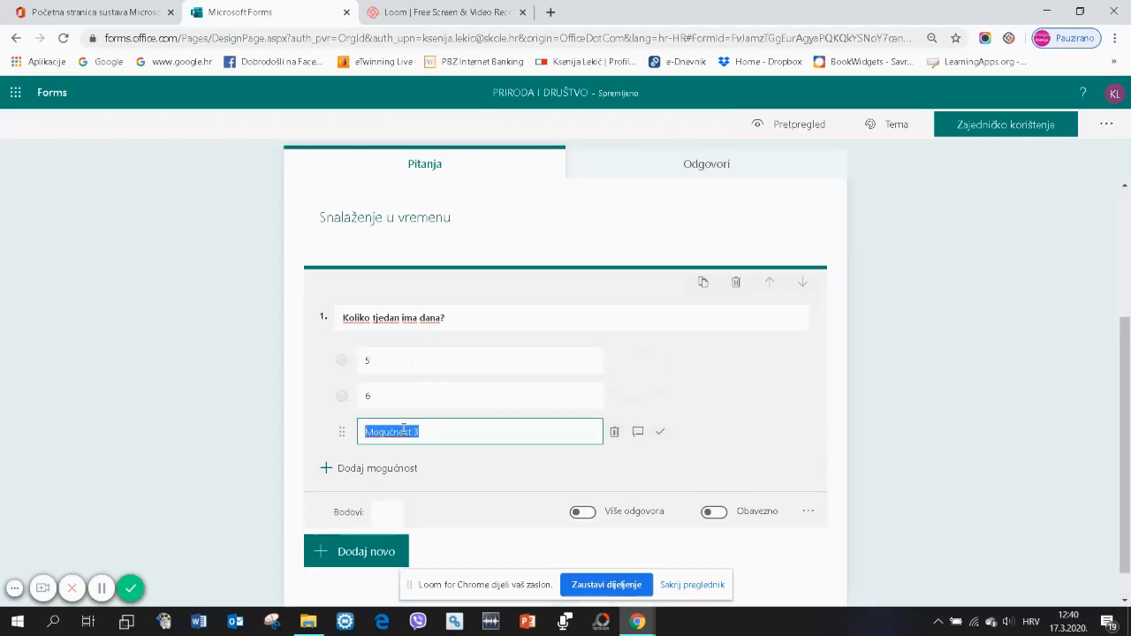
type("7")
left_click(714, 515)
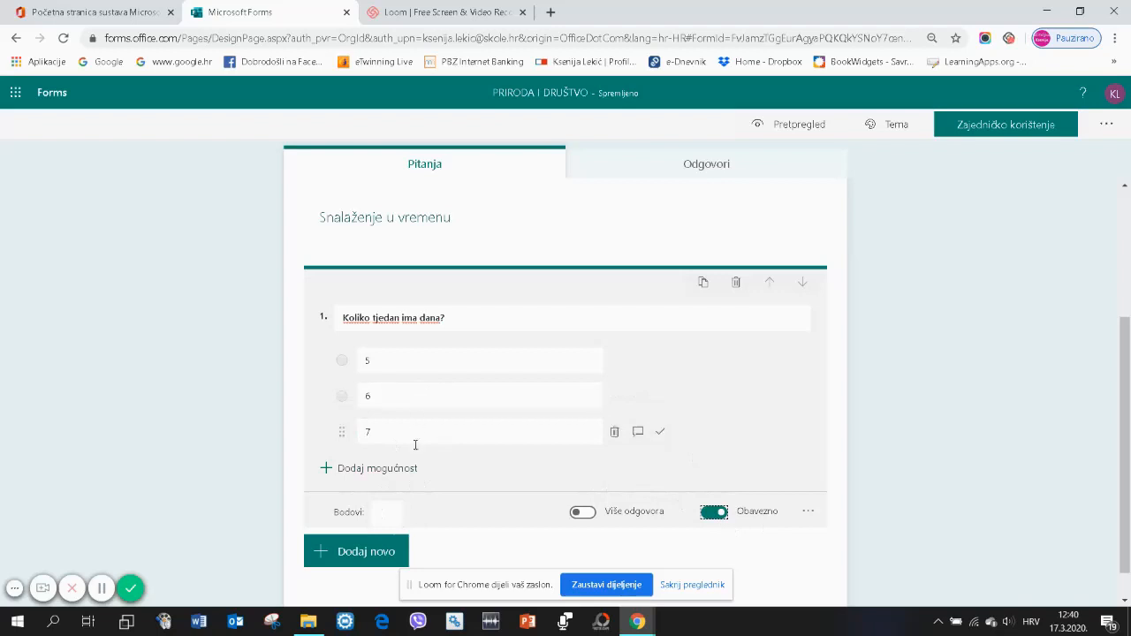
- Set the days-in-a-week question to 1 point and add a second choice question with the text "Koji su neradni dani?"
left_click(389, 513)
type("1")
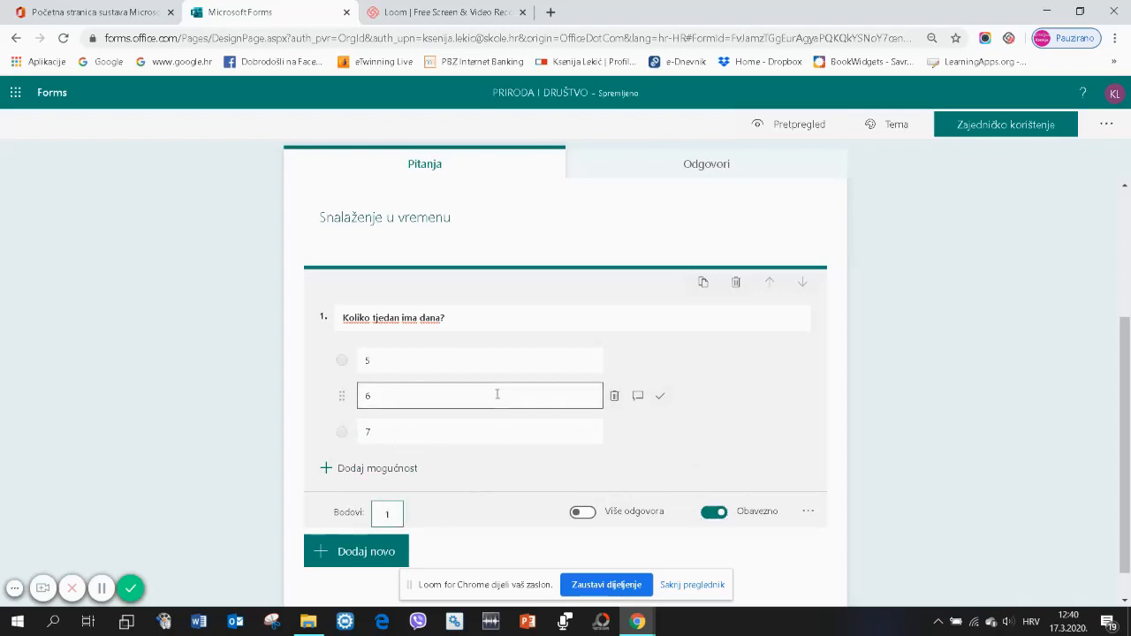
scroll(496, 394, "down", 1)
left_click(360, 522)
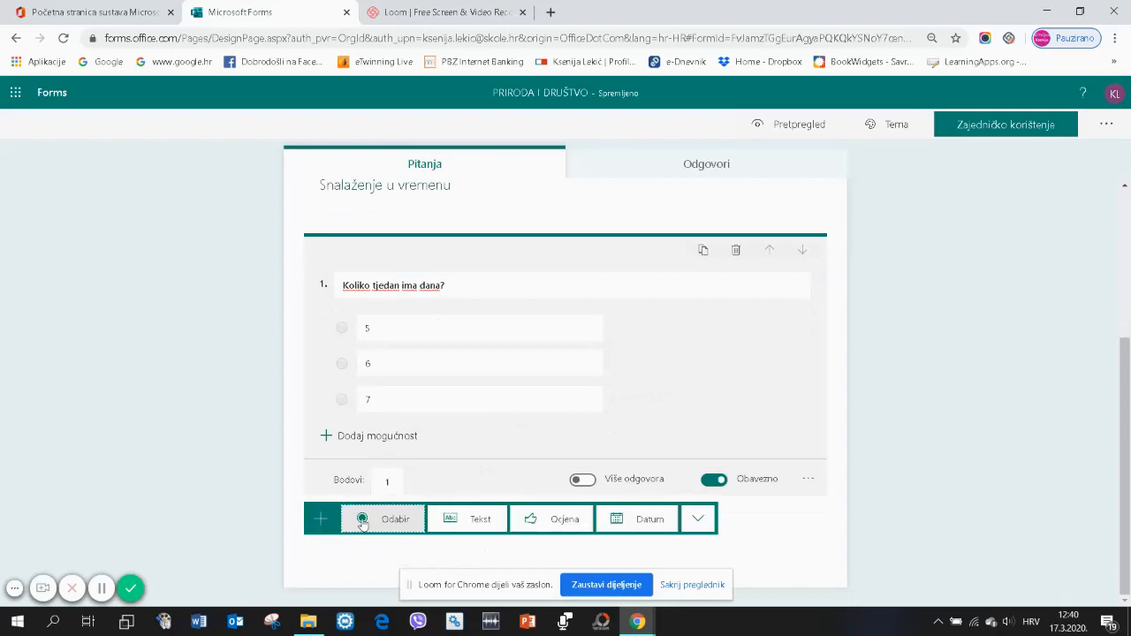
left_click(362, 522)
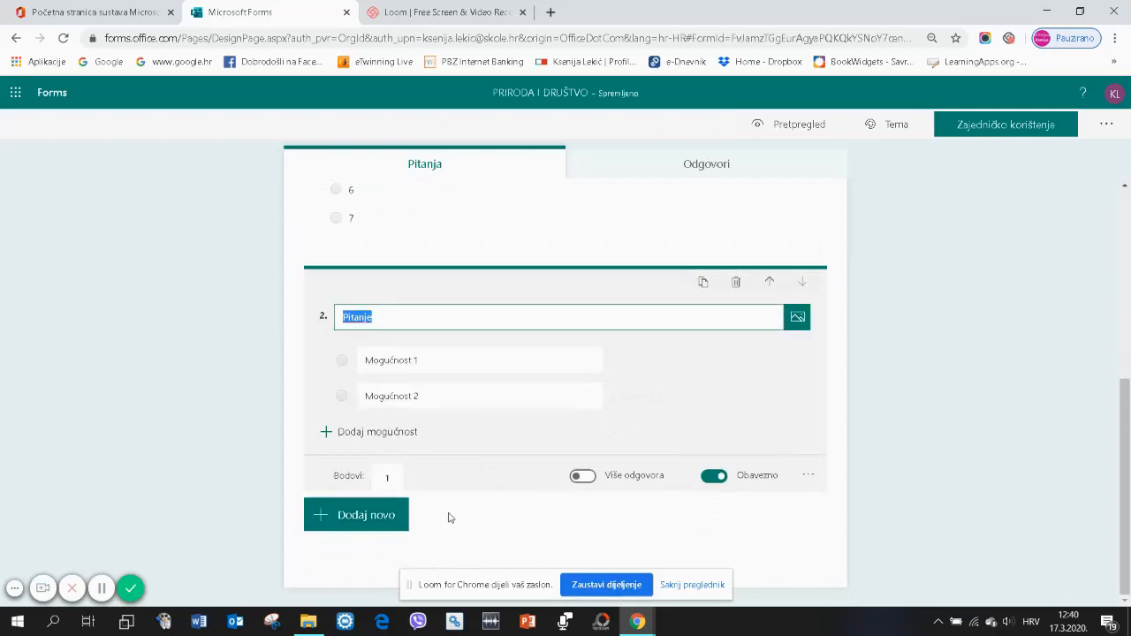
type("Ko")
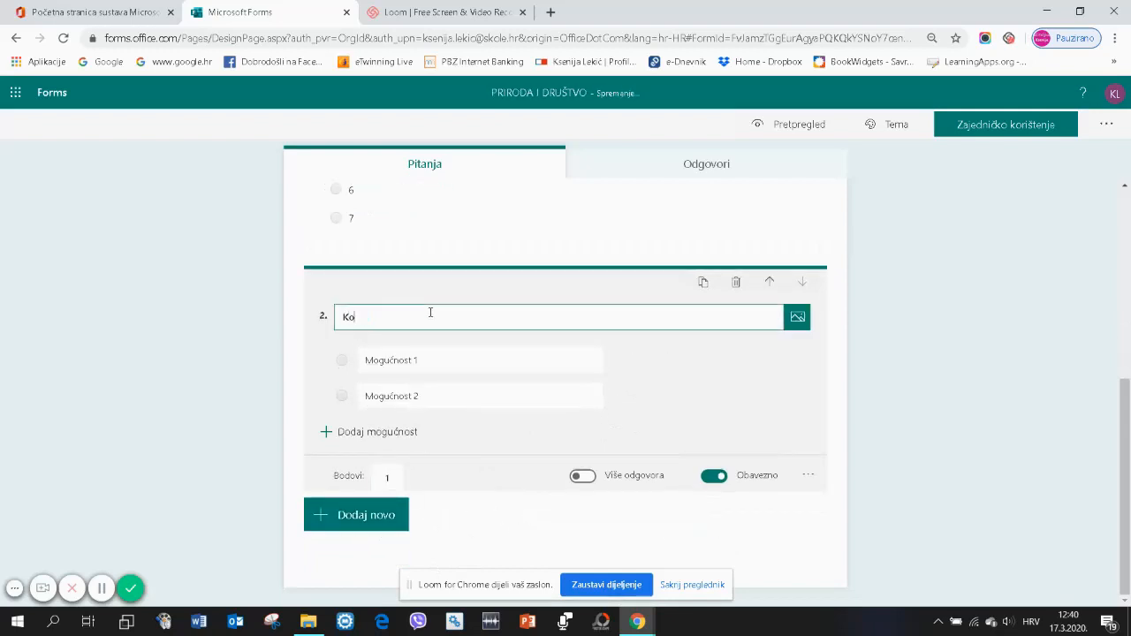
type("ji su neradni dani?")
- Give the question about non-working days the answer options srijeda, subota, ponedjeljak and nedjelja
left_click(416, 366)
type("srije")
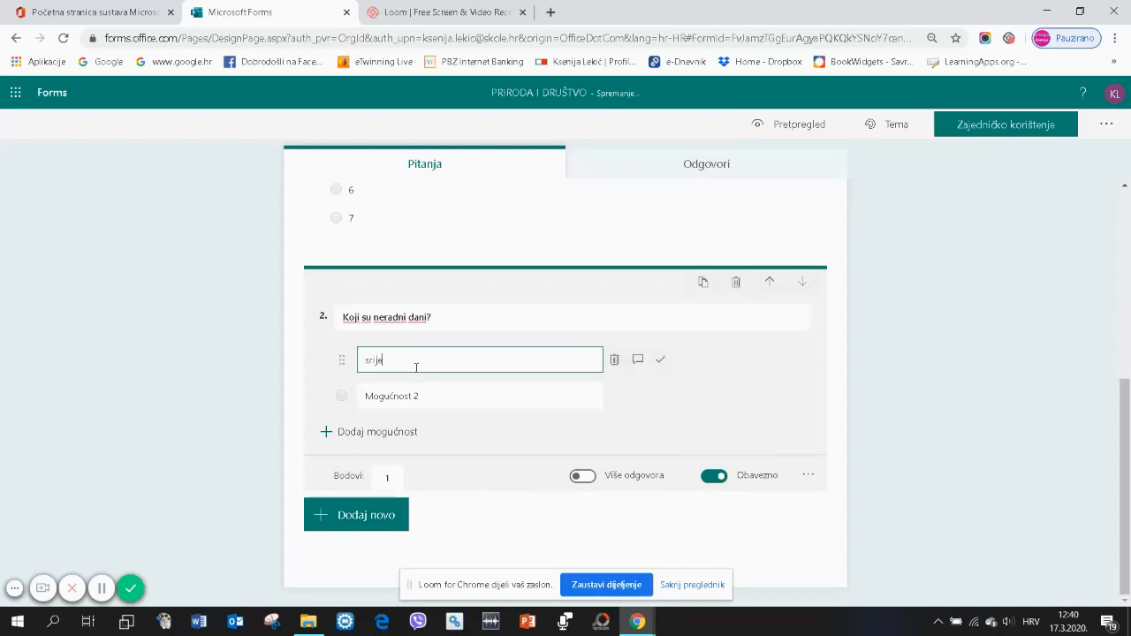
type("da")
left_click(434, 397)
type("subot")
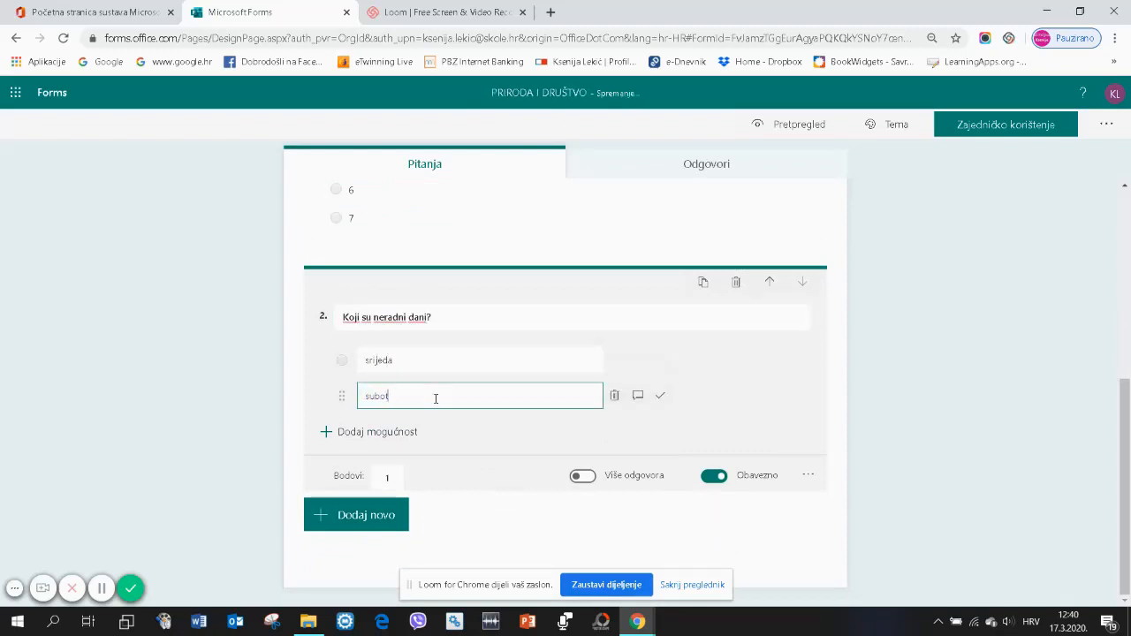
type("a")
left_click(387, 431)
type("ponedjeljak")
left_click(389, 467)
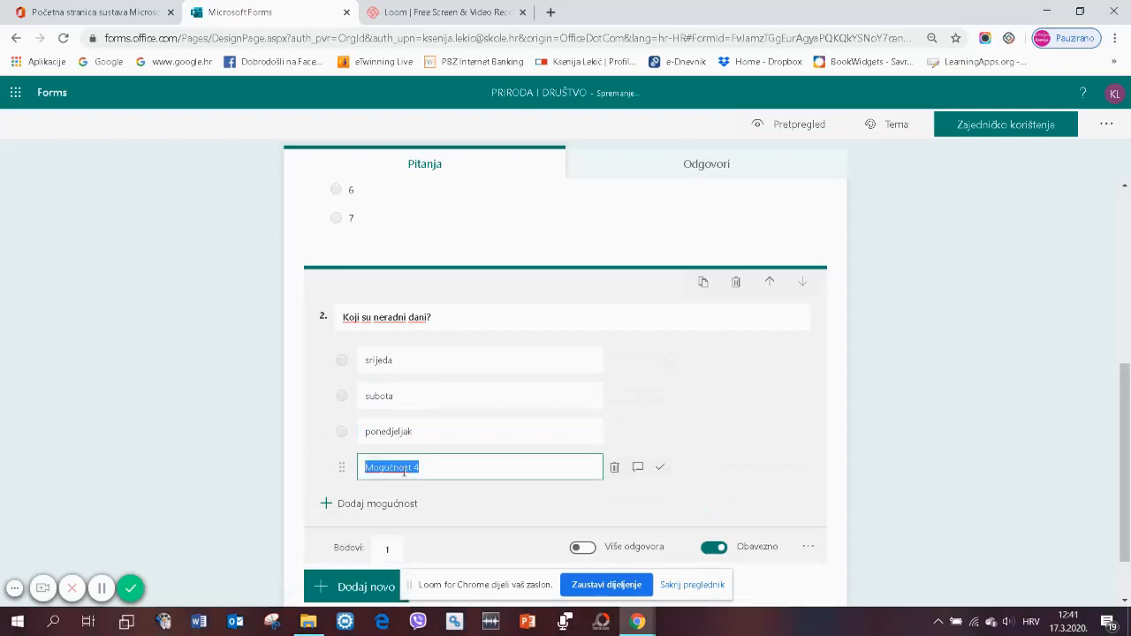
type("nedjelja")
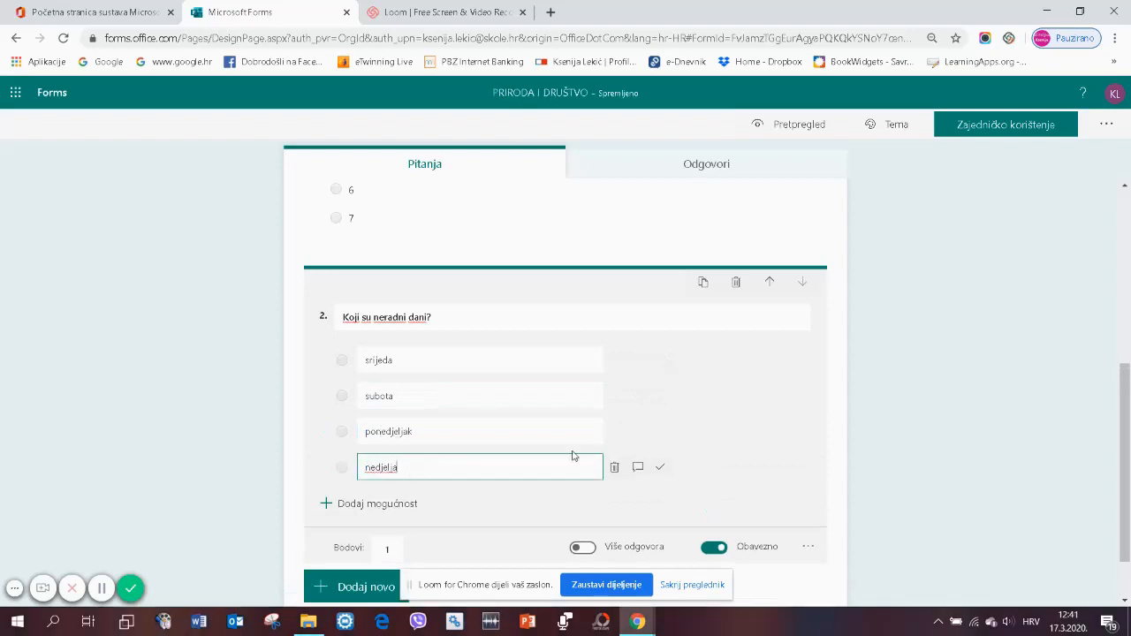
- Allow multiple answers for the question about non-working days and set its score to 2 points
scroll(571, 457, "down", 1)
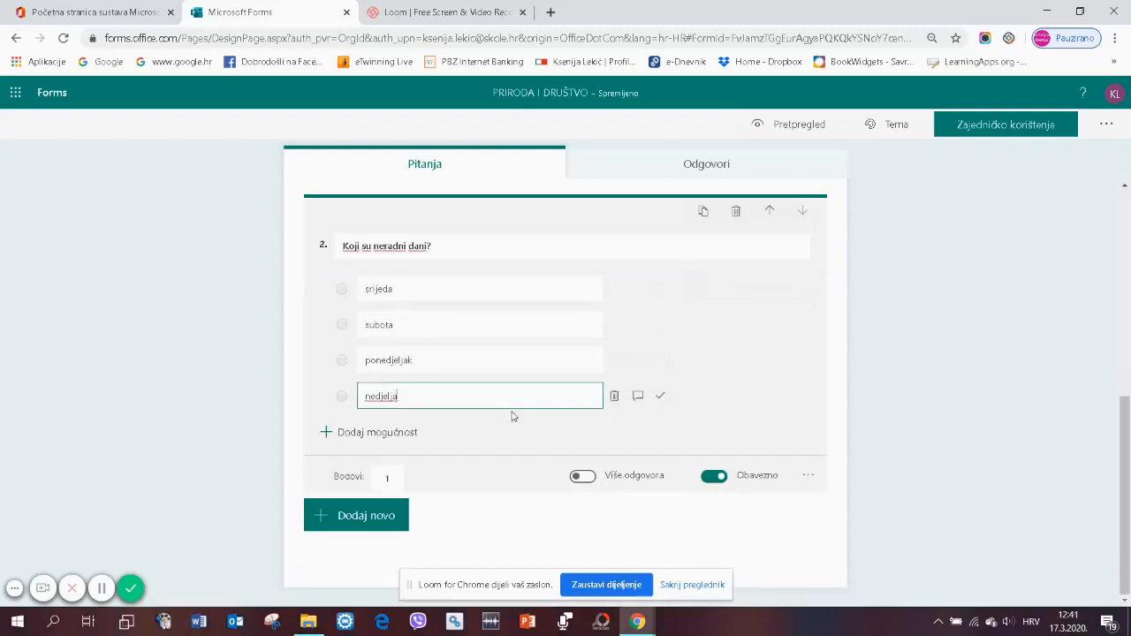
left_click(583, 478)
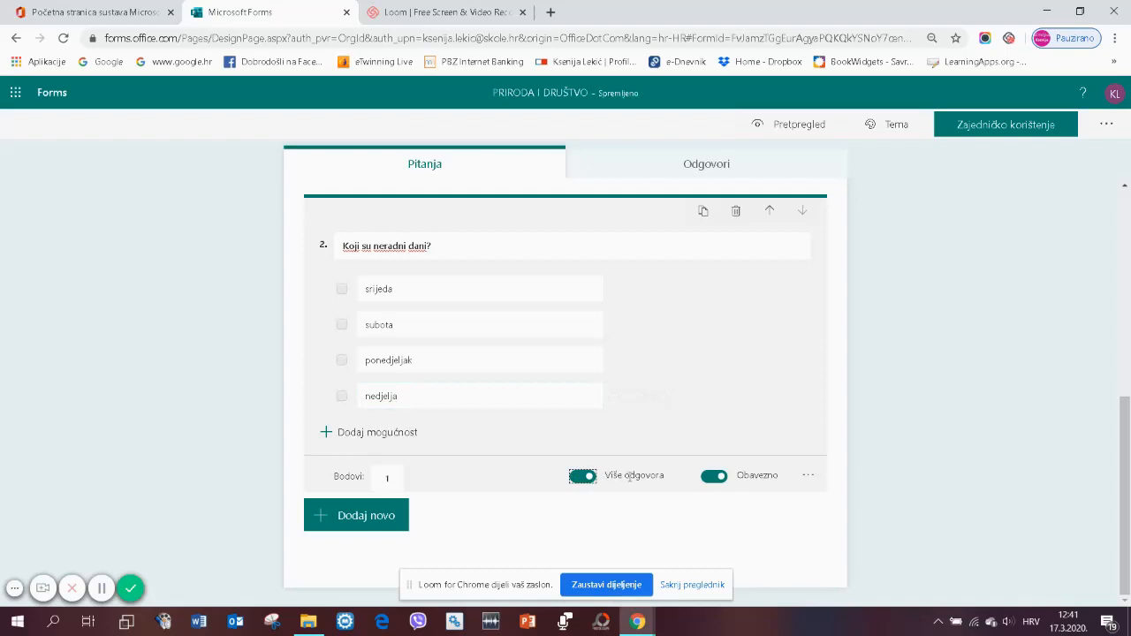
left_click(390, 479)
type("2")
left_click(669, 440)
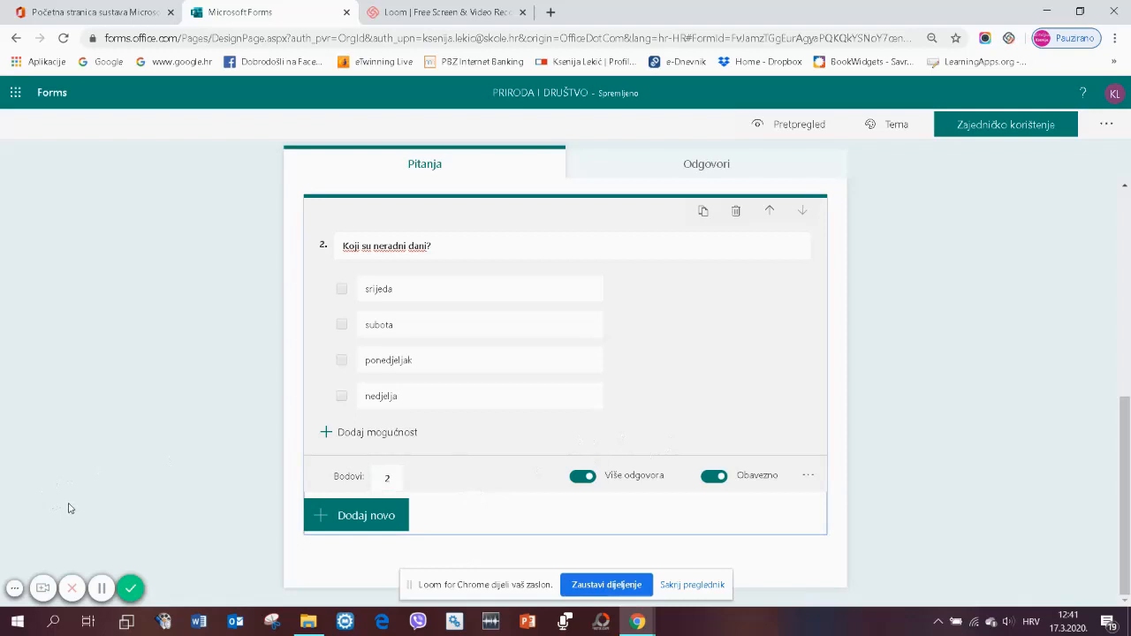
- Mark the option 7 as the correct answer to the question "Koliko tjedan ima dana?"
scroll(445, 426, "up", 3)
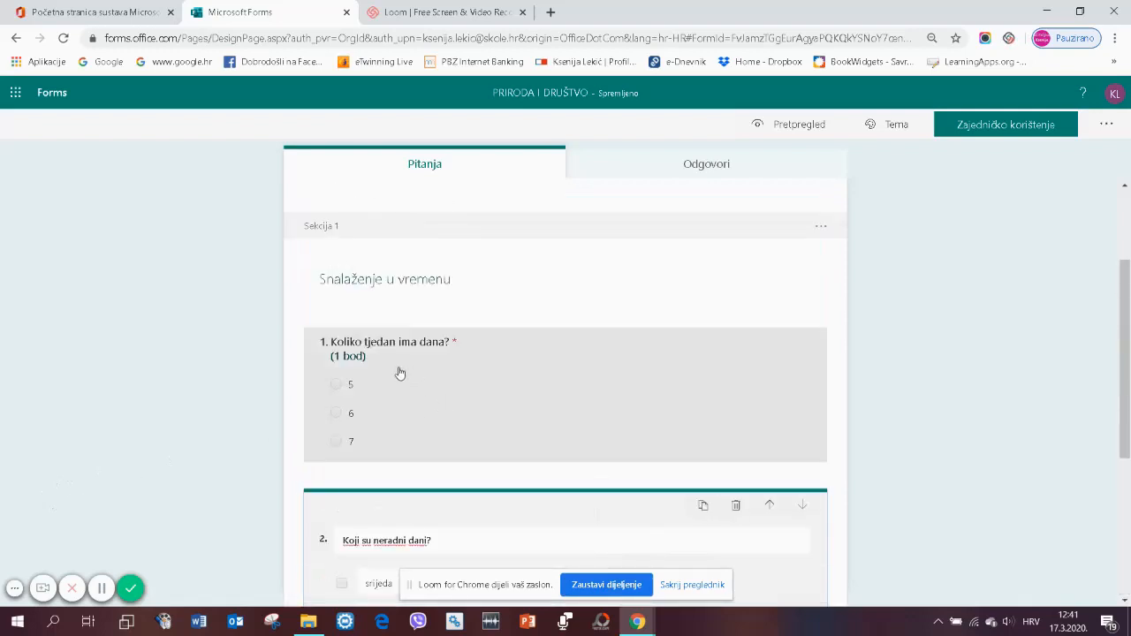
left_click(532, 355)
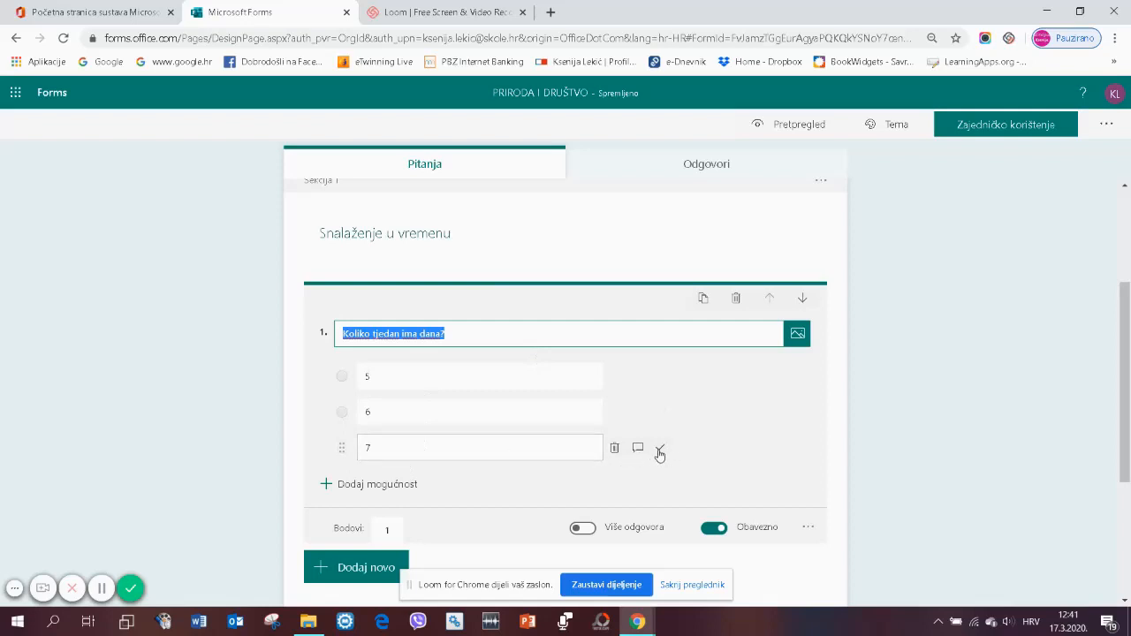
left_click(660, 453)
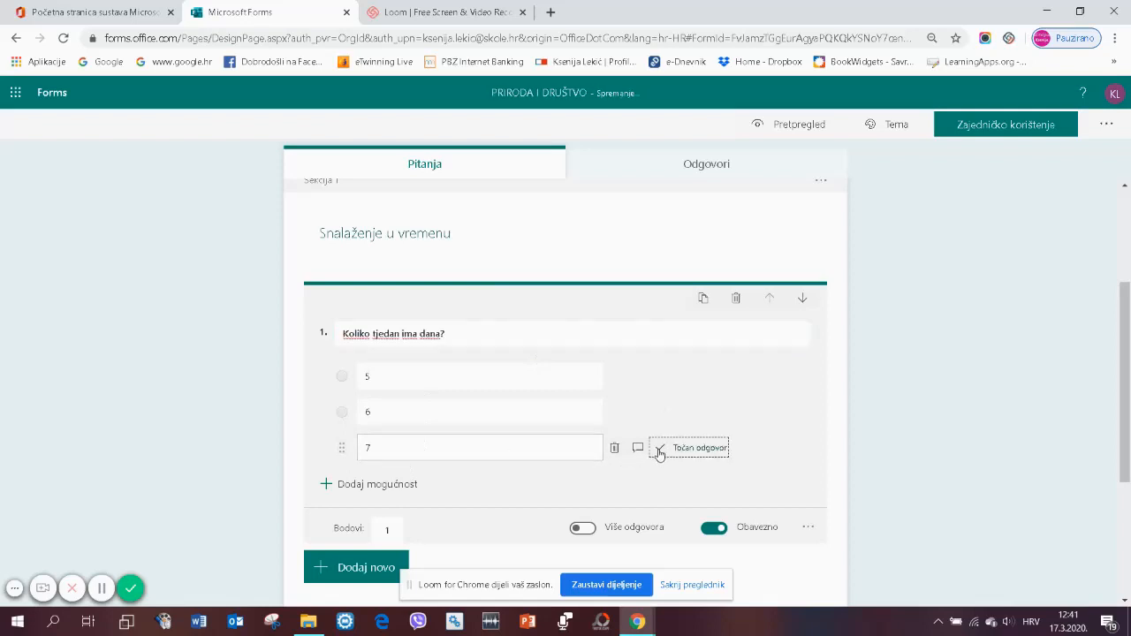
- Mark nedjelja and subota as the correct answers to the question "Koji su neradni dani?"
scroll(389, 499, "down", 3)
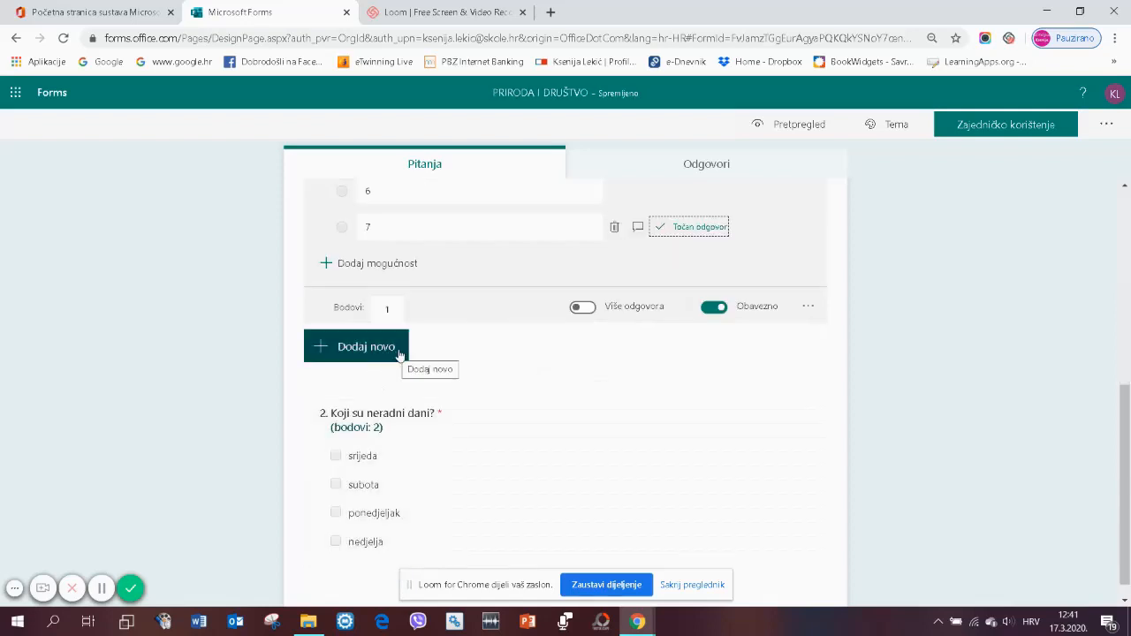
scroll(399, 355, "down", 1)
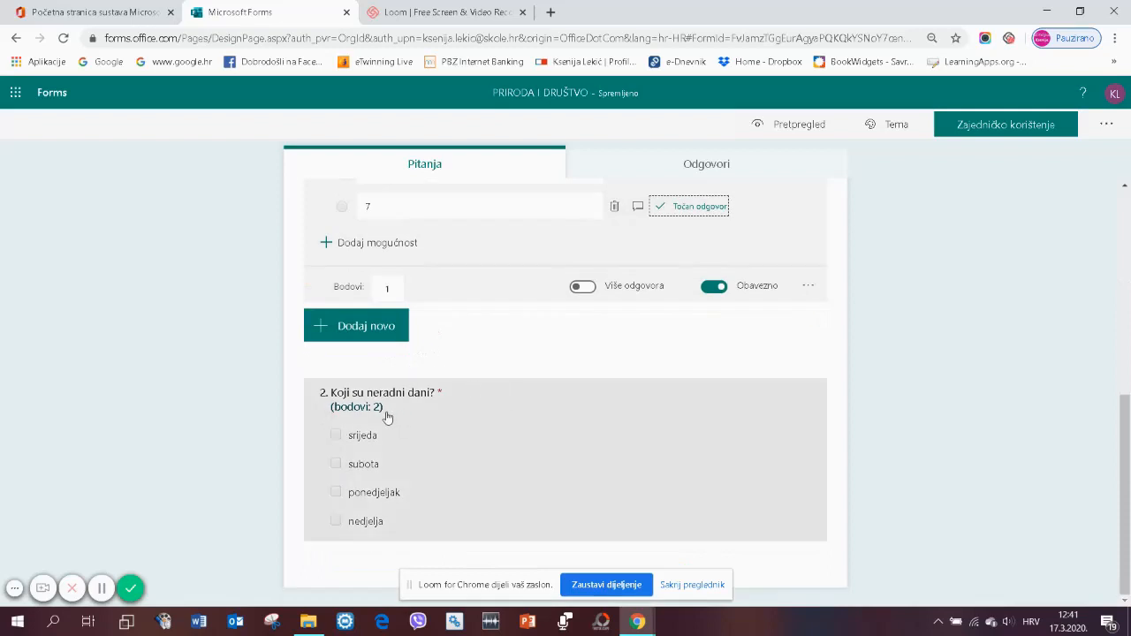
left_click(437, 533)
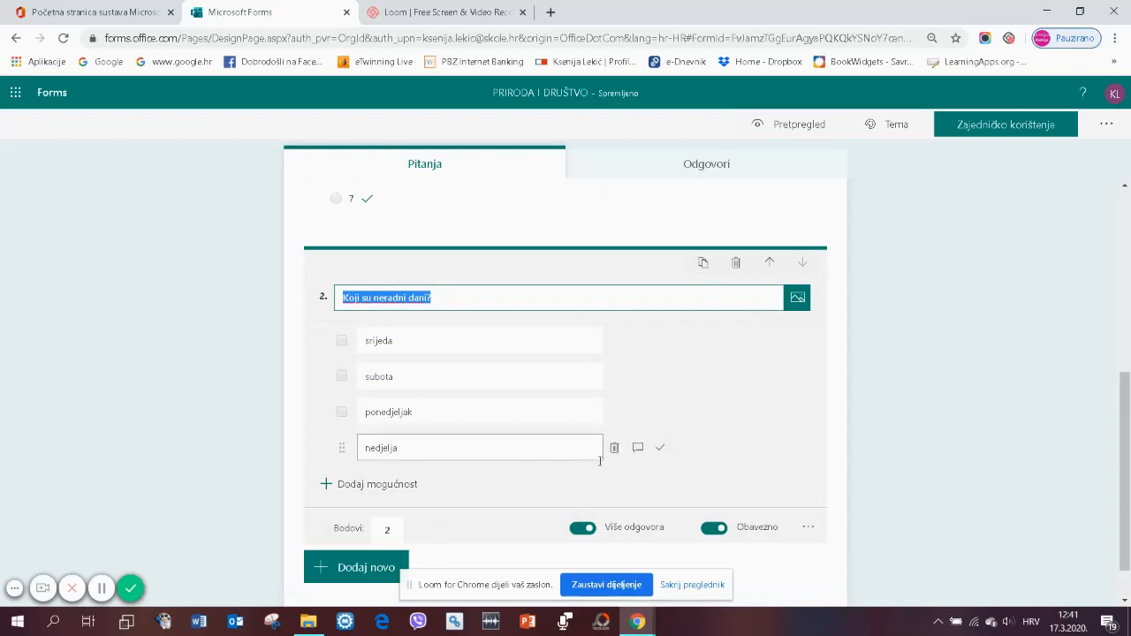
left_click(659, 448)
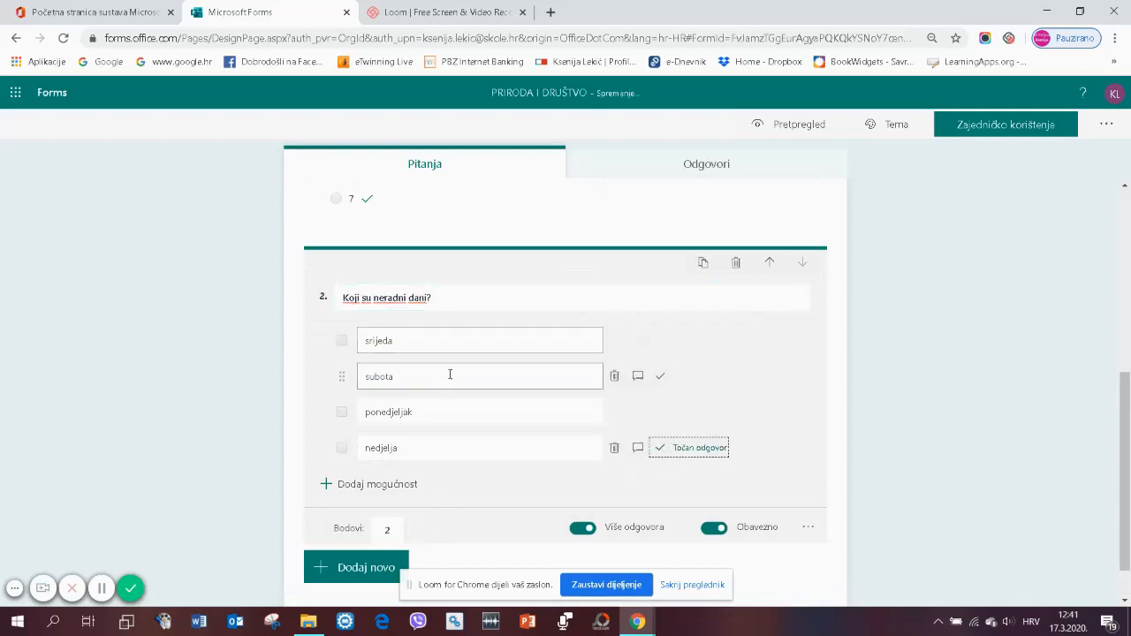
left_click(660, 377)
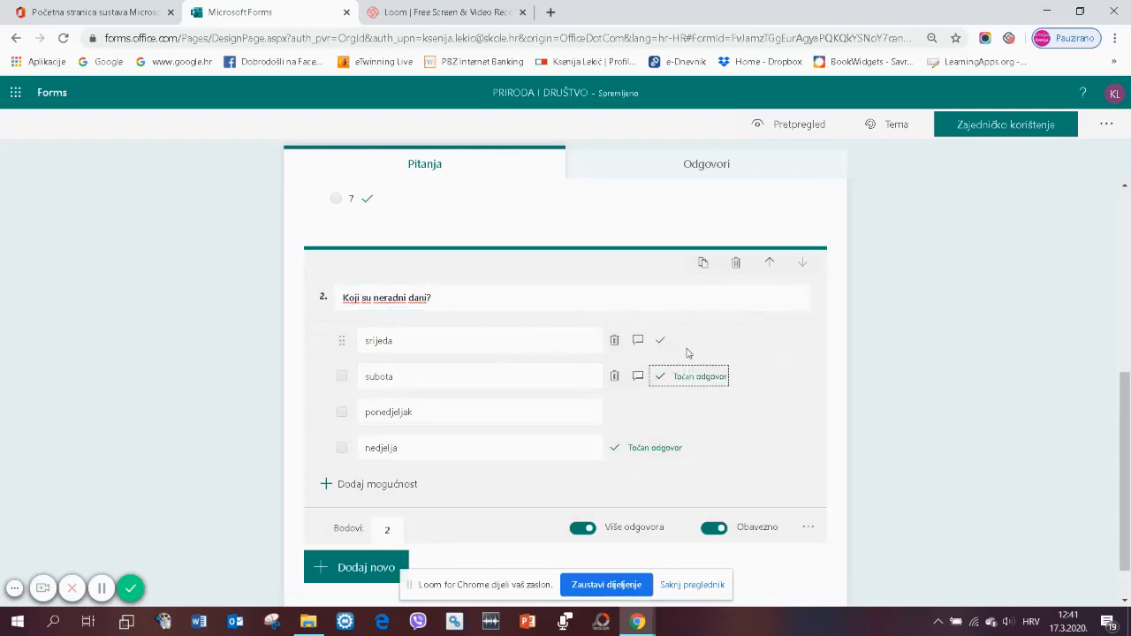
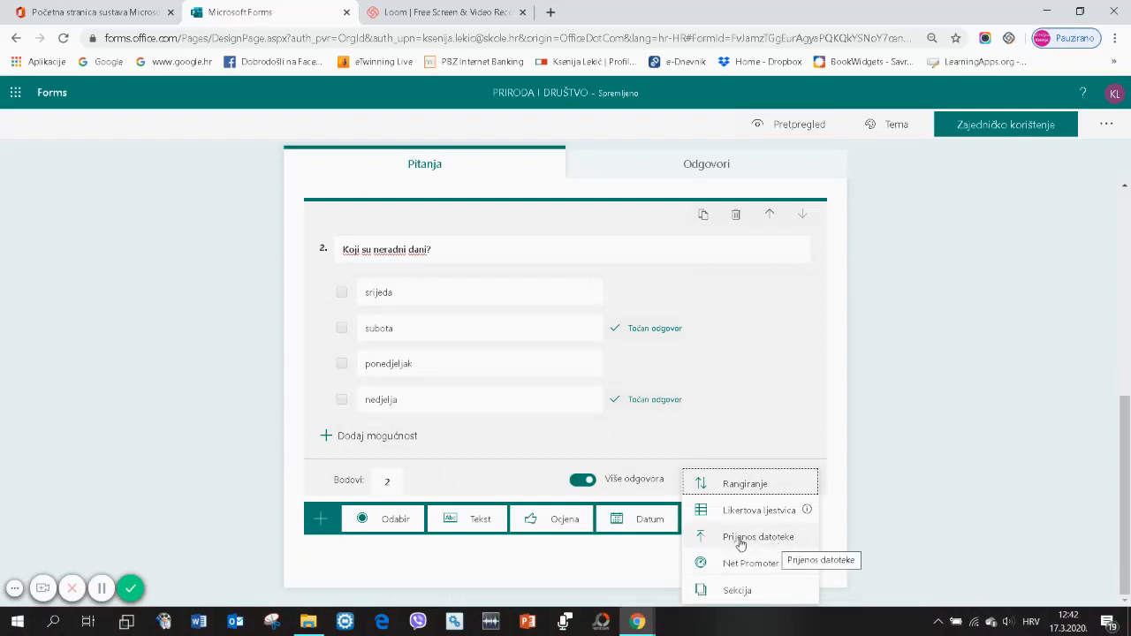
- Add a text question reading "Upiši samo broj:" with "Koliko dana ima prijestupna godina?" on a second line
left_click(455, 519)
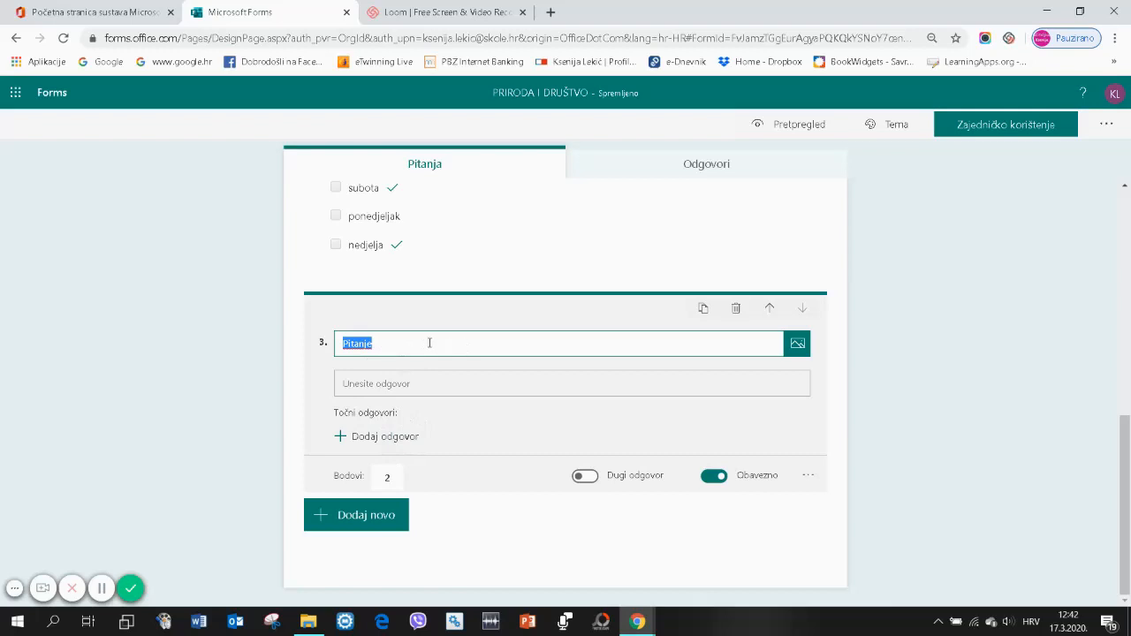
left_click(429, 345)
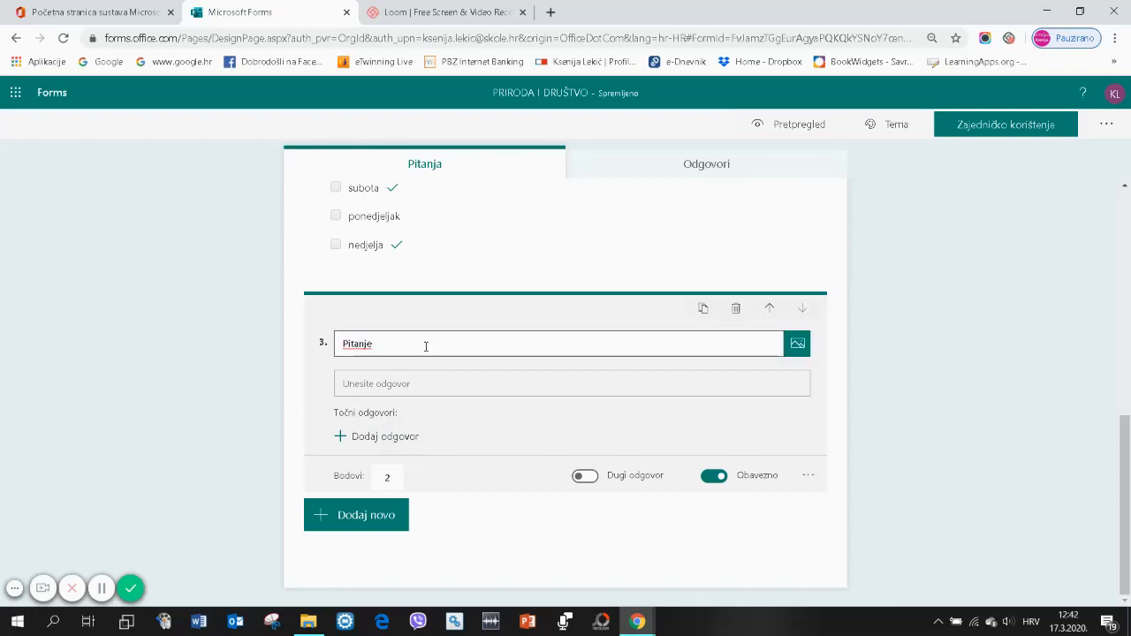
key("BackSpace")
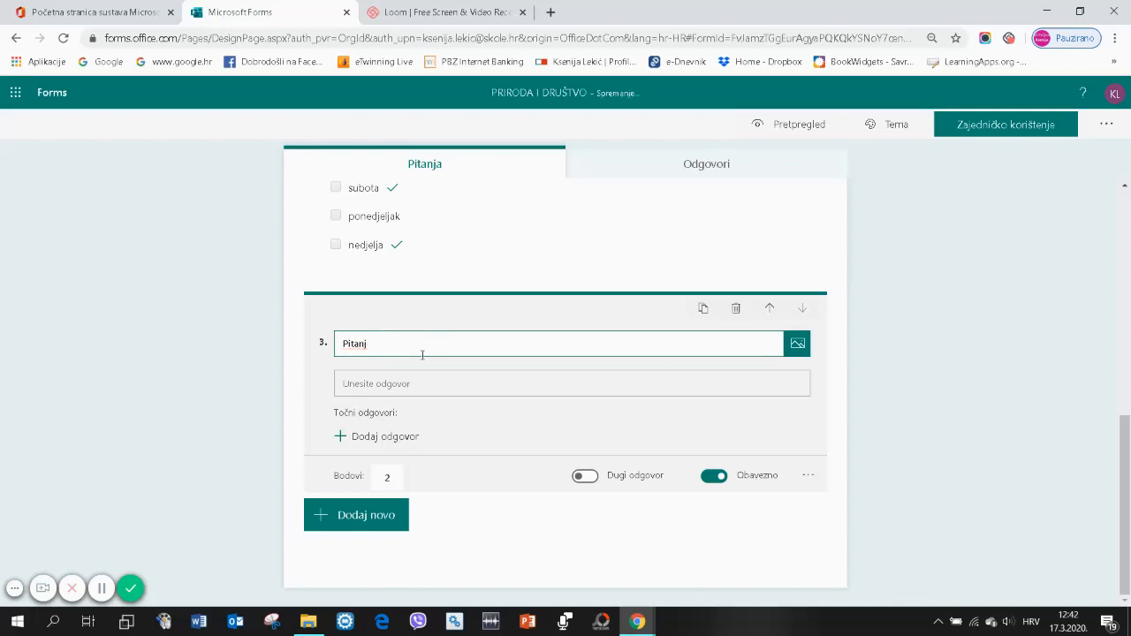
key("BackSpace")
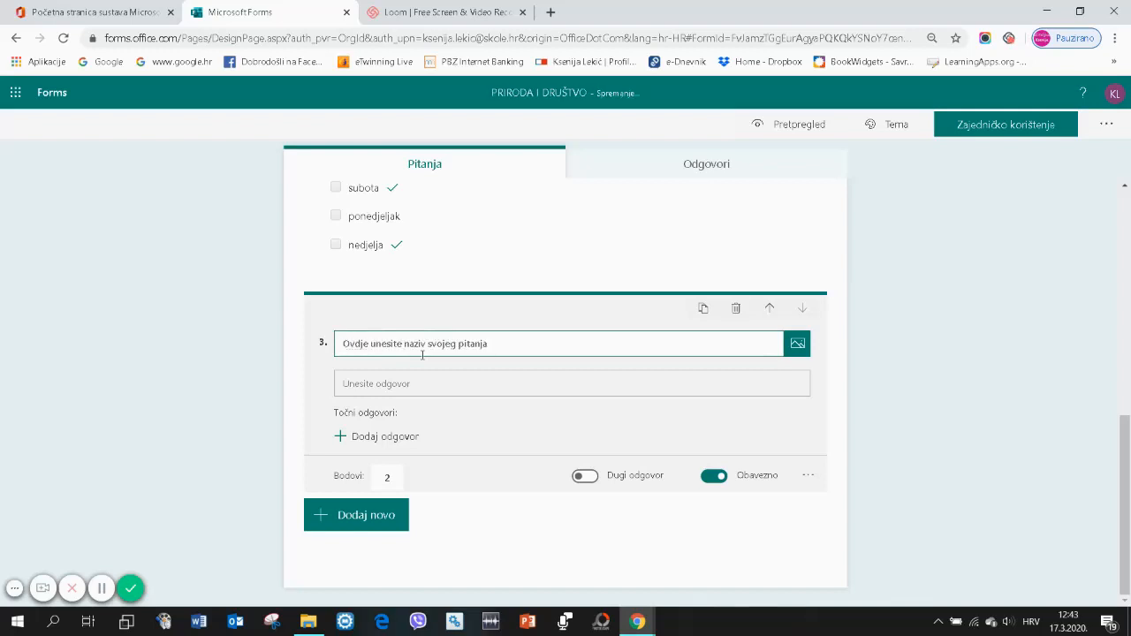
type("Upiši samo broj:")
key("Return")
type("Ko")
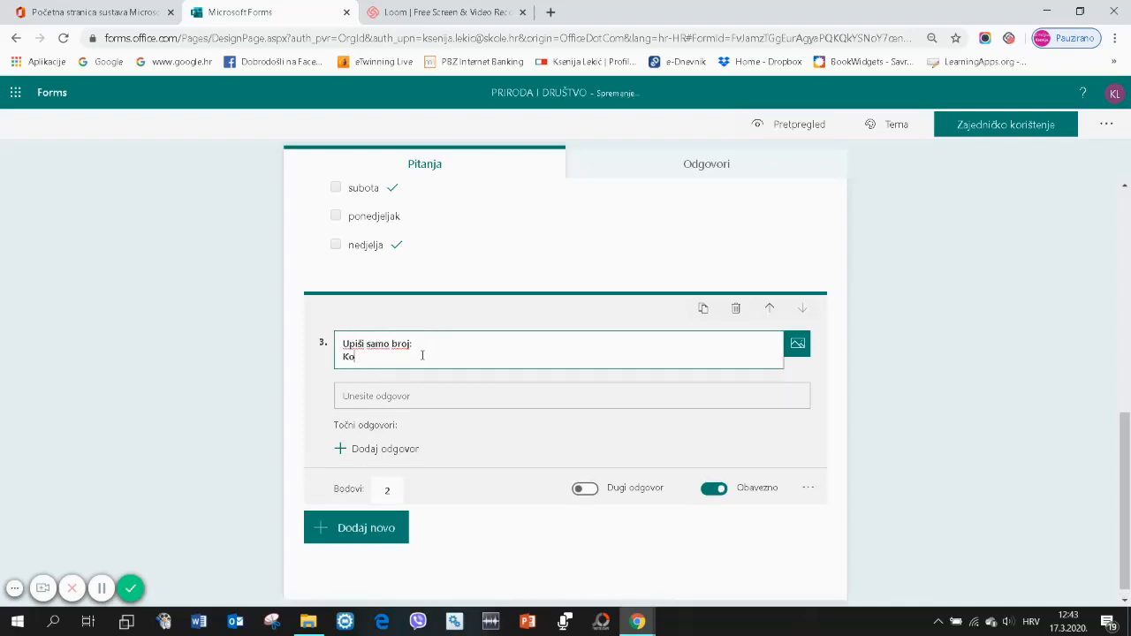
type("liko dana ima prijestupna godina?")
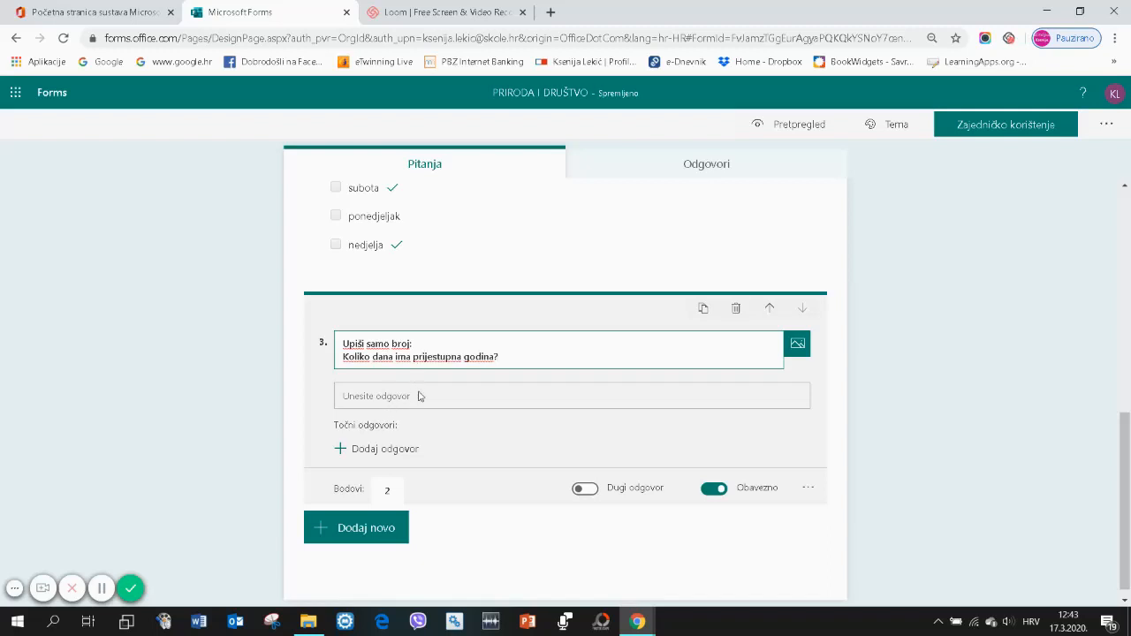
- Add 365 as the correct answer to the leap-year question and set its score to 1 point
left_click(386, 427)
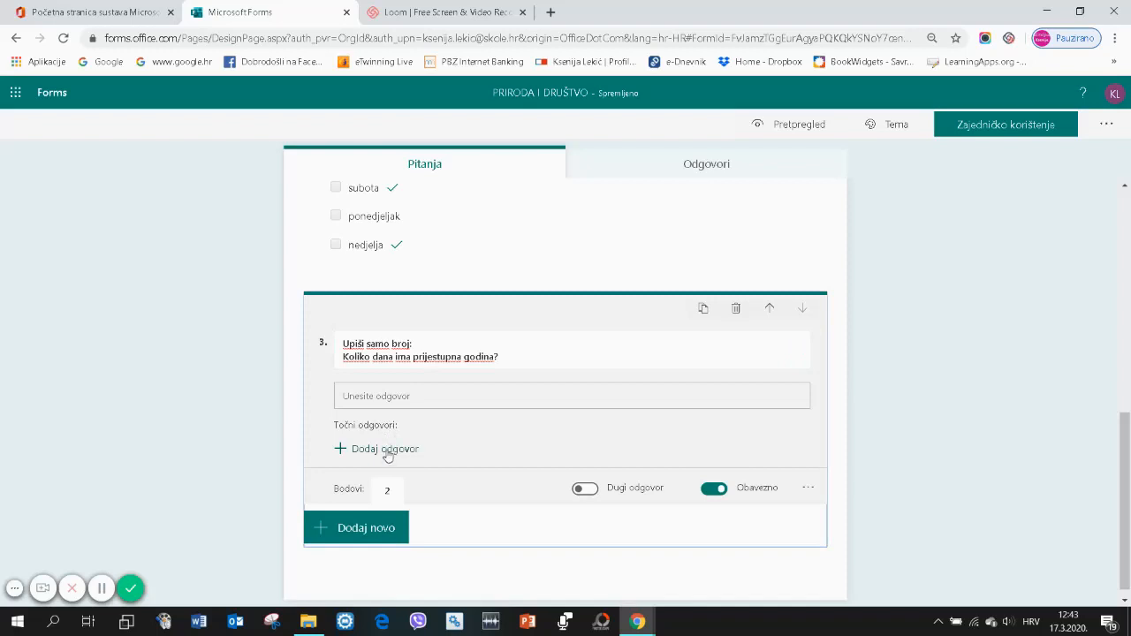
left_click(387, 450)
type("365")
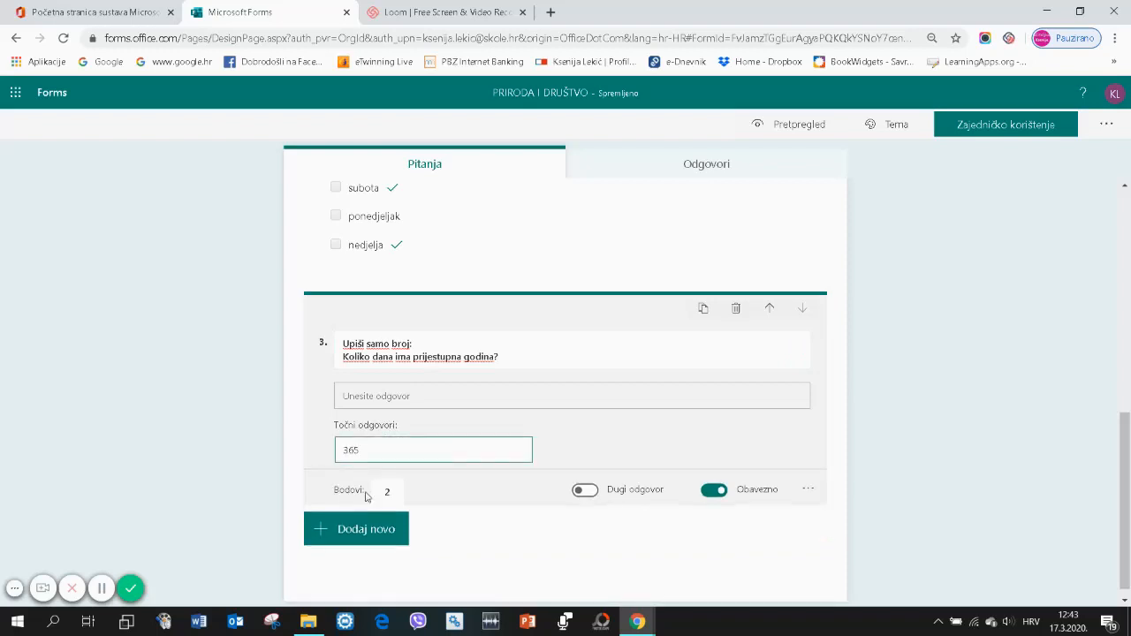
left_click(559, 455)
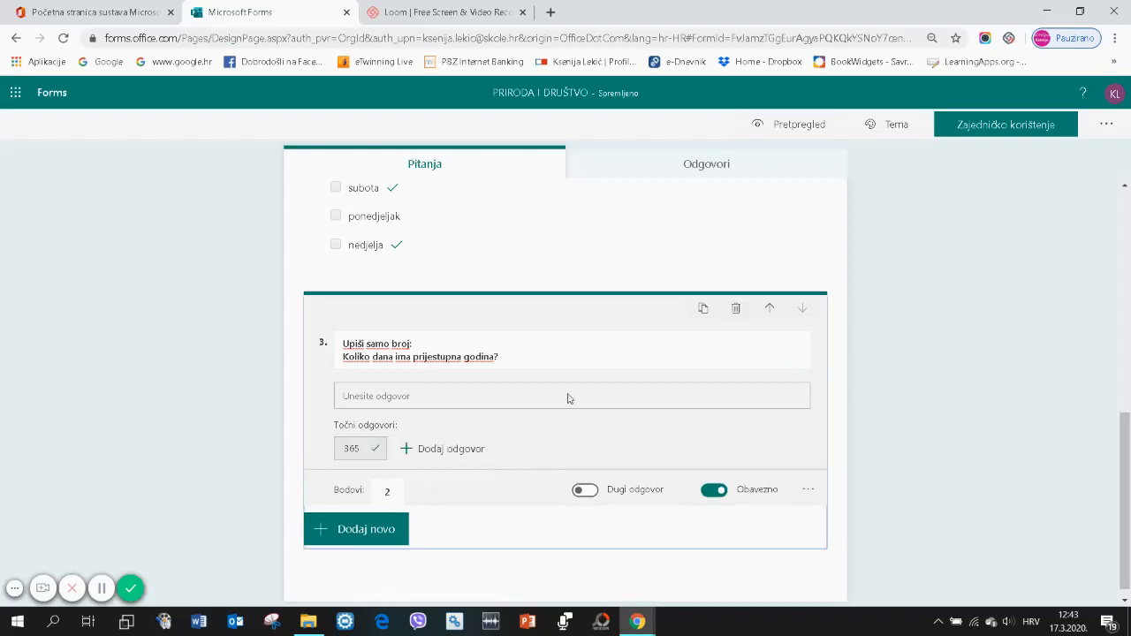
left_click_drag(394, 490, 373, 492)
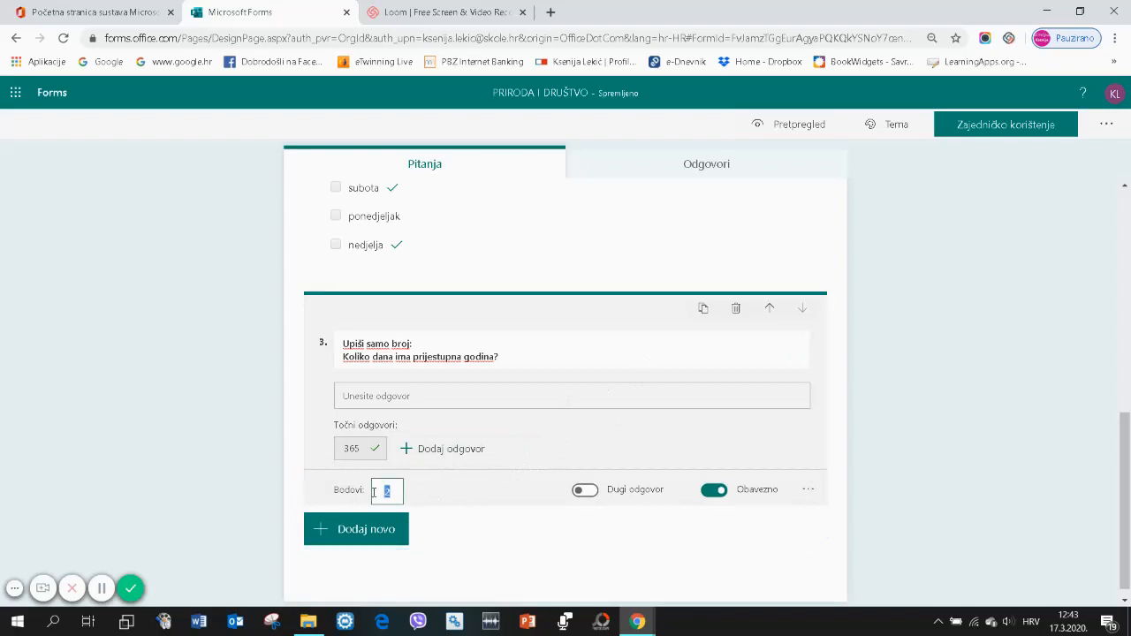
type("1")
- Add a second section after the leap-year question and title it "Snalaženje u prostoru"
scroll(758, 384, "up", 7)
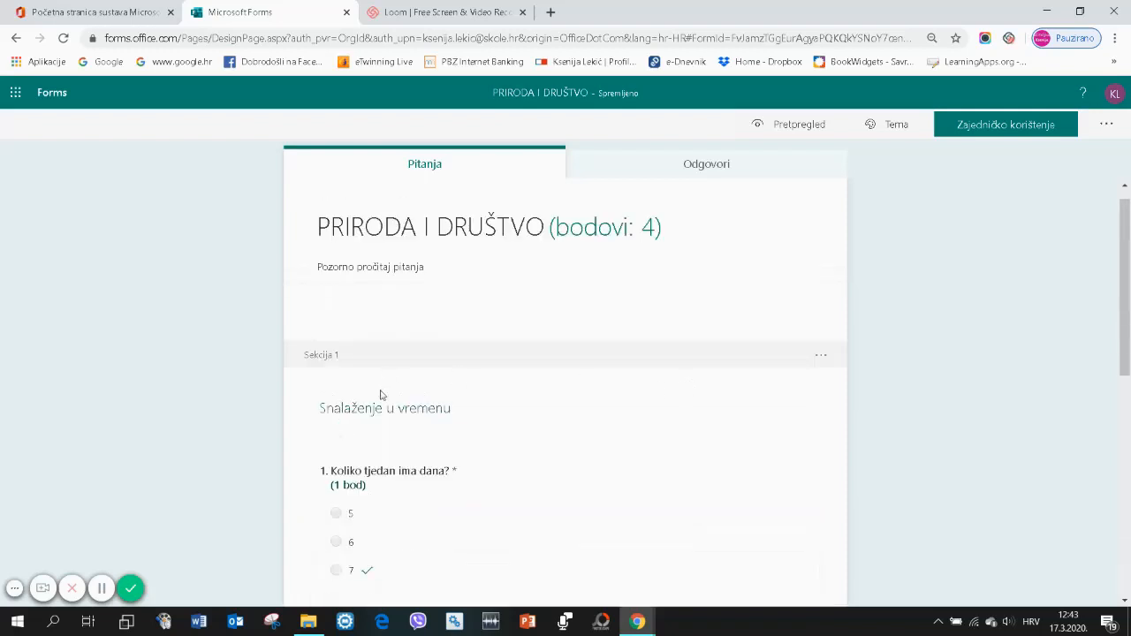
scroll(397, 417, "down", 7)
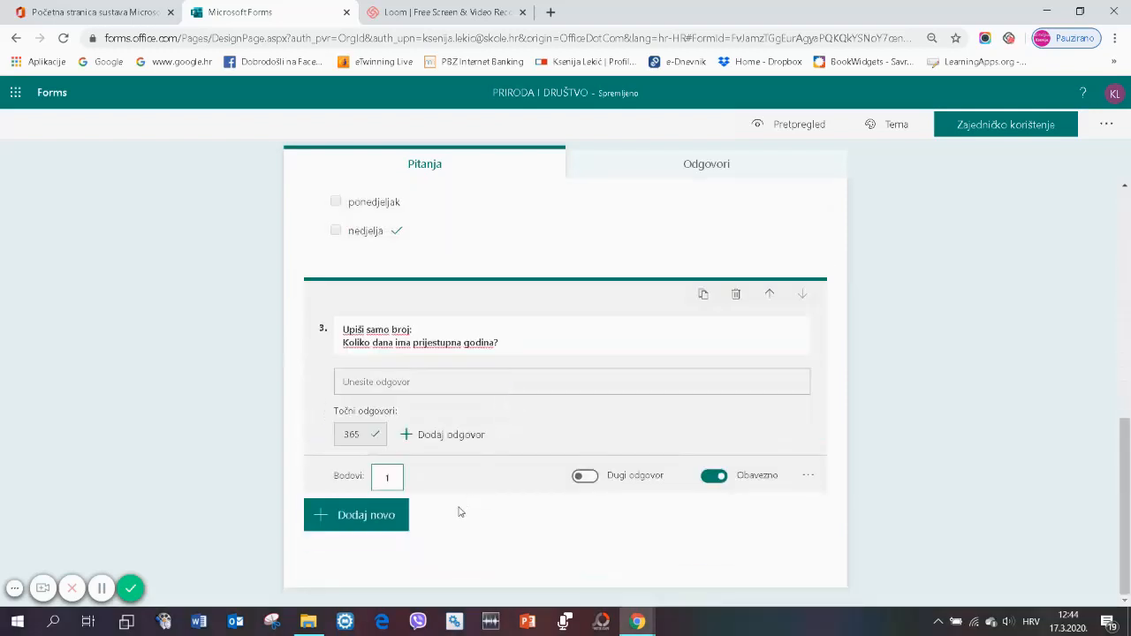
left_click(378, 521)
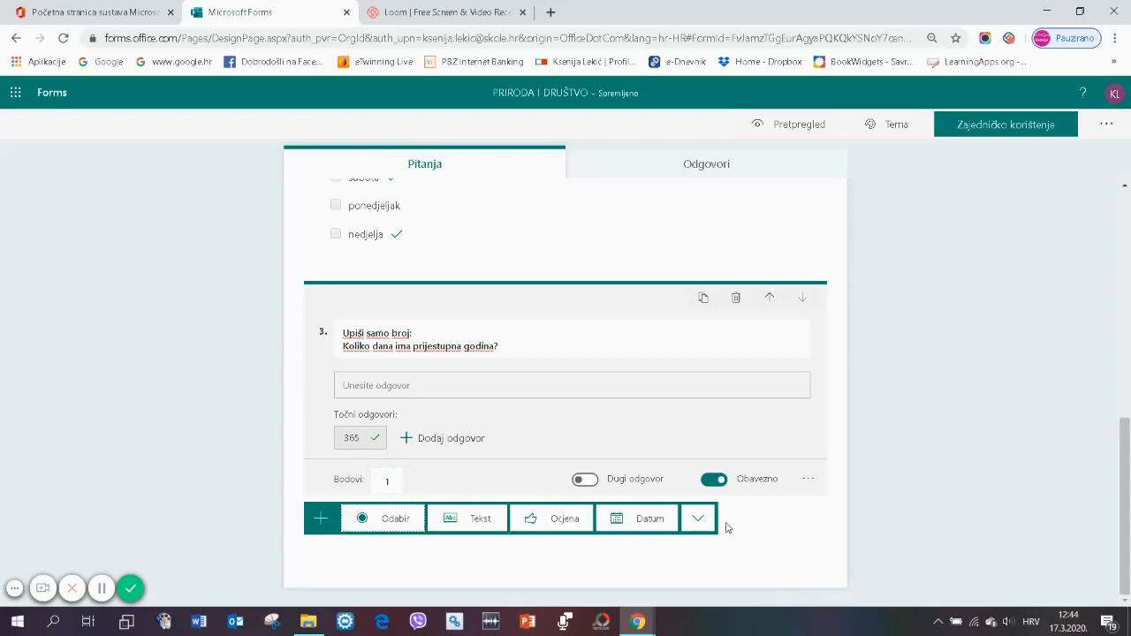
left_click(698, 519)
left_click(716, 588)
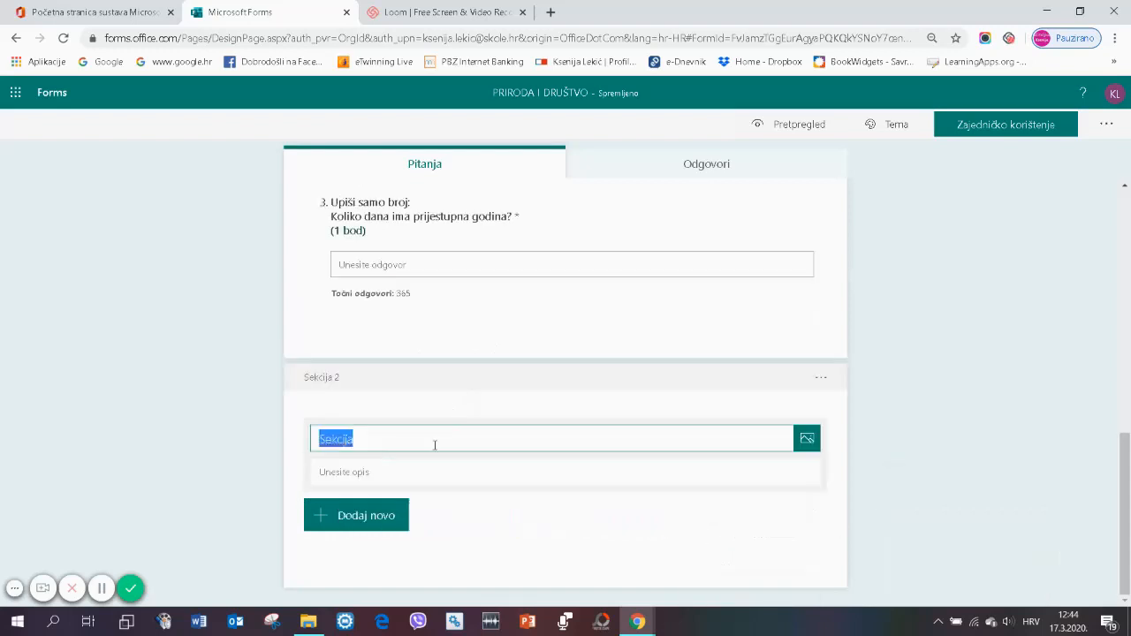
type("S")
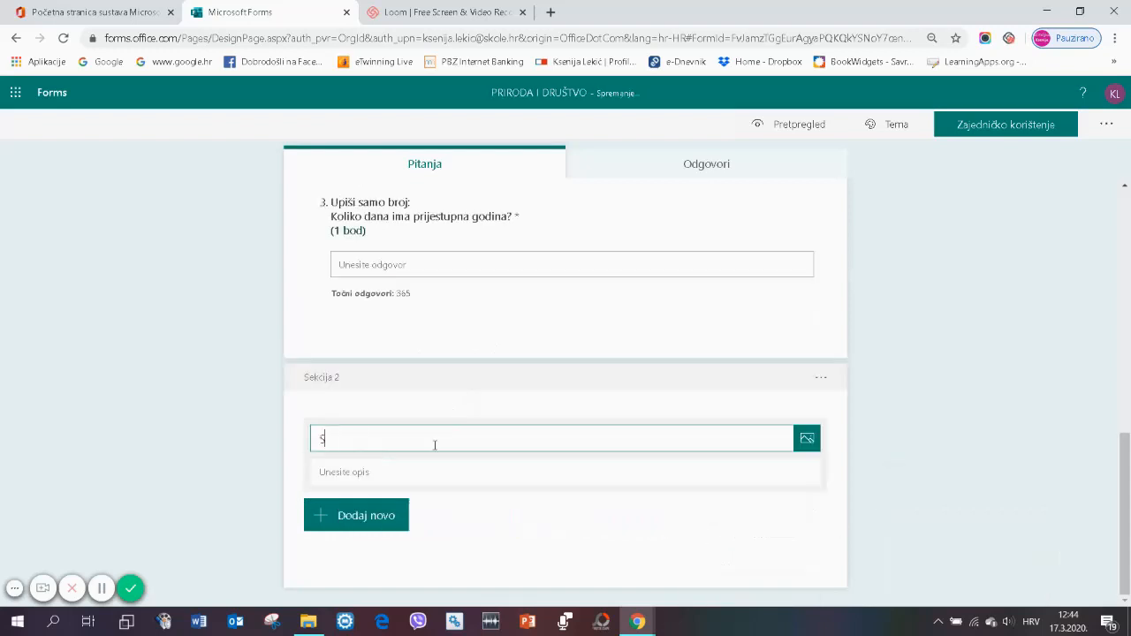
type("nalaženje u prostoru")
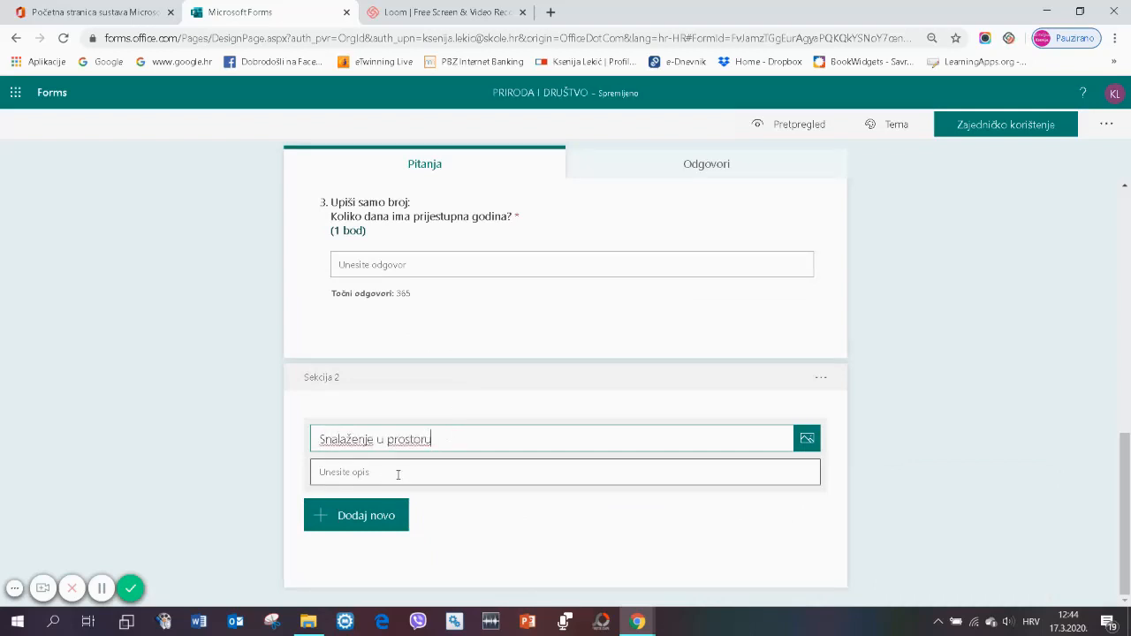
- Add a choice question reading "Sjever je sporedna strana svijeta." to the section "Snalaženje u prostoru"
left_click(352, 518)
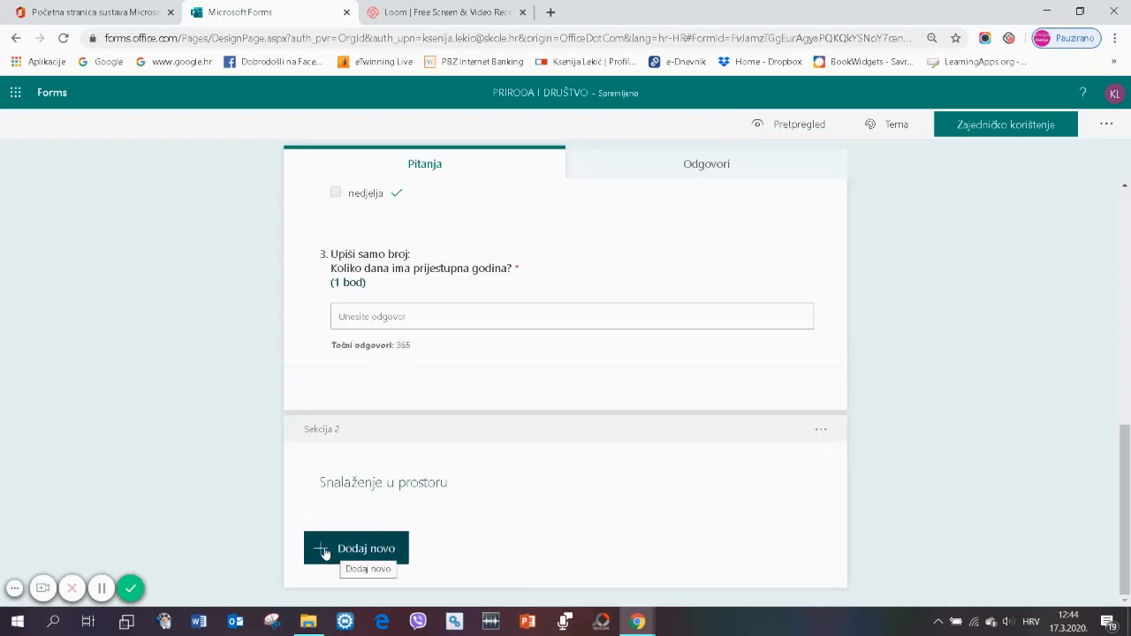
left_click(323, 552)
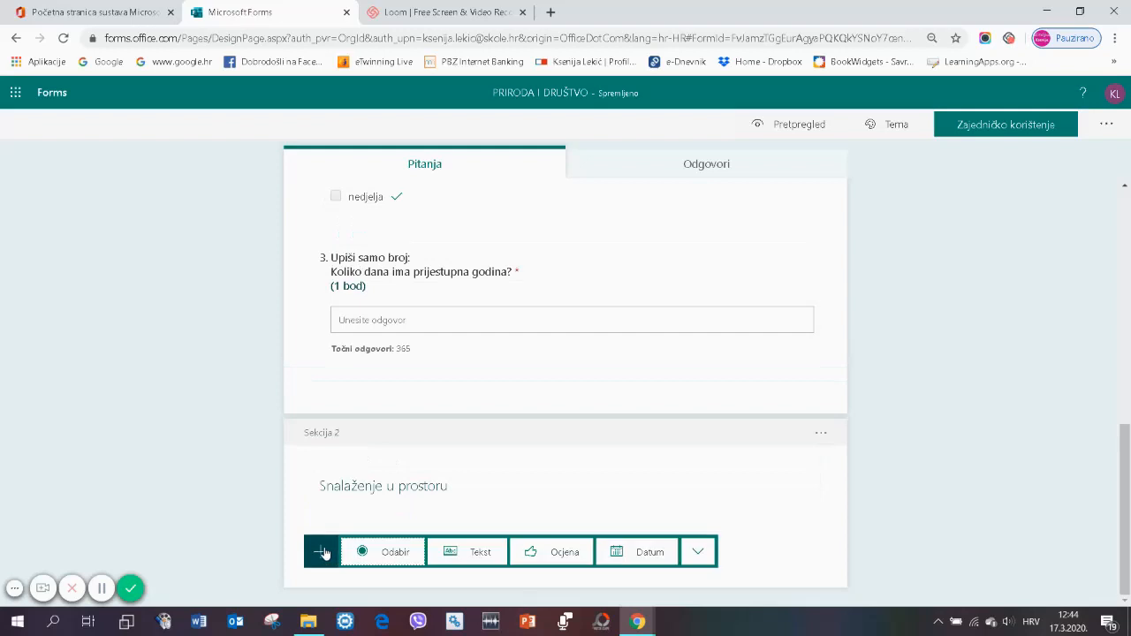
left_click(375, 561)
type("sje")
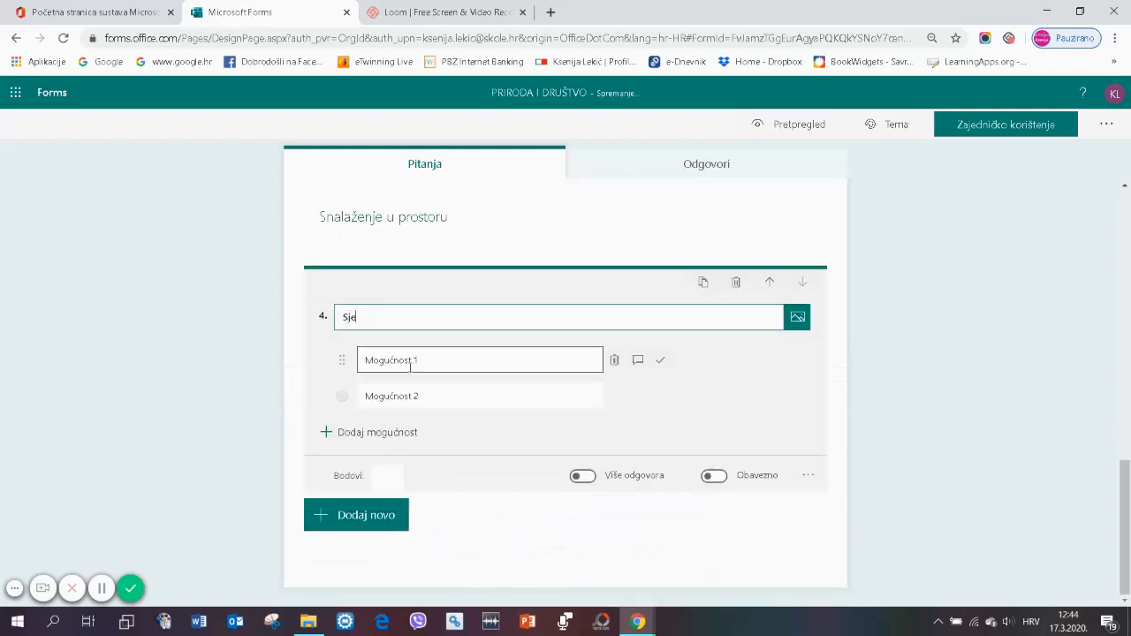
type("ver je sporedna strana svijeta.")
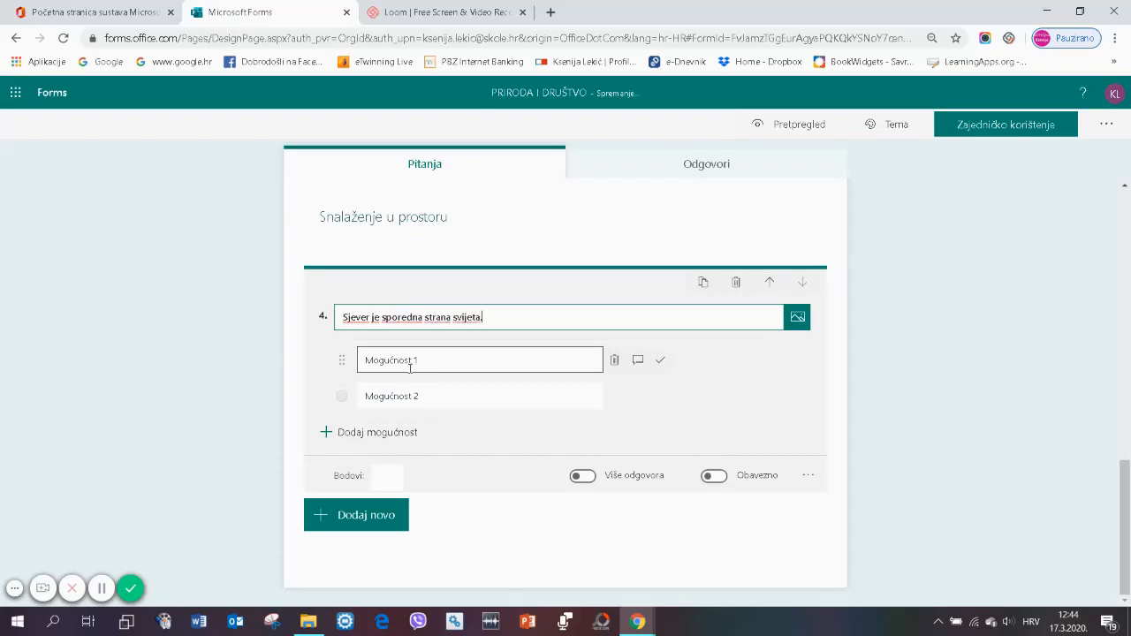
- Enter the answer options TOČNO (marked as correct) and NETOČNO, and make the question required
left_click(410, 368)
type("TO")
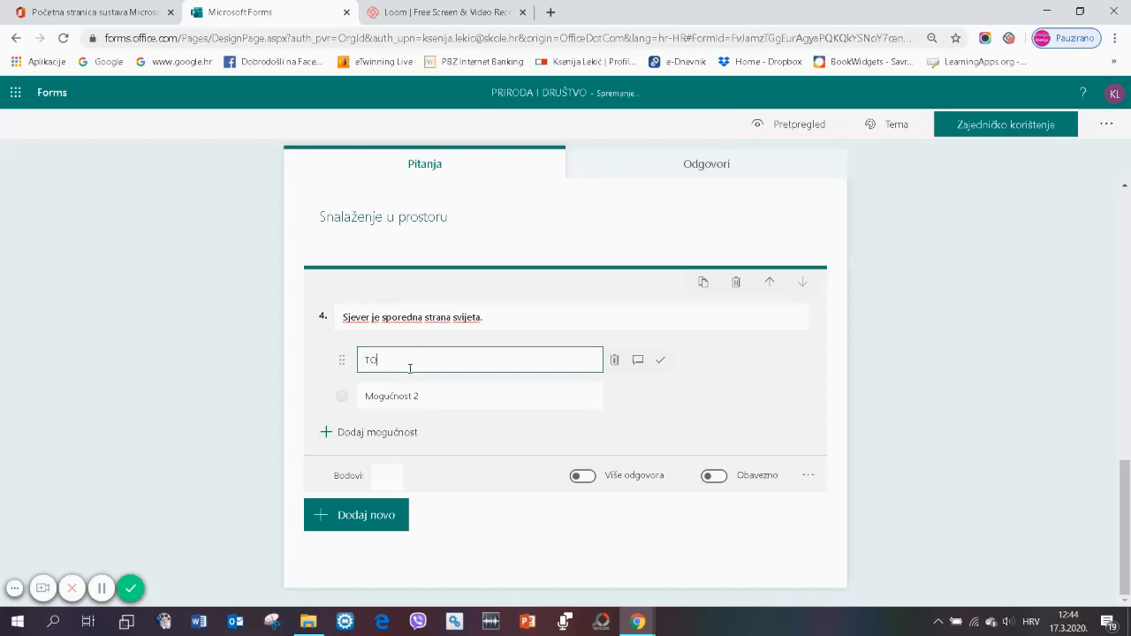
type("ČNO")
left_click(415, 398)
type("NETO")
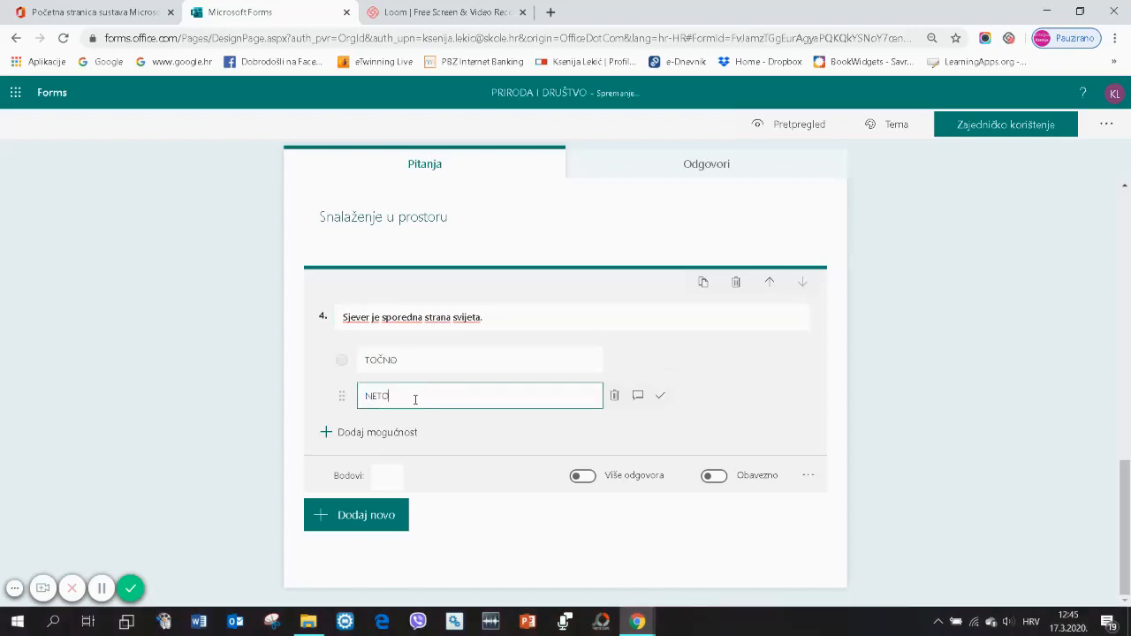
type("ČNO")
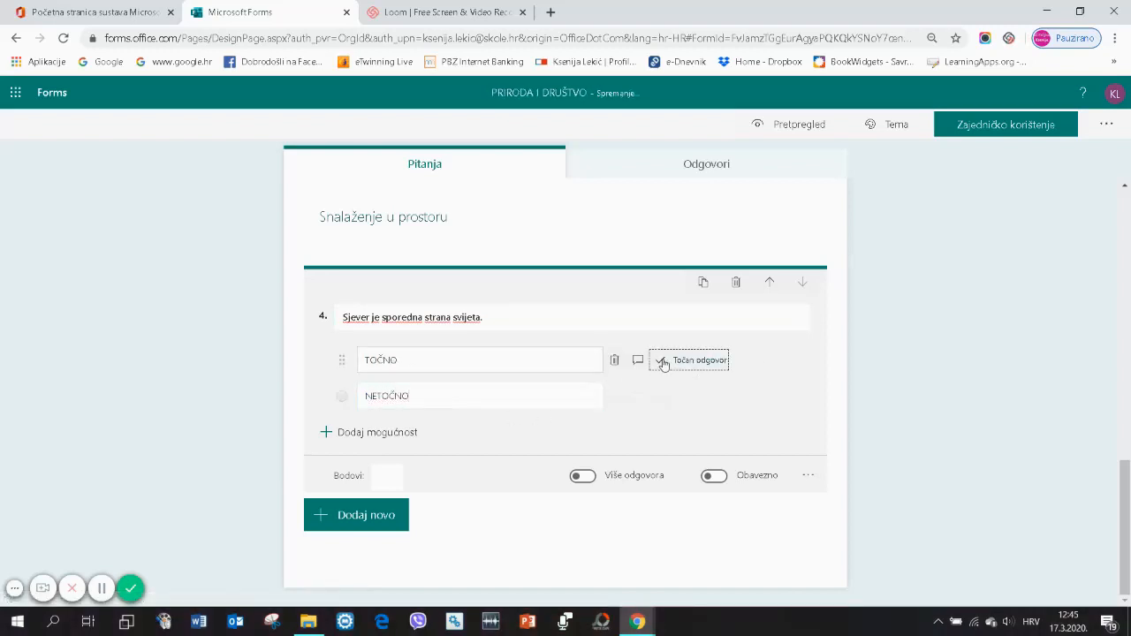
left_click(663, 361)
left_click(715, 476)
- Add another choice question reading "Između juga i zapada je" to the same section
left_click(389, 520)
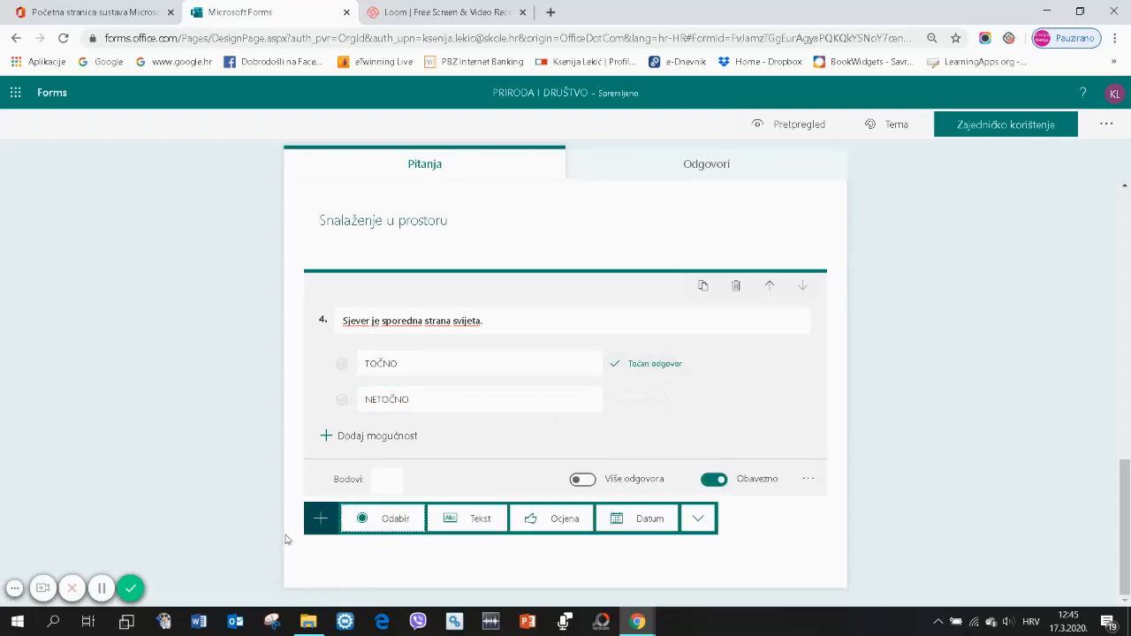
left_click(396, 530)
type("Iz")
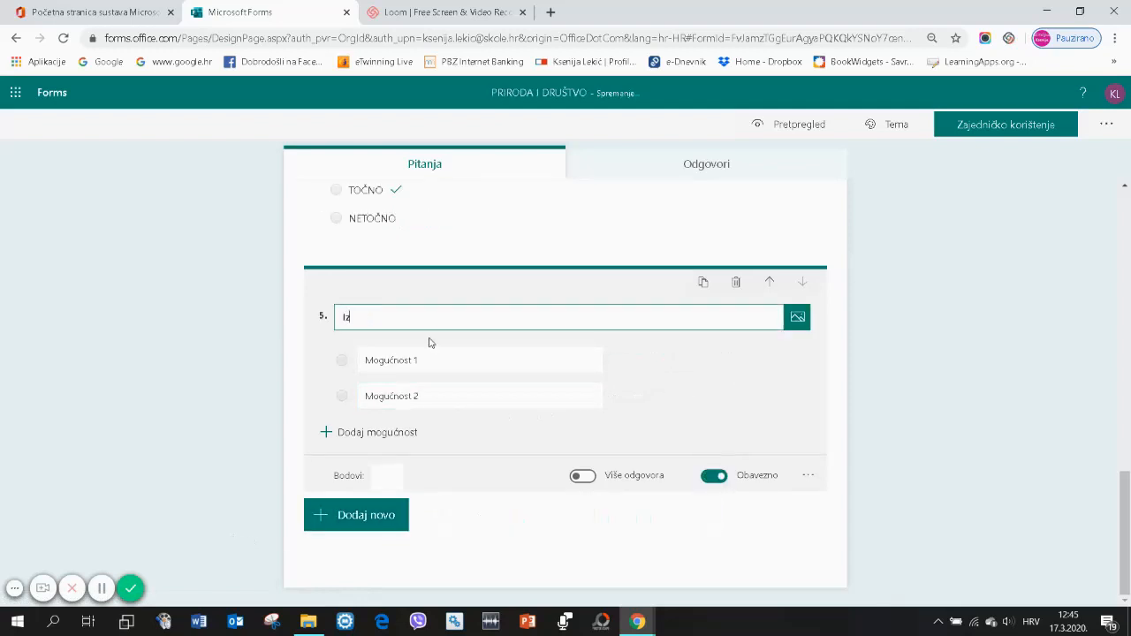
type("među juga i zapada je")
- Enter the answer options sjeverozapad, jugozapad (marked as correct) and jugoistok, and set the question's score to 1 point
left_click(454, 359)
type("sje")
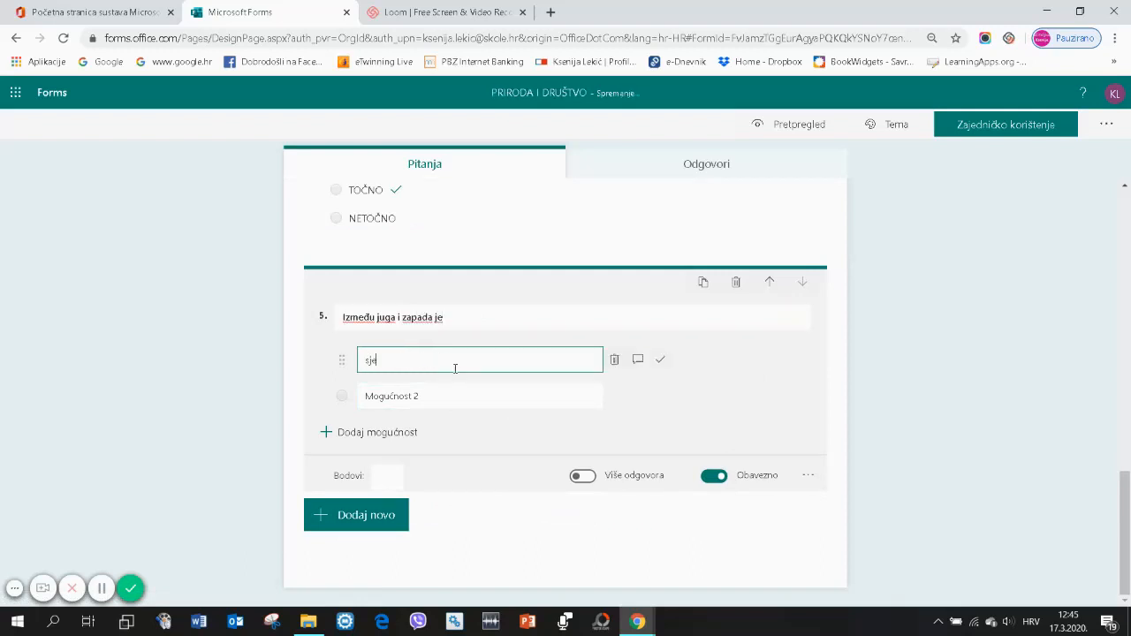
type("verozapad")
left_click(454, 394)
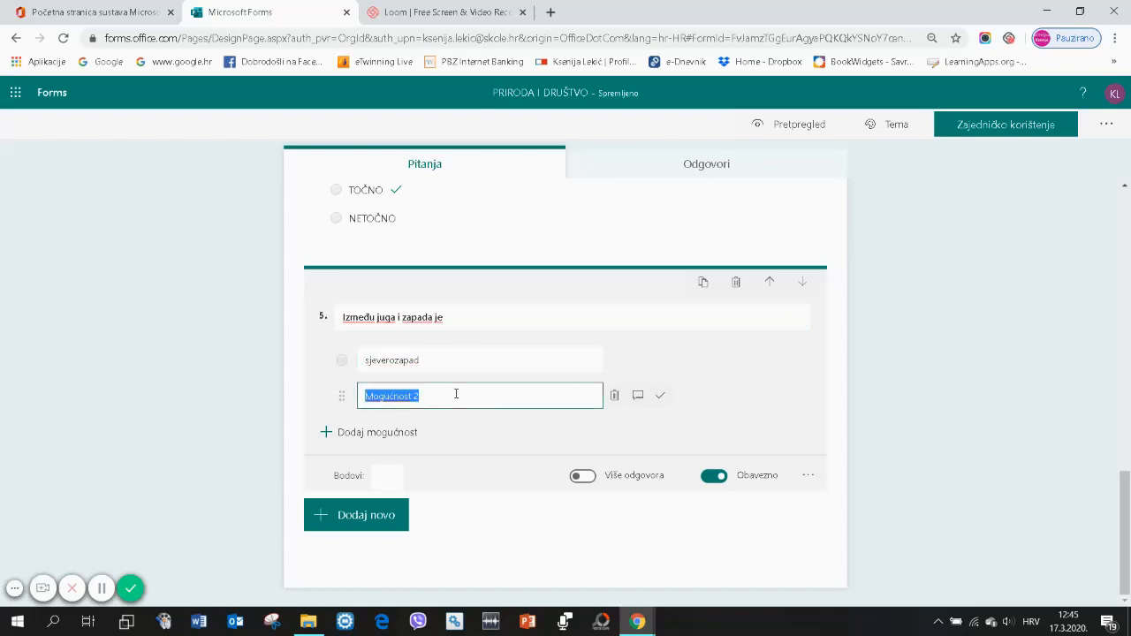
type("jugozapad")
key("Return")
type("jugoistok")
left_click(659, 395)
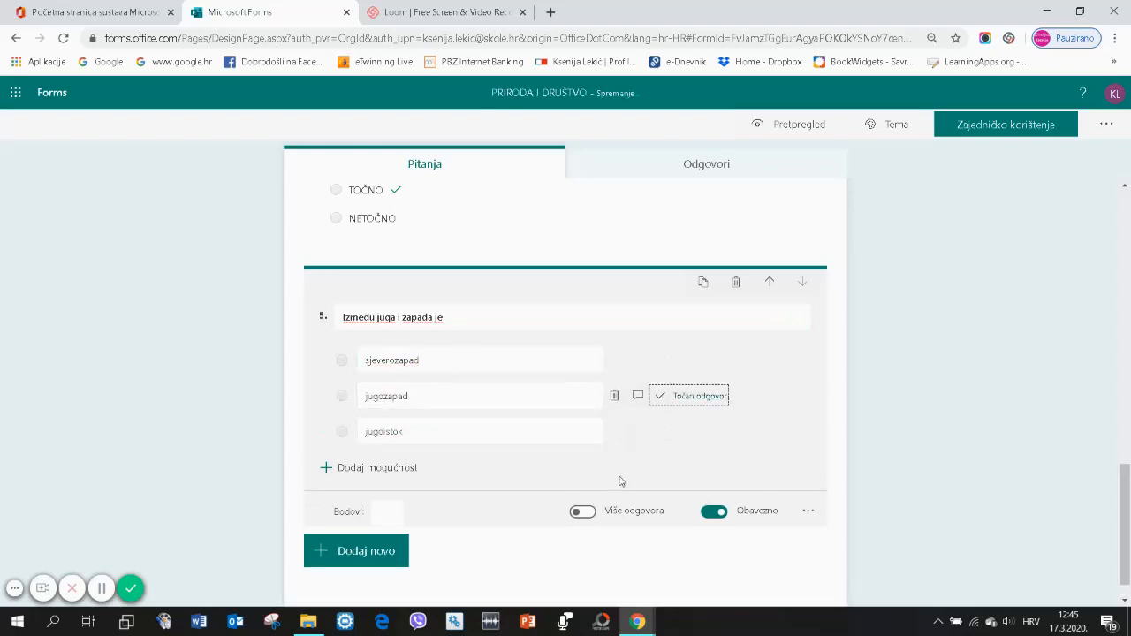
left_click(392, 511)
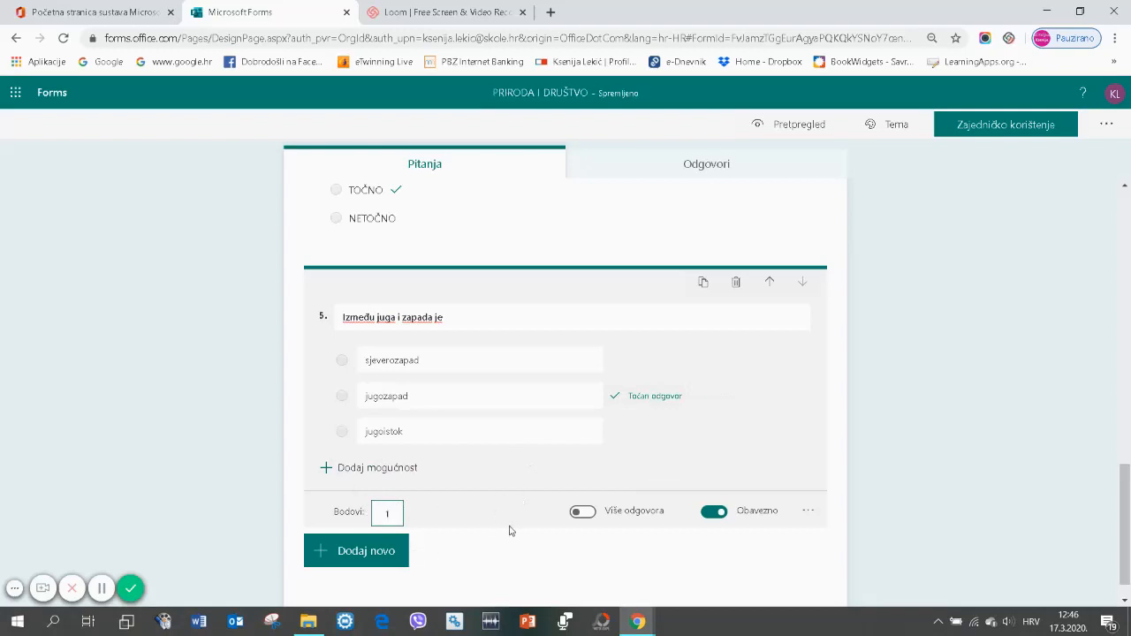
- Add a text question that accepts a long answer and clear its score
left_click(371, 552)
left_click(433, 546)
left_click(584, 475)
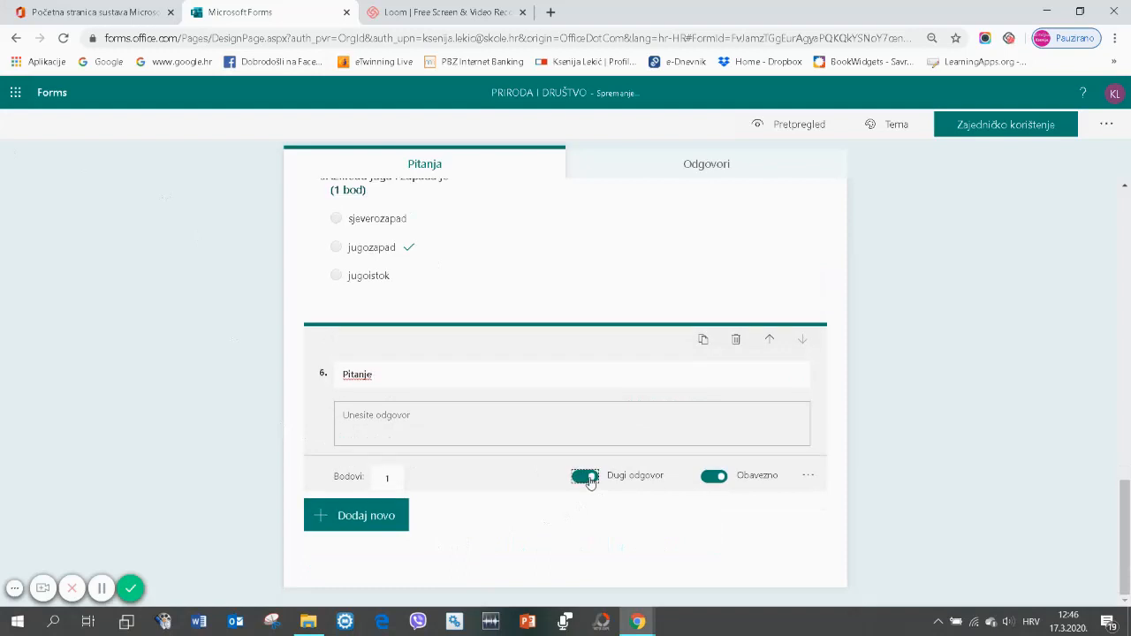
left_click(382, 478)
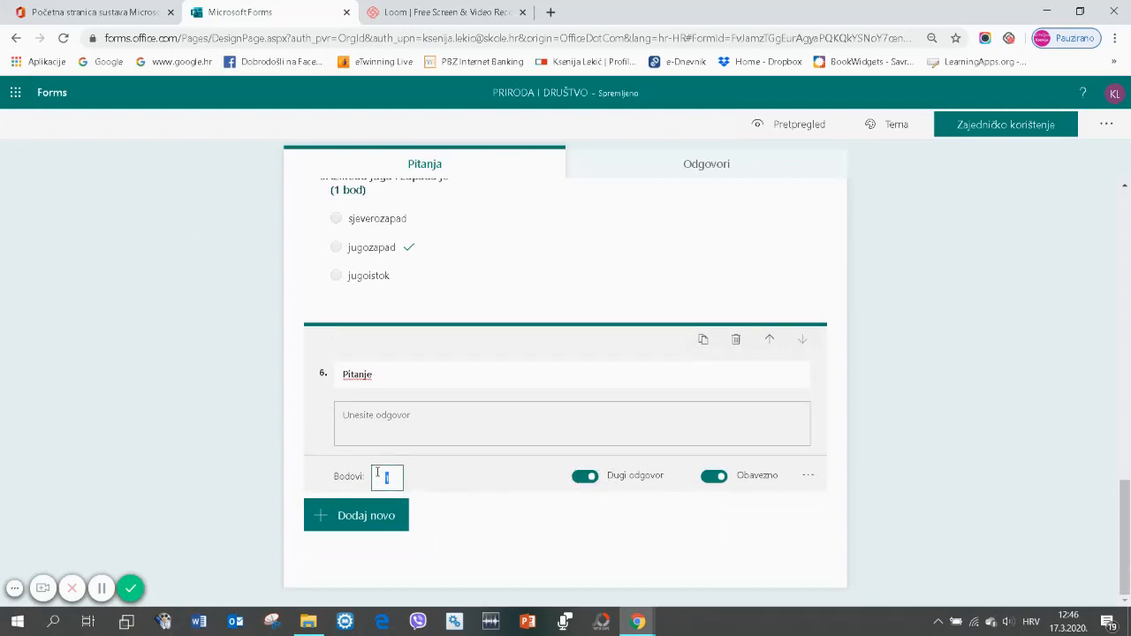
- Set the text of the new long-answer question to "Što ti se u testu svidjelo?"
left_click(421, 377)
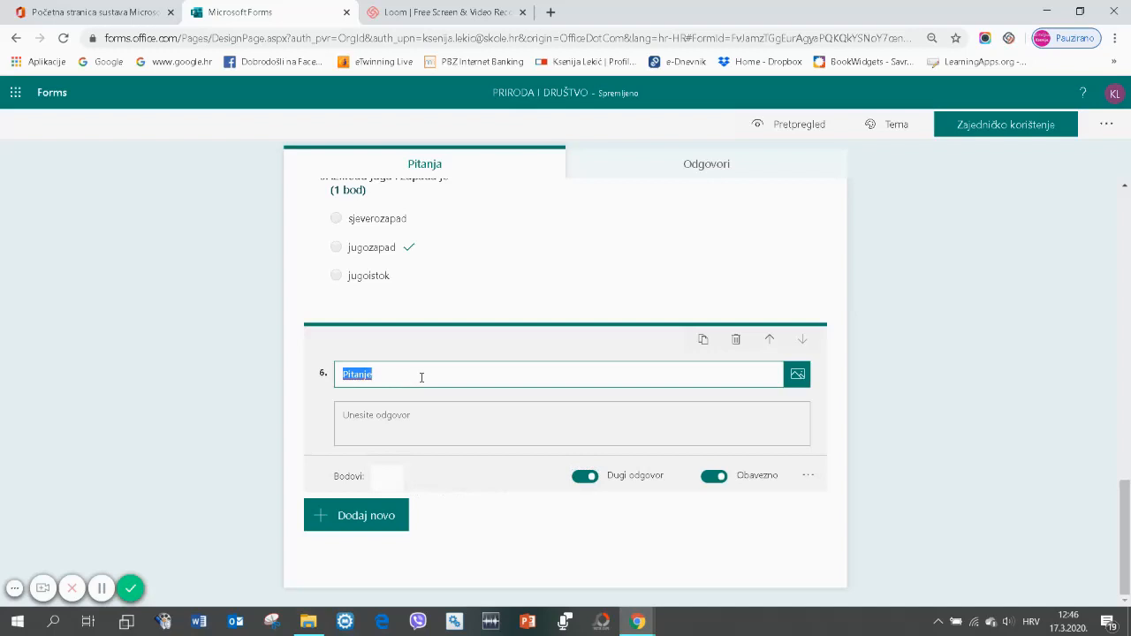
type("Što ti")
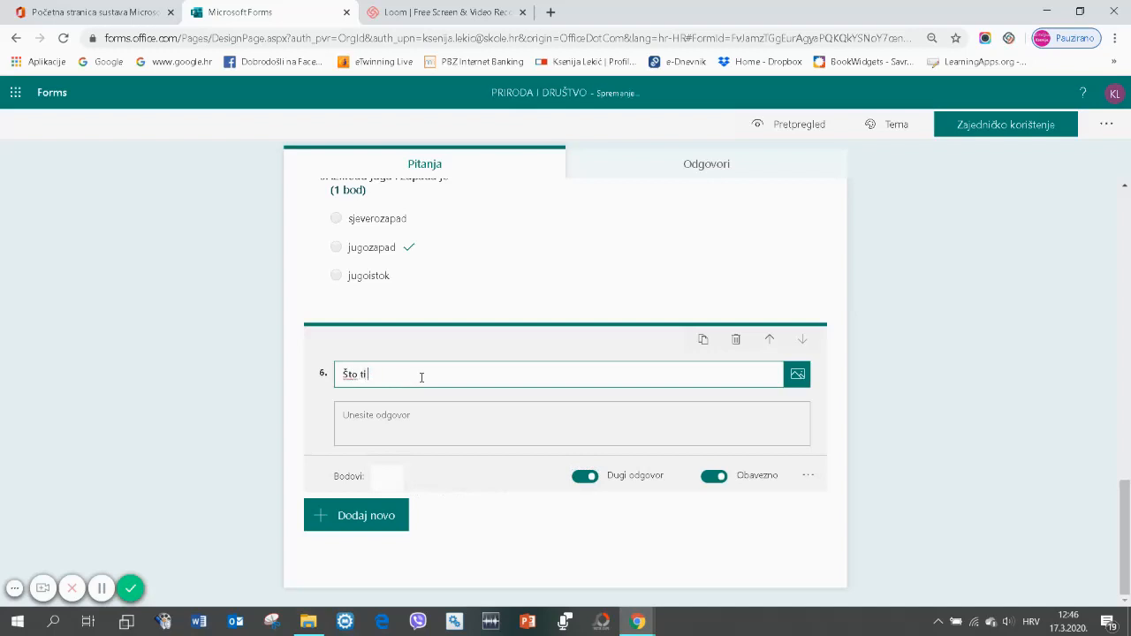
type(" se u testu svidjelo?")
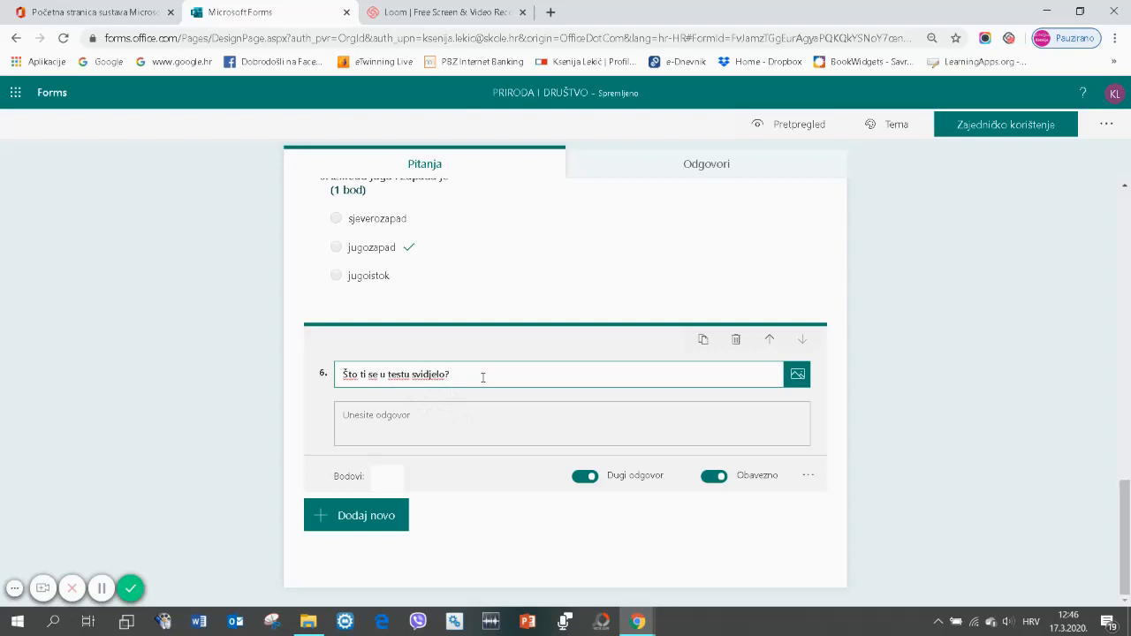
left_click(382, 419)
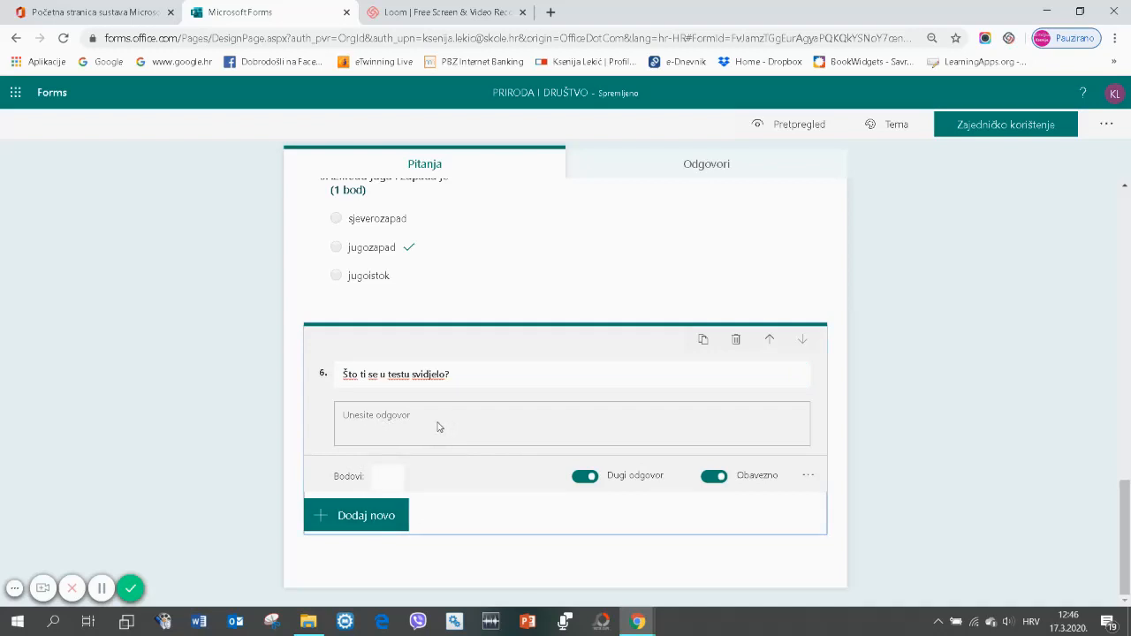
- Preview the quiz and answer question 1 with 7 and question 2 with subota and nedjelja
scroll(826, 268, "up", 15)
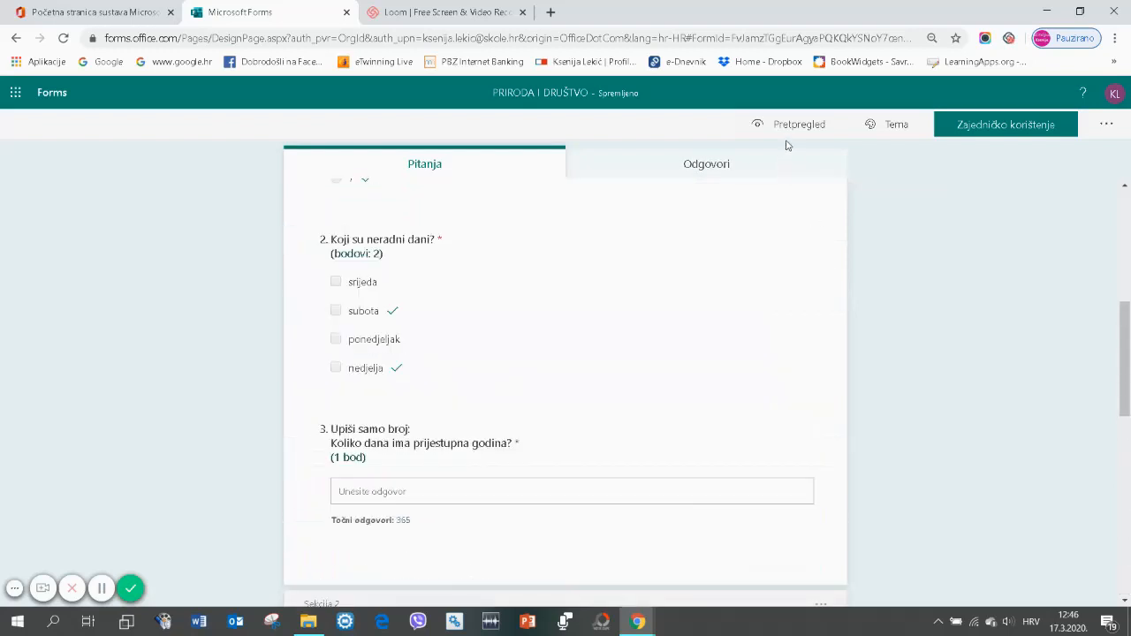
left_click(788, 128)
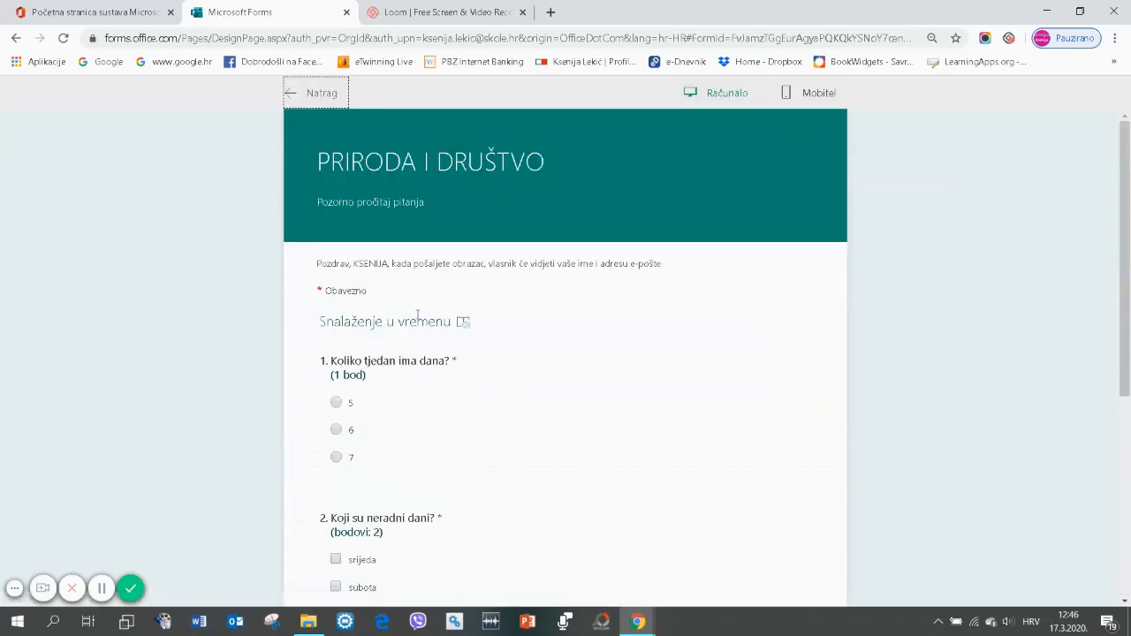
left_click(338, 458)
scroll(439, 454, "down", 2)
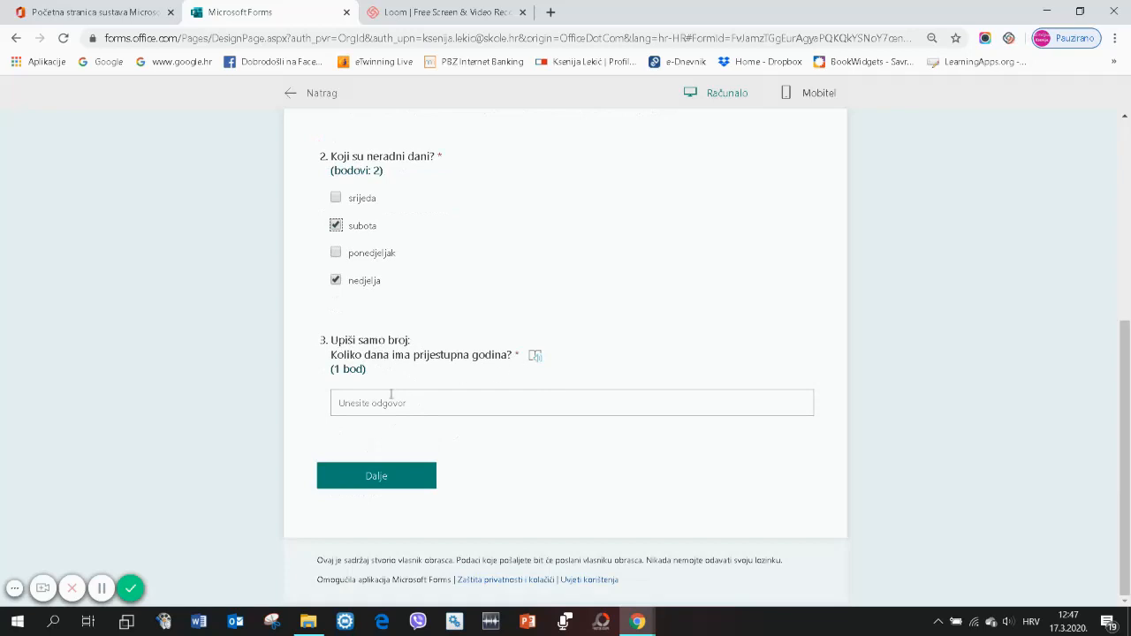
- Enter 366 as the answer to the leap-year question and continue to the second section of the preview
left_click(389, 398)
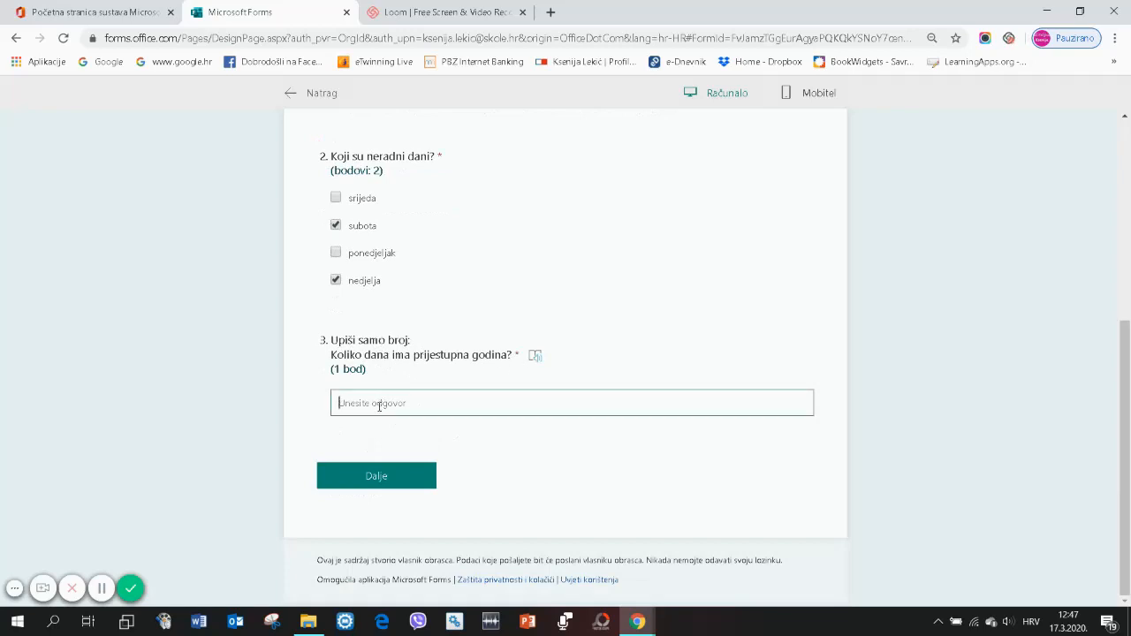
type("364")
key("BackSpace")
type("6")
left_click(400, 477)
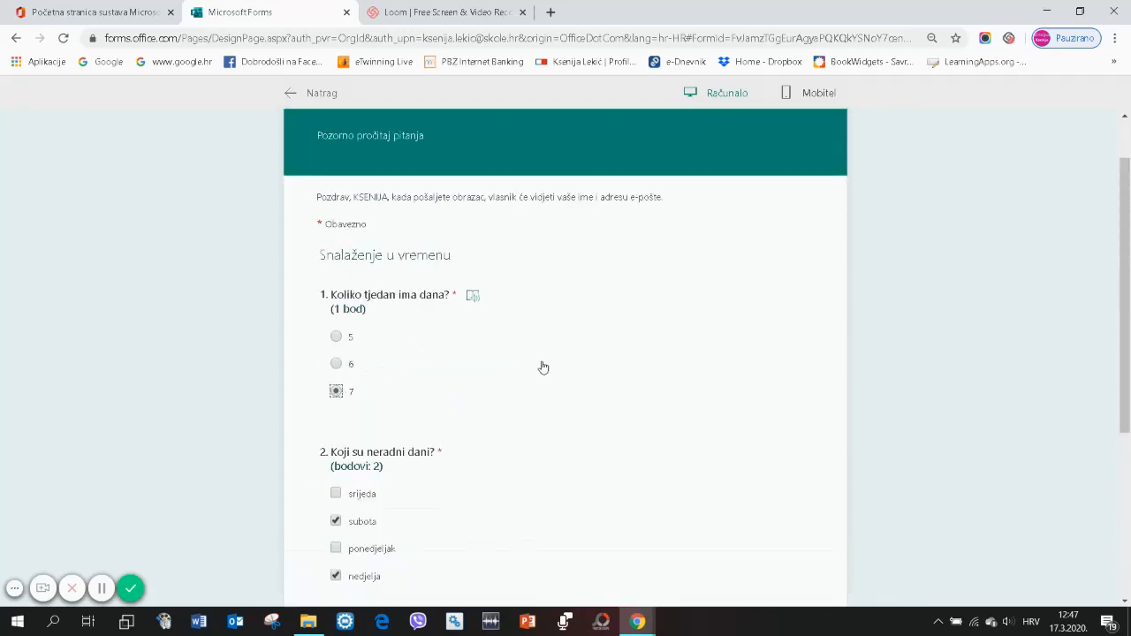
scroll(544, 368, "down", 3)
left_click(399, 480)
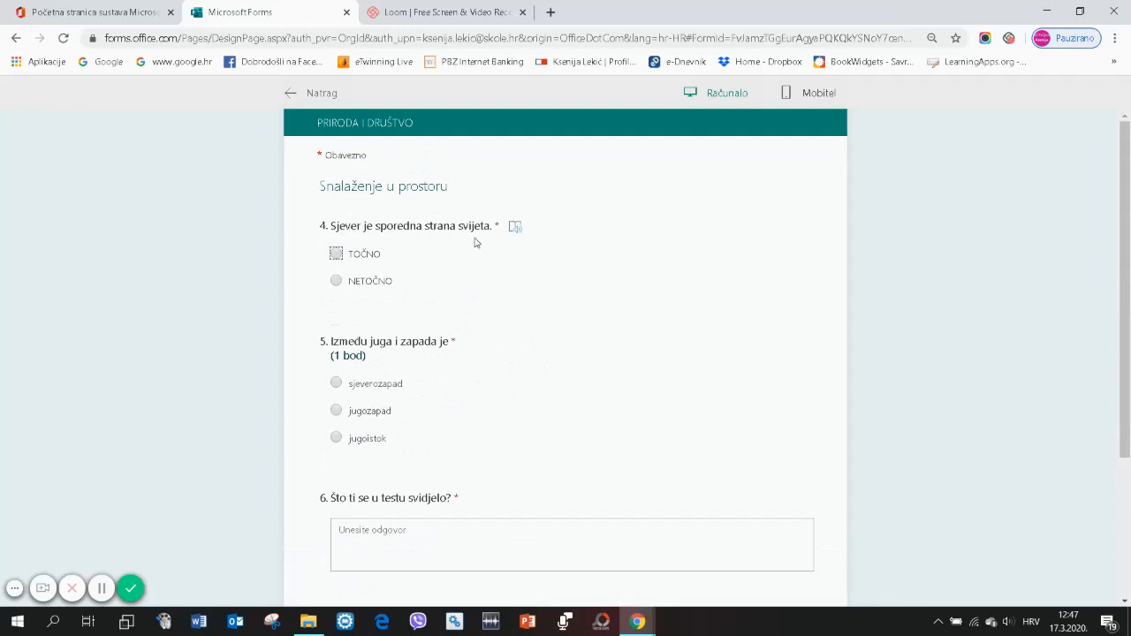
- Answer question 4 of the previewed quiz with NETOČNO and question 5 with jugozapad
left_click(337, 281)
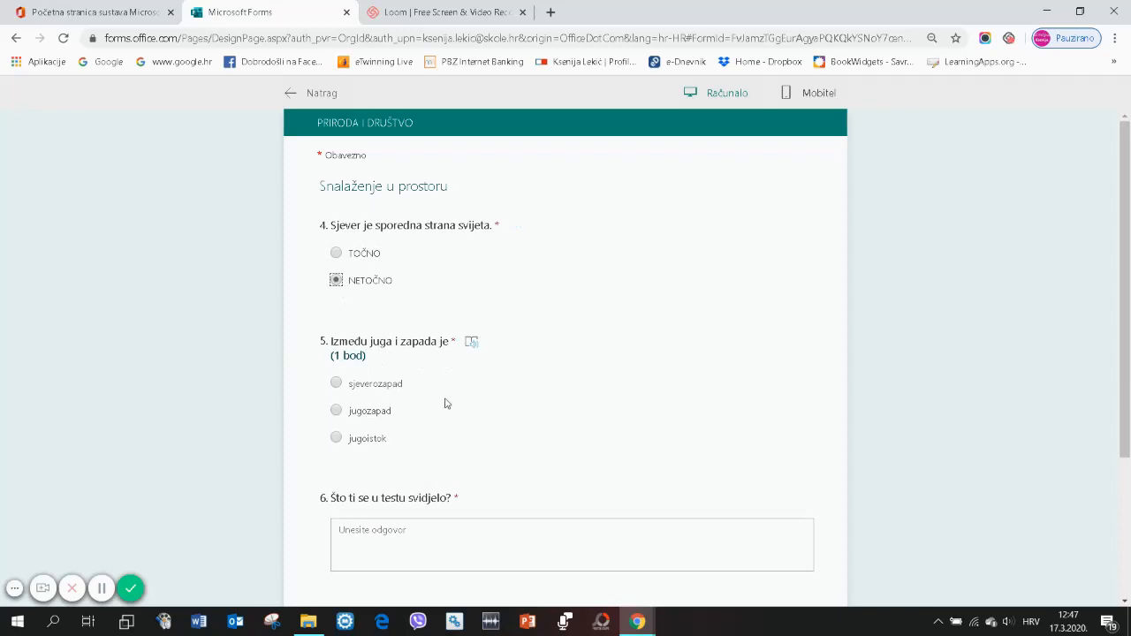
left_click(336, 410)
scroll(536, 434, "down", 2)
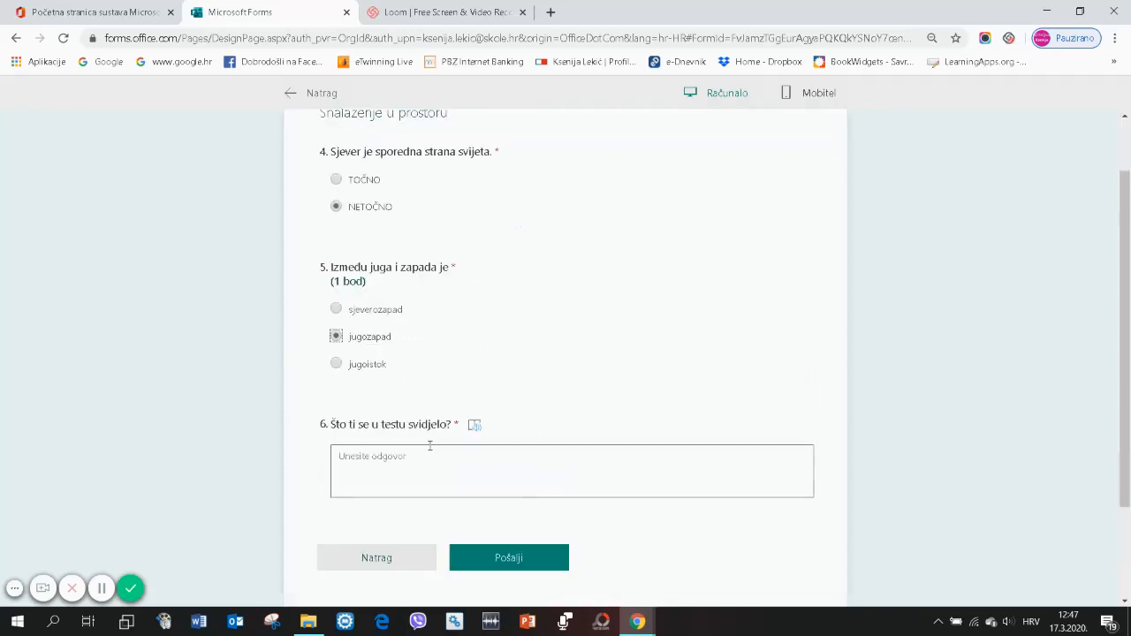
- Enter "dfghjkl,." as the answer to question 6 and submit the previewed quiz
left_click(510, 558)
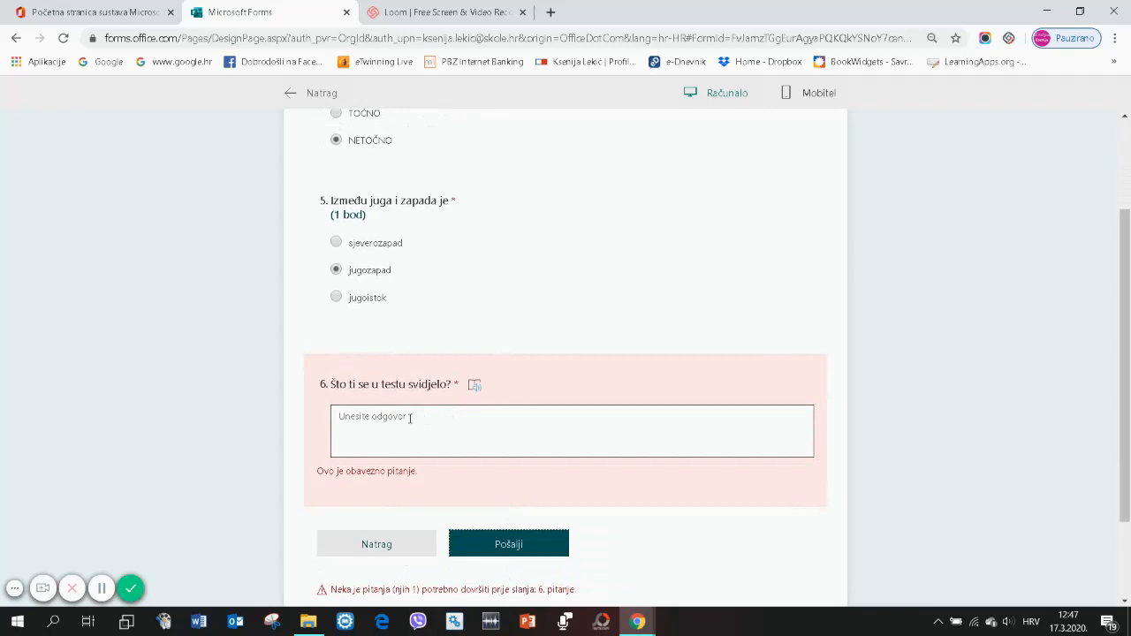
type("dfg")
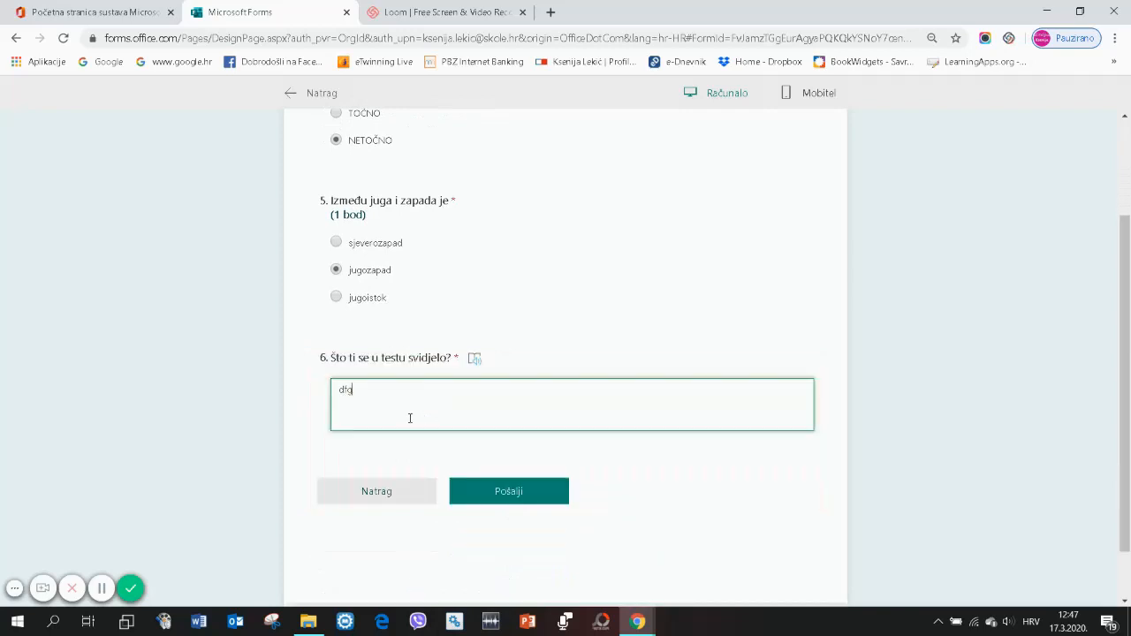
type("hjkl")
left_click(519, 495)
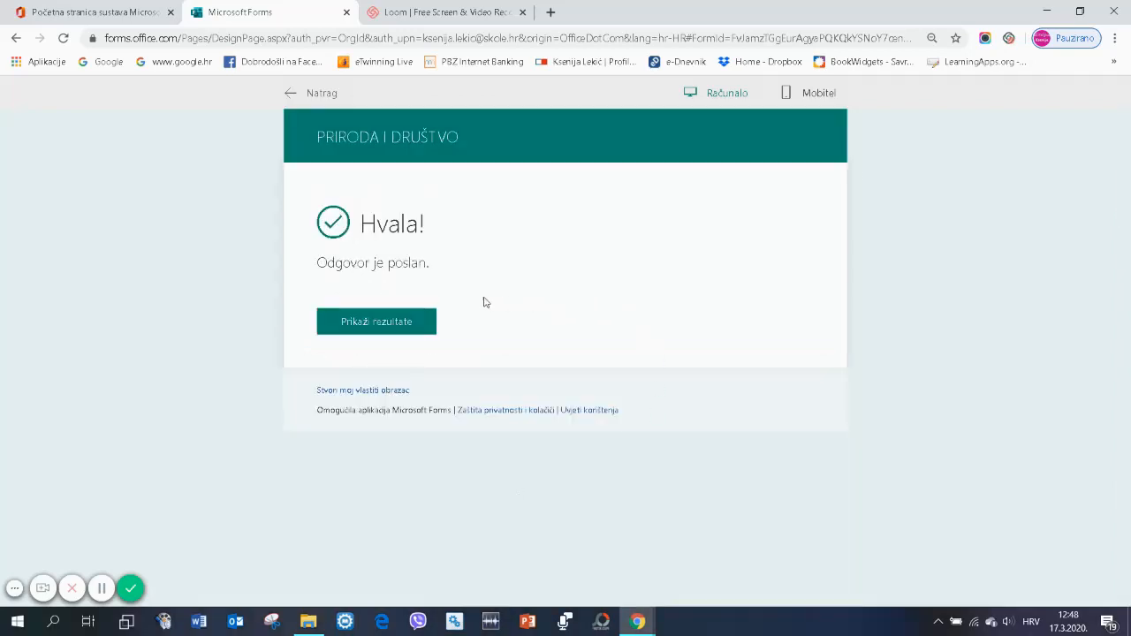
- Show the submitted test's results and review the total score and the marking of each answer
left_click(369, 325)
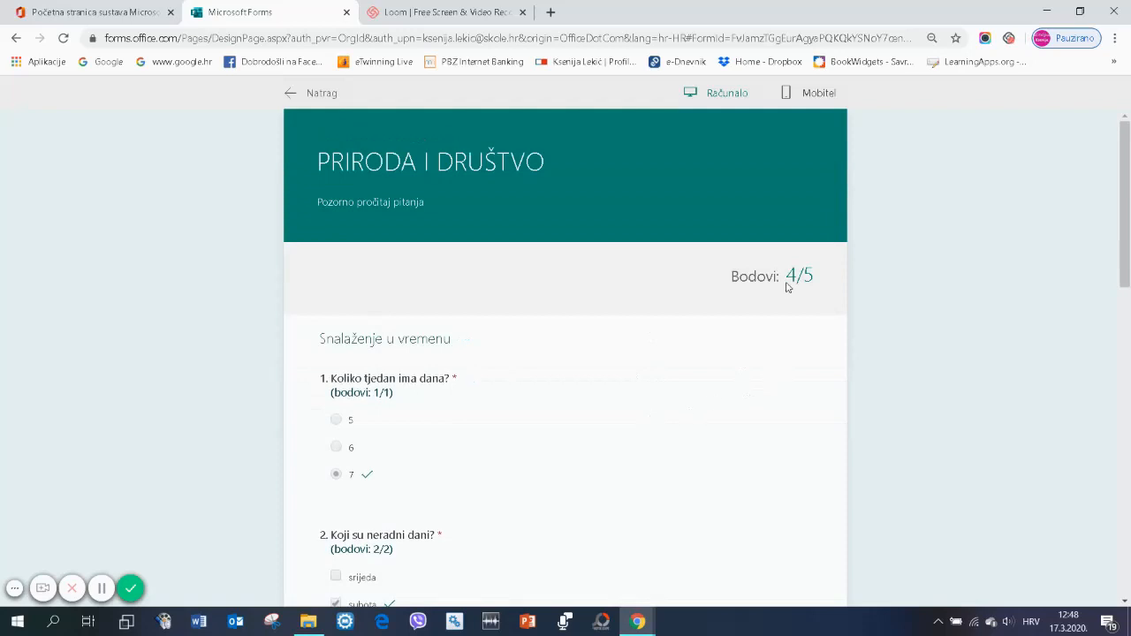
scroll(790, 281, "down", 1)
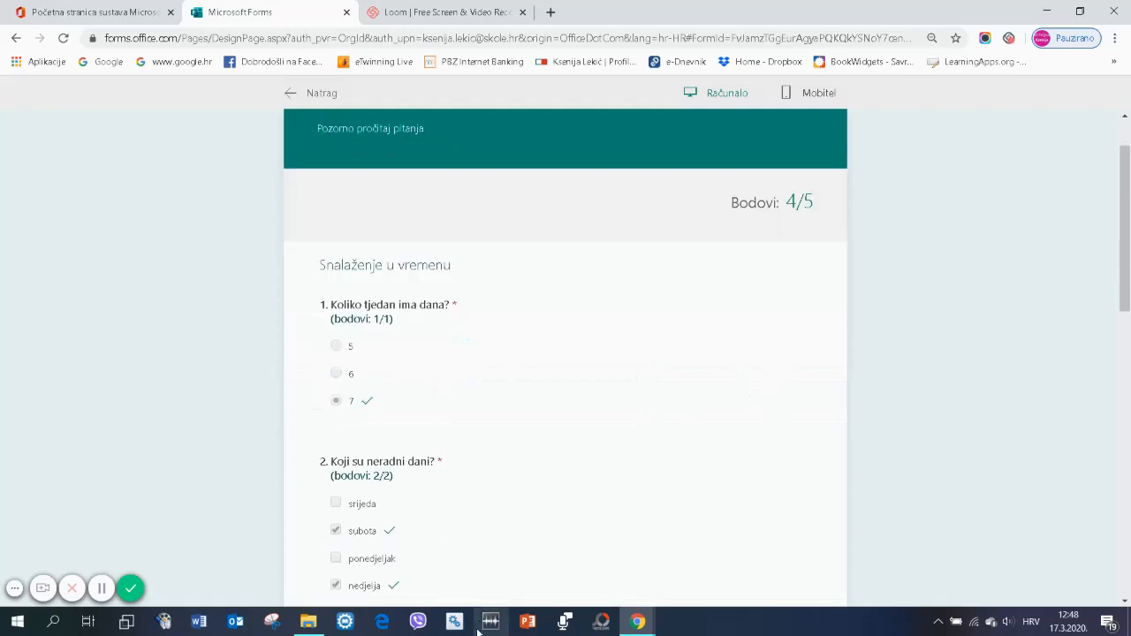
scroll(498, 379, "down", 3)
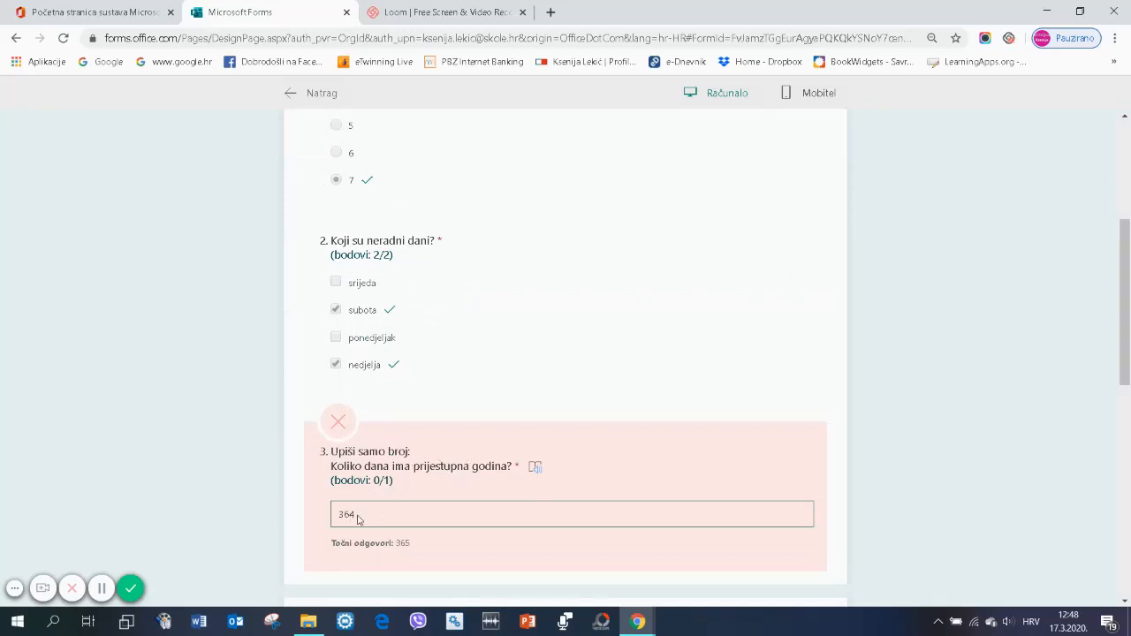
scroll(409, 497, "down", 4)
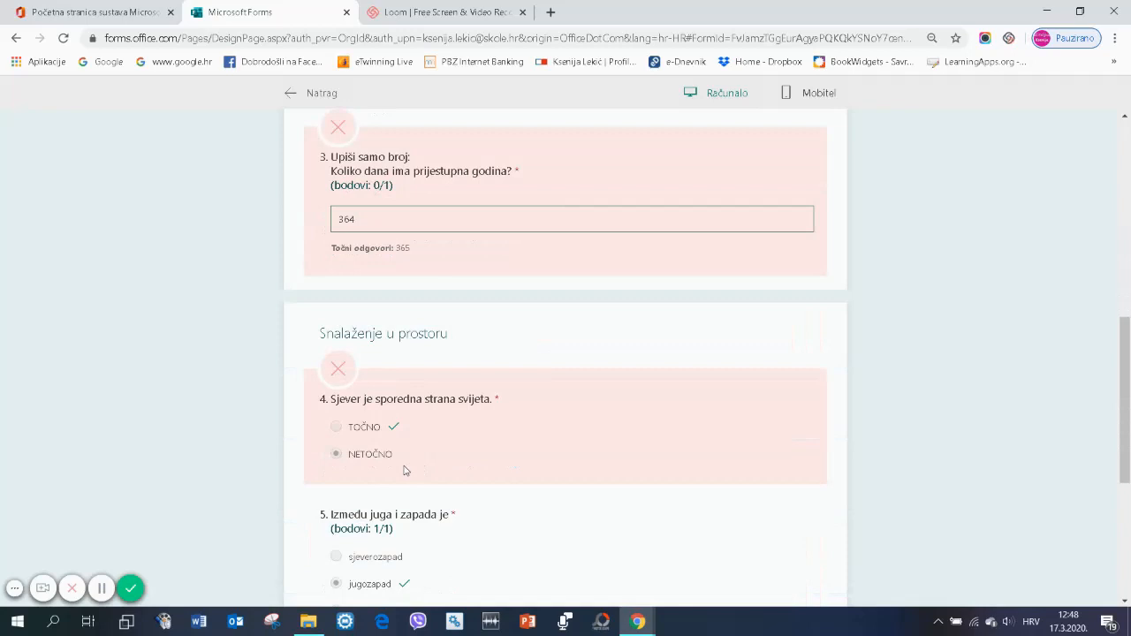
scroll(519, 458, "down", 3)
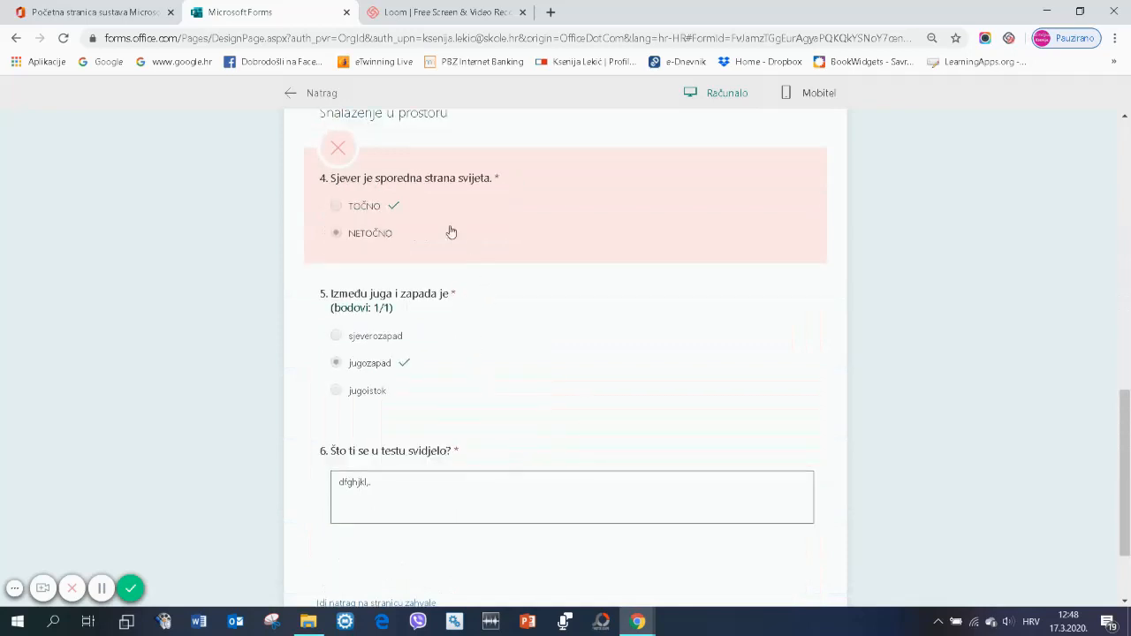
scroll(475, 212, "up", 1)
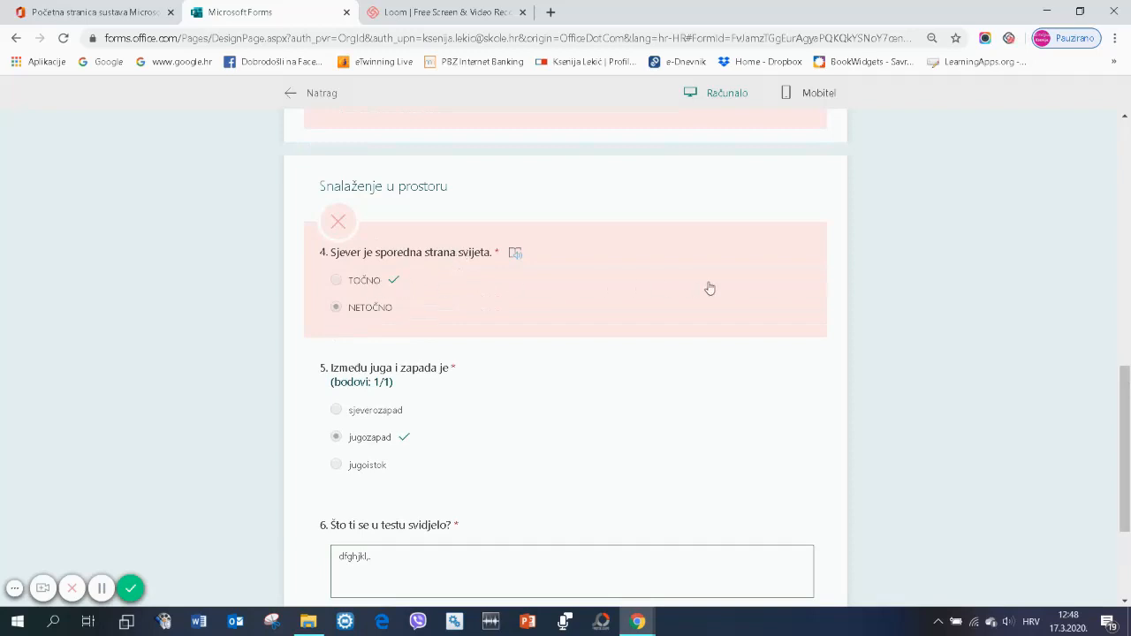
scroll(682, 316, "up", 10)
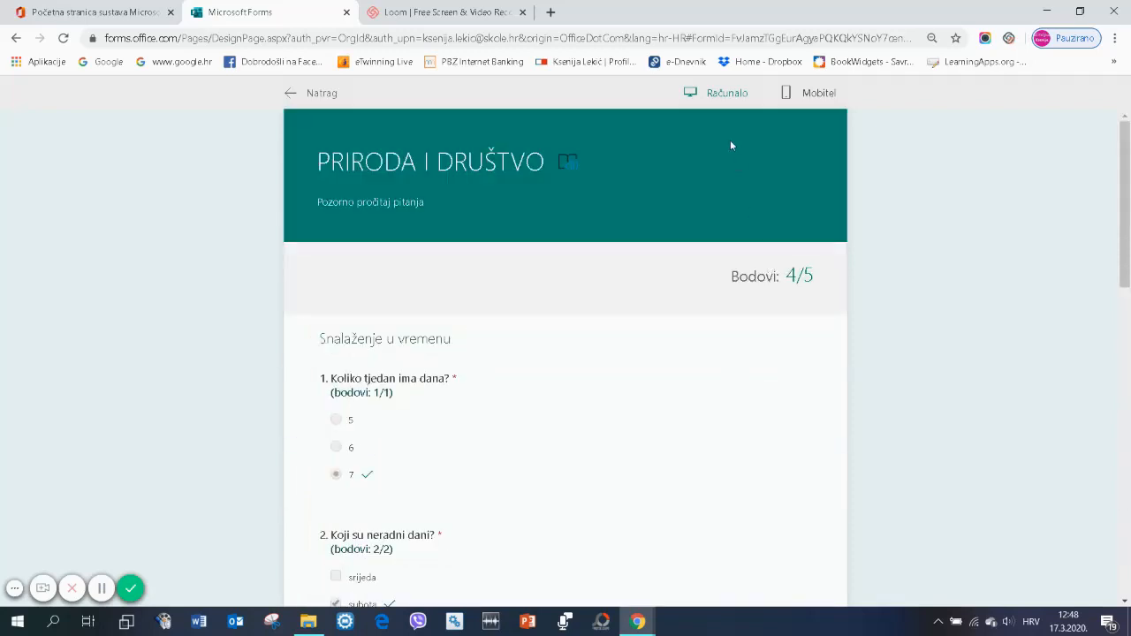
- Return to editing the quiz, mark NETOČNO as the correct answer to question 4 and set its score to 1
left_click(299, 93)
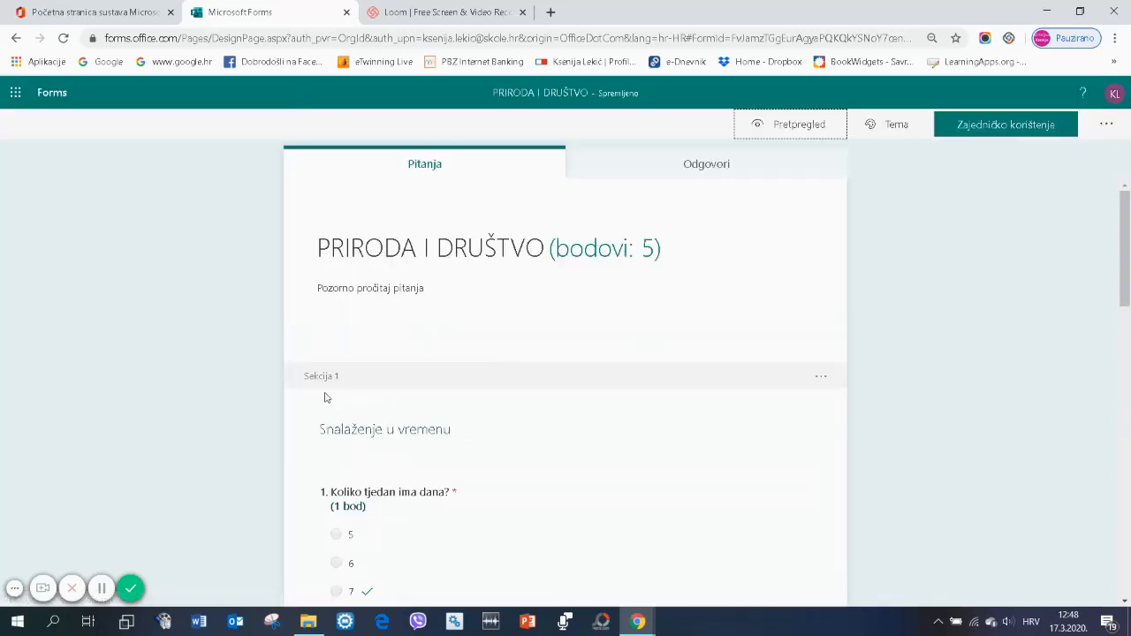
scroll(440, 499, "down", 1)
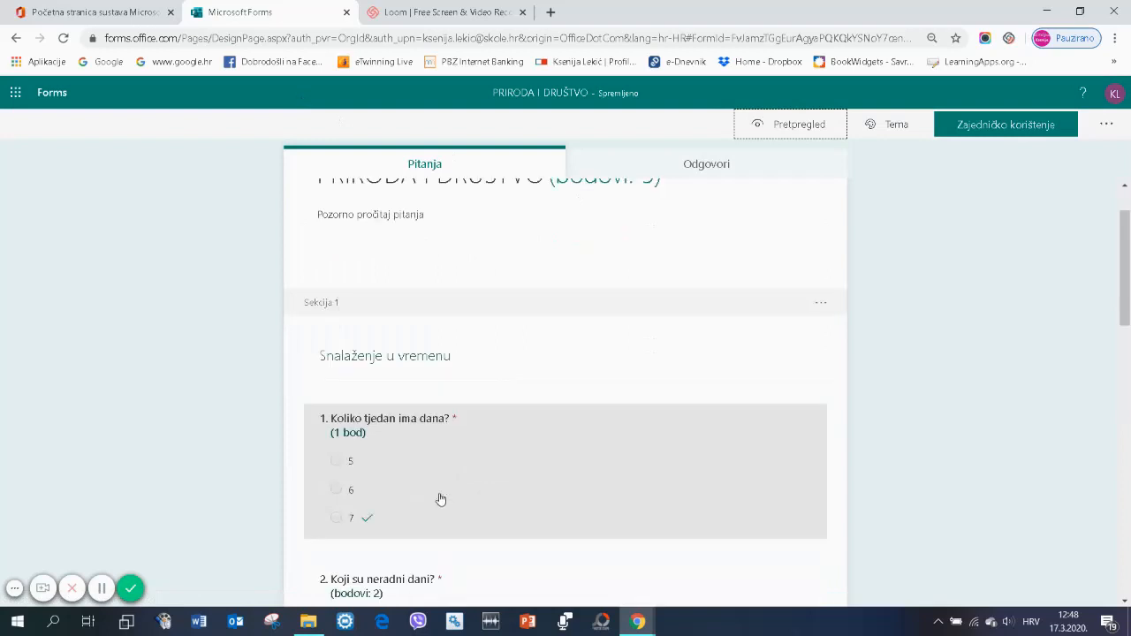
scroll(415, 517, "down", 3)
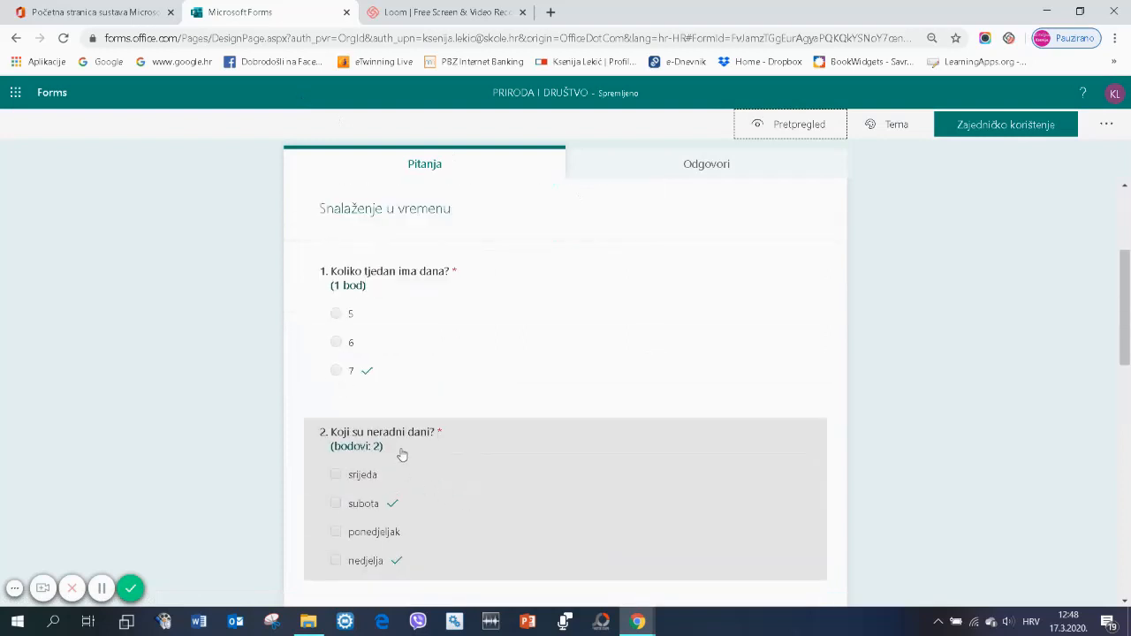
scroll(412, 454, "down", 2)
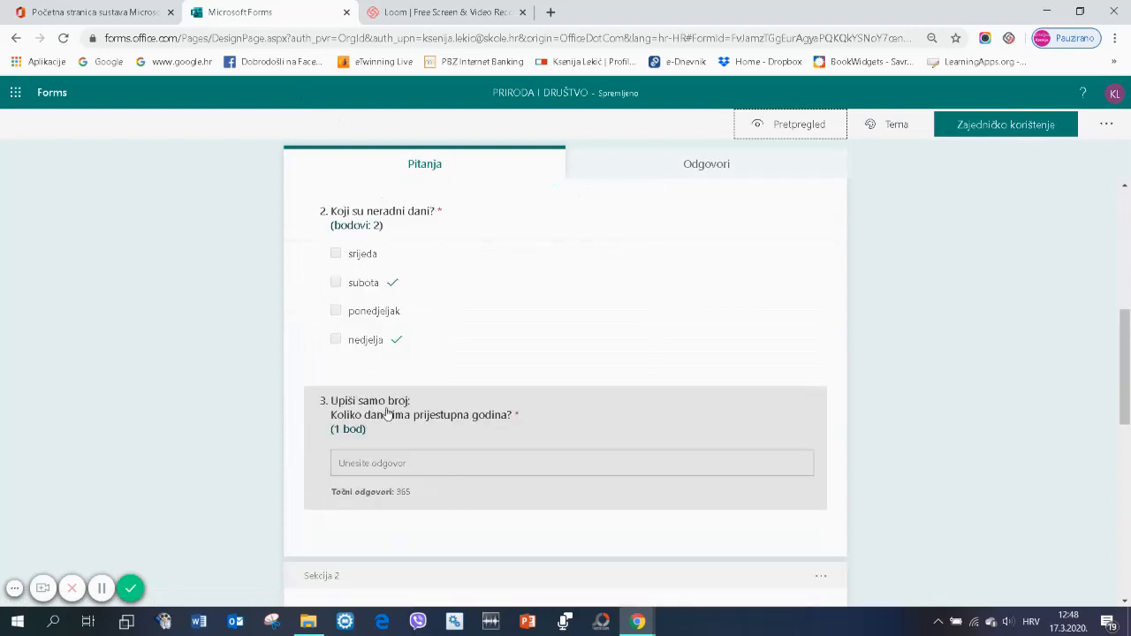
scroll(412, 409, "down", 3)
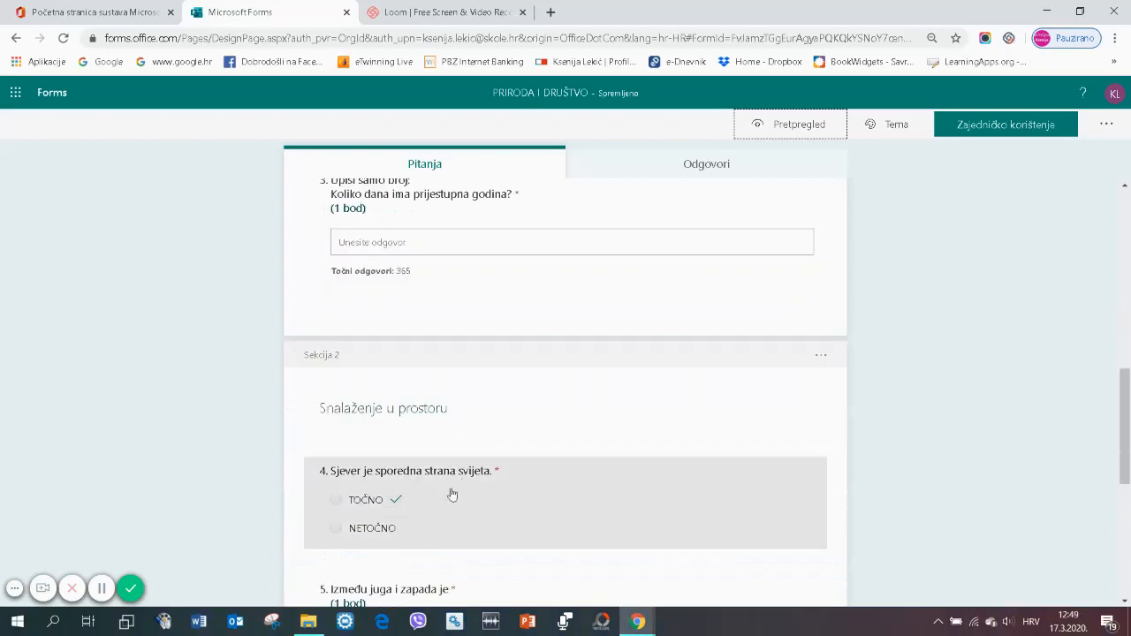
left_click(391, 531)
left_click(660, 448)
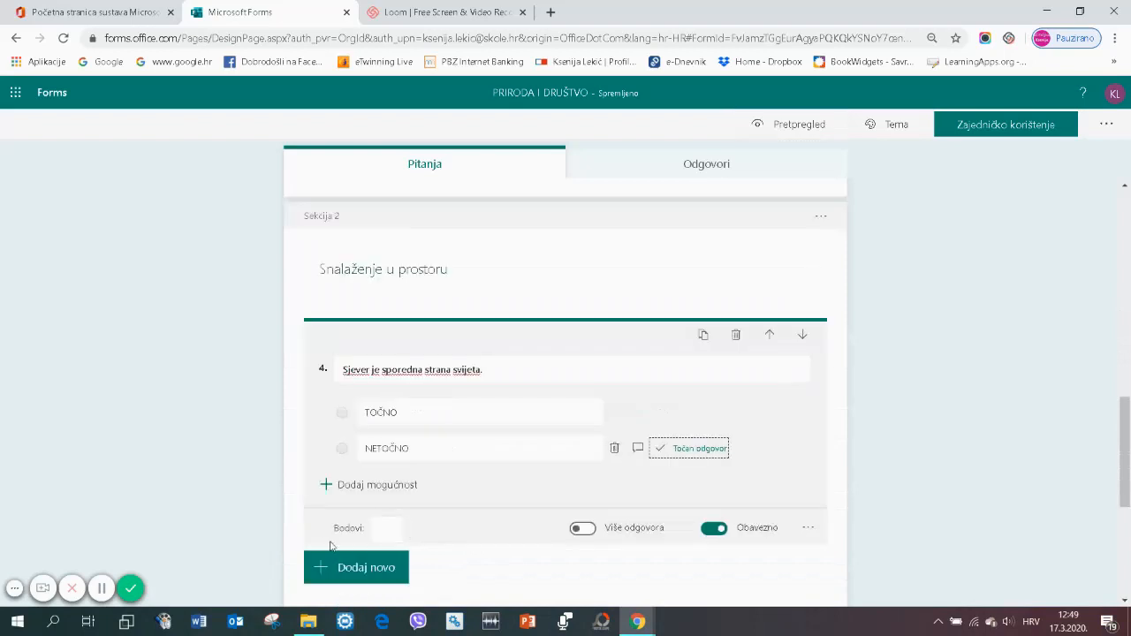
left_click(387, 529)
type("1")
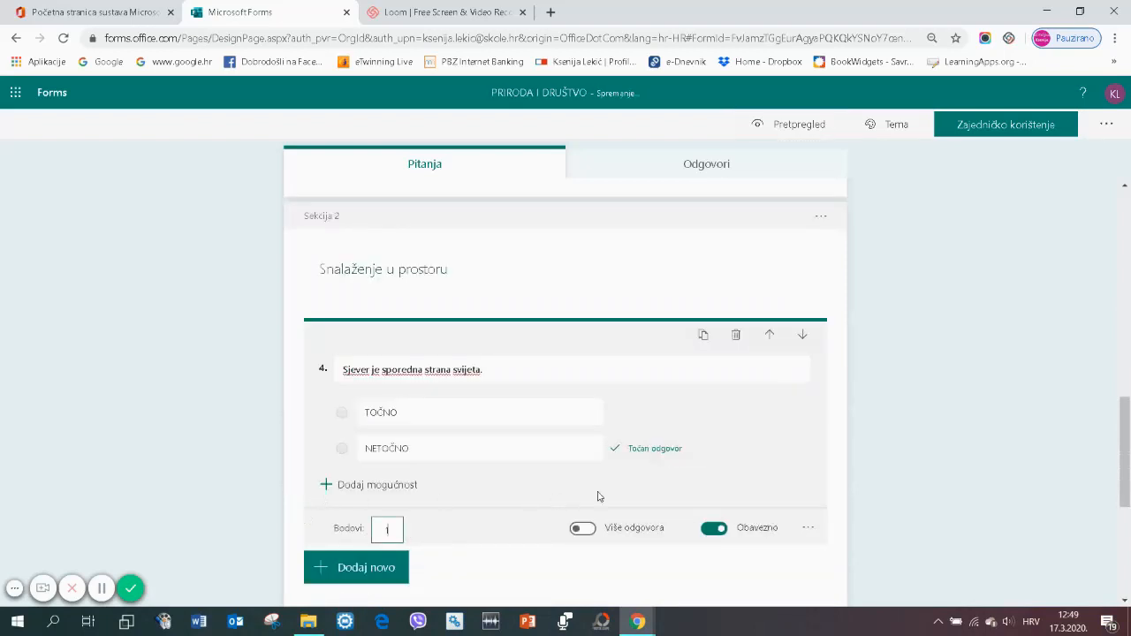
- Preview the corrected quiz in the computer and mobile views, and return to the editor
scroll(598, 495, "down", 3)
scroll(478, 489, "down", 2)
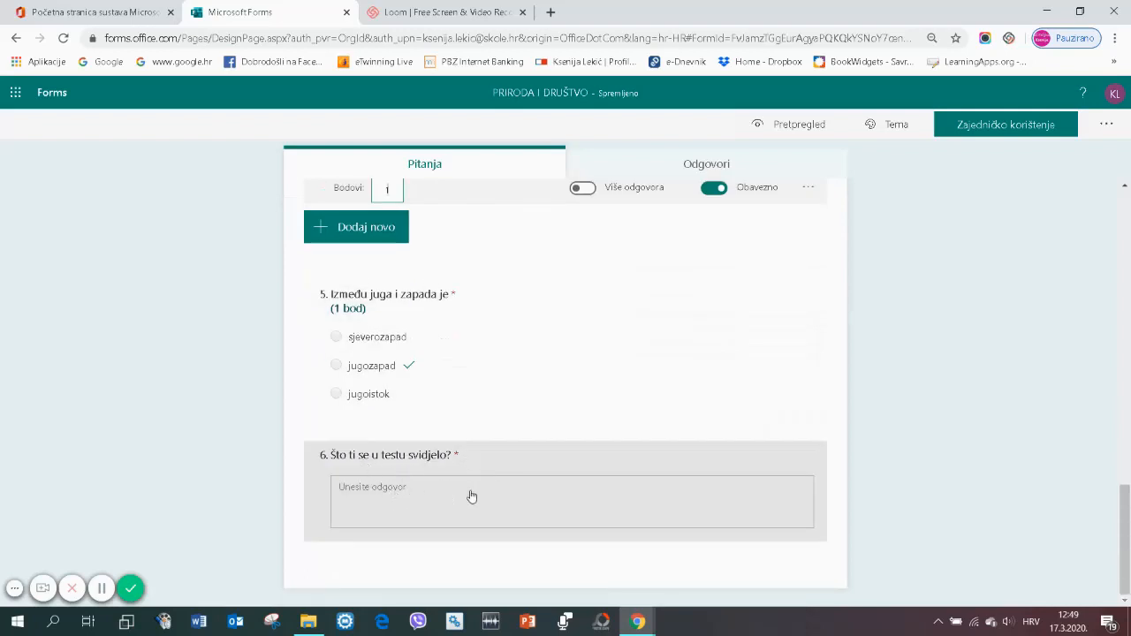
left_click(789, 125)
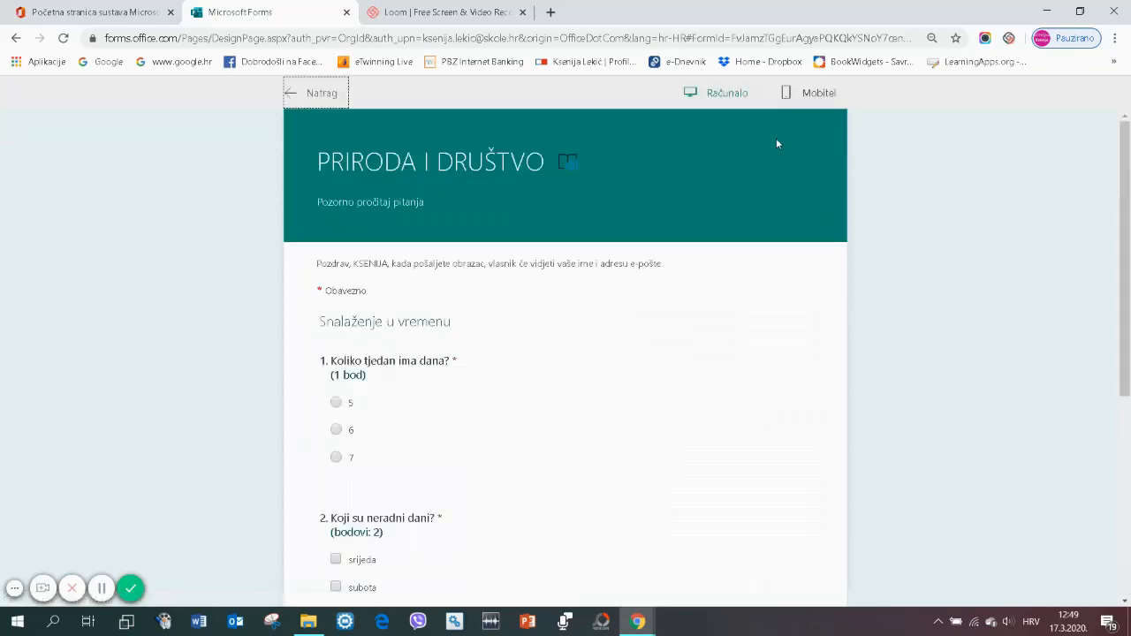
scroll(610, 338, "down", 4)
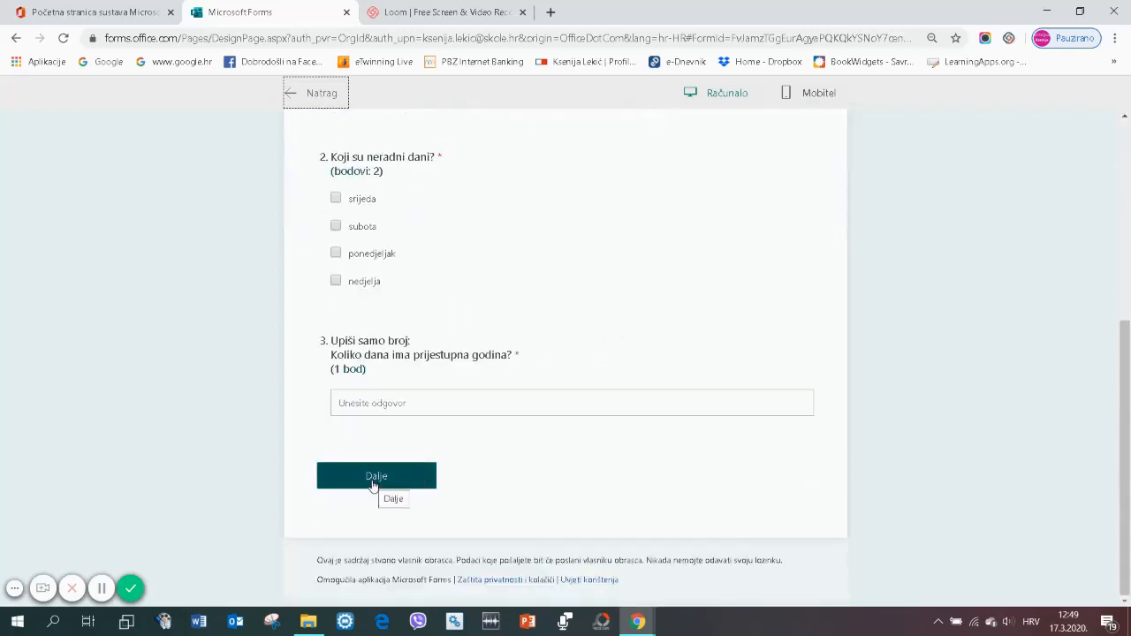
scroll(517, 345, "up", 3)
scroll(433, 226, "down", 3)
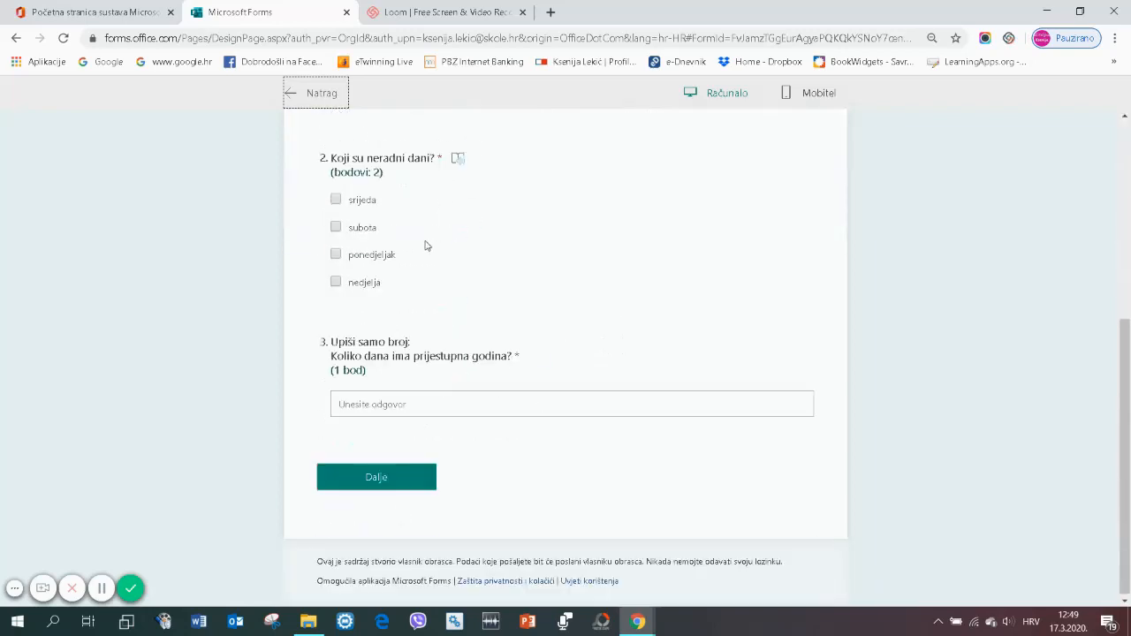
left_click(396, 482)
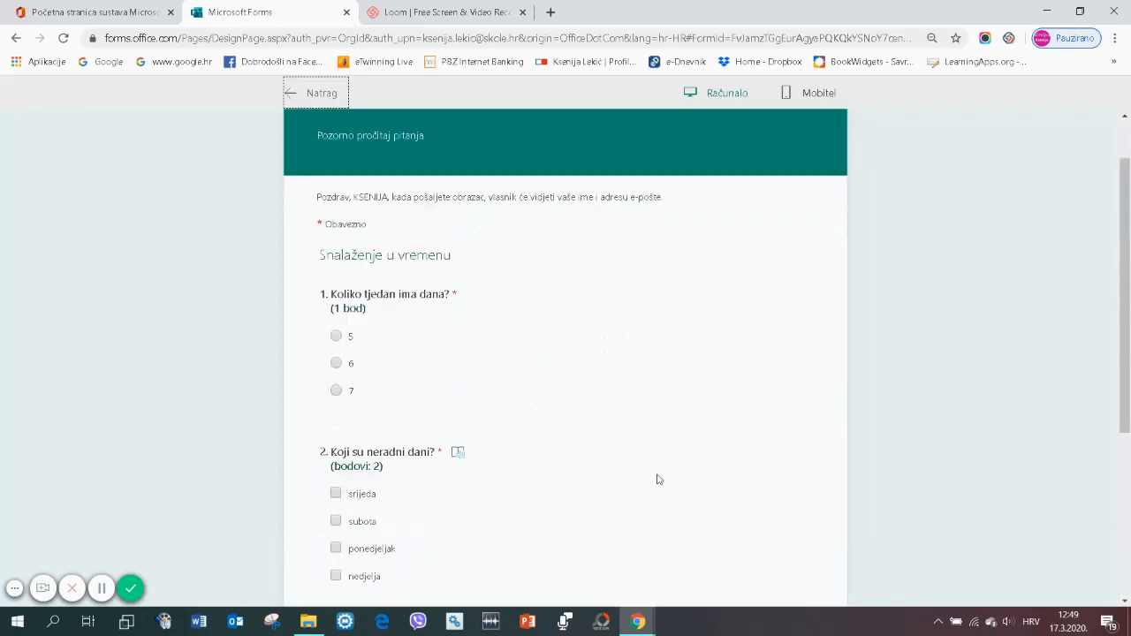
left_click(787, 95)
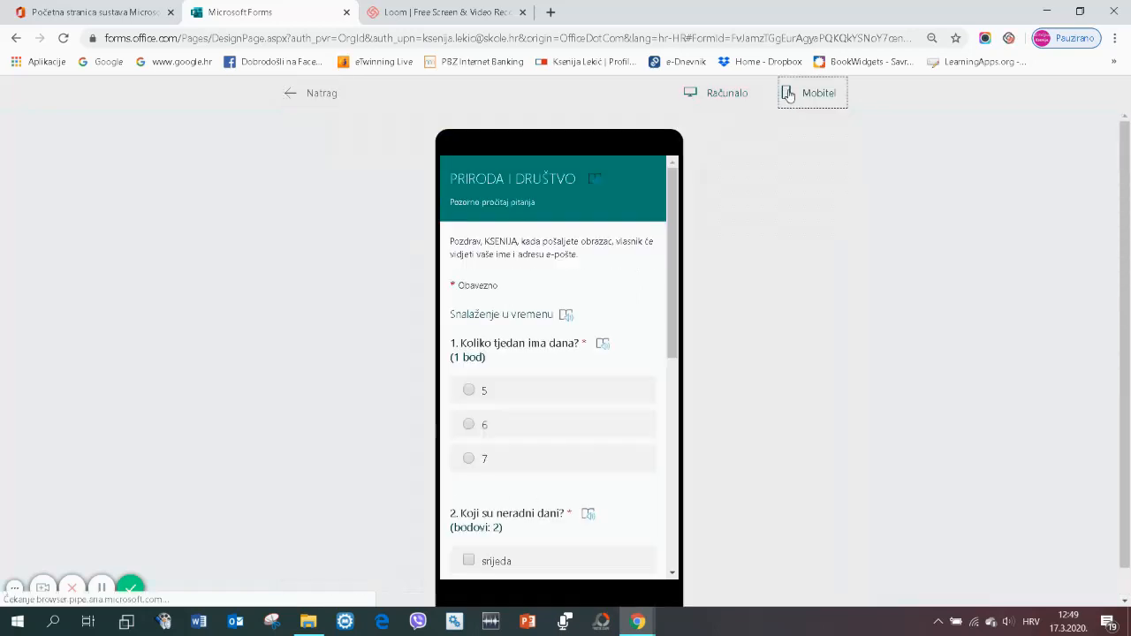
left_click(292, 93)
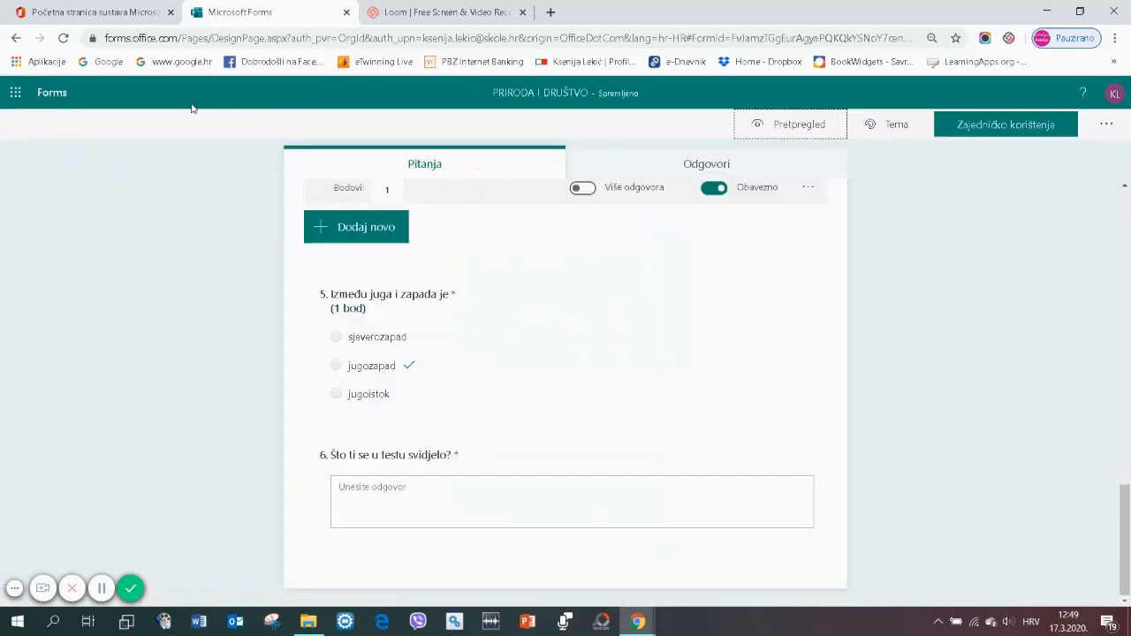
- Go back to the list of forms and open "ČITANJE I PISANJE BROJEVA DO MILIJUN"
left_click(50, 95)
scroll(1030, 340, "down", 2)
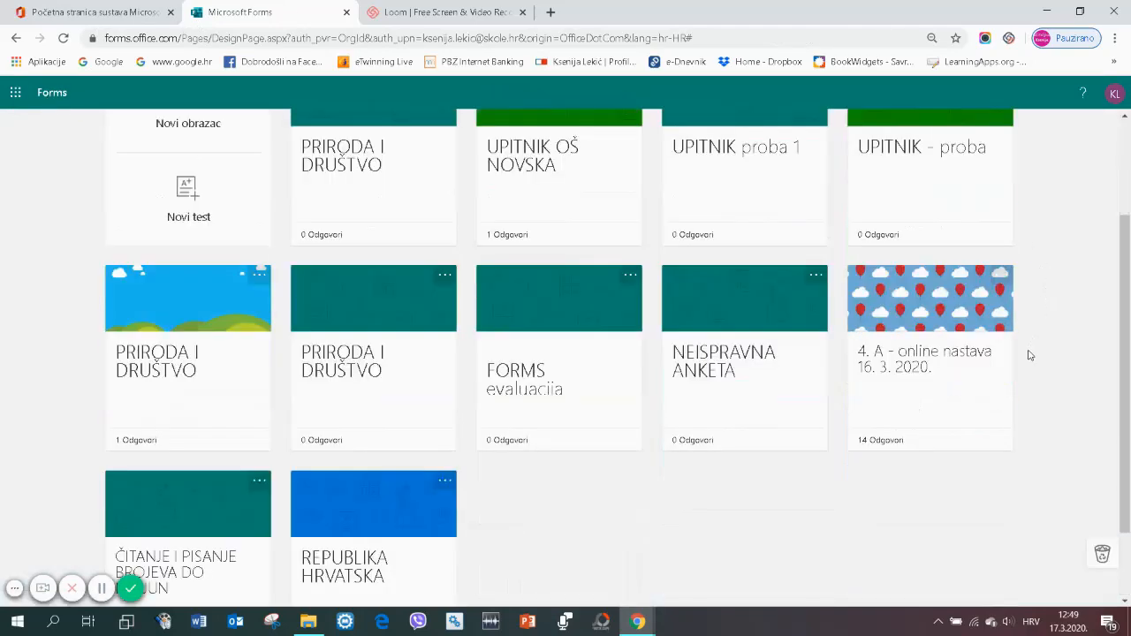
scroll(495, 478, "down", 1)
left_click(190, 422)
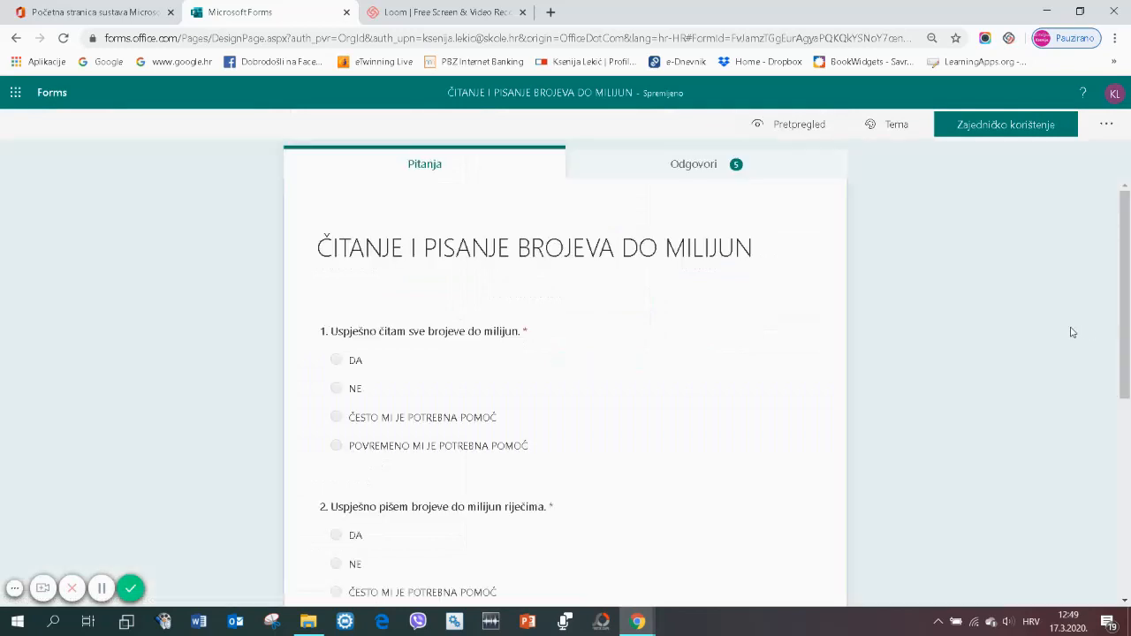
- Review the form's response summary, including the charts and ratings for each question
left_click(707, 165)
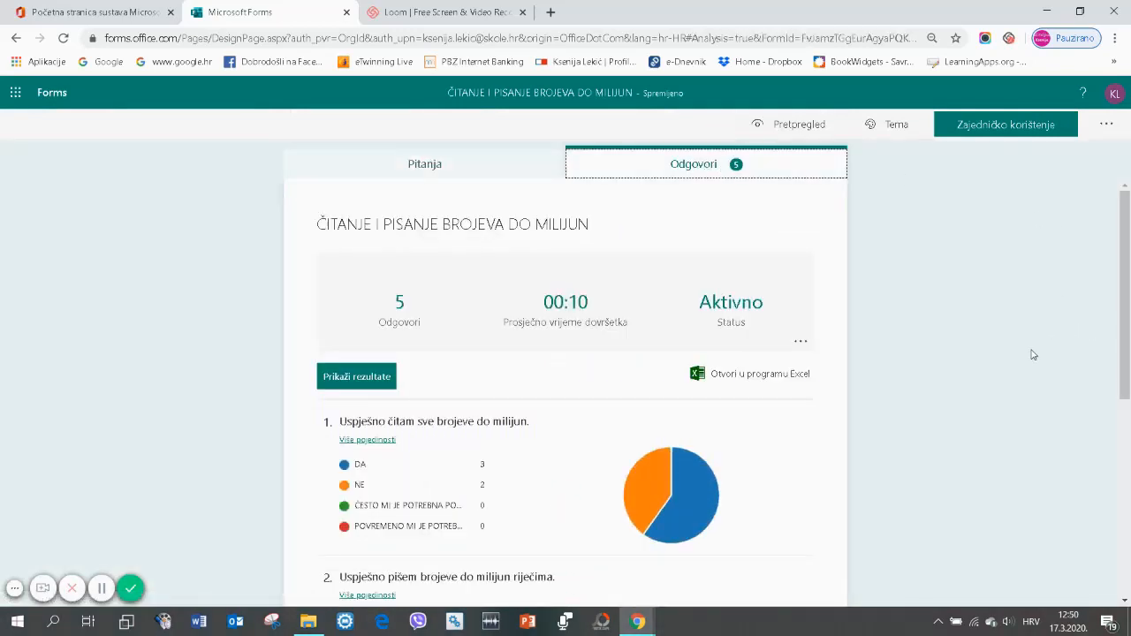
scroll(481, 384, "down", 3)
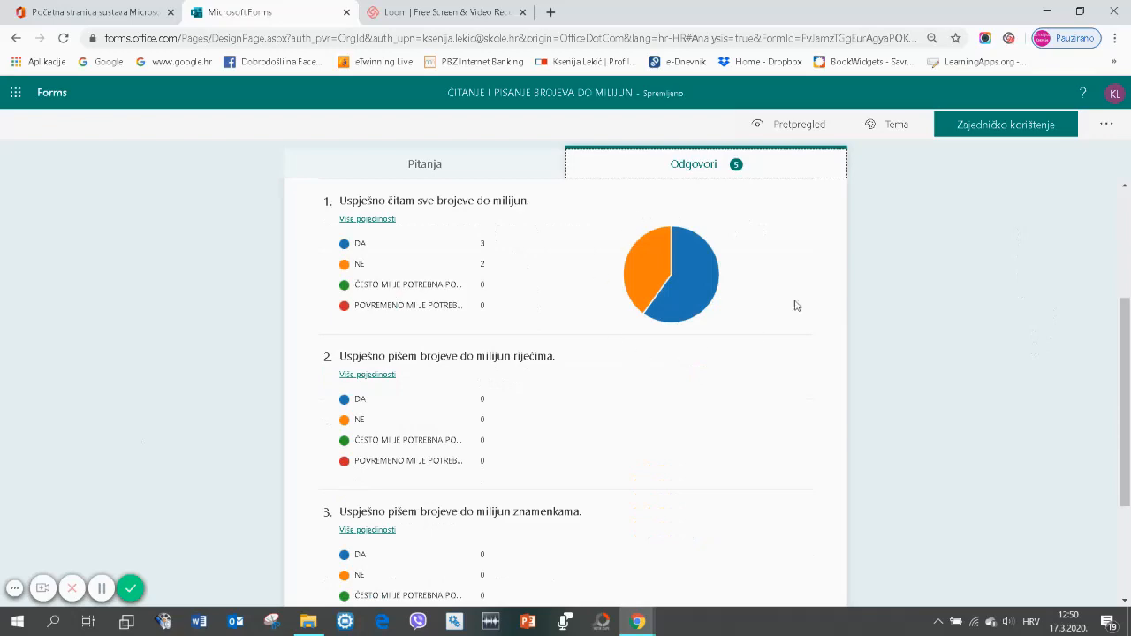
scroll(487, 253, "down", 2)
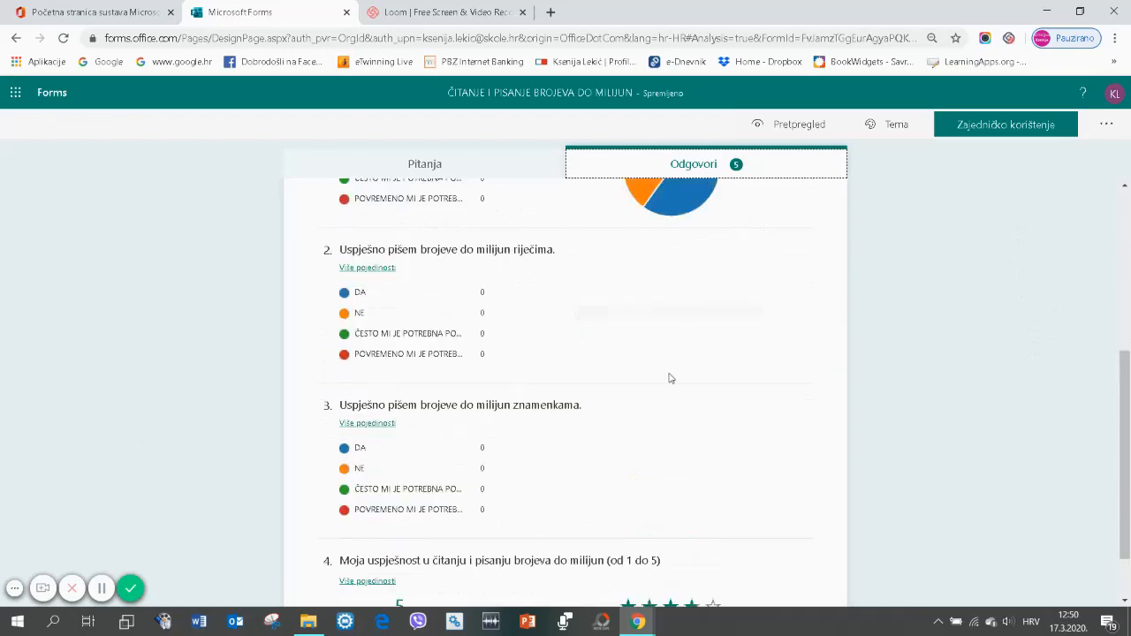
scroll(669, 379, "down", 2)
scroll(556, 510, "up", 5)
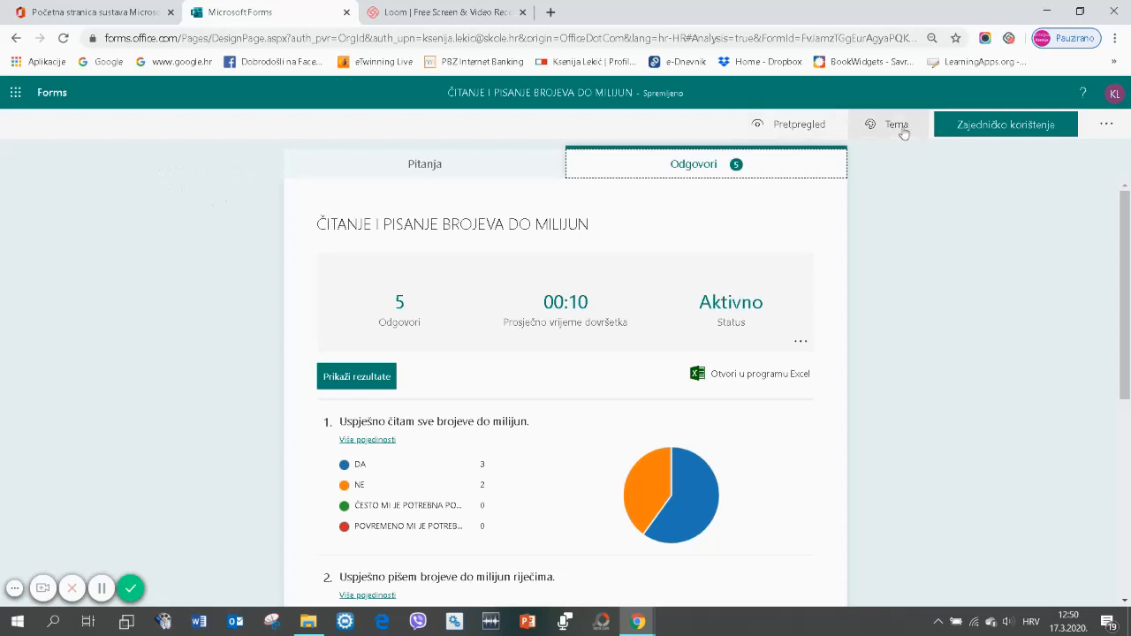
- Open the form's sharing options and copy the link for collecting responses
left_click(968, 124)
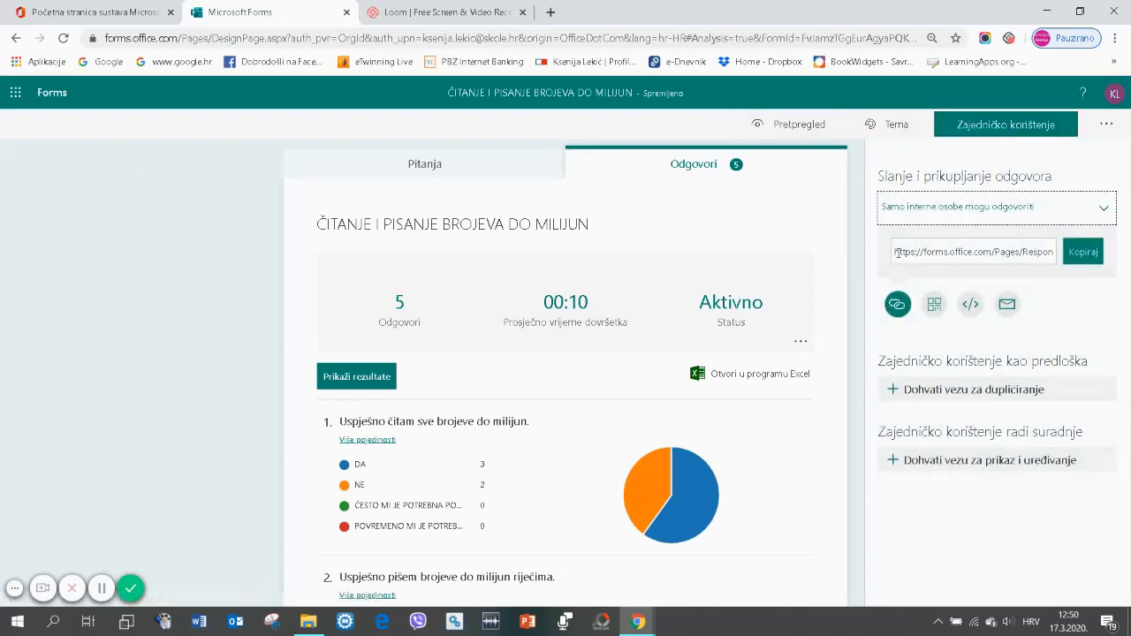
left_click(1067, 256)
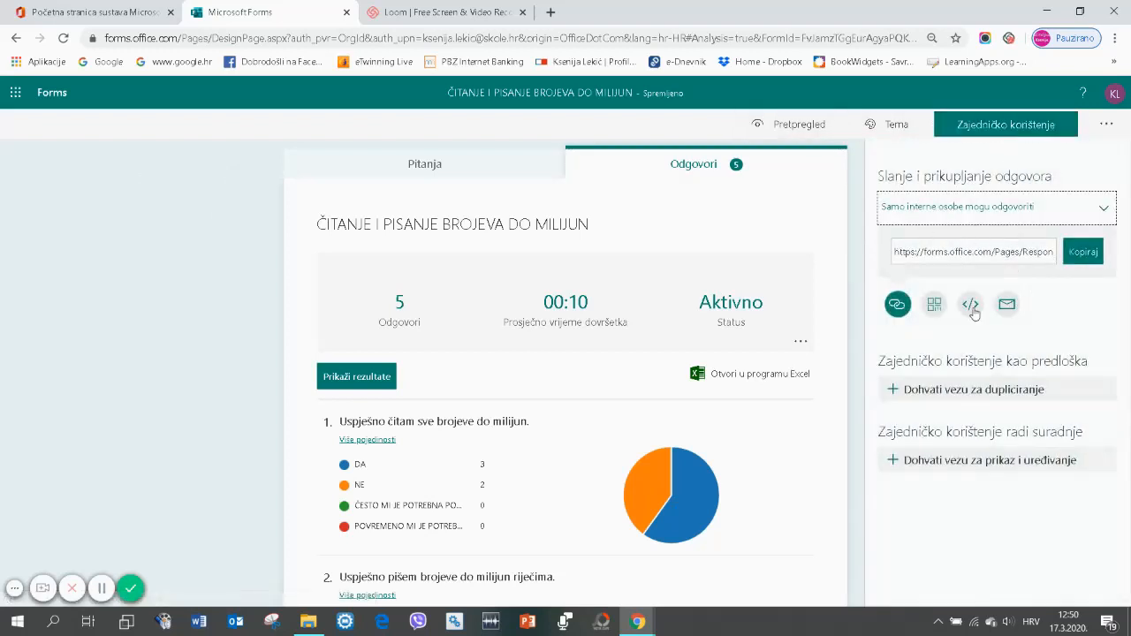